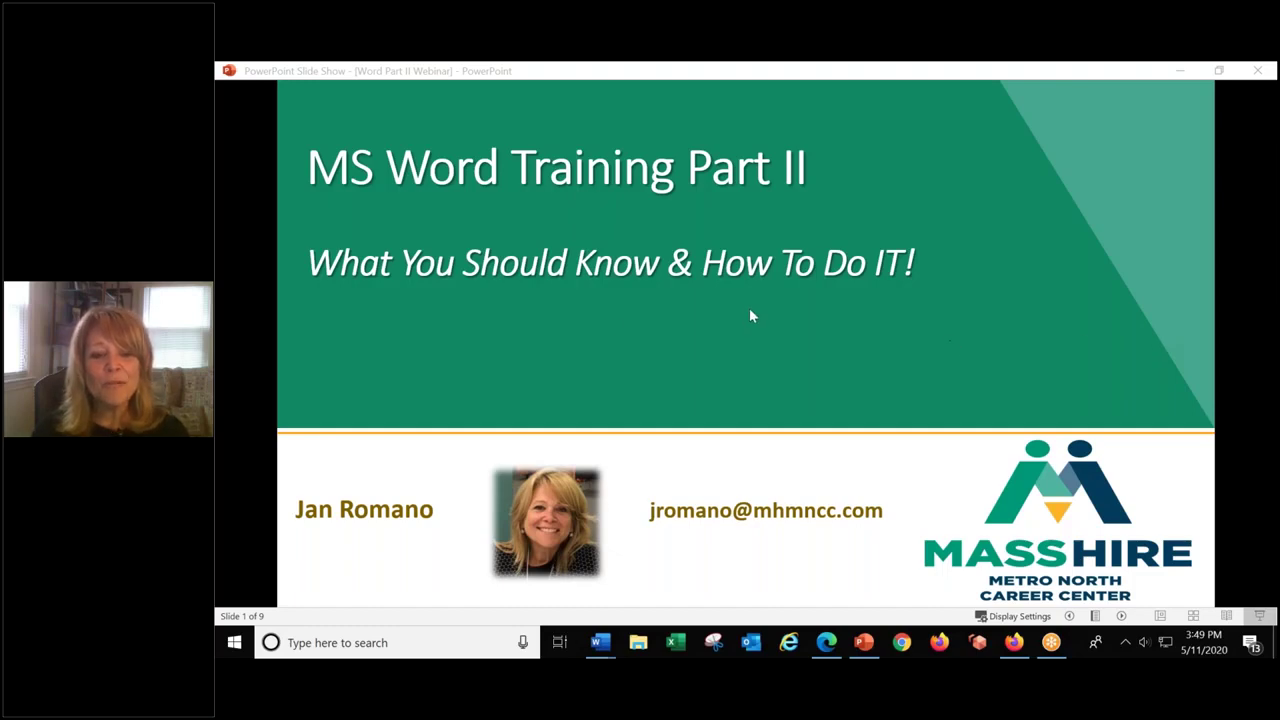
# Advance the slide show from the title slide to slide 2, Word Topics.
pyautogui.click(558, 321)
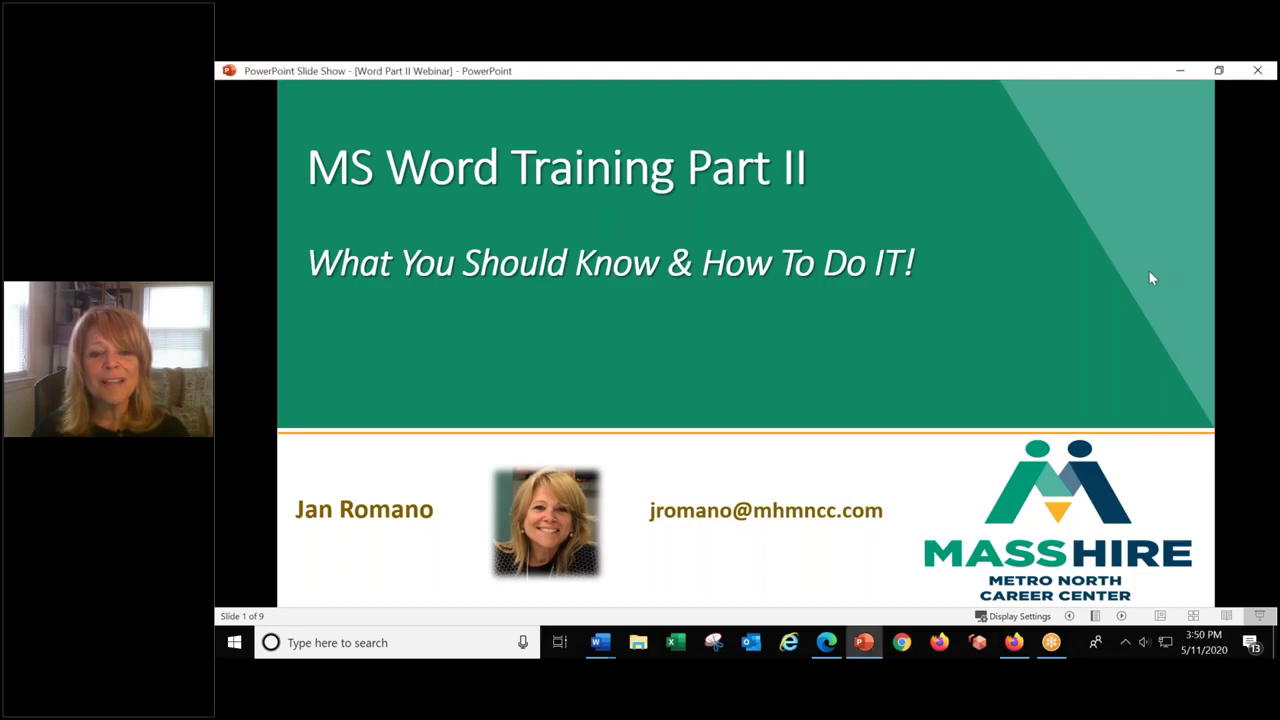
pyautogui.click(566, 324)
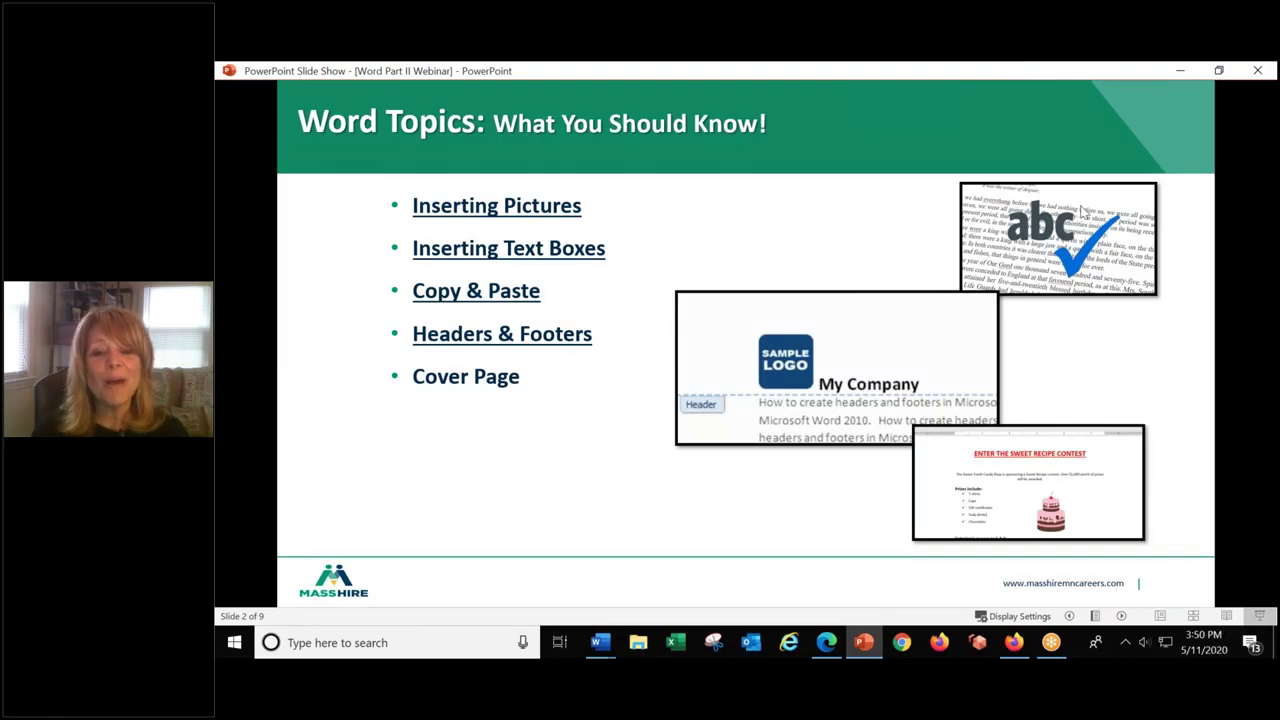
# Follow the Inserting Pictures link to jump to slide 4, Online Pictures.
pyautogui.click(1234, 486)
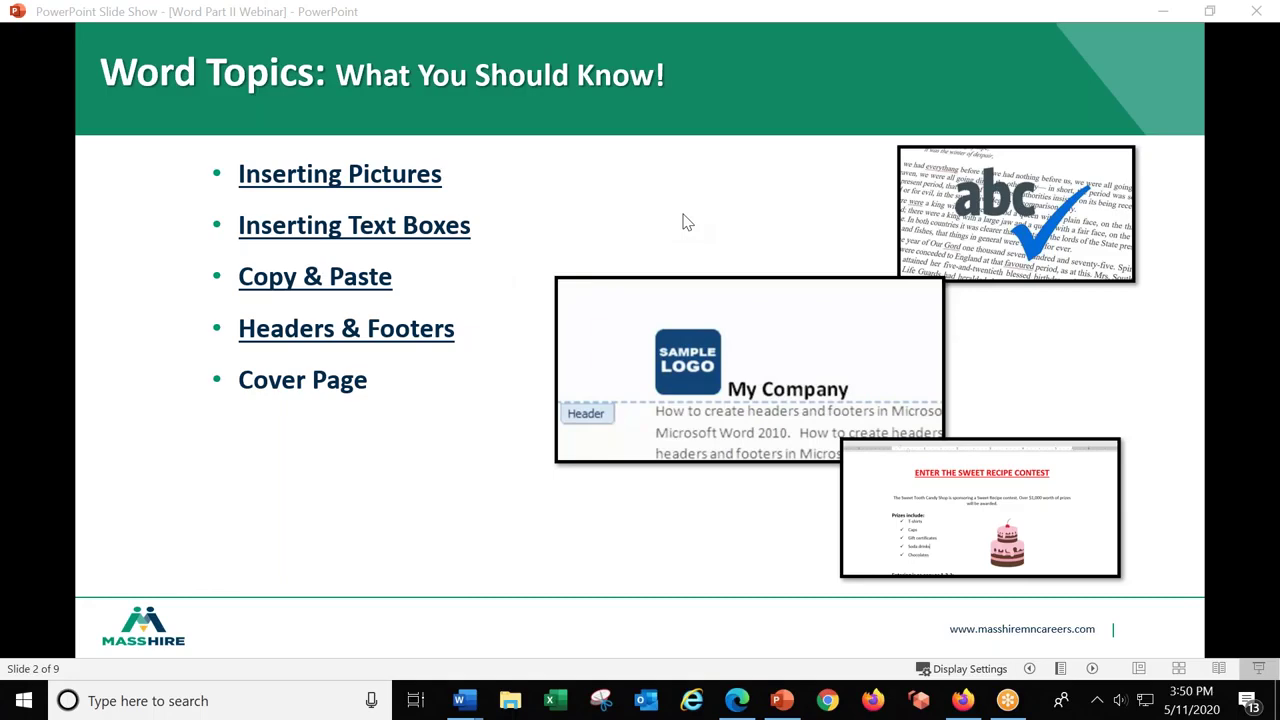
pyautogui.click(377, 172)
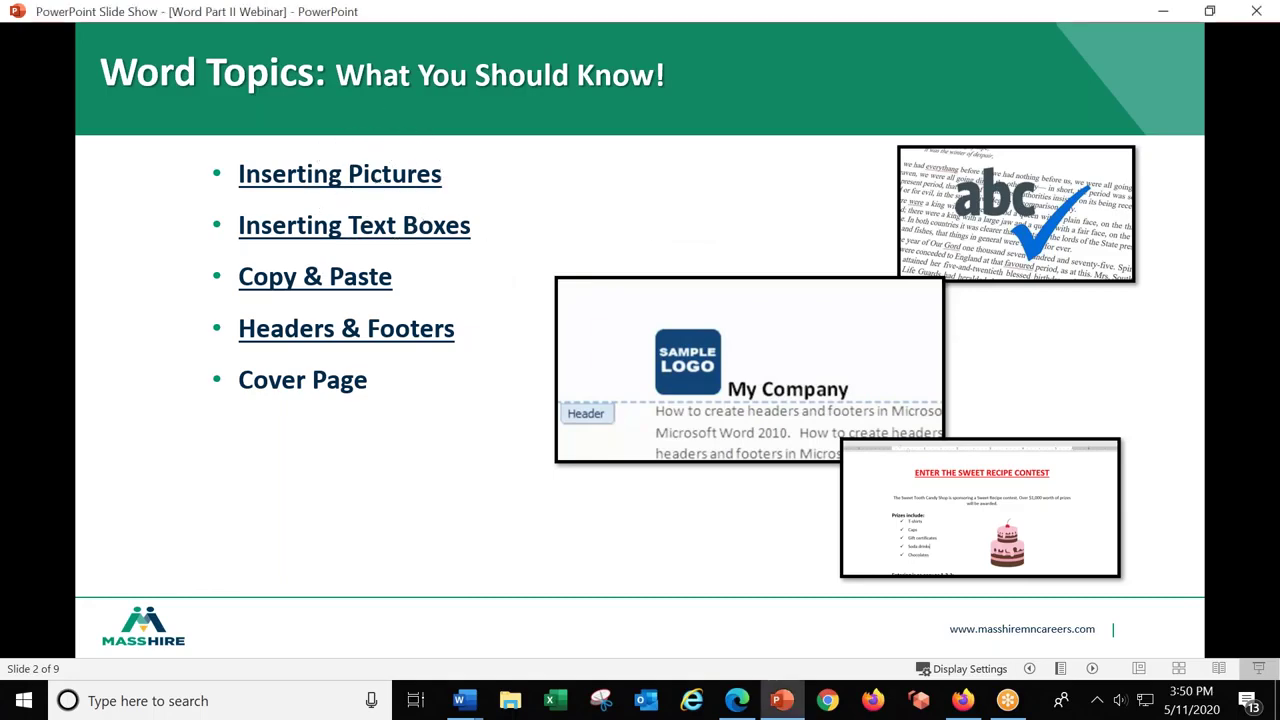
pyautogui.click(377, 172)
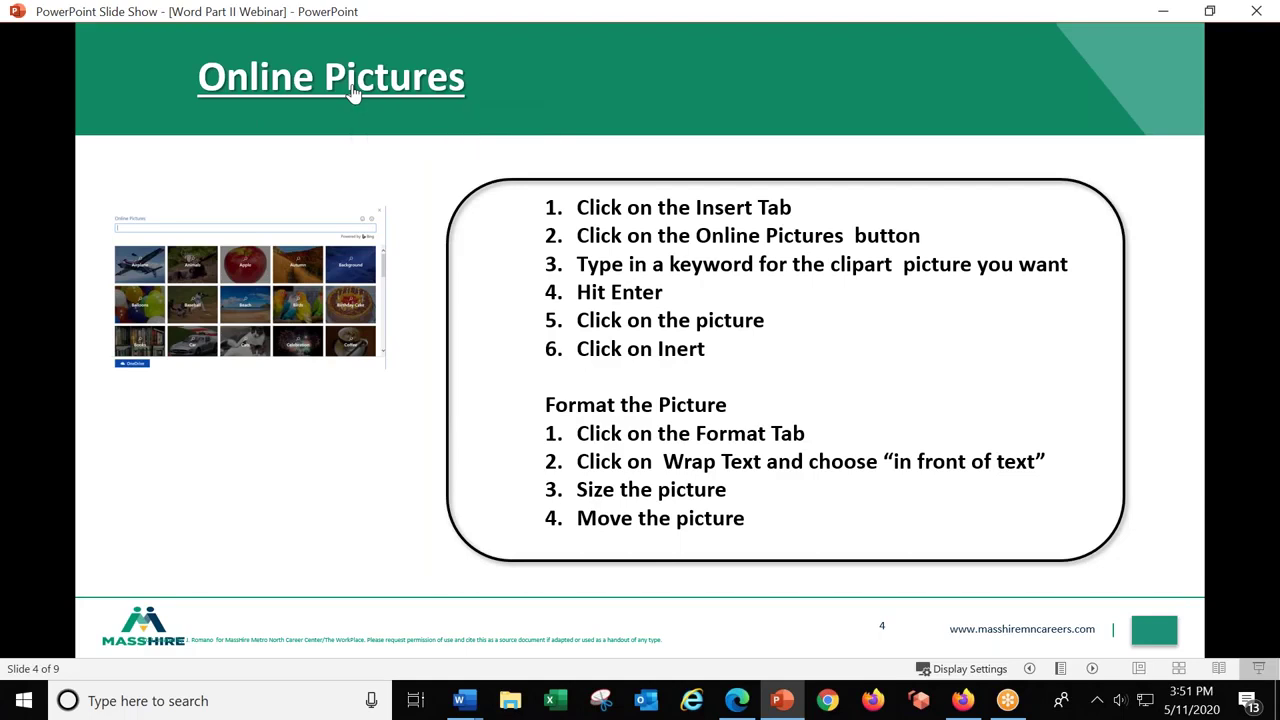
# Switch from the slide show to the Format Exercise document in Word.
pyautogui.click(352, 92)
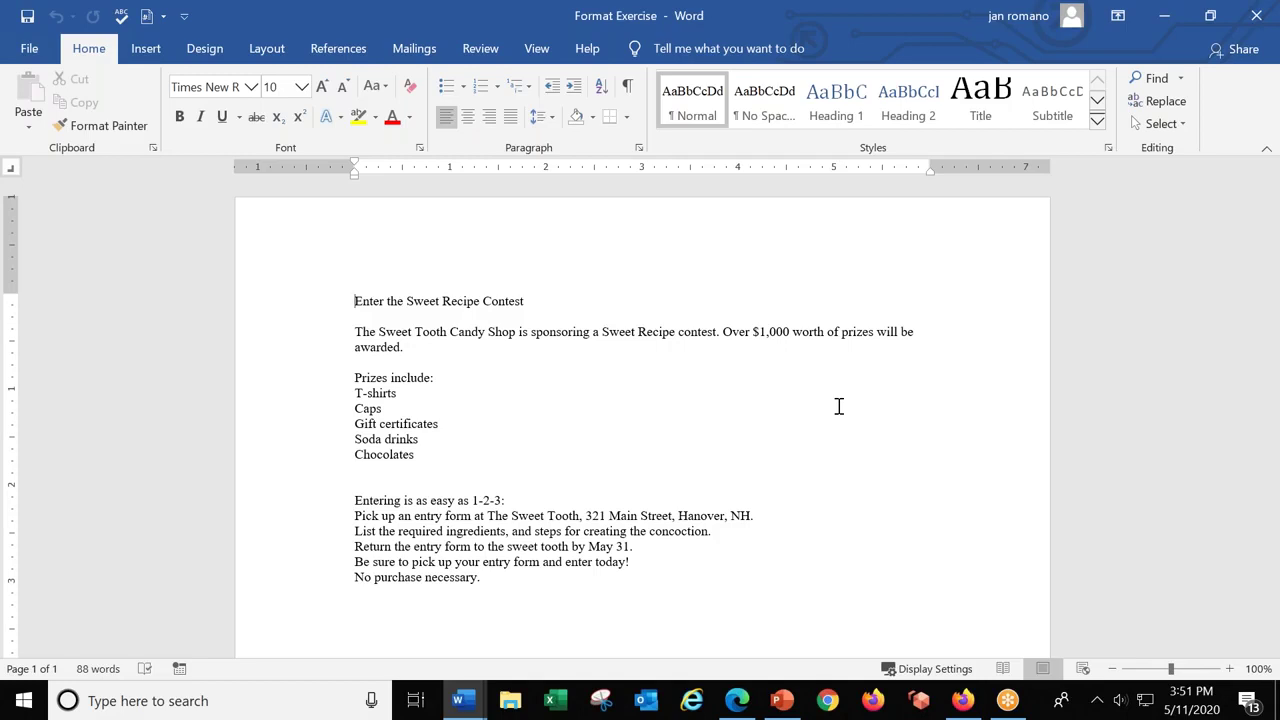
# Open the Sweet Recipe Contest document from the Recent files list.
pyautogui.click(27, 52)
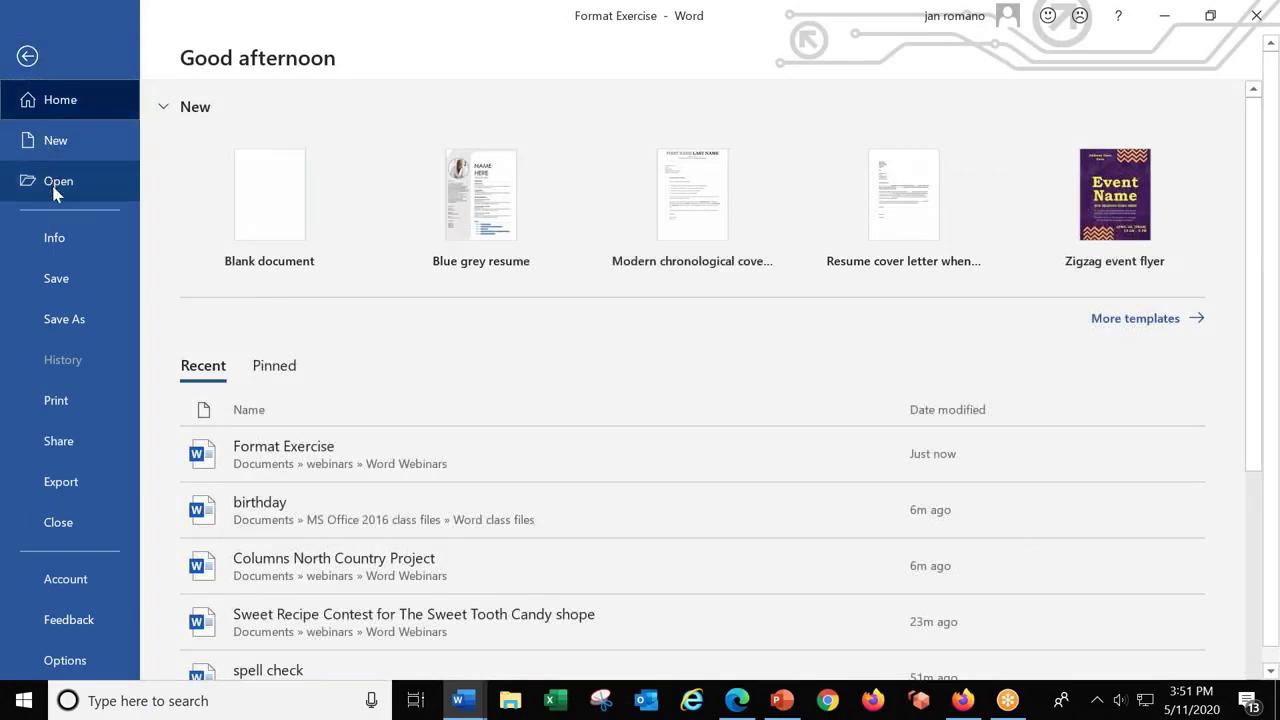
pyautogui.click(348, 620)
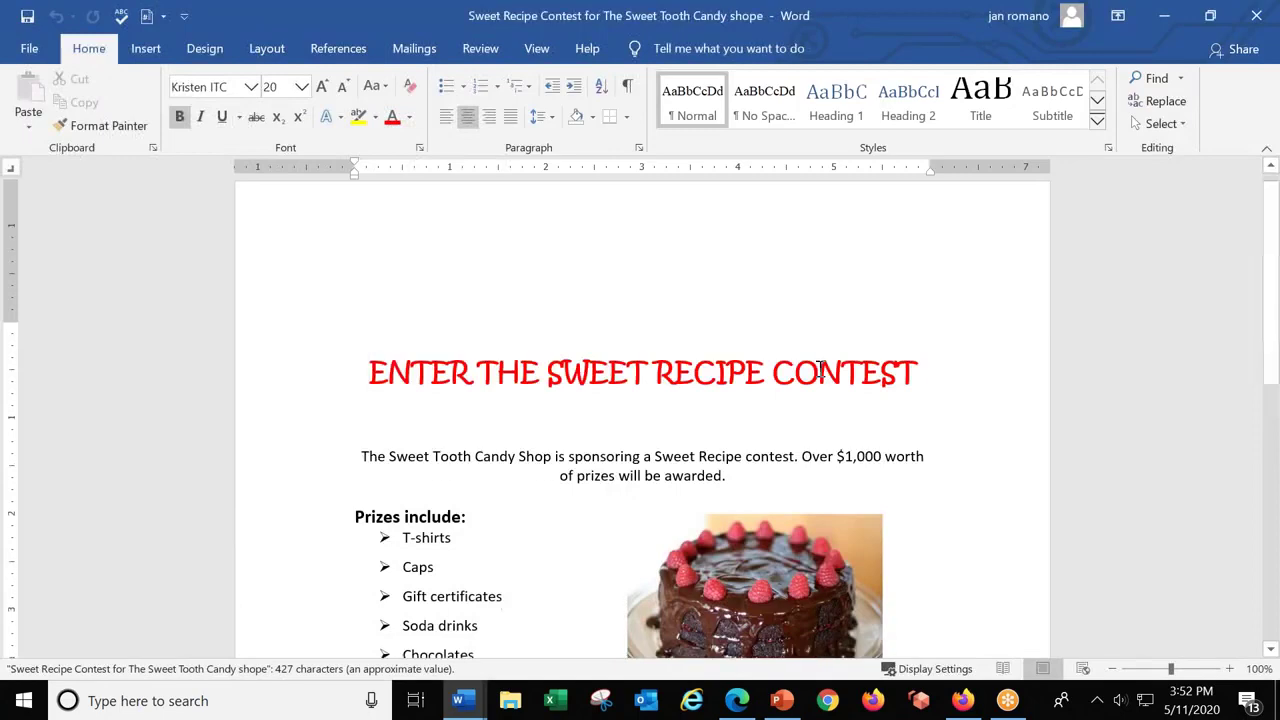
pyautogui.scroll(-1, 638, 415)
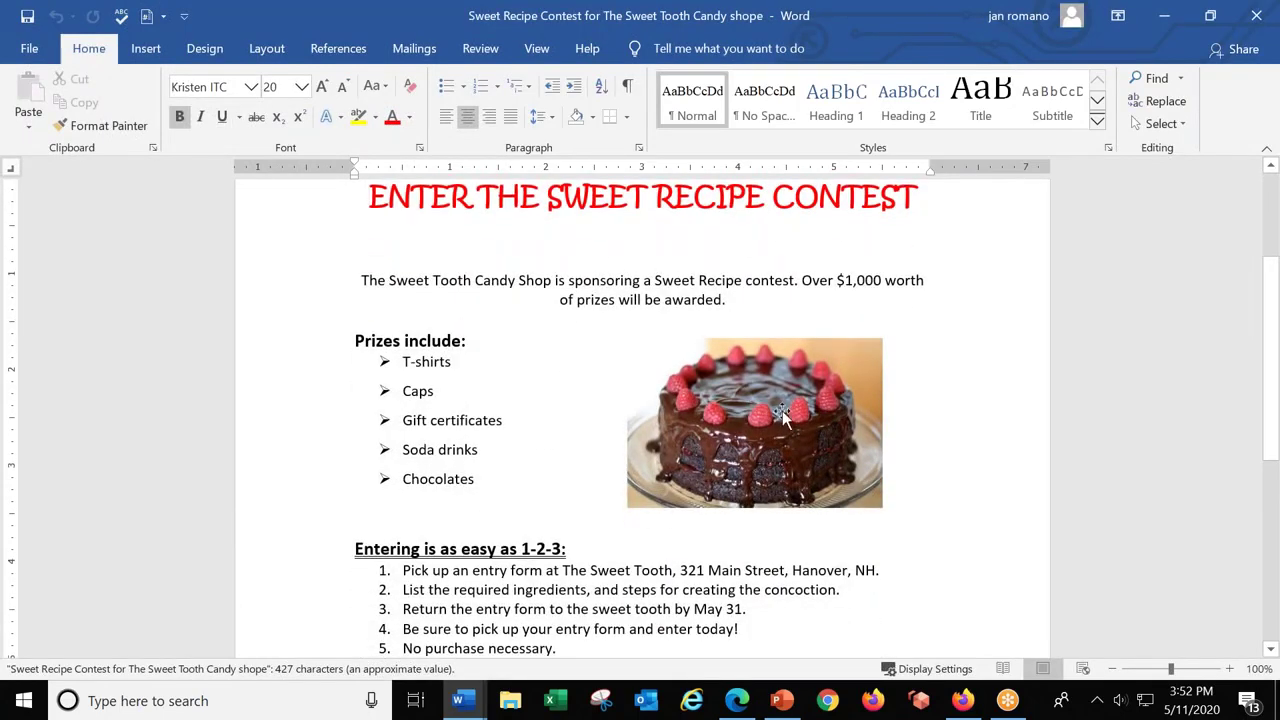
pyautogui.scroll(-3, 638, 415)
pyautogui.scroll(3, 640, 420)
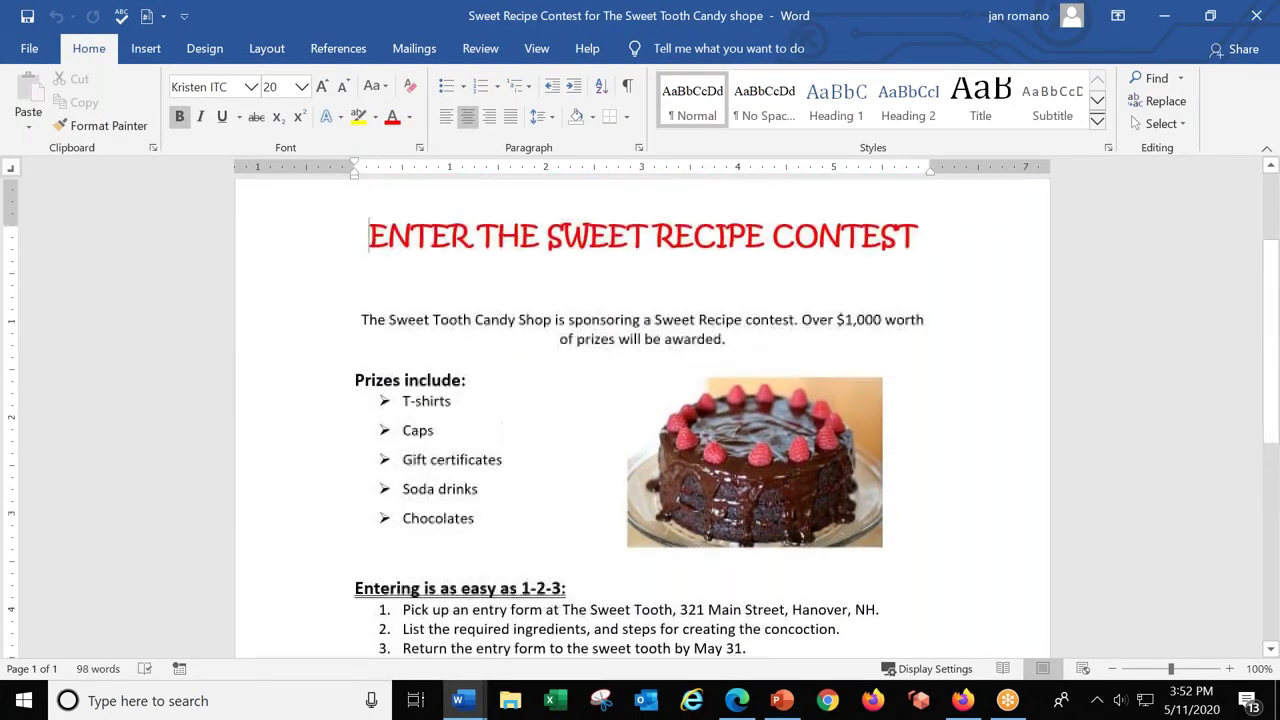
# Click through the red contest title, the Prizes include: heading and the prizes list.
pyautogui.click(273, 250)
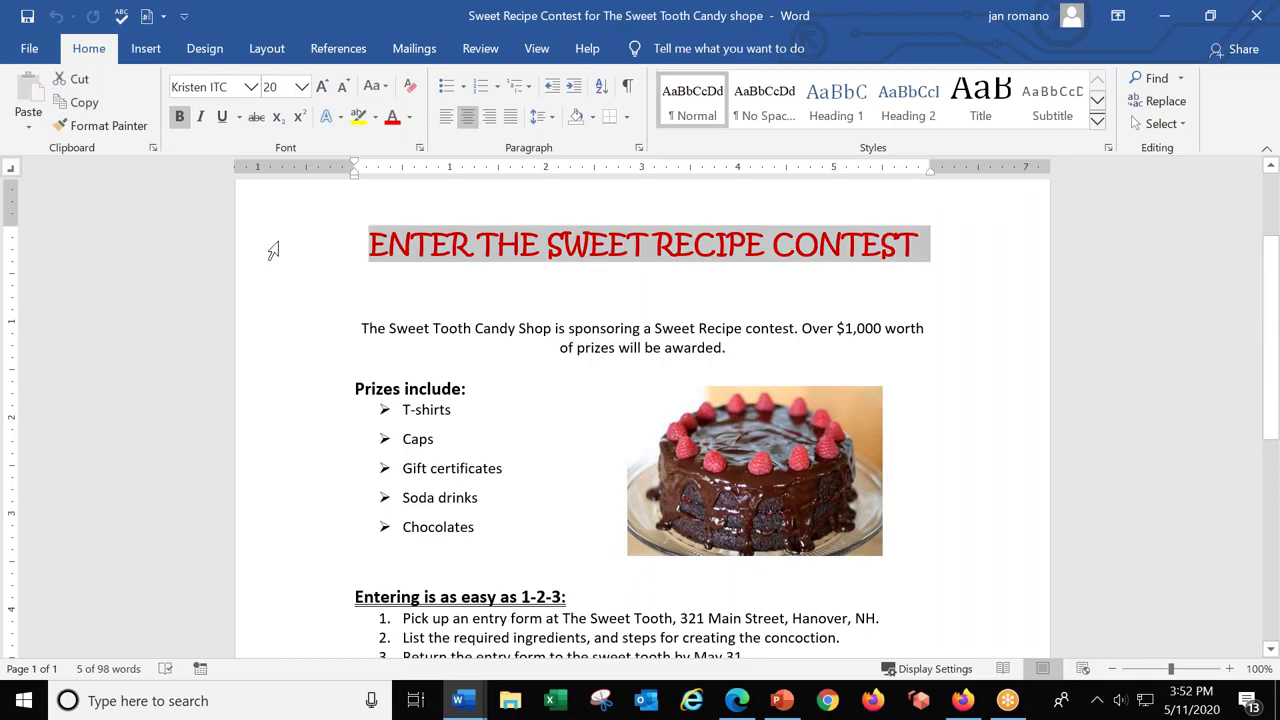
pyautogui.click(273, 398)
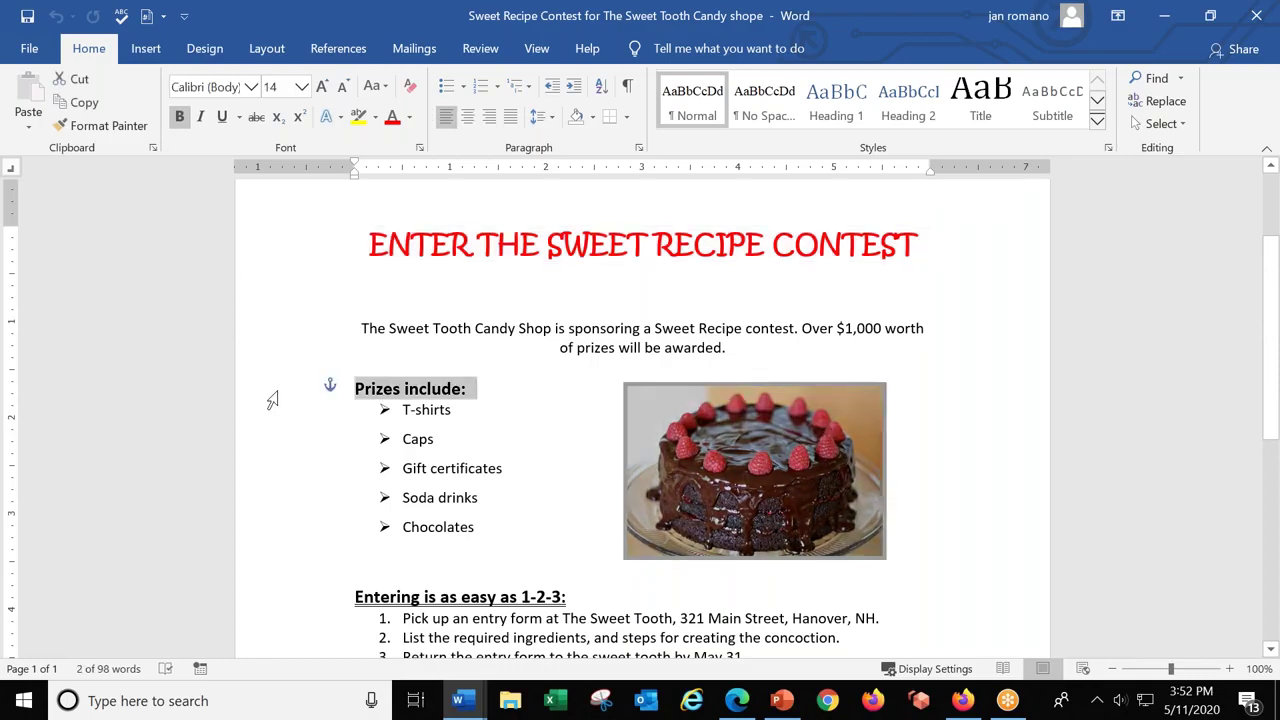
pyautogui.click(463, 440)
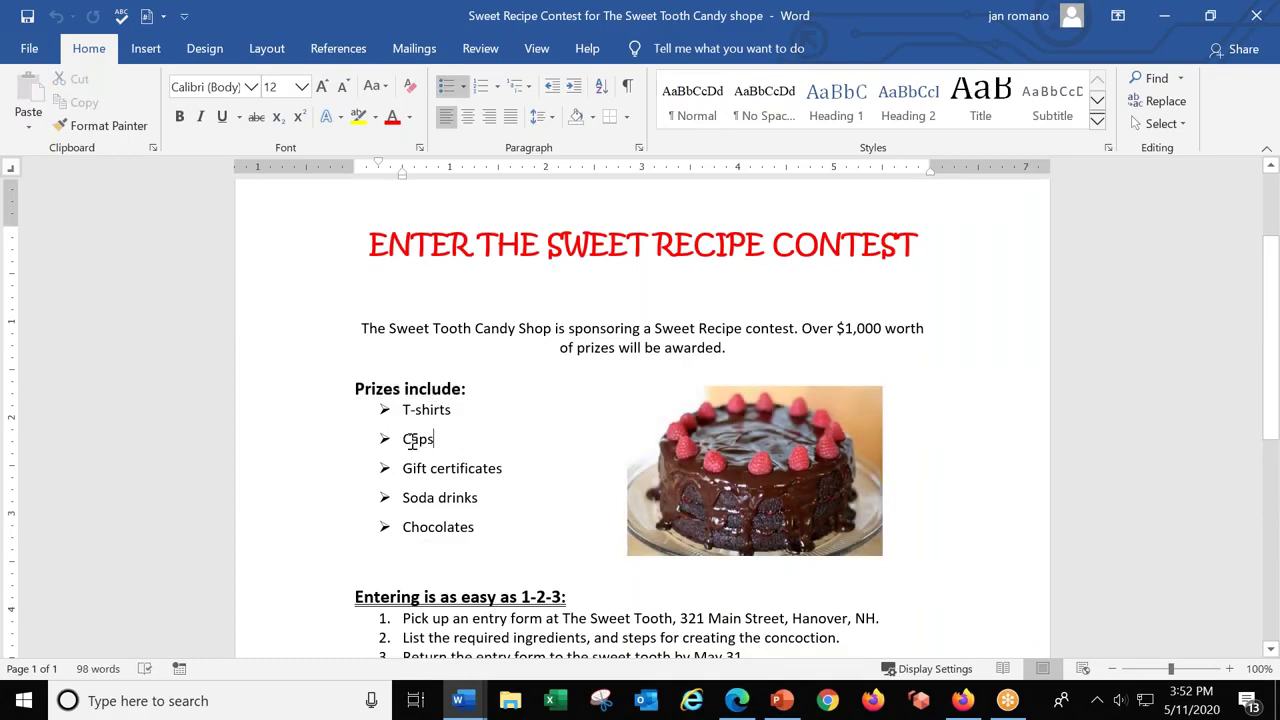
pyautogui.scroll(-3, 414, 458)
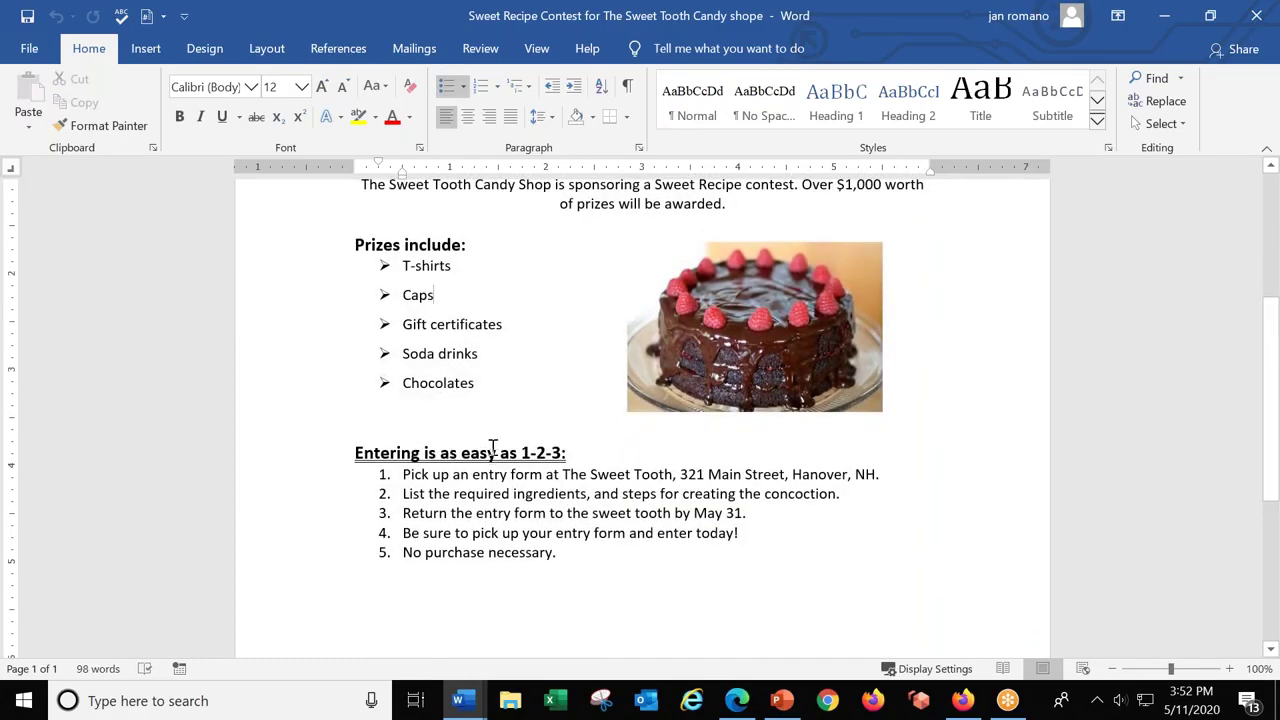
pyautogui.scroll(1, 520, 466)
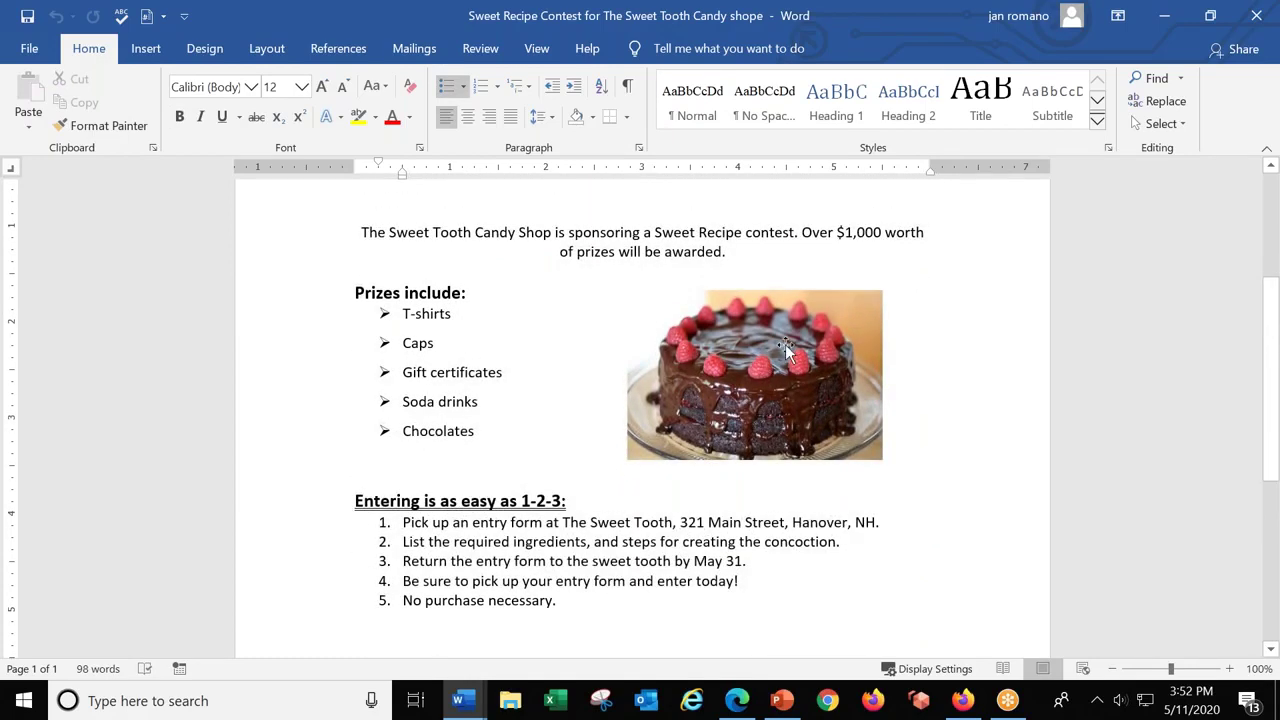
# Delete the chocolate cake picture beside the prizes list.
pyautogui.click(761, 353)
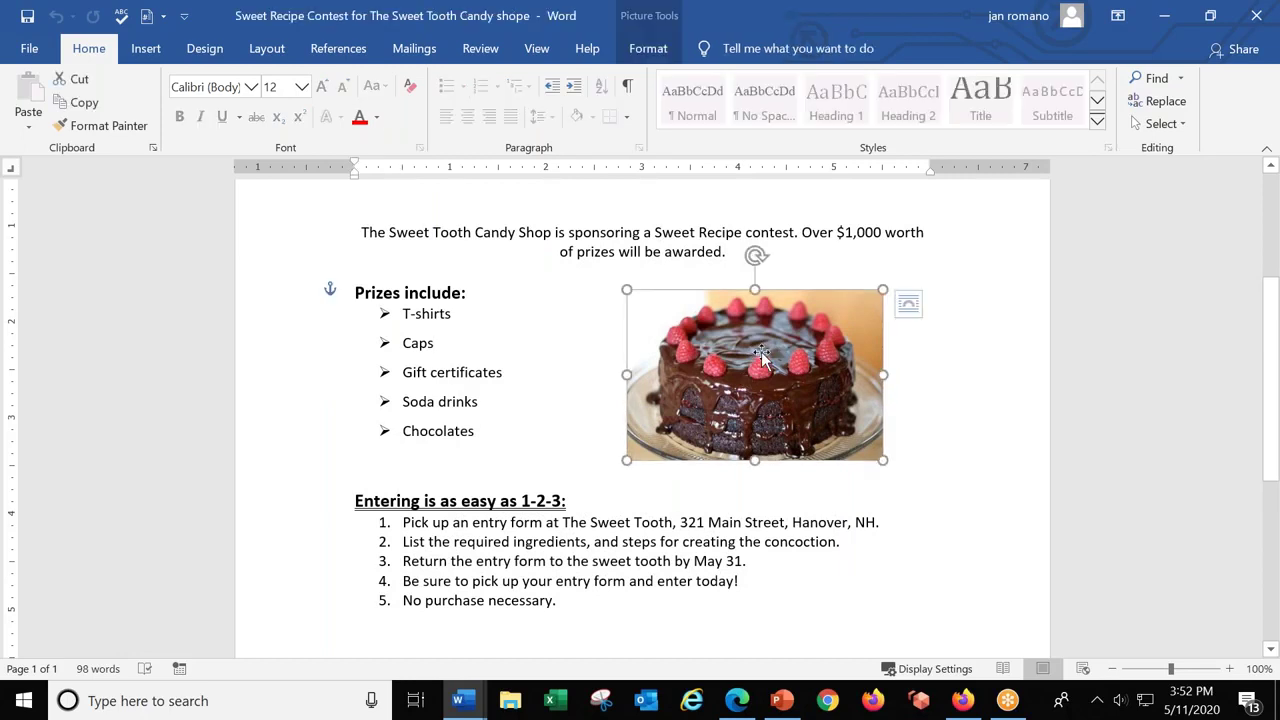
pyautogui.press('Delete')
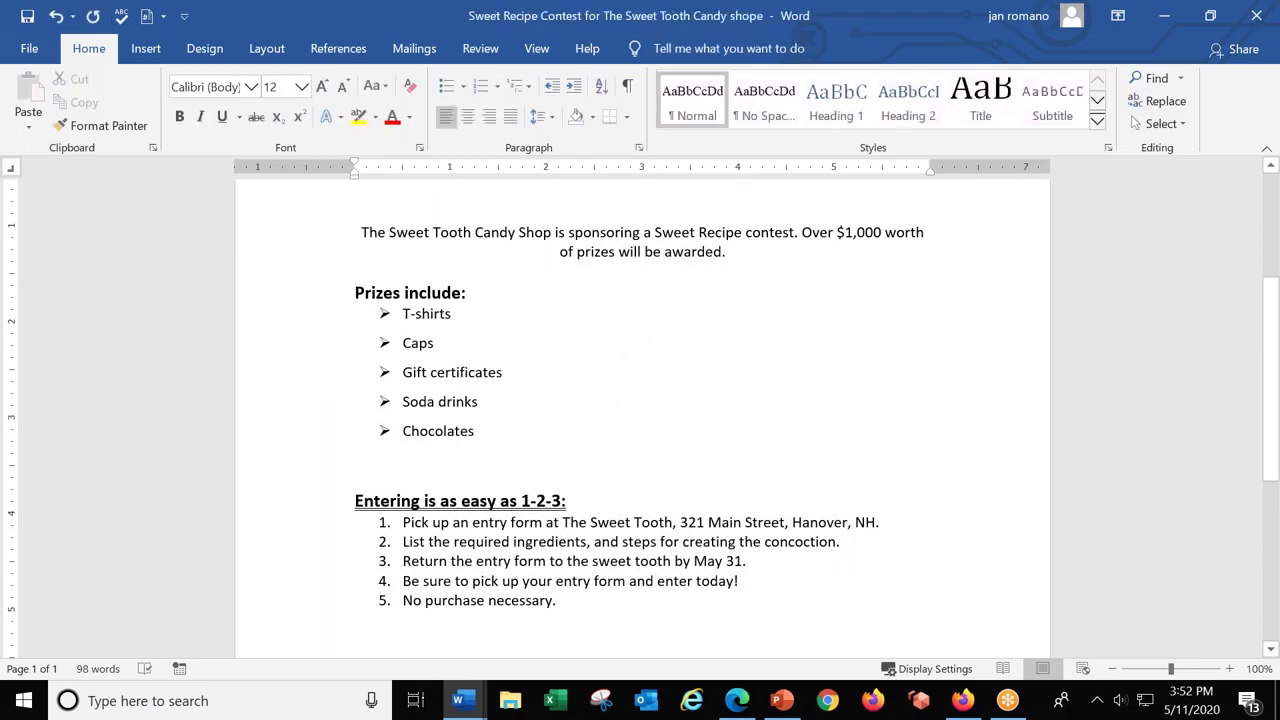
pyautogui.scroll(3, 823, 397)
pyautogui.scroll(-1, 823, 397)
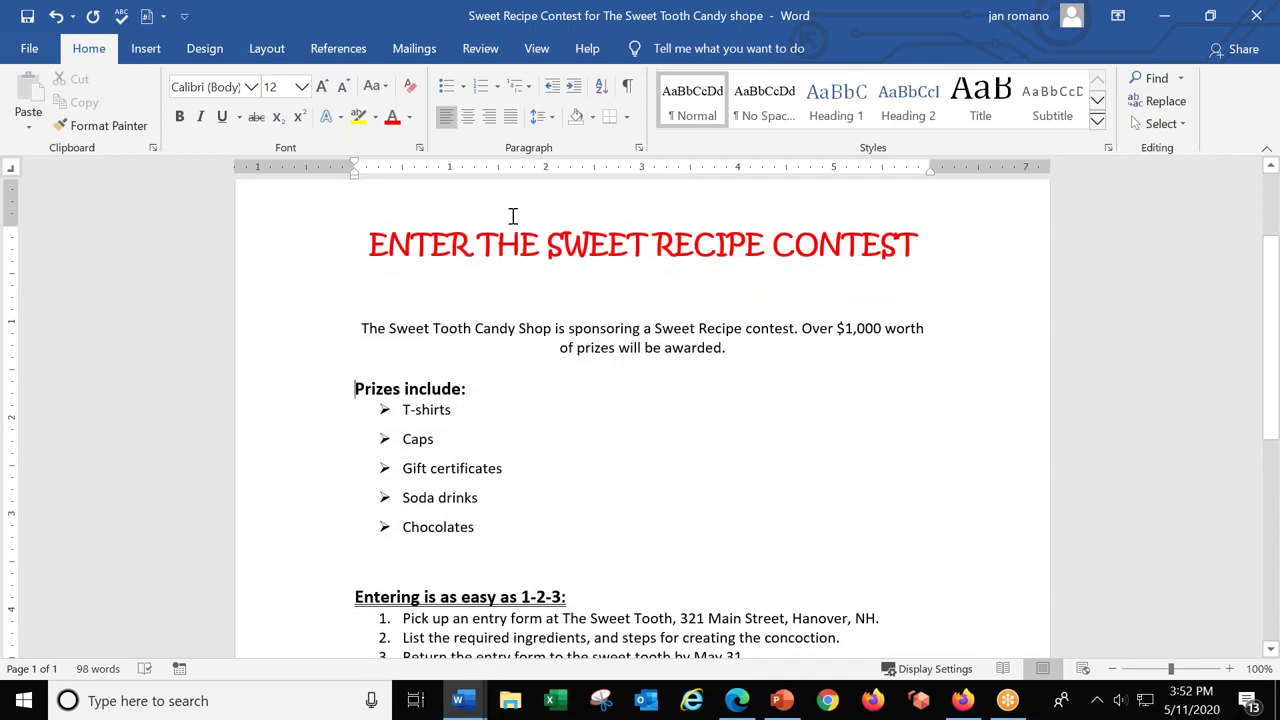
# Choose Online Pictures from the Insert tab's Pictures menu.
pyautogui.click(145, 52)
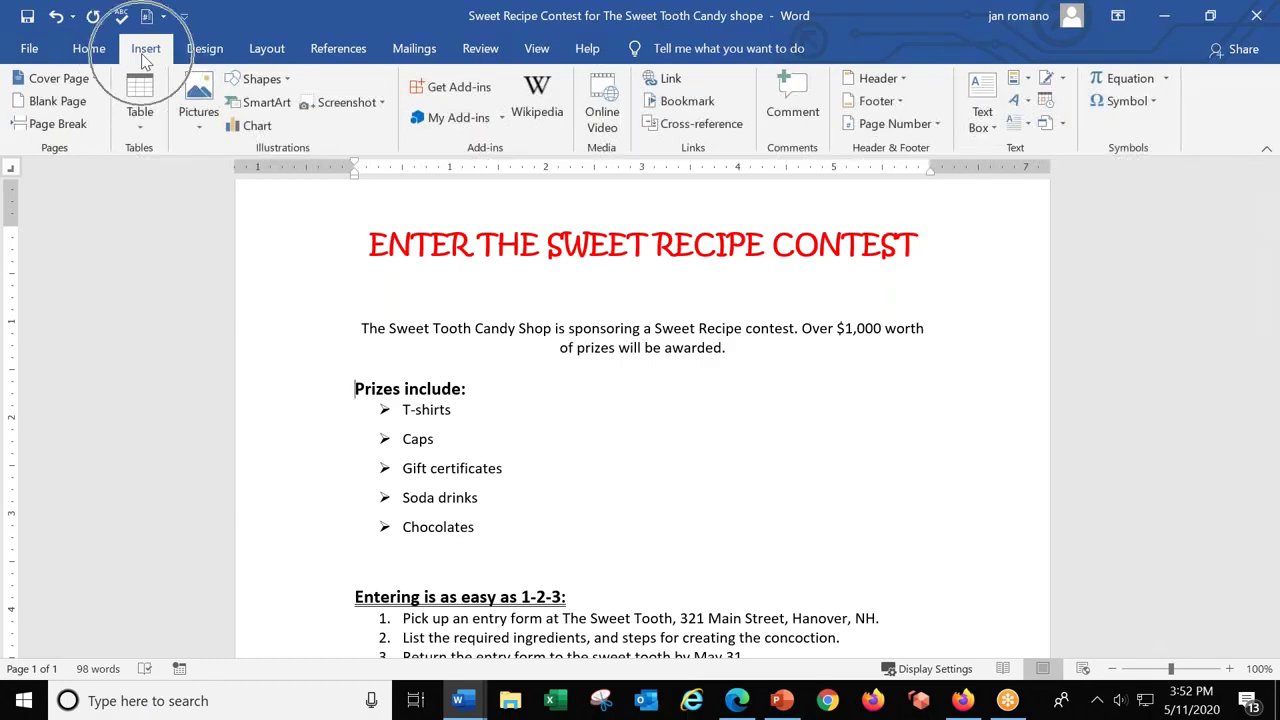
pyautogui.click(212, 115)
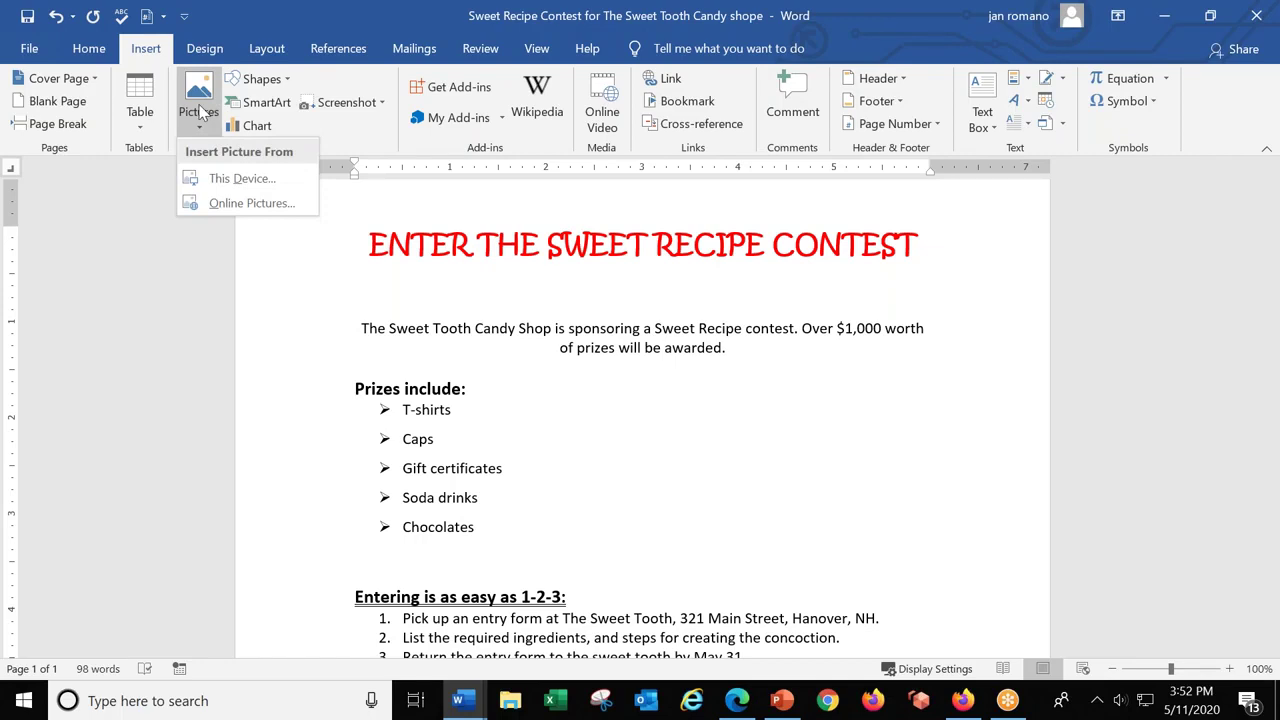
pyautogui.click(266, 204)
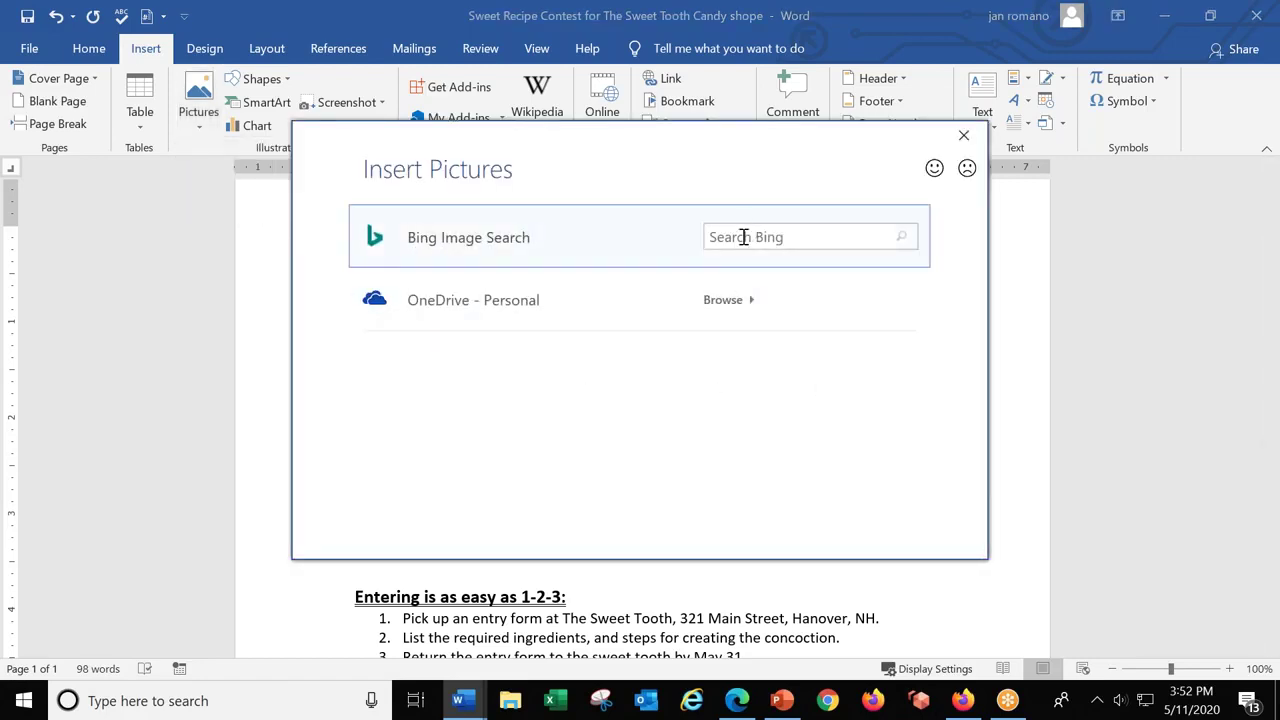
# Run a Bing image search for 'candy'.
pyautogui.click(744, 237)
pyautogui.write('candy')
pyautogui.press('Return')
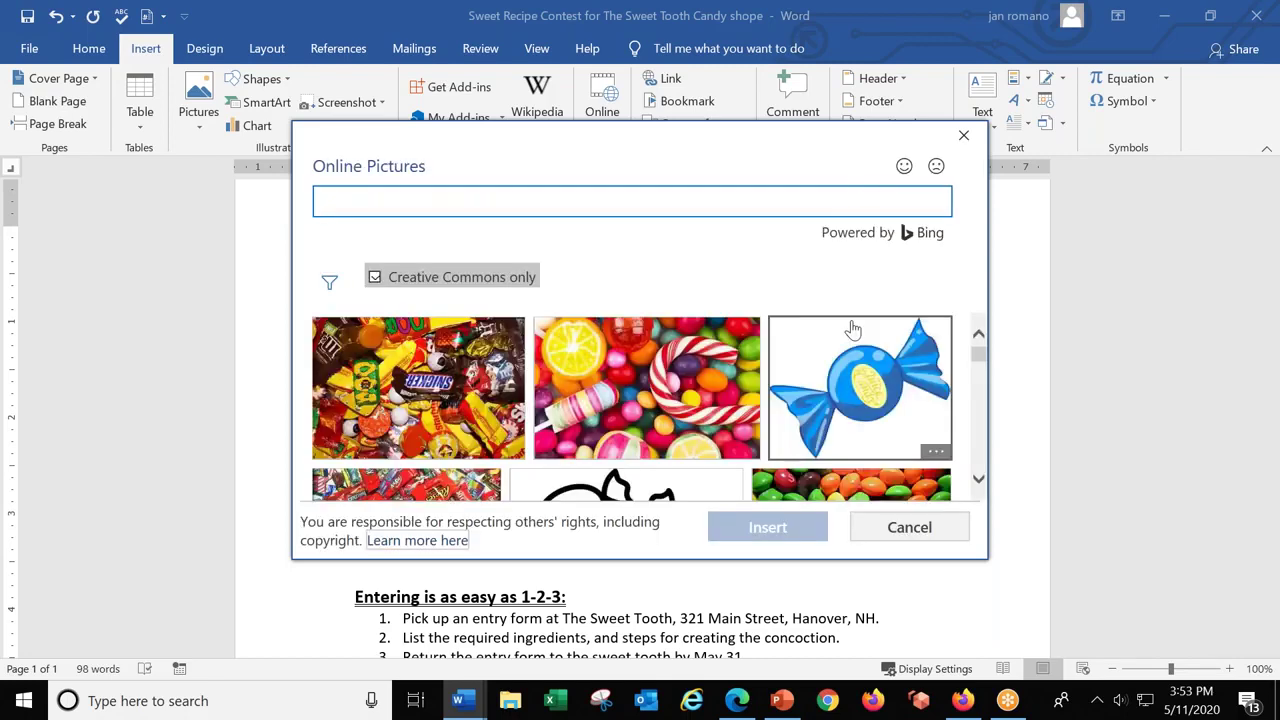
# Pick the Creative Commons assorted candy-bar photo from the results and insert it.
pyautogui.scroll(-3, 766, 334)
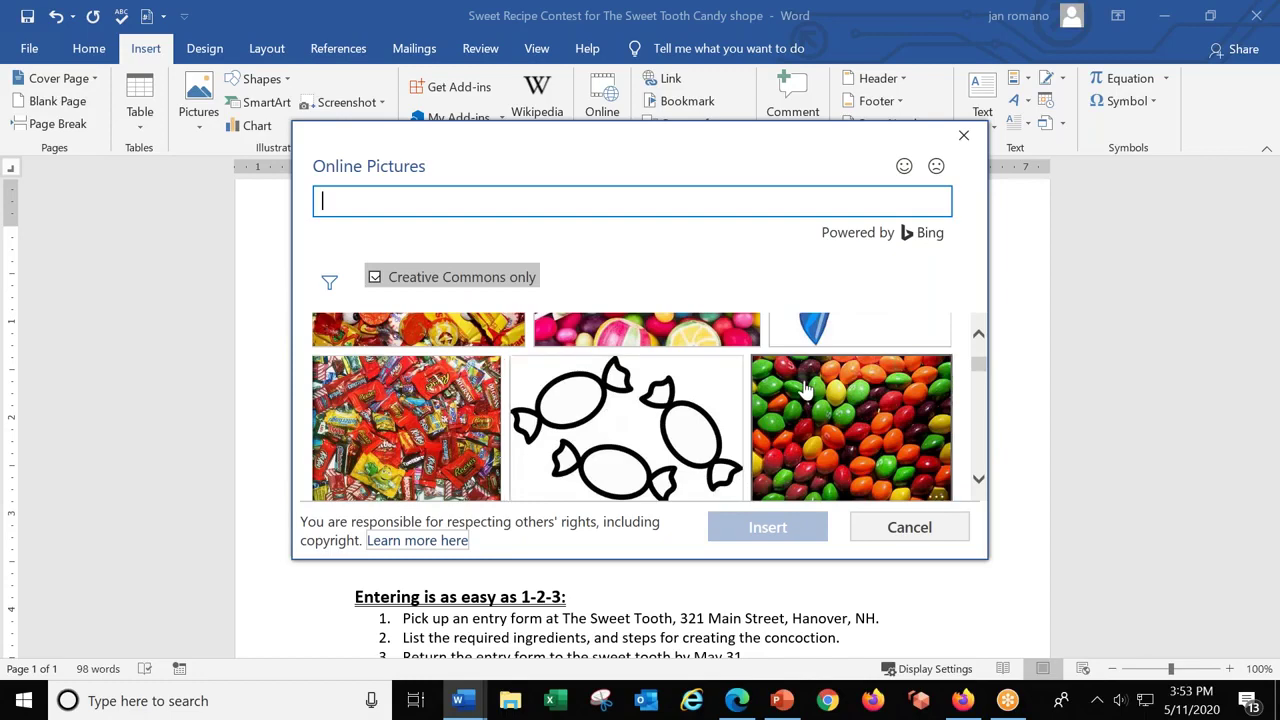
pyautogui.scroll(-1, 815, 440)
pyautogui.scroll(-5, 858, 372)
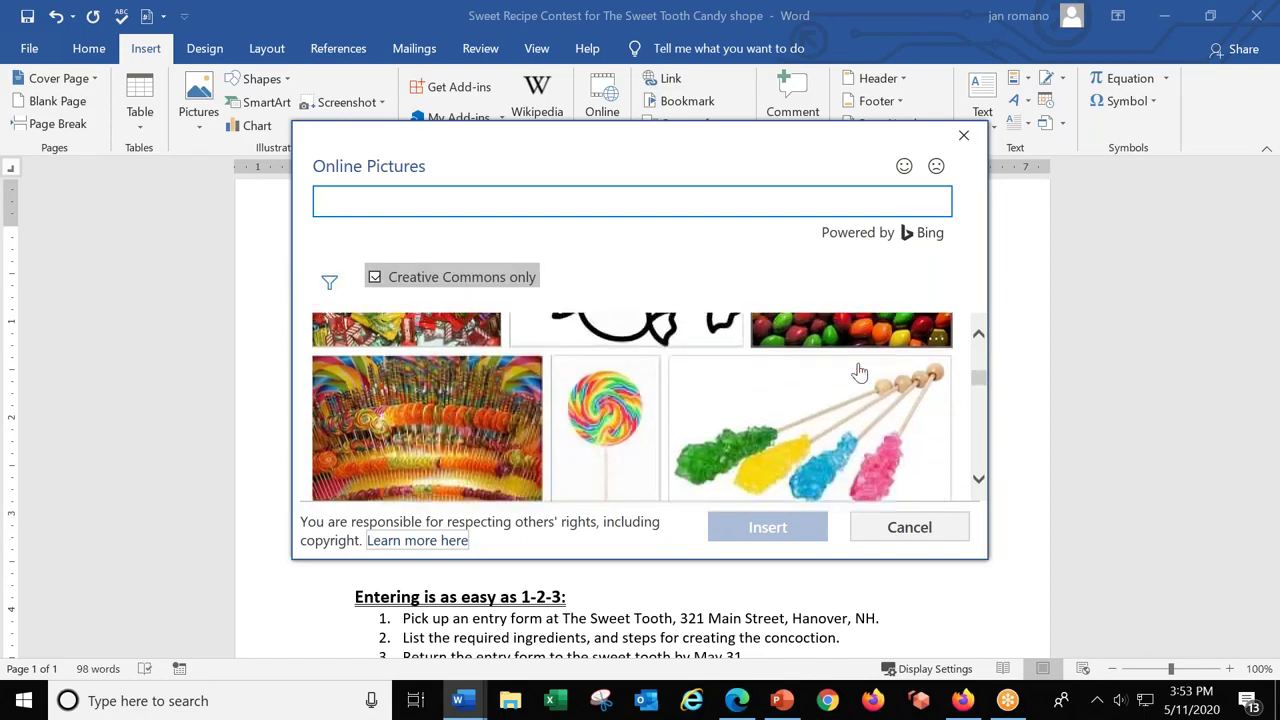
pyautogui.scroll(-6, 858, 372)
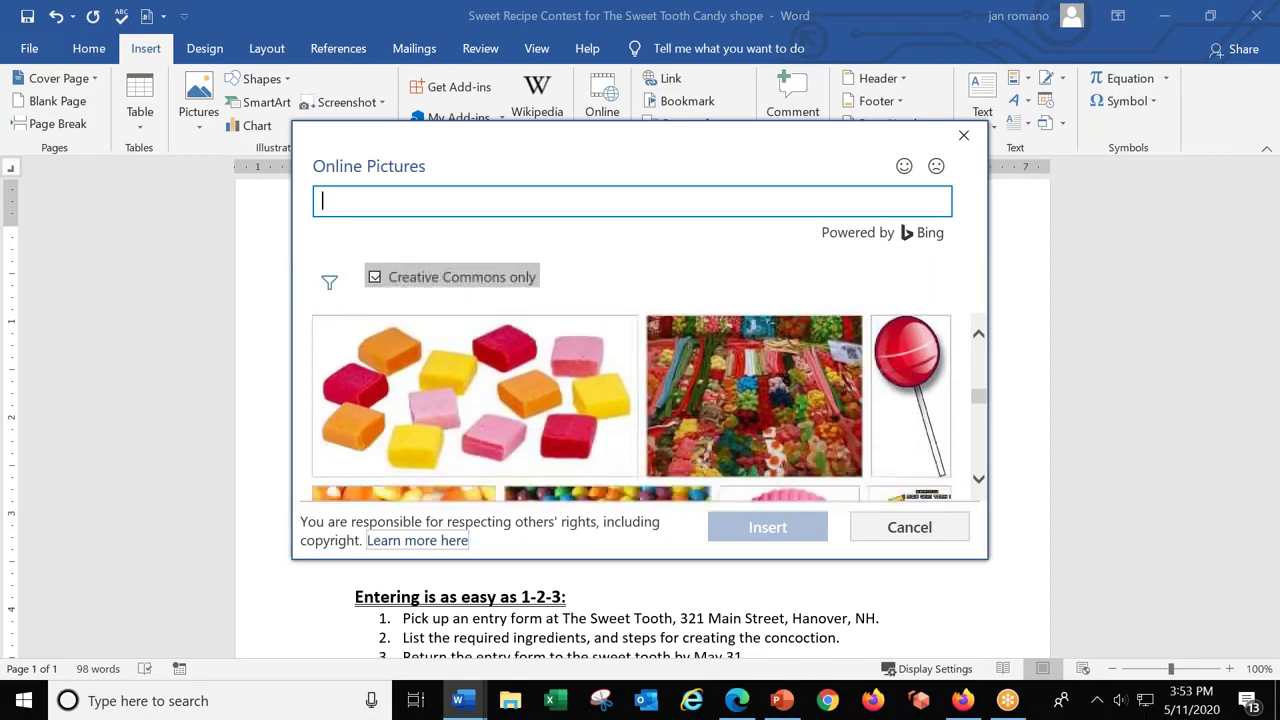
pyautogui.scroll(-5, 858, 372)
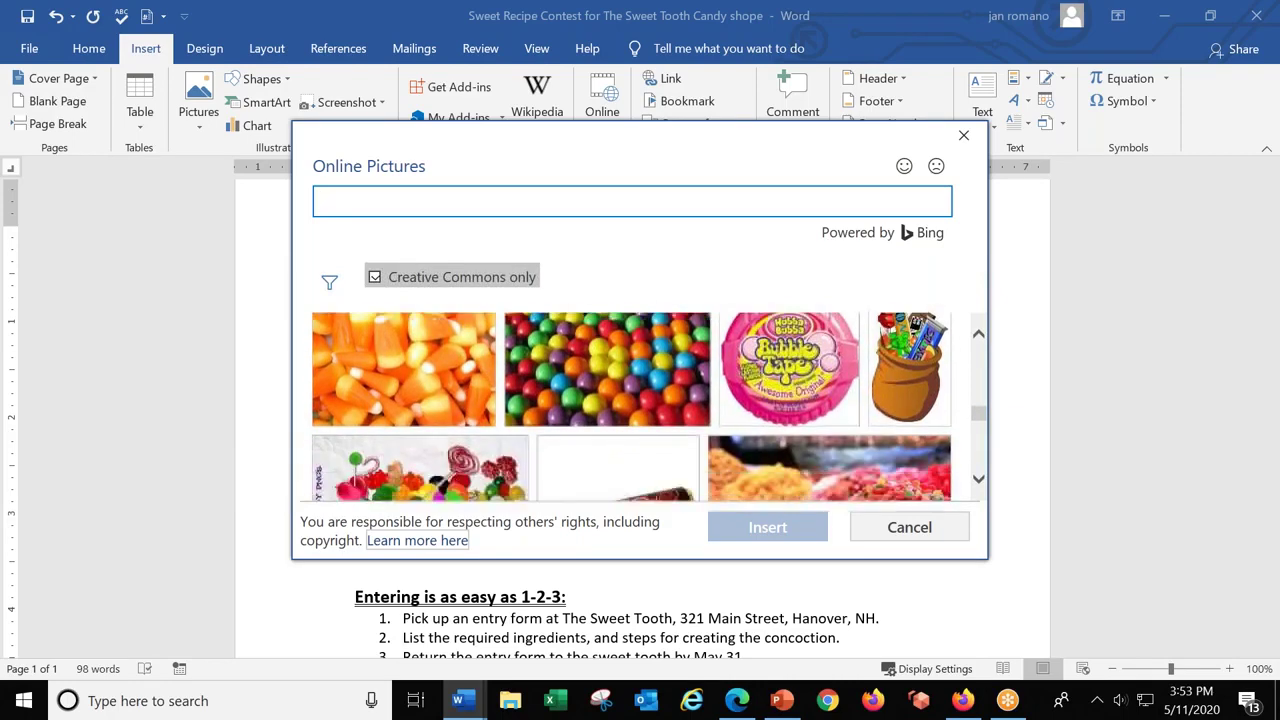
pyautogui.scroll(-1, 632, 407)
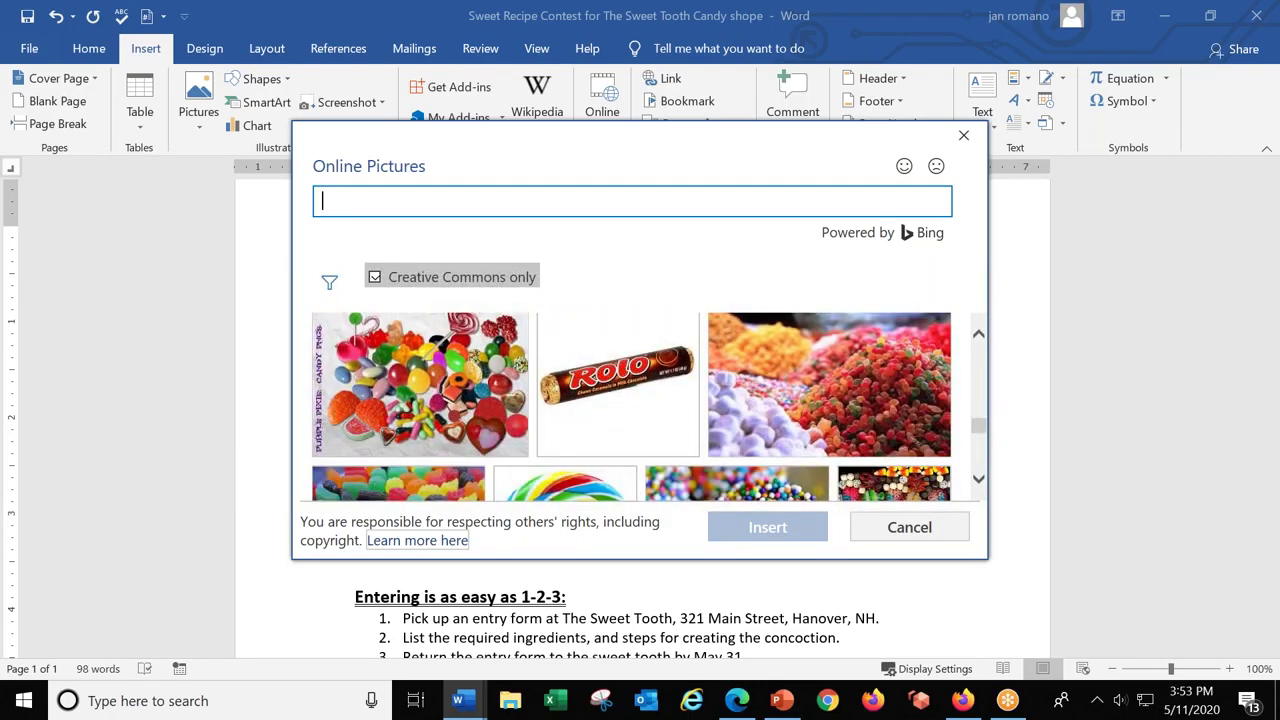
pyautogui.scroll(-3, 632, 407)
pyautogui.scroll(-2, 639, 369)
pyautogui.scroll(-2, 639, 369)
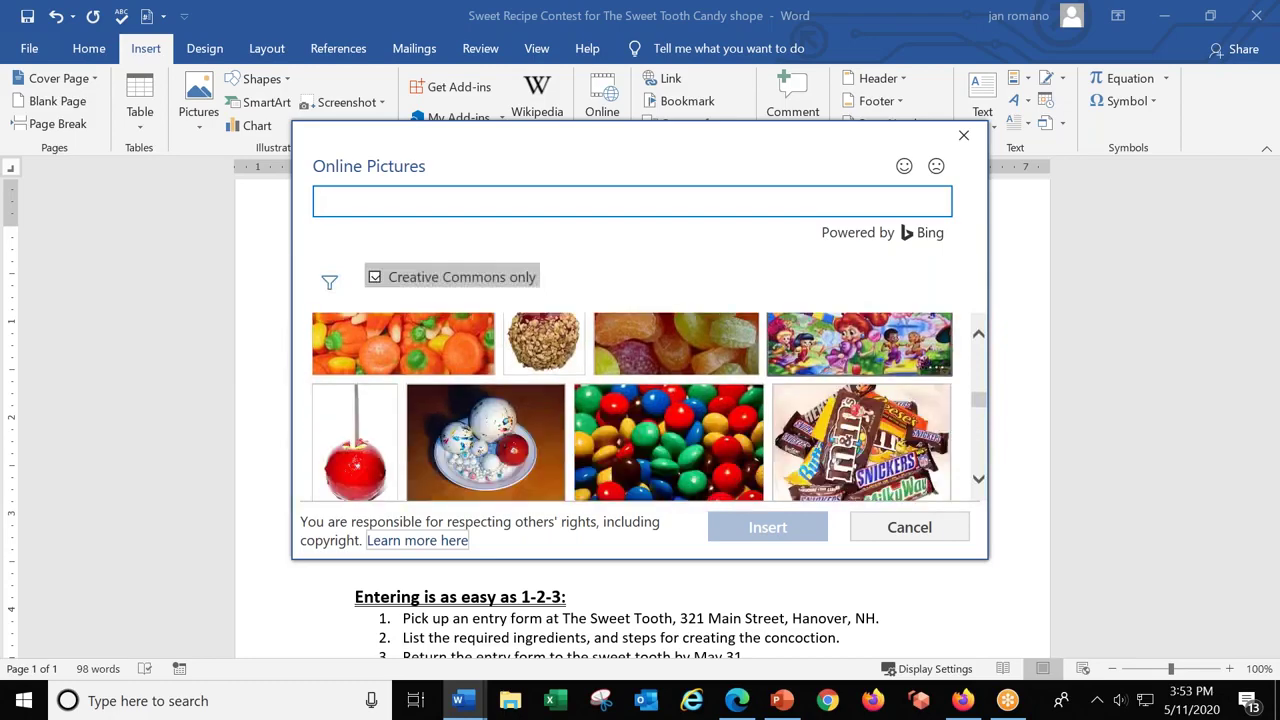
pyautogui.scroll(-1, 639, 369)
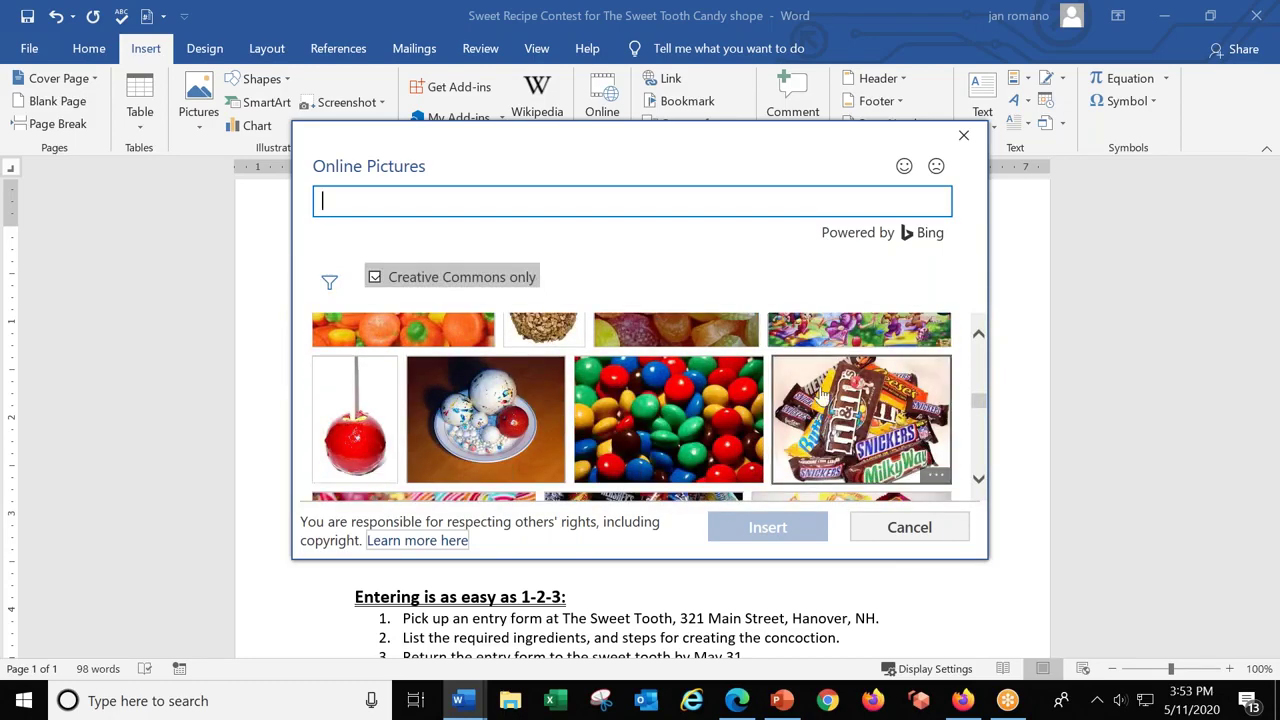
pyautogui.click(872, 410)
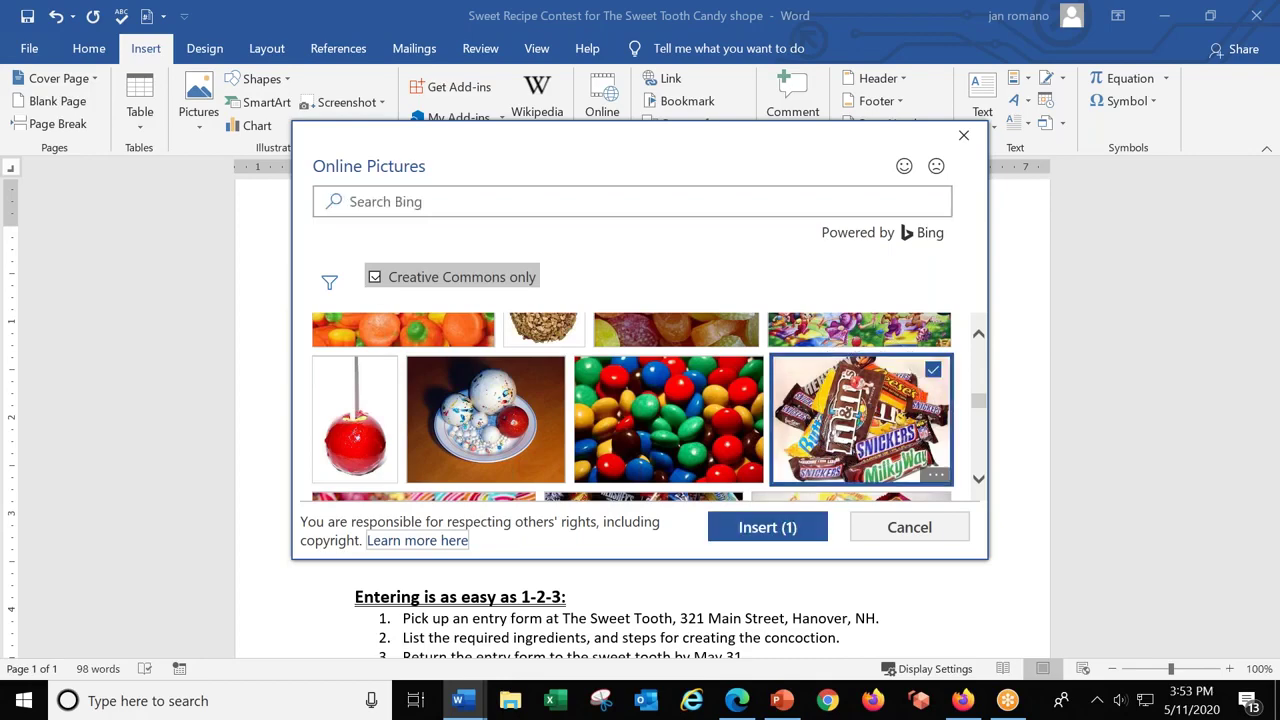
pyautogui.click(762, 529)
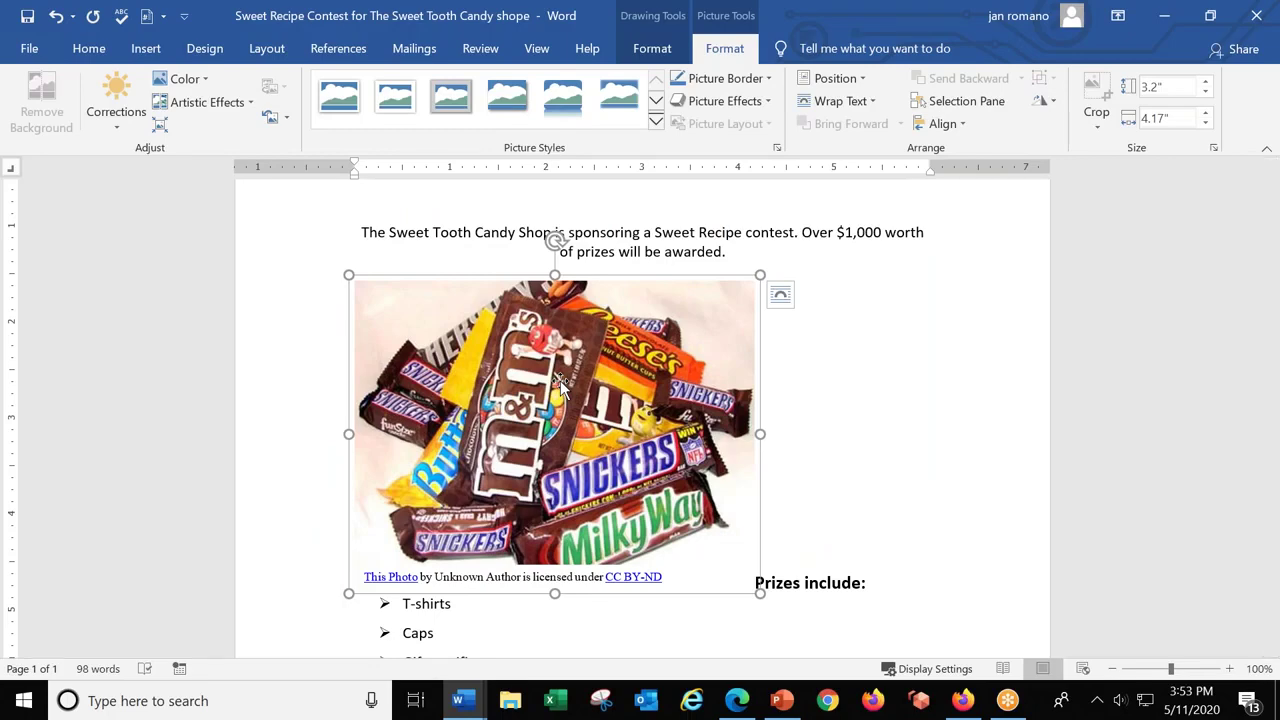
# Delete the photo-credit caption box beneath the candy-bar picture.
pyautogui.scroll(-2, 520, 428)
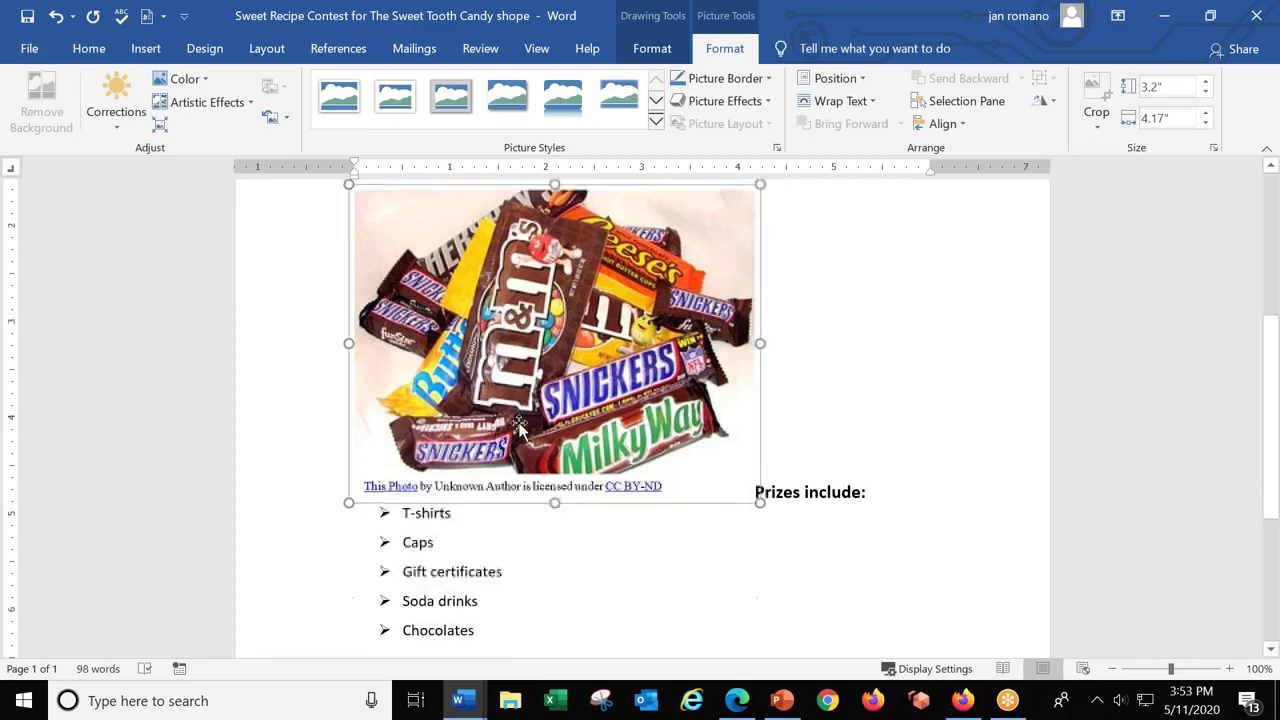
pyautogui.click(388, 480)
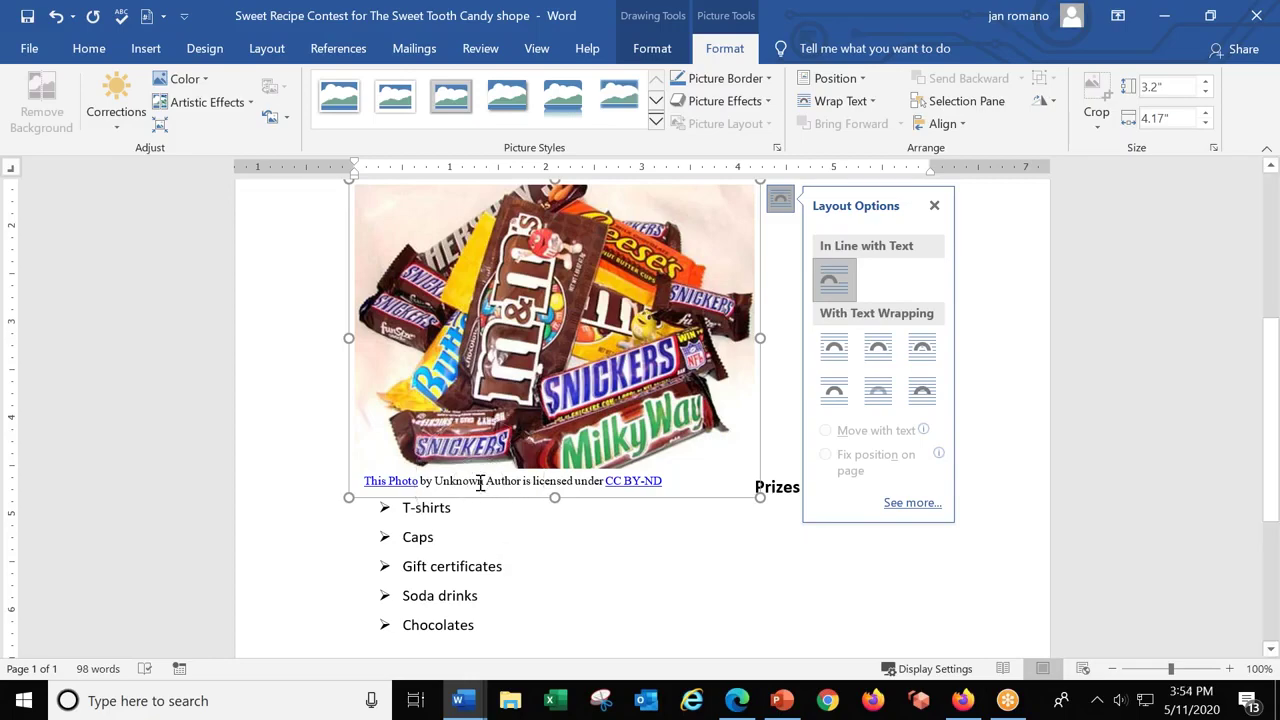
pyautogui.click(481, 484)
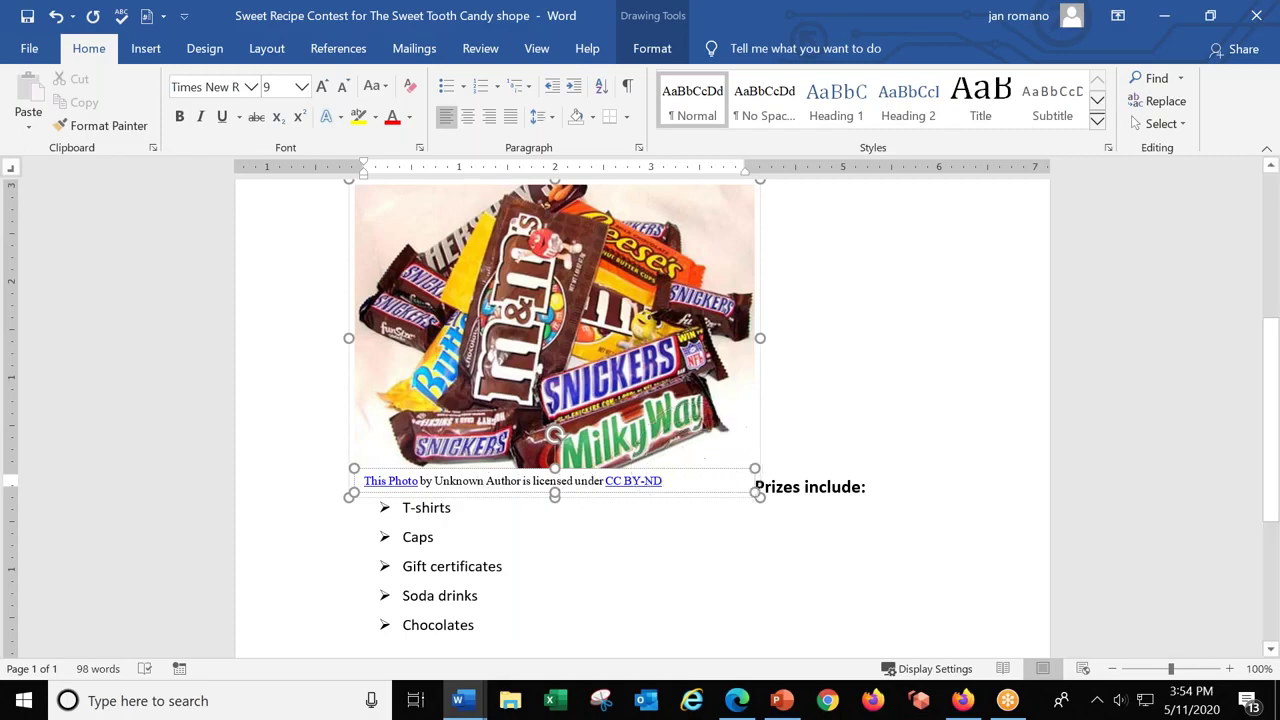
pyautogui.press('Escape')
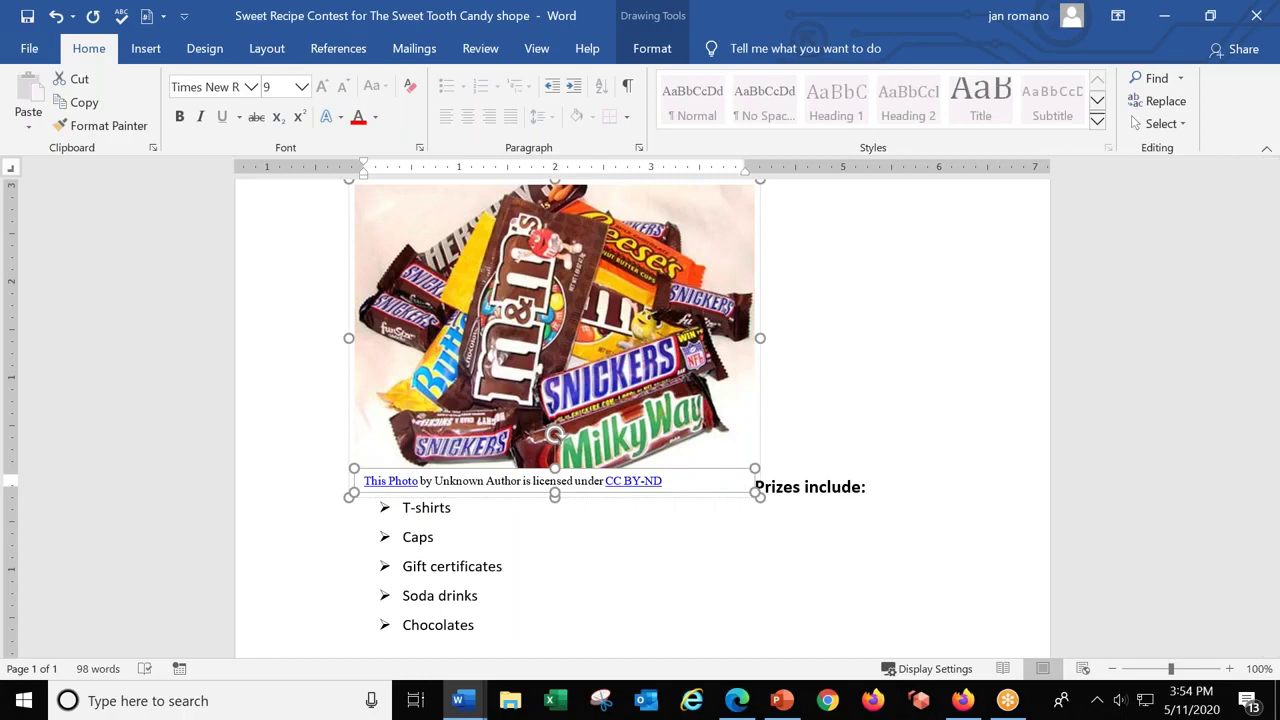
pyautogui.press('Delete')
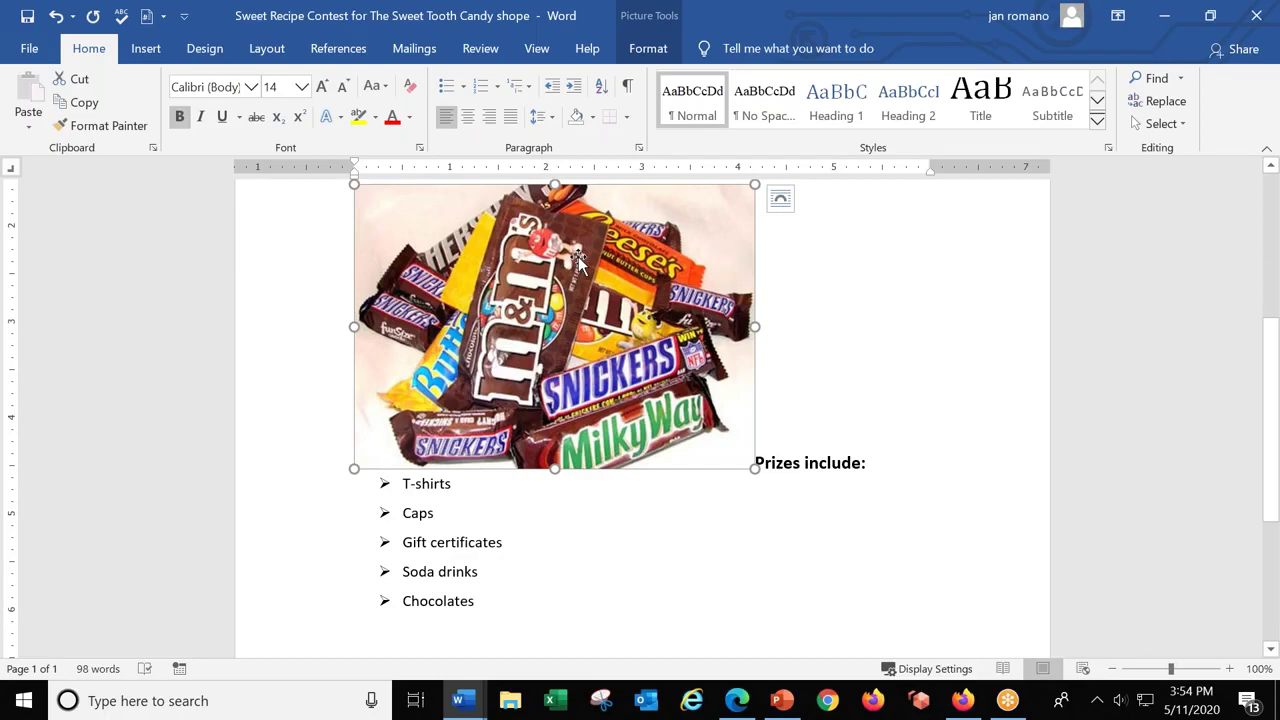
# Set the picture's wrapping to Top and Bottom and move it below T-shirts.
pyautogui.click(658, 52)
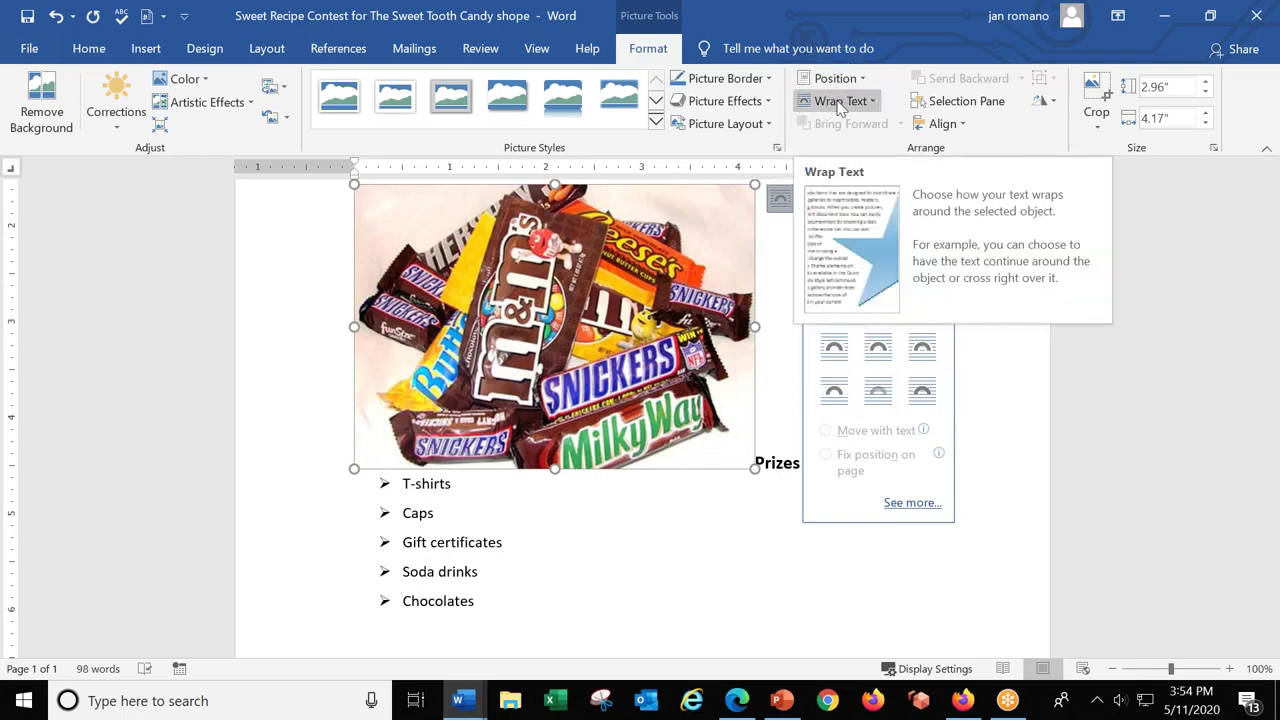
pyautogui.click(840, 104)
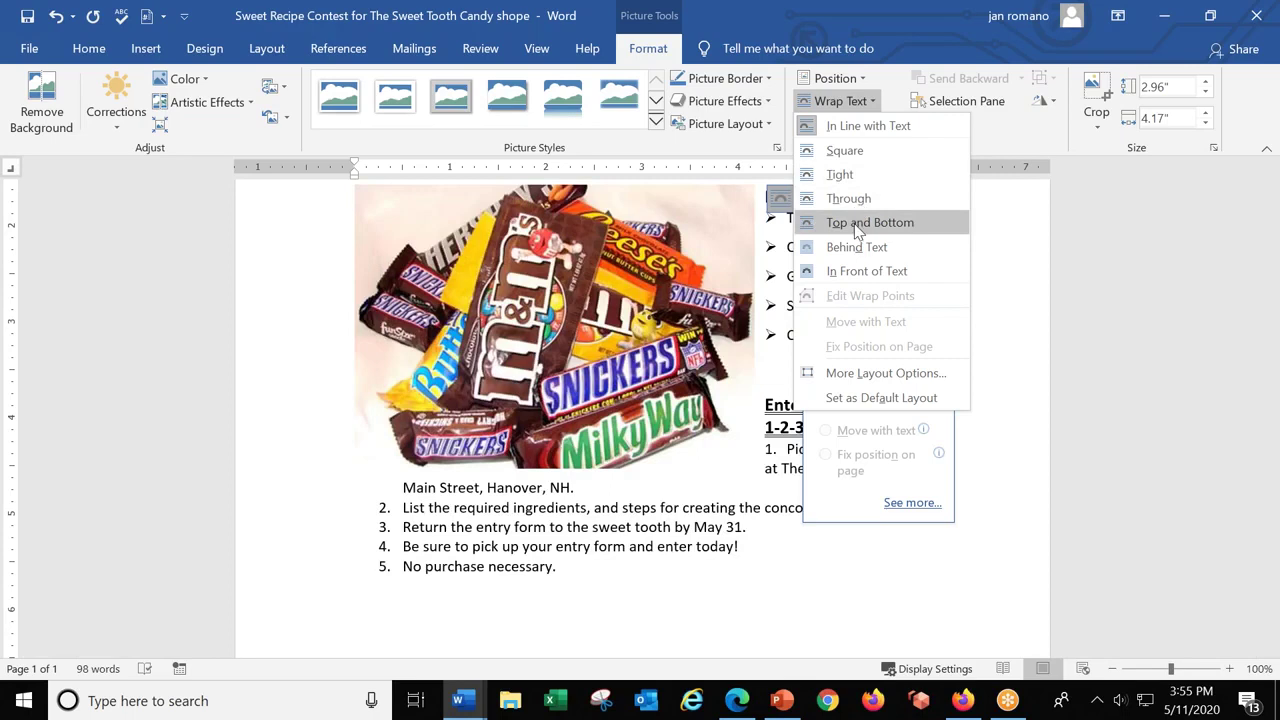
pyautogui.click(856, 222)
pyautogui.moveTo(575, 303); pyautogui.dragTo(537, 367)
# Switch the picture to In Front of Text and drag it right of the prizes list.
pyautogui.click(843, 101)
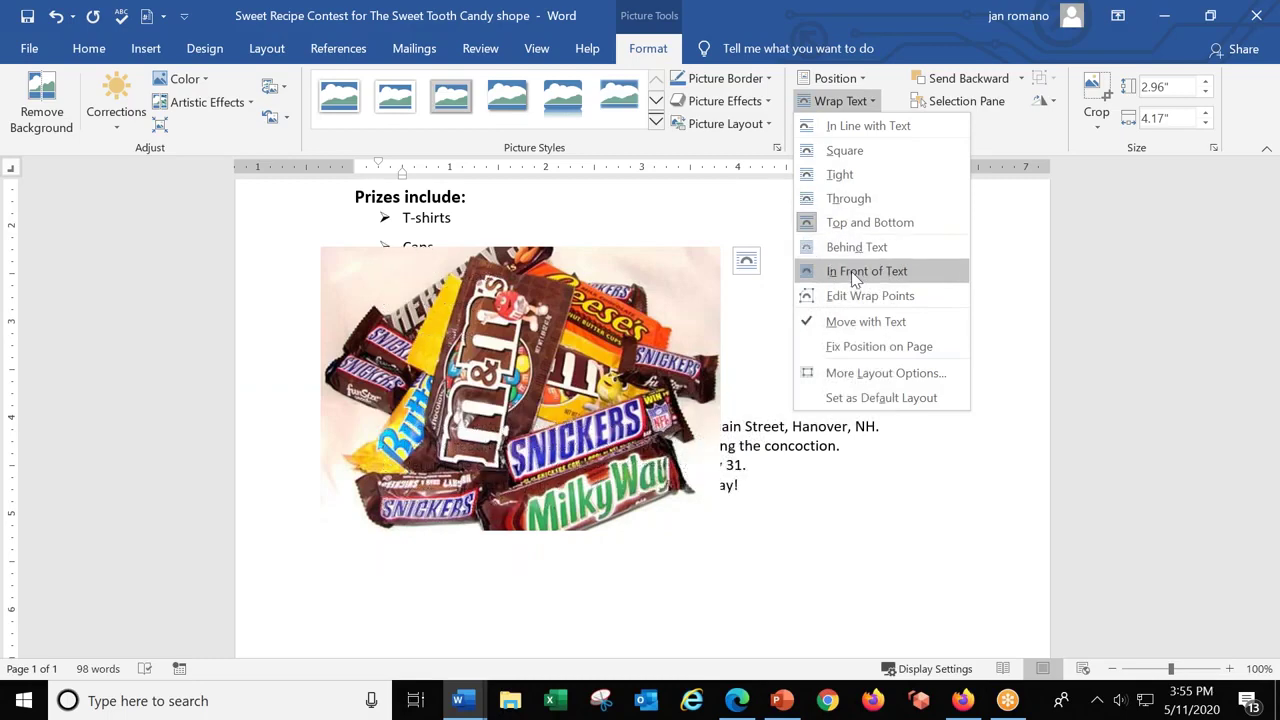
pyautogui.click(851, 271)
pyautogui.moveTo(490, 378); pyautogui.dragTo(783, 395)
pyautogui.scroll(3, 784, 337)
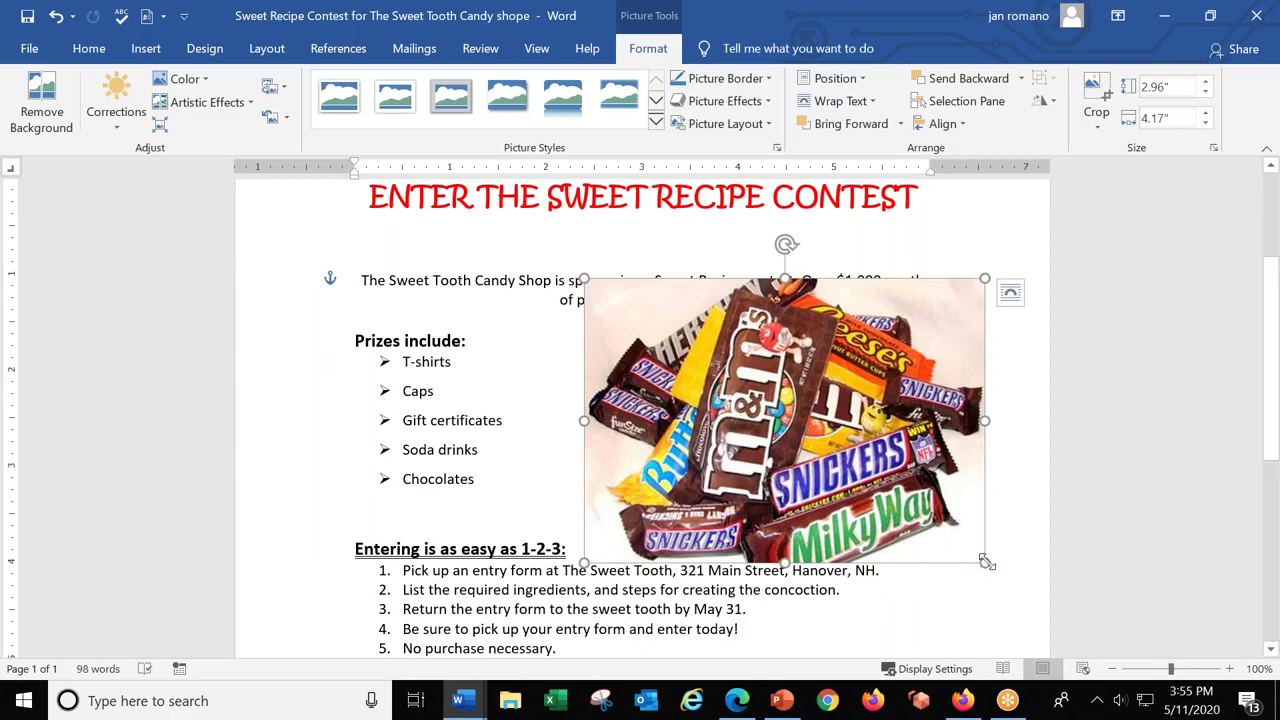
# Shrink the photo, move it beside Prizes include:, then enlarge it to 1.97 by 2.77 inches.
pyautogui.click(1010, 292)
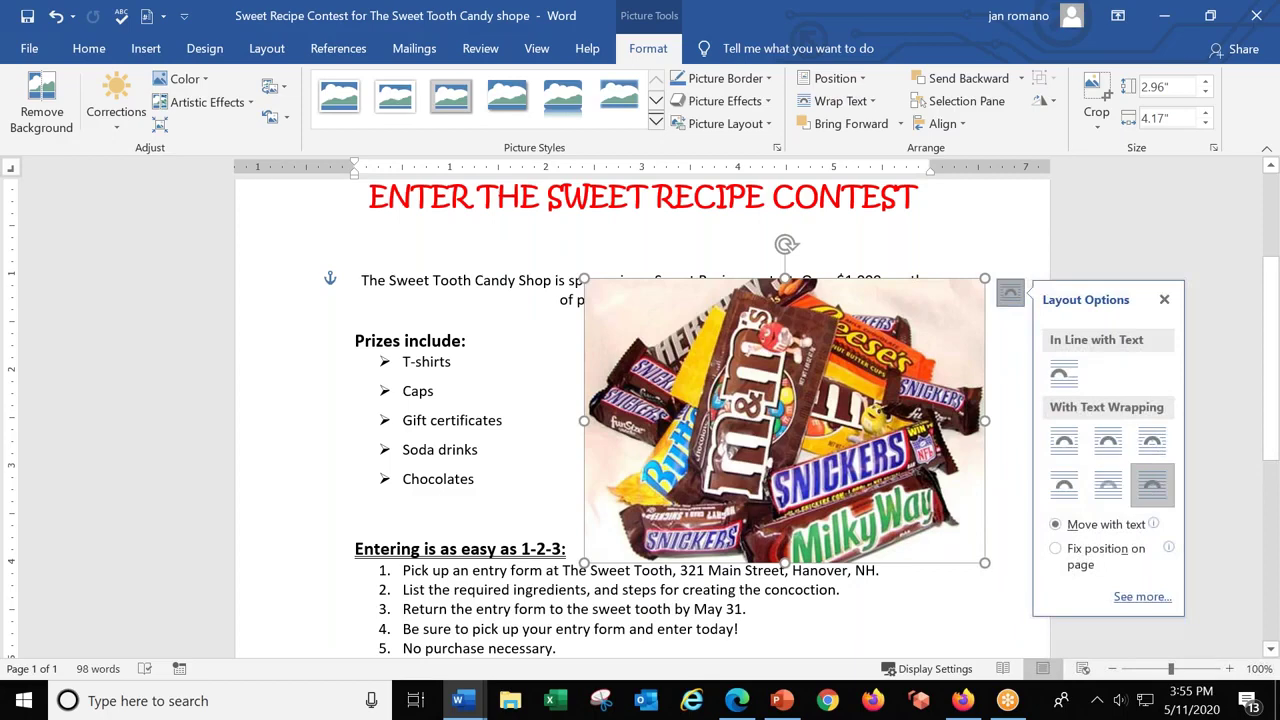
pyautogui.click(985, 561)
pyautogui.moveTo(983, 563); pyautogui.dragTo(737, 374)
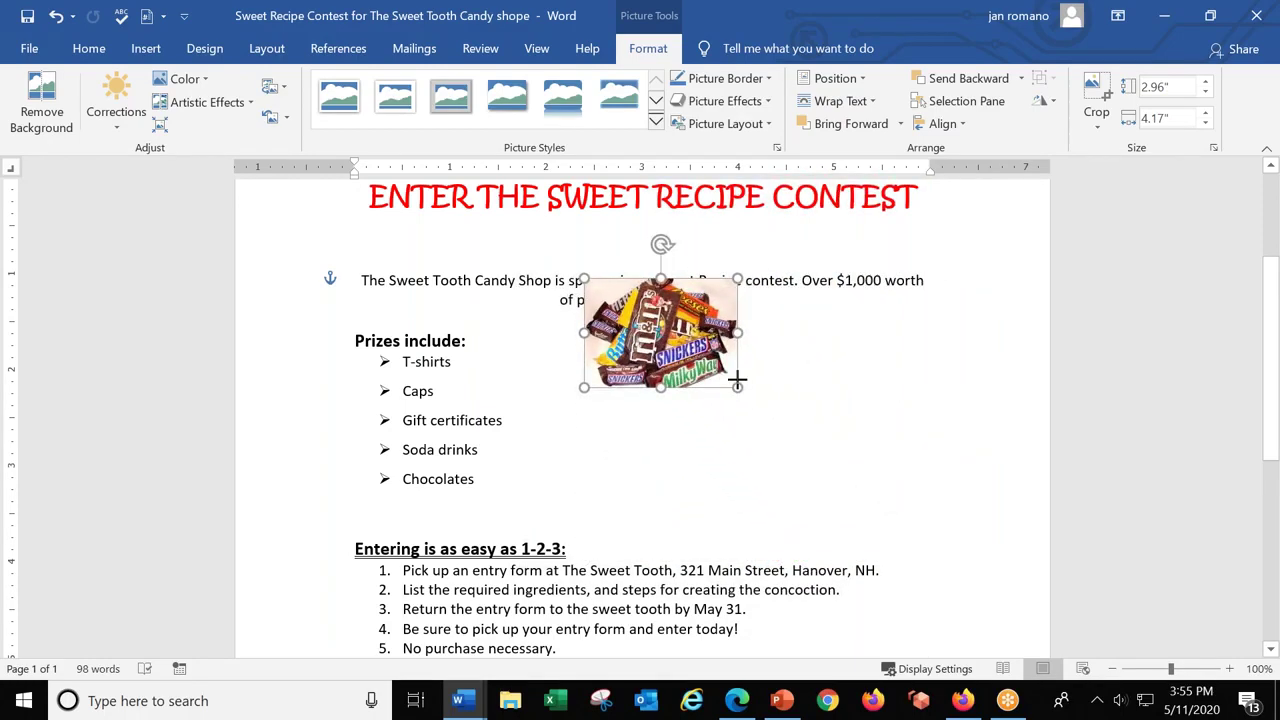
pyautogui.moveTo(667, 338); pyautogui.dragTo(654, 380)
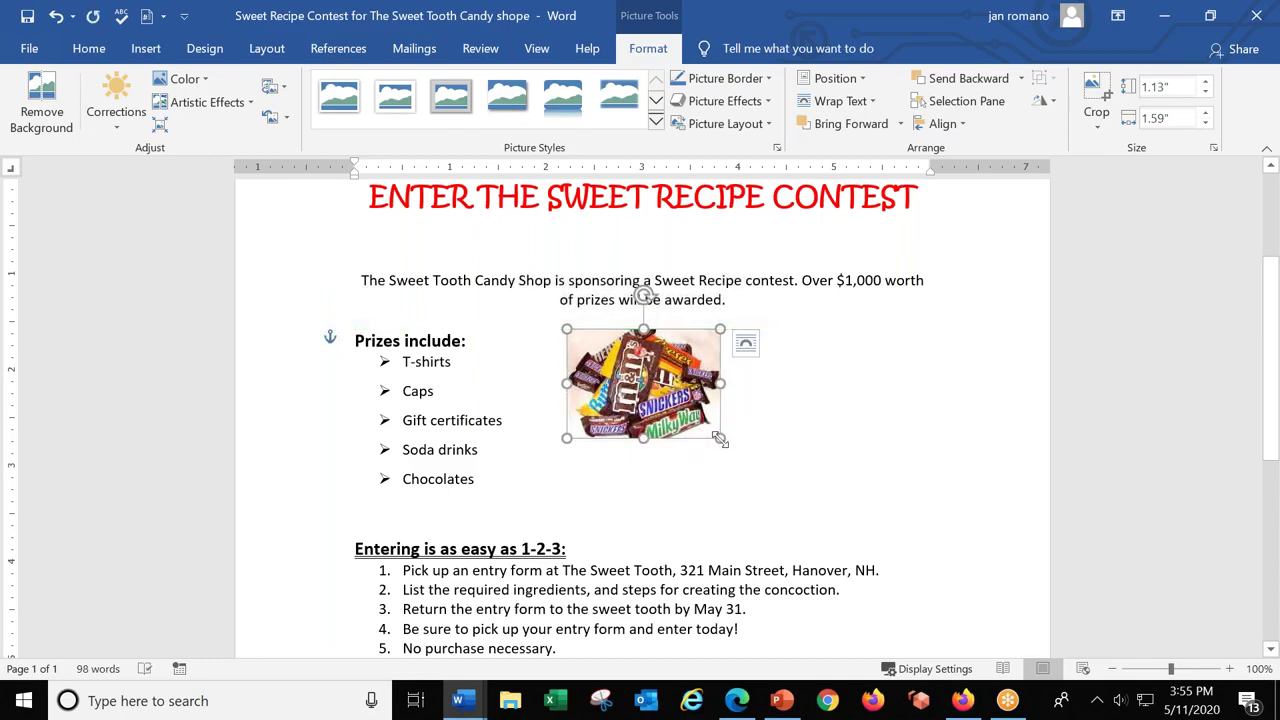
pyautogui.moveTo(719, 438); pyautogui.dragTo(833, 485)
pyautogui.moveTo(730, 436); pyautogui.dragTo(754, 438)
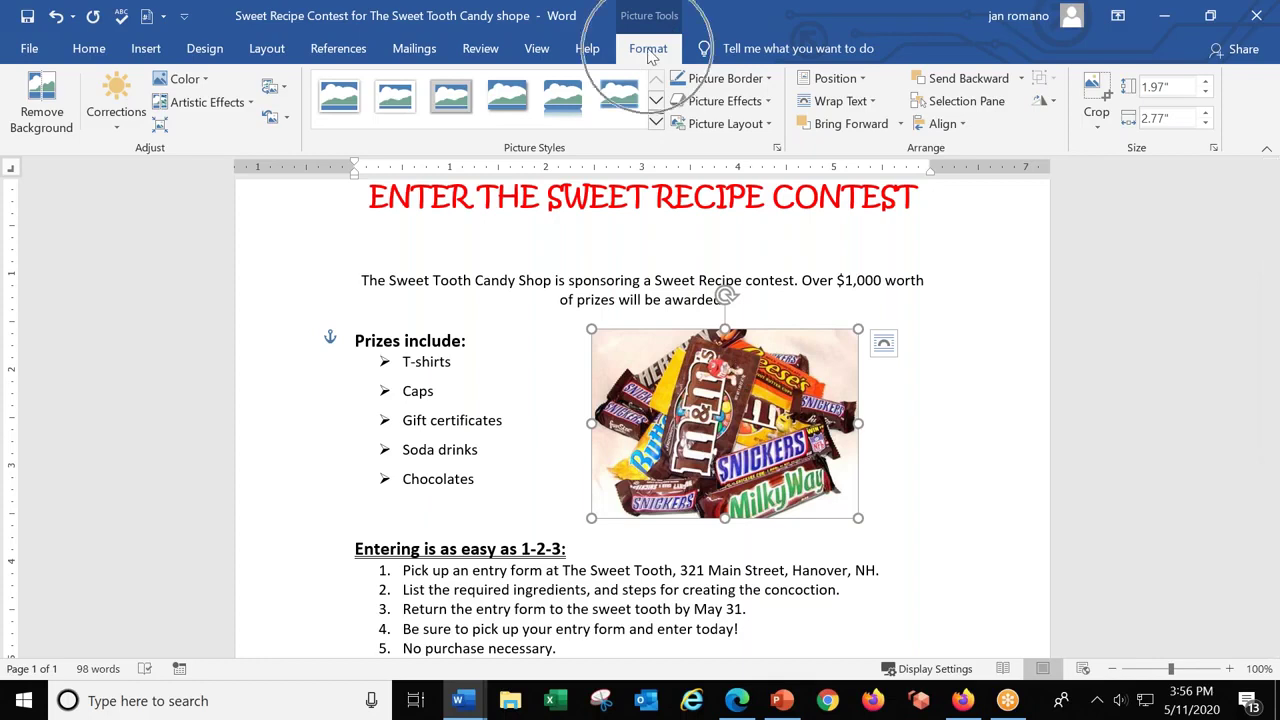
# Boost the candy-bar photo's colour saturation to 400%.
pyautogui.click(883, 343)
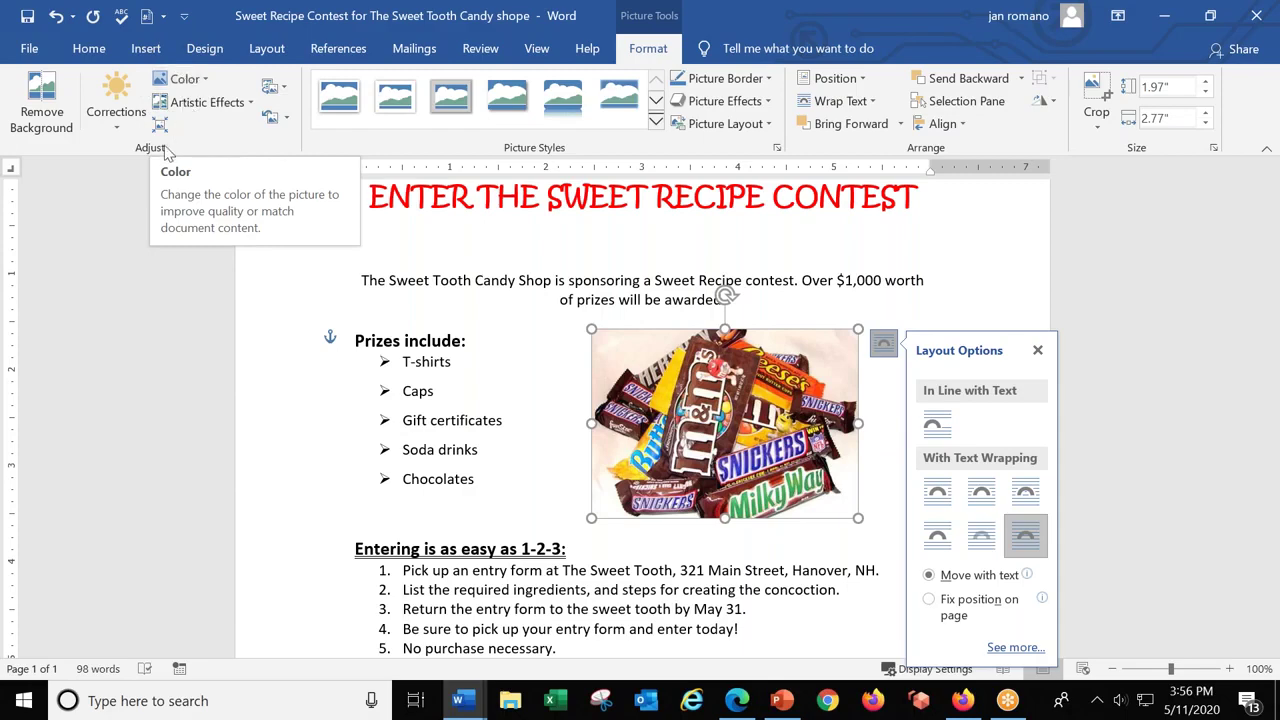
pyautogui.click(190, 79)
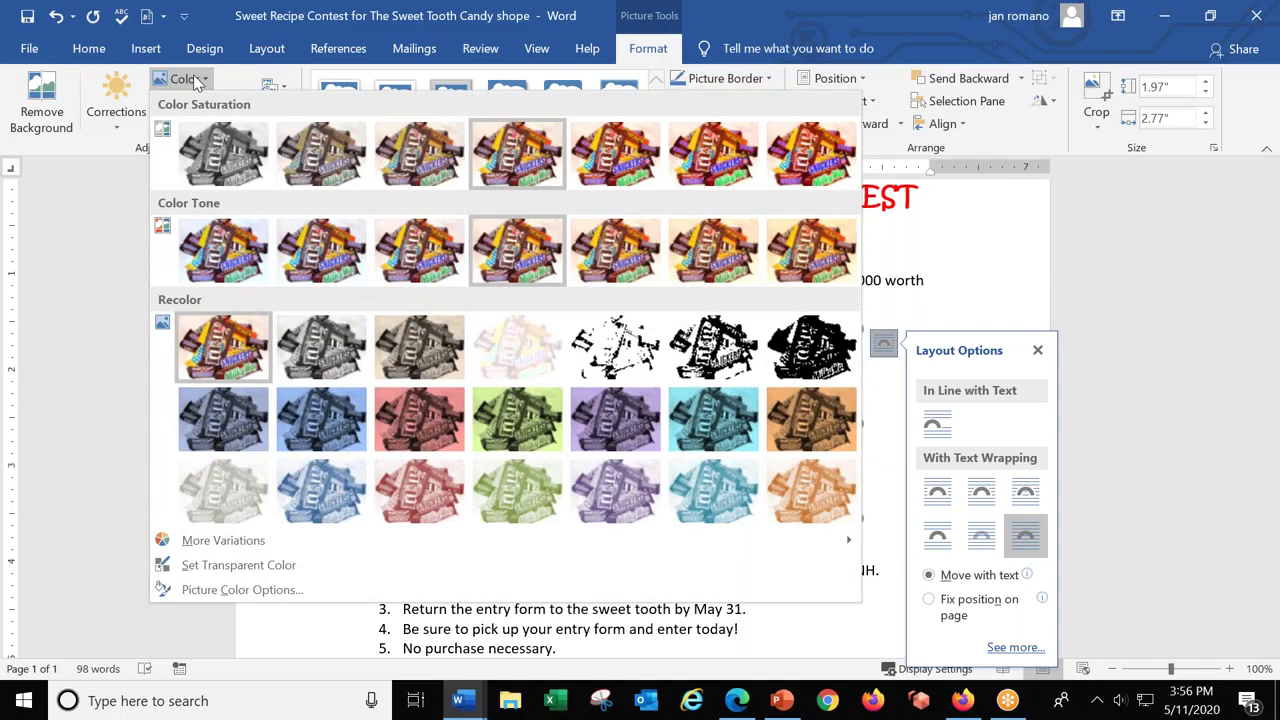
pyautogui.click(830, 172)
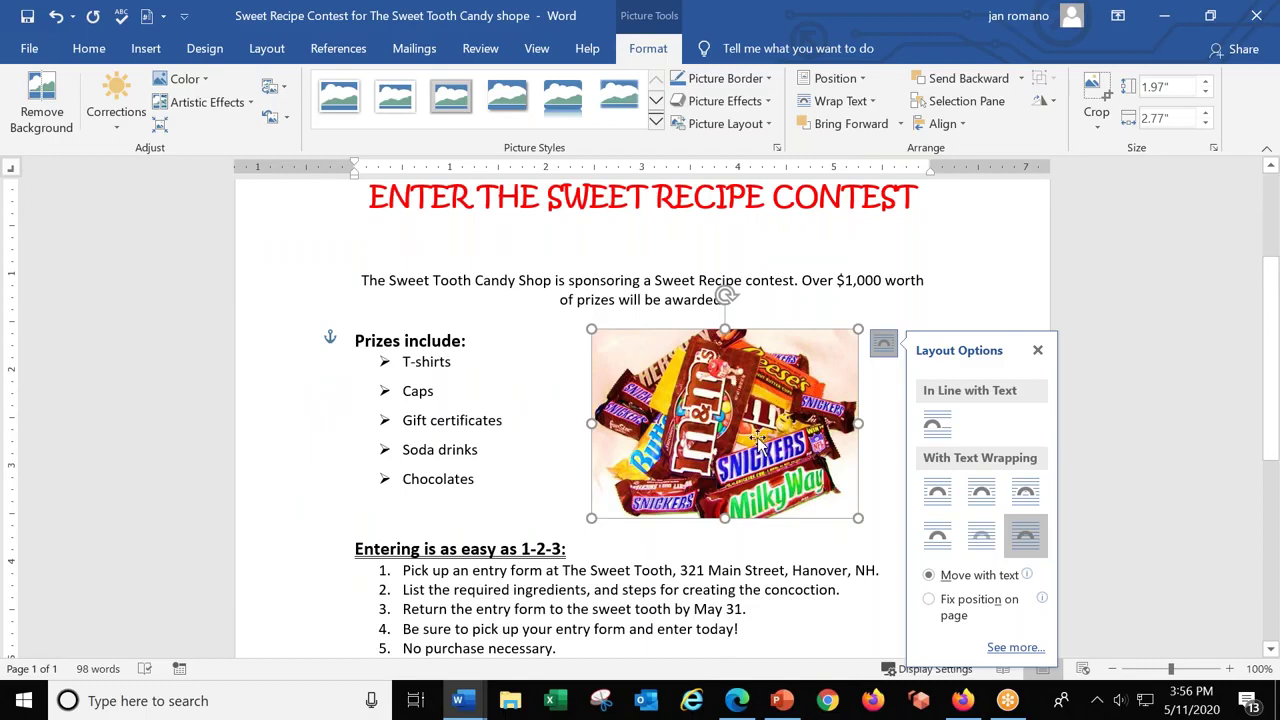
# Give the candy-bar photo the Photocopy artistic effect from Artistic Effects.
pyautogui.click(220, 106)
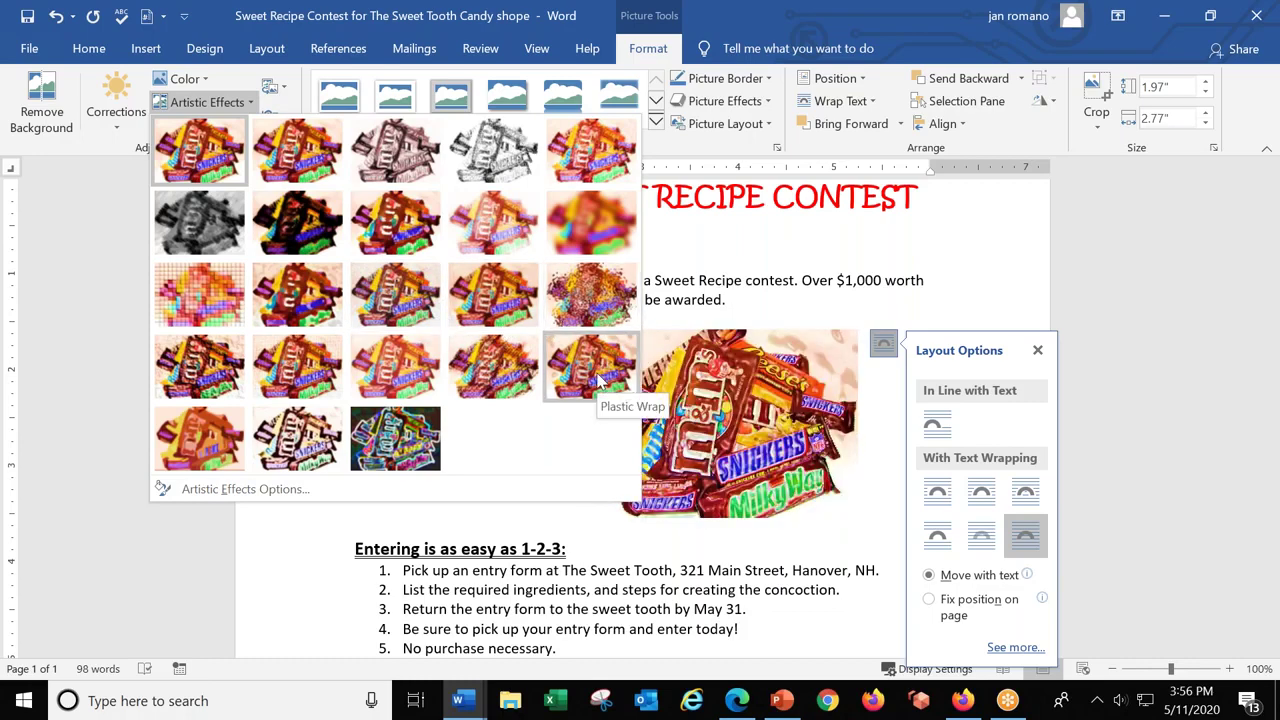
pyautogui.click(283, 453)
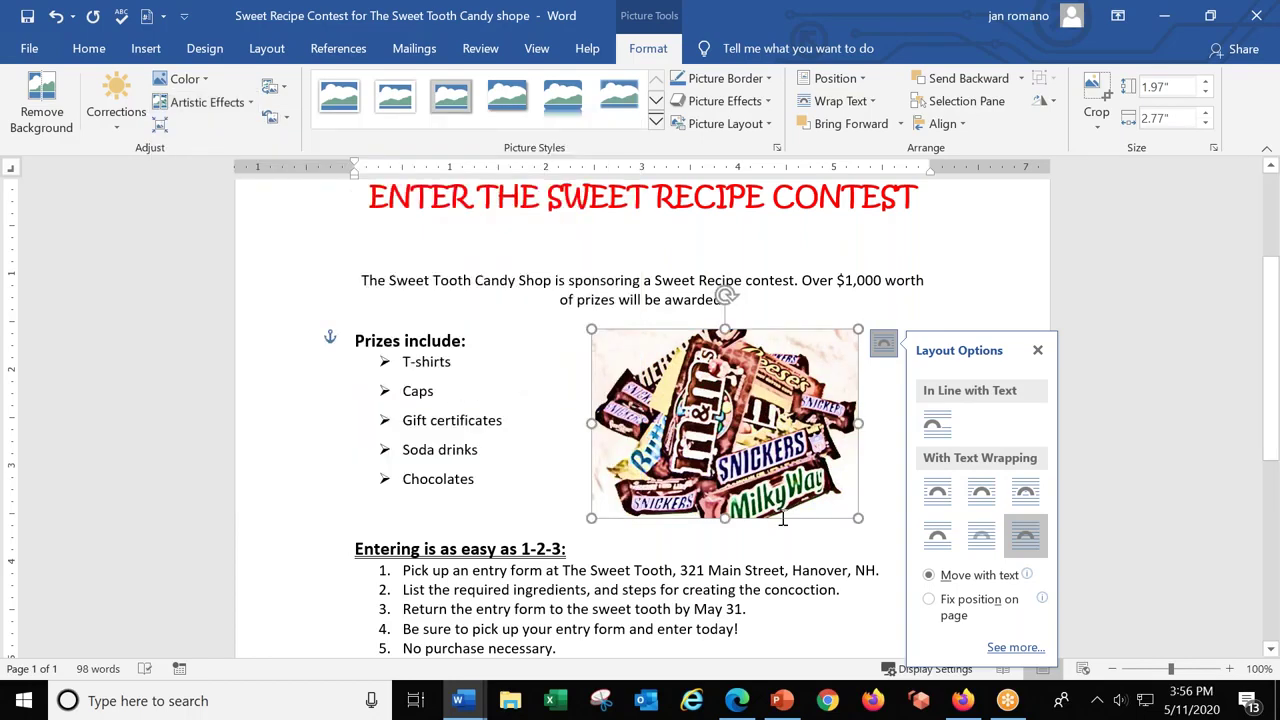
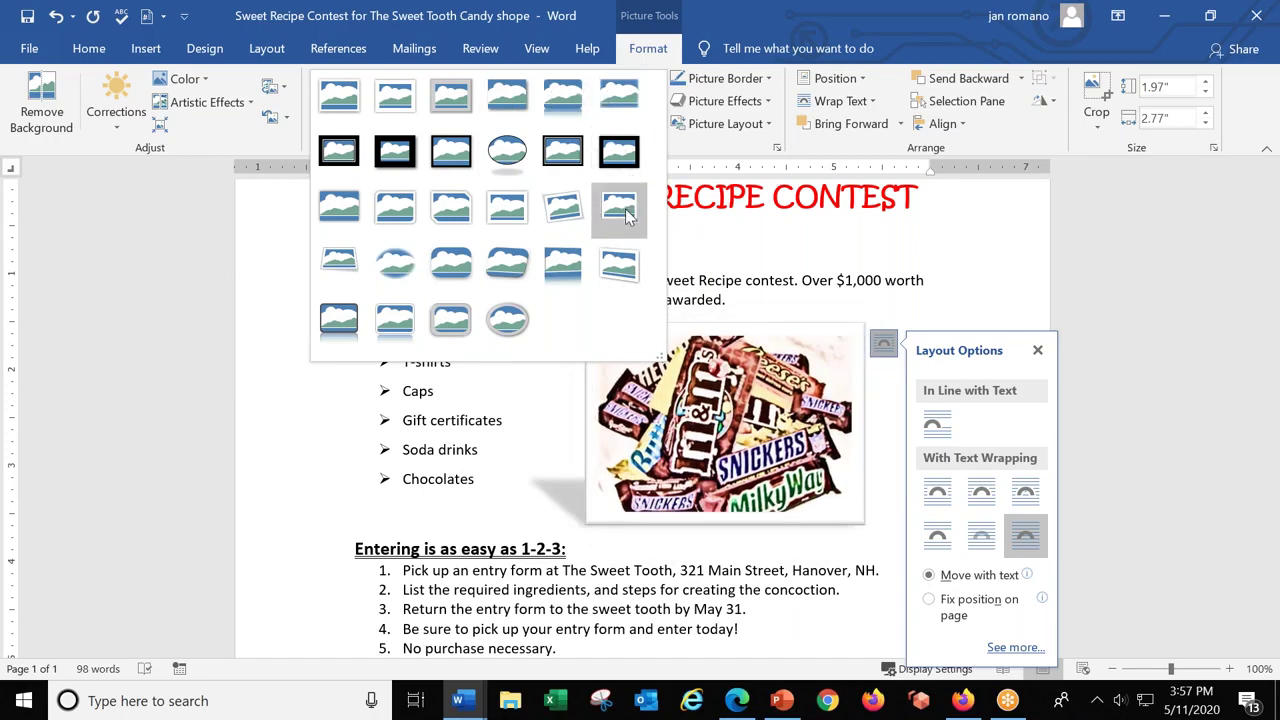
# Apply the Bevel Perspective picture style to the candy picture.
pyautogui.click(524, 258)
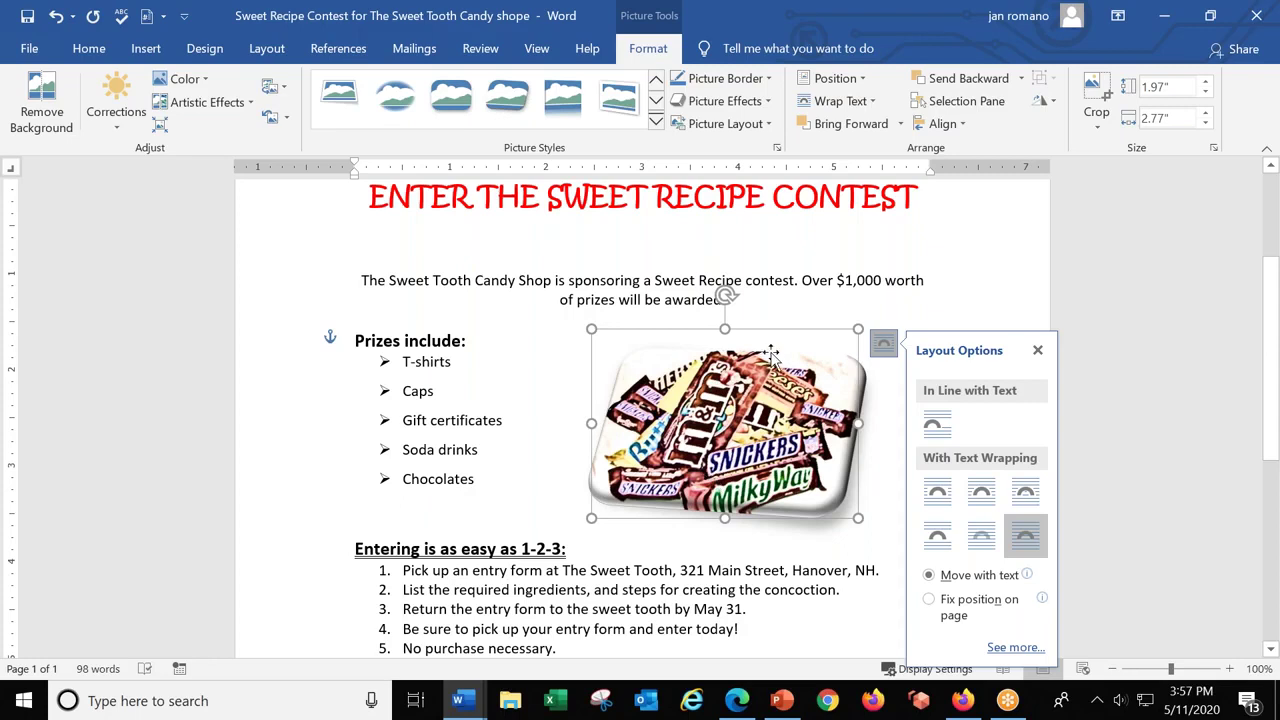
pyautogui.click(528, 366)
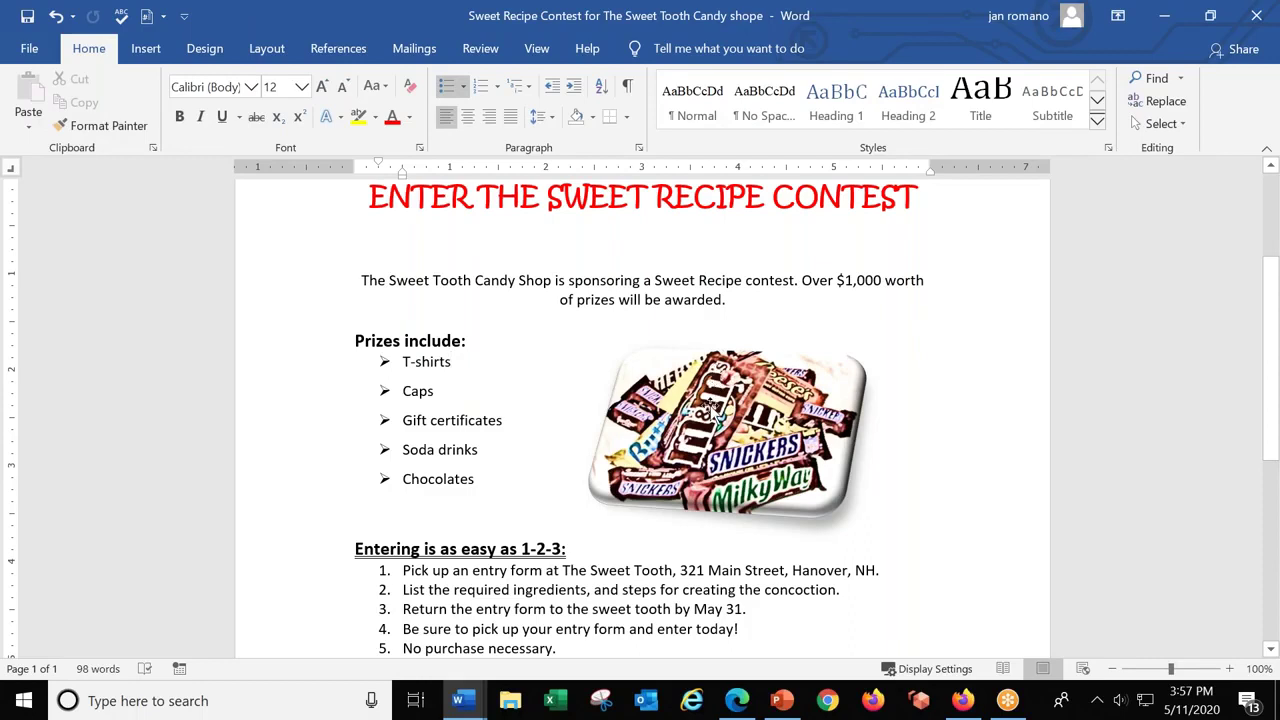
pyautogui.click(708, 405)
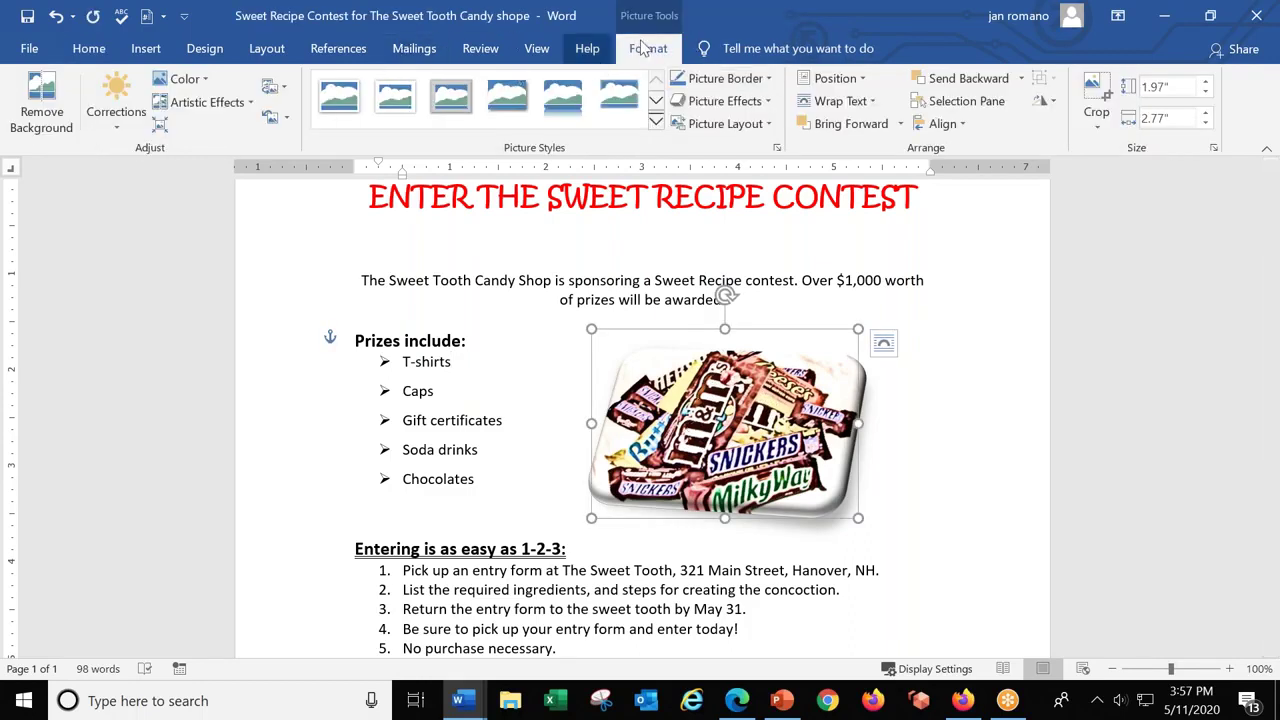
pyautogui.click(883, 343)
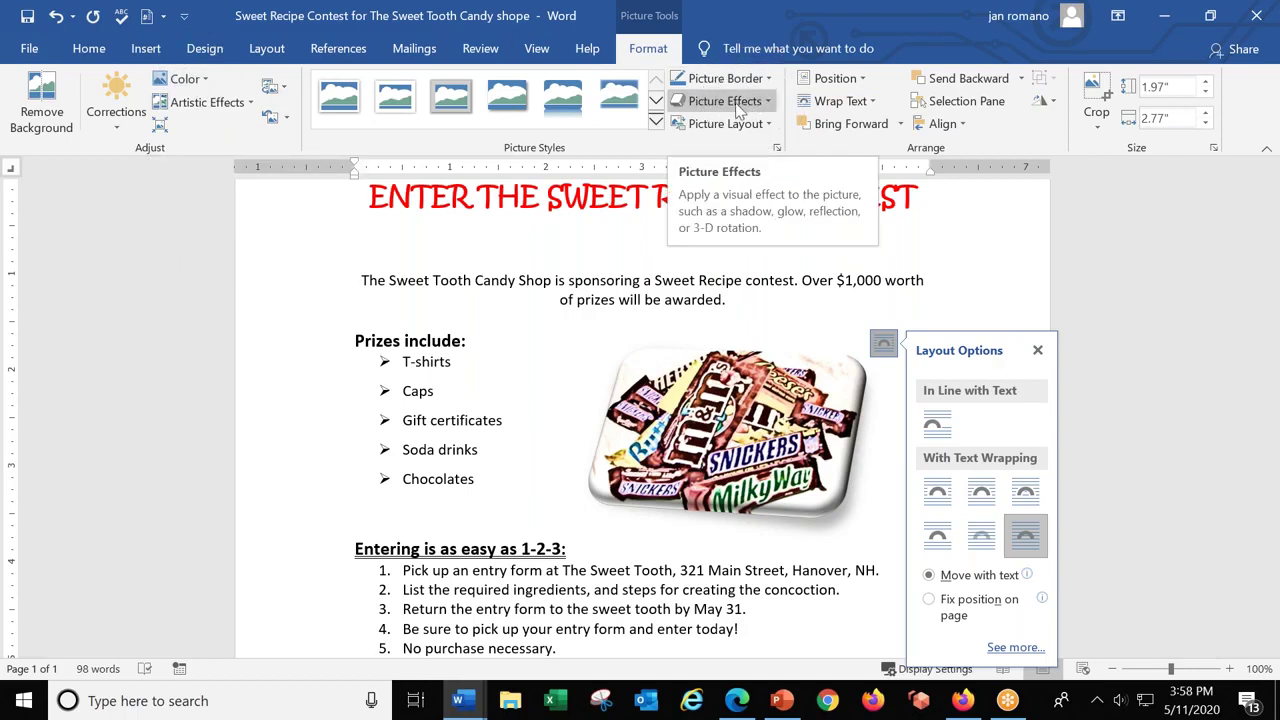
# Add an 18 pt Blue, Accent color 1 glow to the candy picture.
pyautogui.click(738, 105)
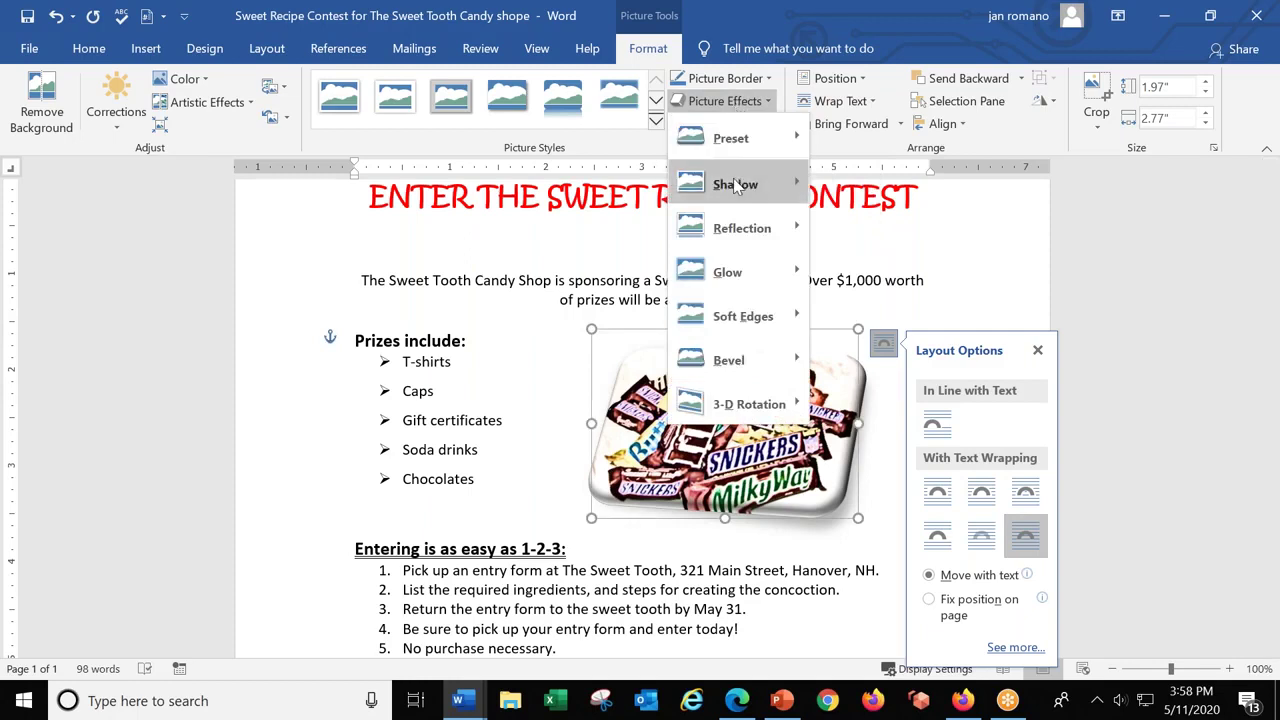
pyautogui.moveTo(735, 186)
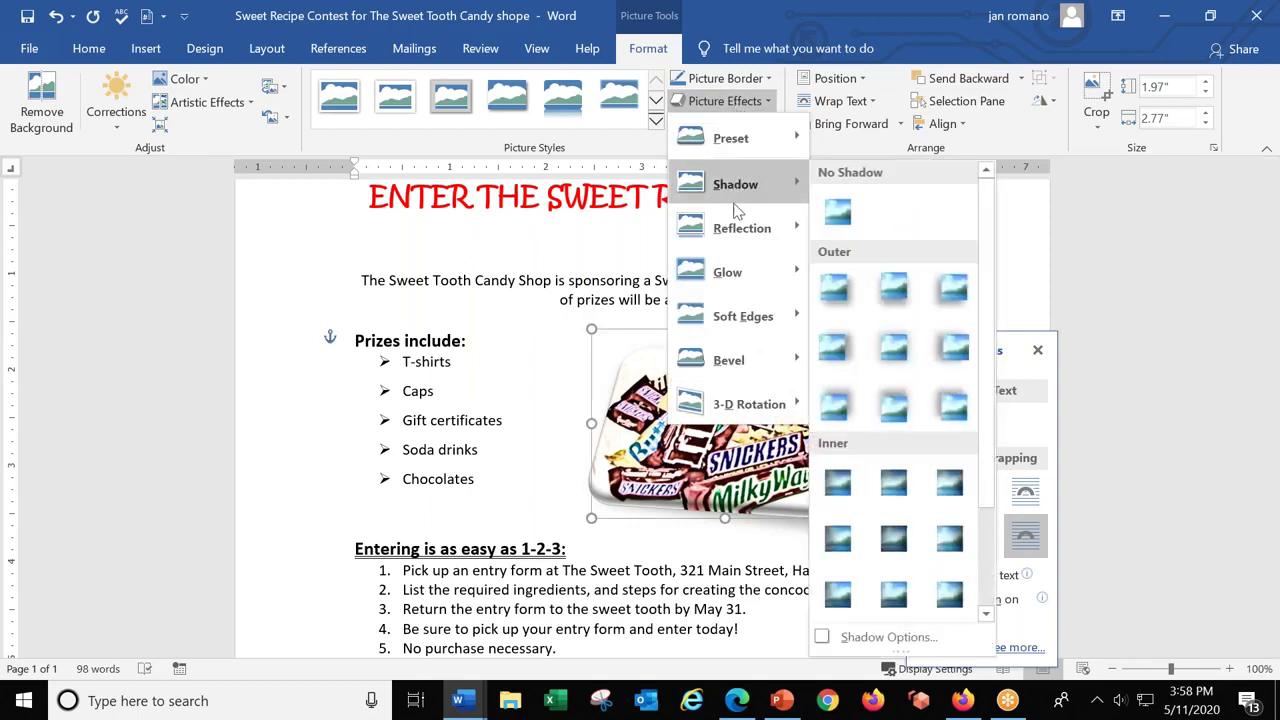
pyautogui.moveTo(737, 228)
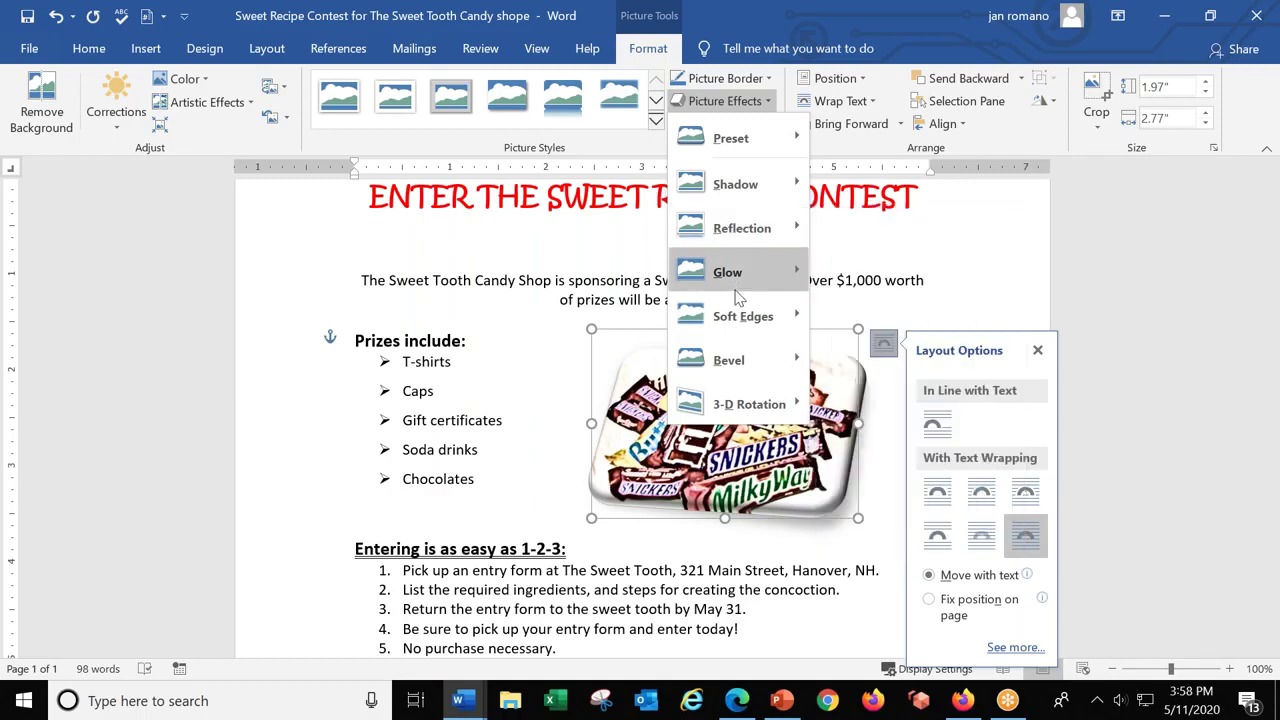
pyautogui.moveTo(737, 272)
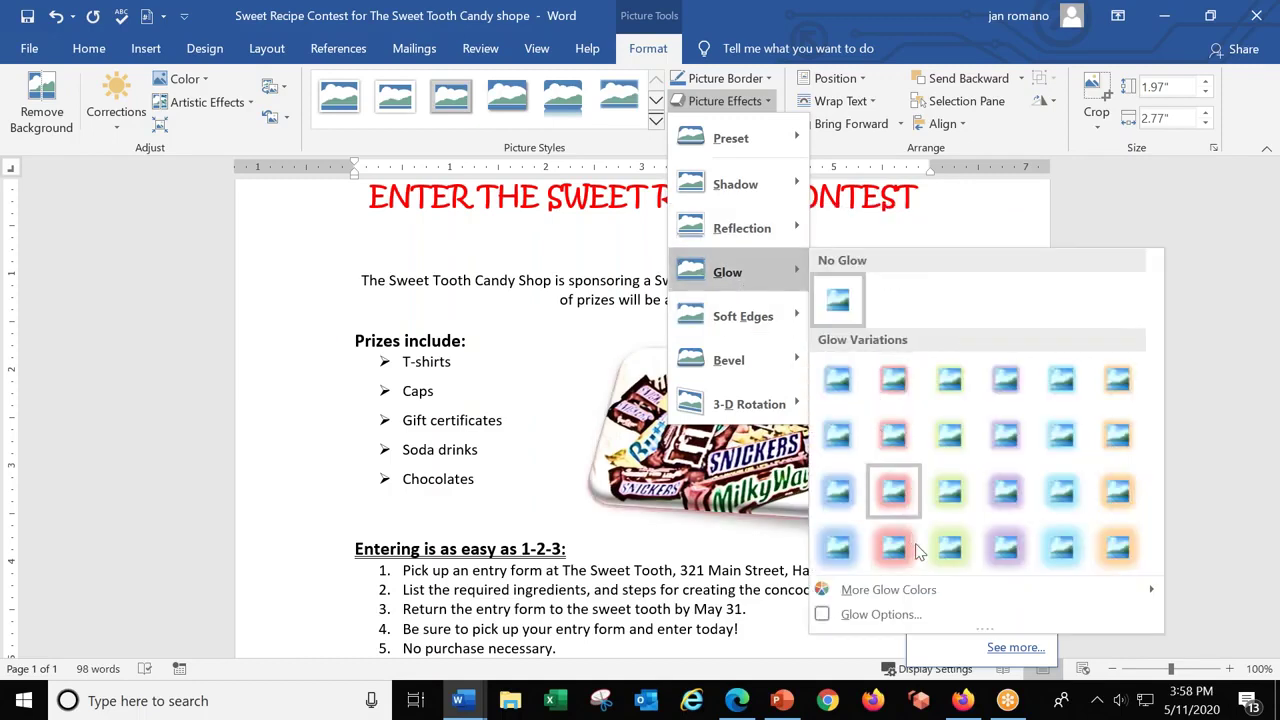
pyautogui.click(852, 553)
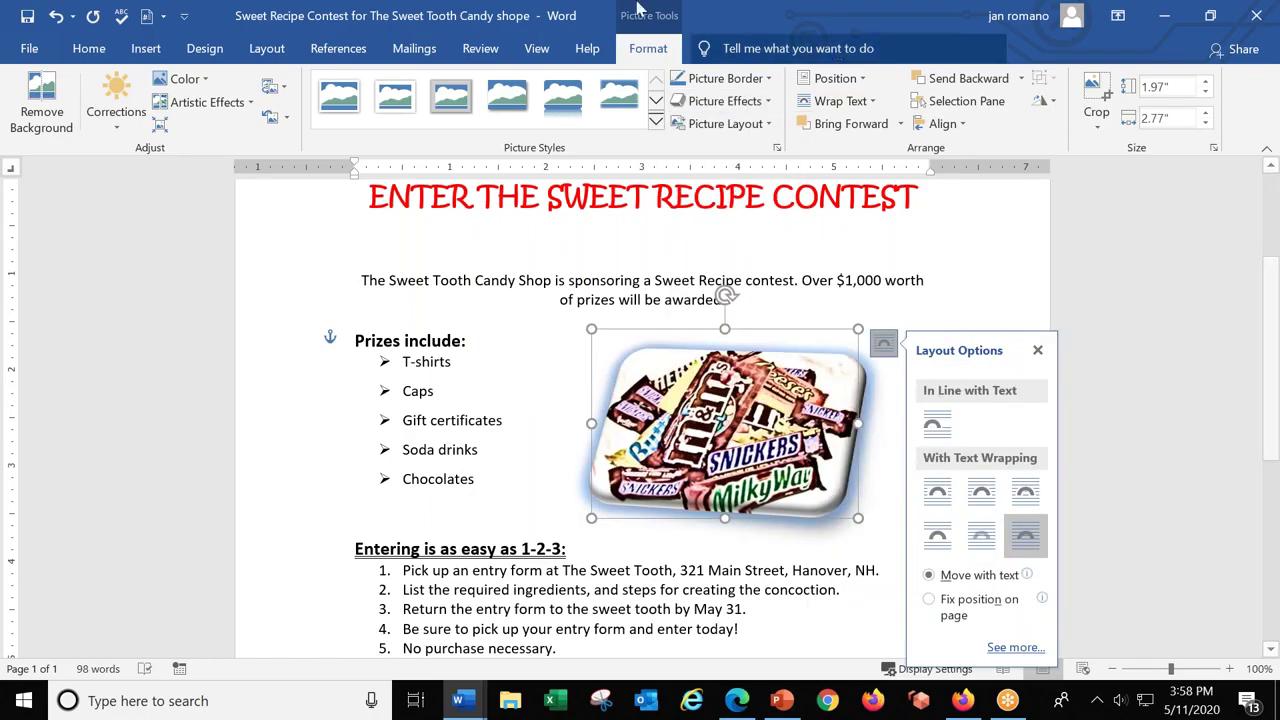
# Try the Off Axis 2: Top 3-D rotation, then undo it to keep the picture flat.
pyautogui.click(726, 101)
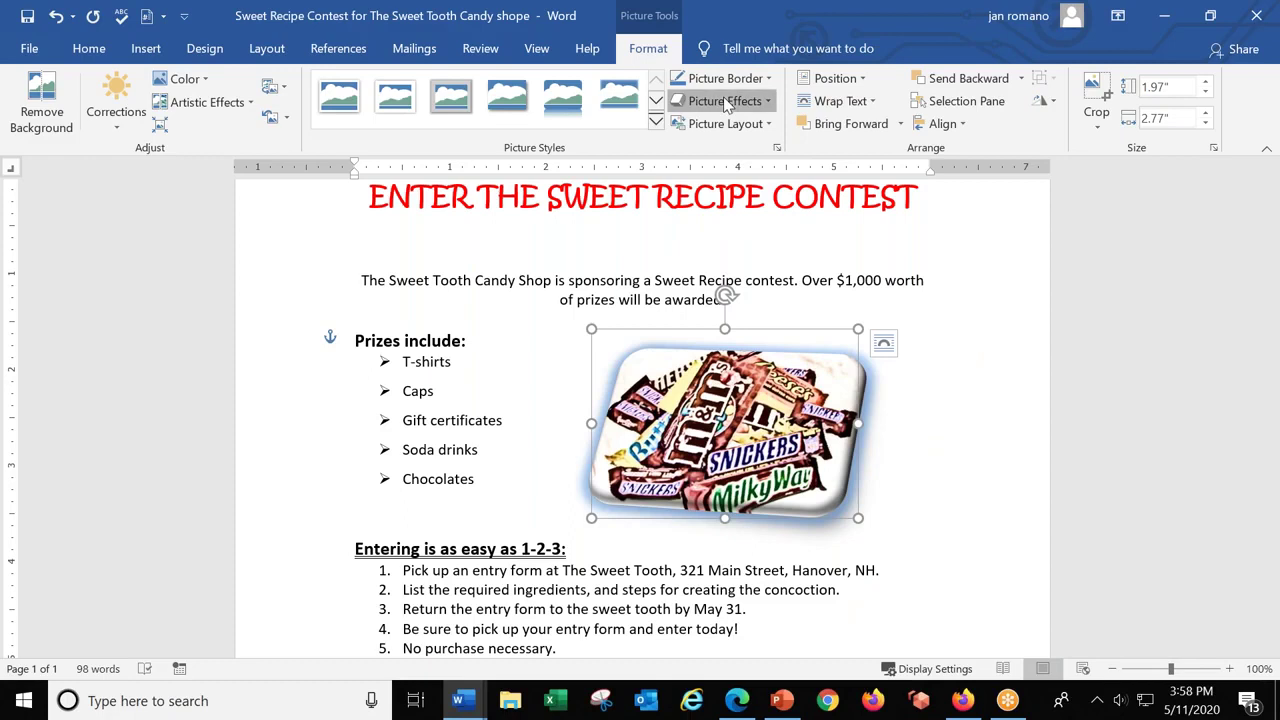
pyautogui.moveTo(724, 362)
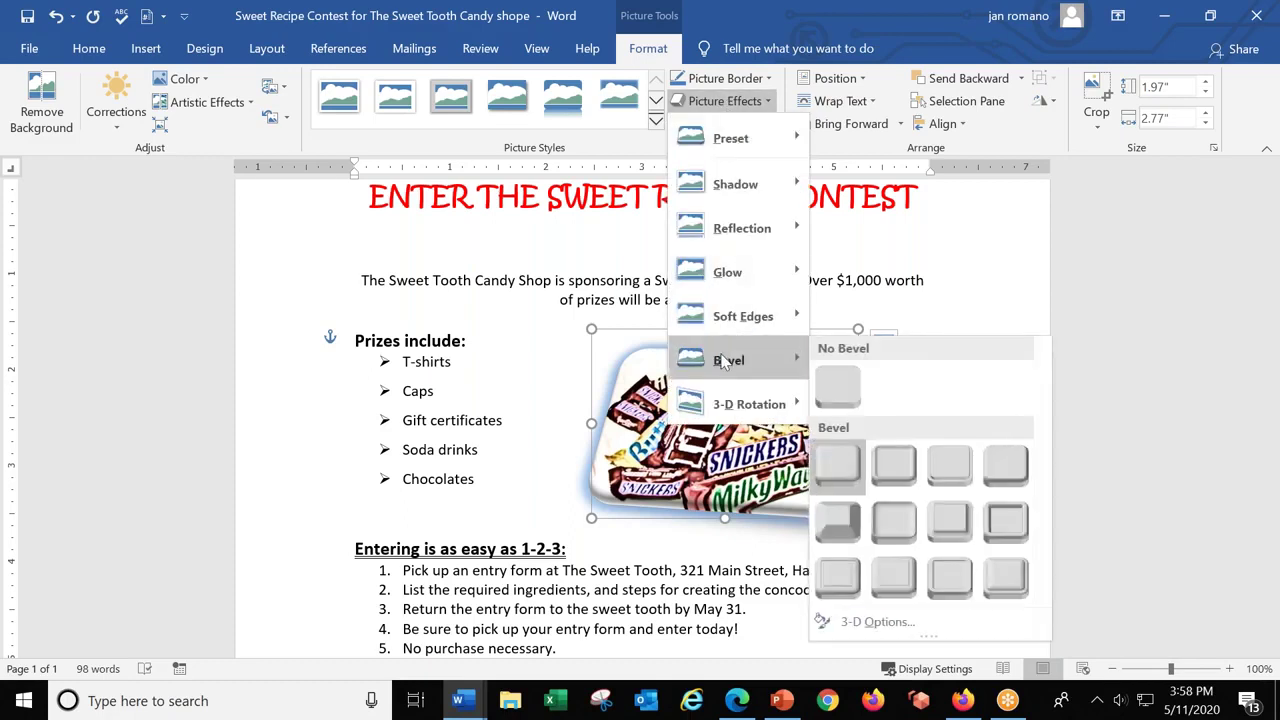
pyautogui.moveTo(741, 410)
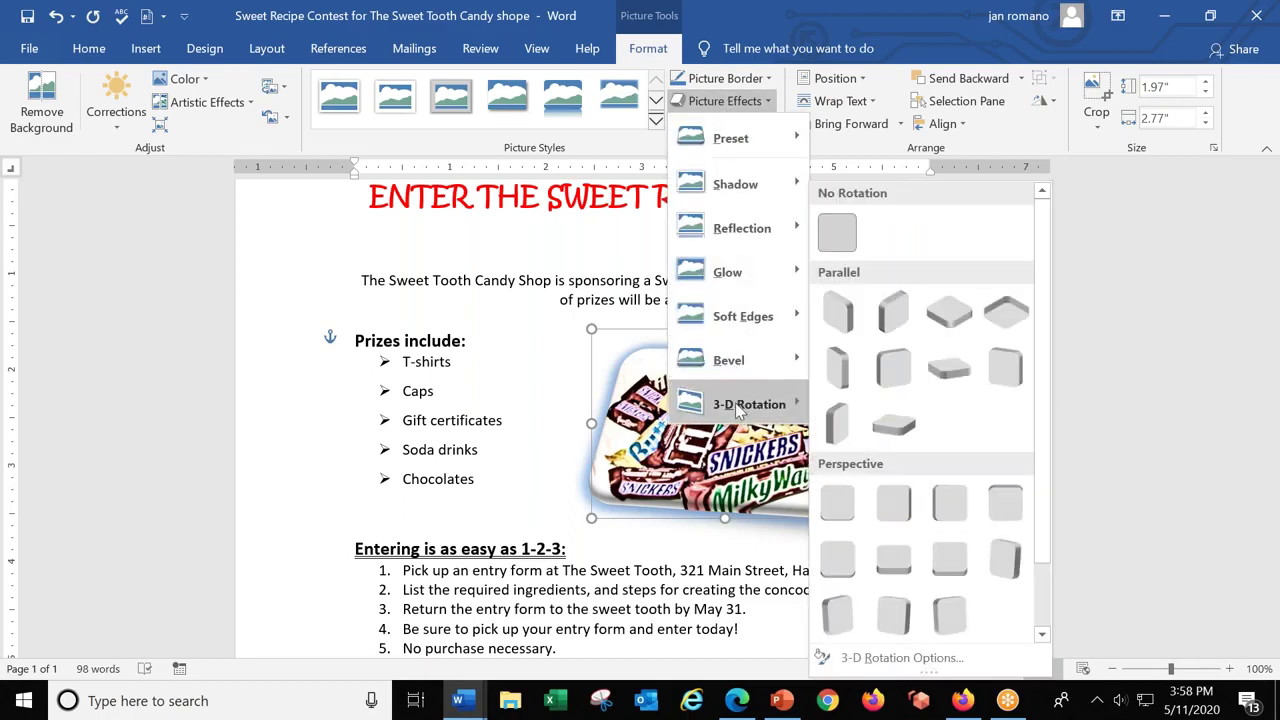
pyautogui.click(900, 425)
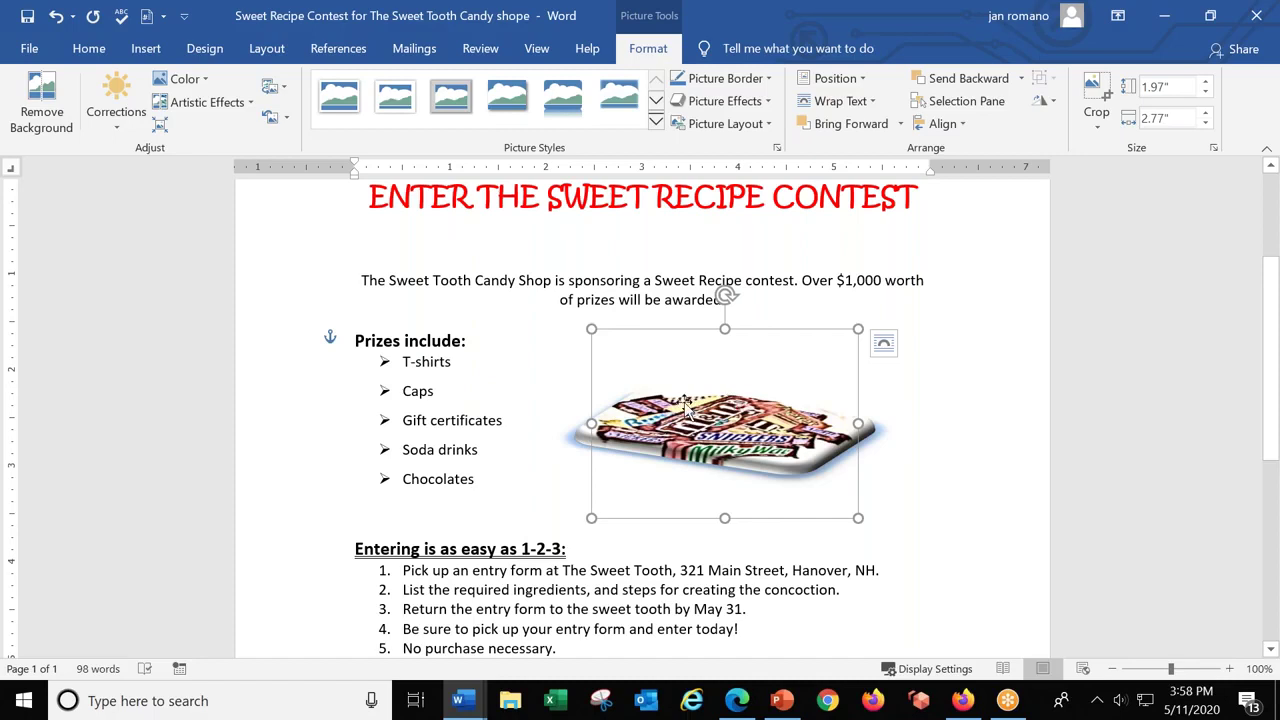
pyautogui.click(57, 24)
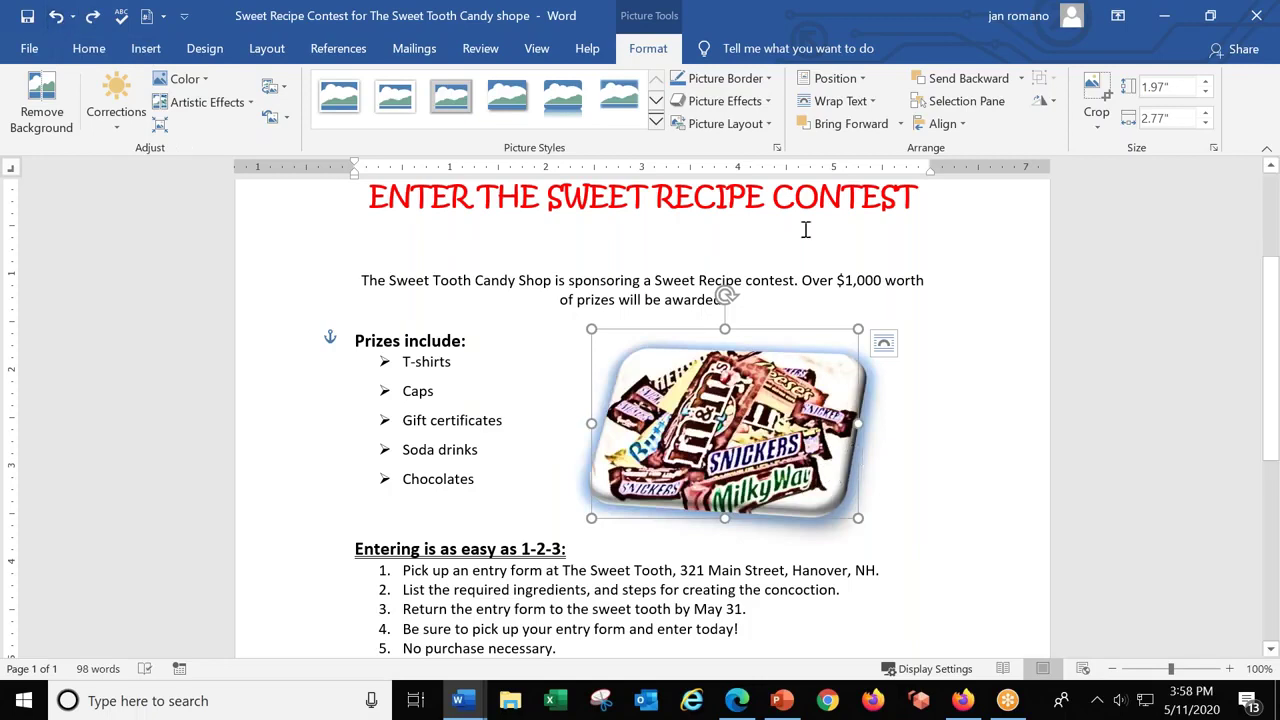
# Look at the Wrap Text and Picture Effects menus, then expand the full Picture Styles gallery.
pyautogui.click(855, 106)
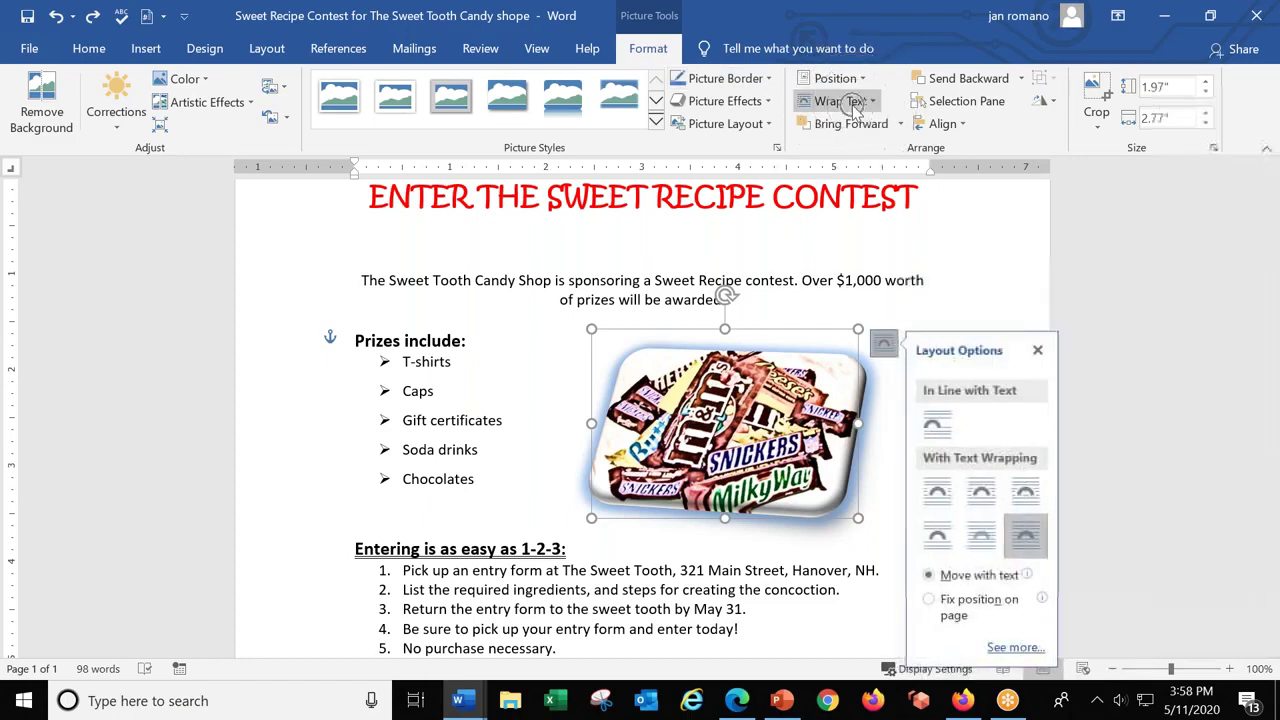
pyautogui.click(718, 101)
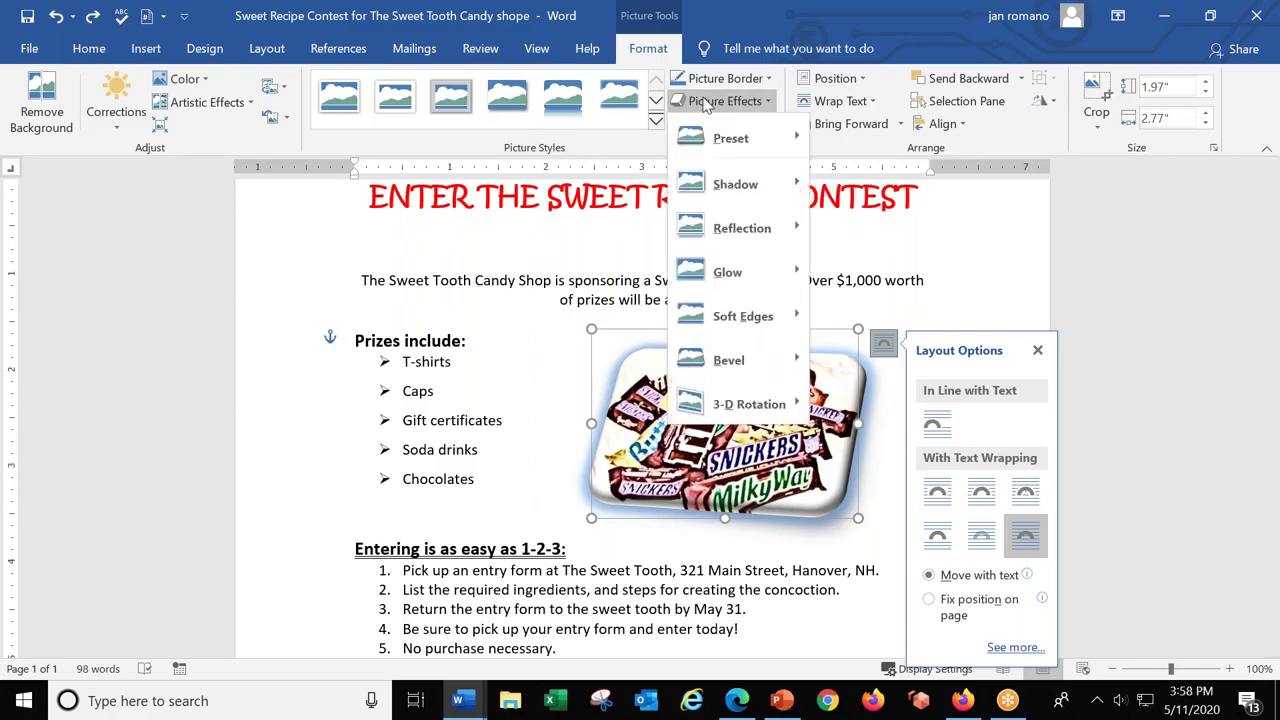
pyautogui.click(656, 122)
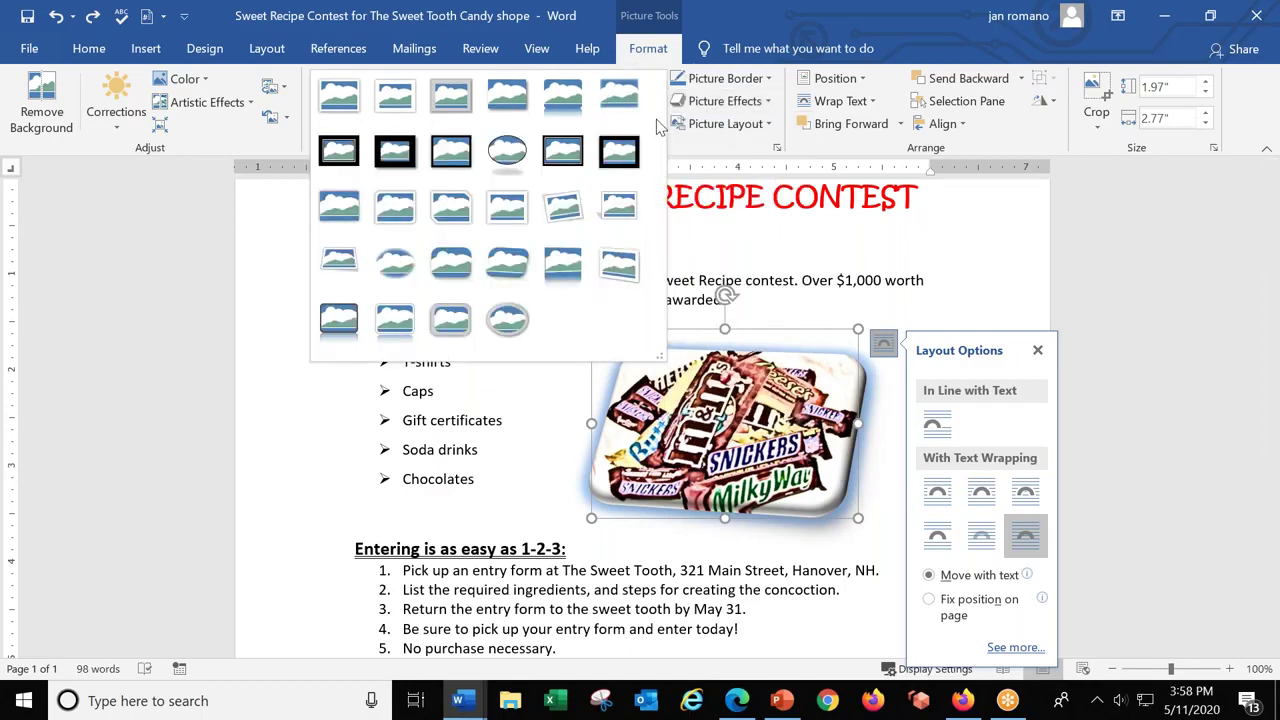
# Browse the Color and Artistic Effects options without applying any, then deselect the picture.
pyautogui.click(183, 80)
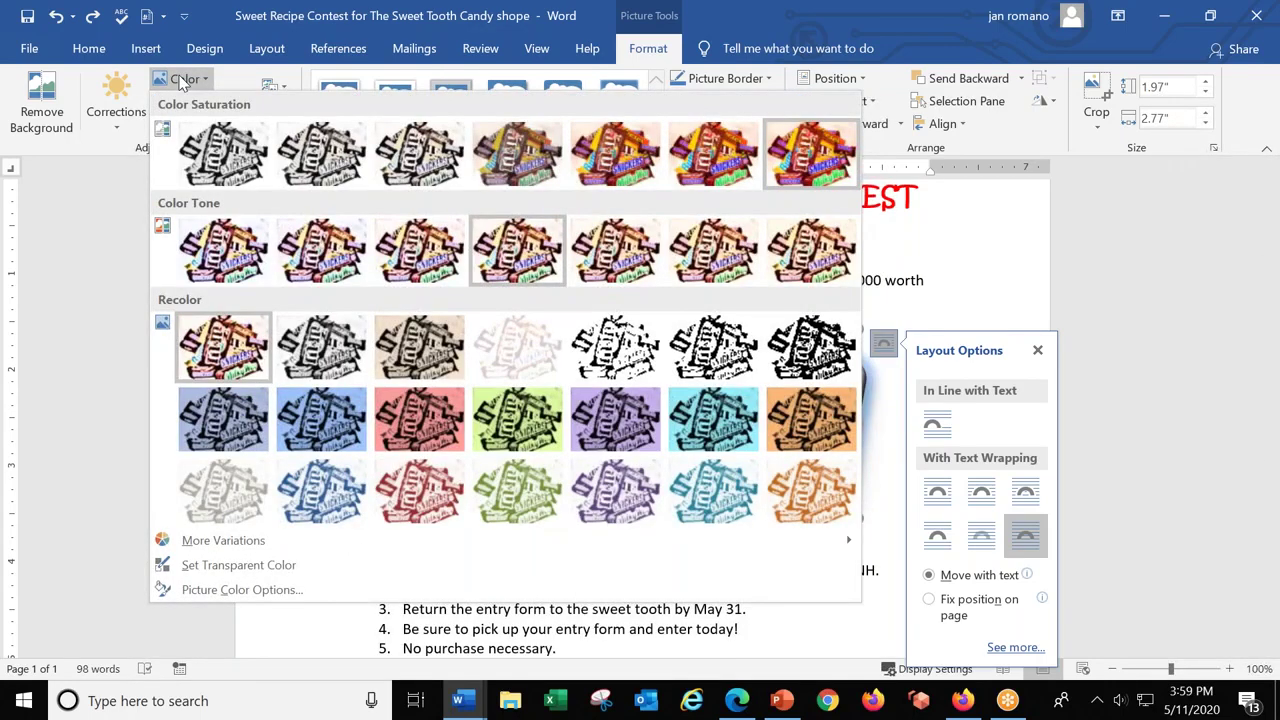
pyautogui.click(183, 80)
pyautogui.click(199, 104)
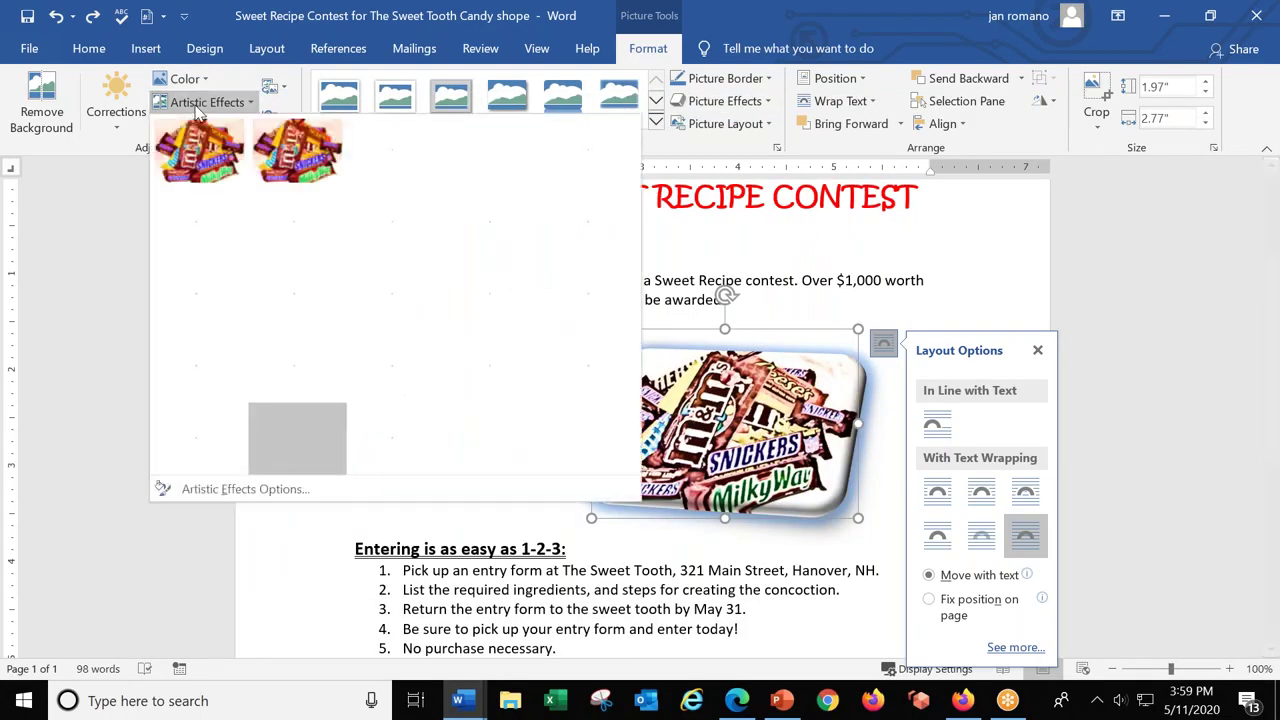
pyautogui.click(199, 104)
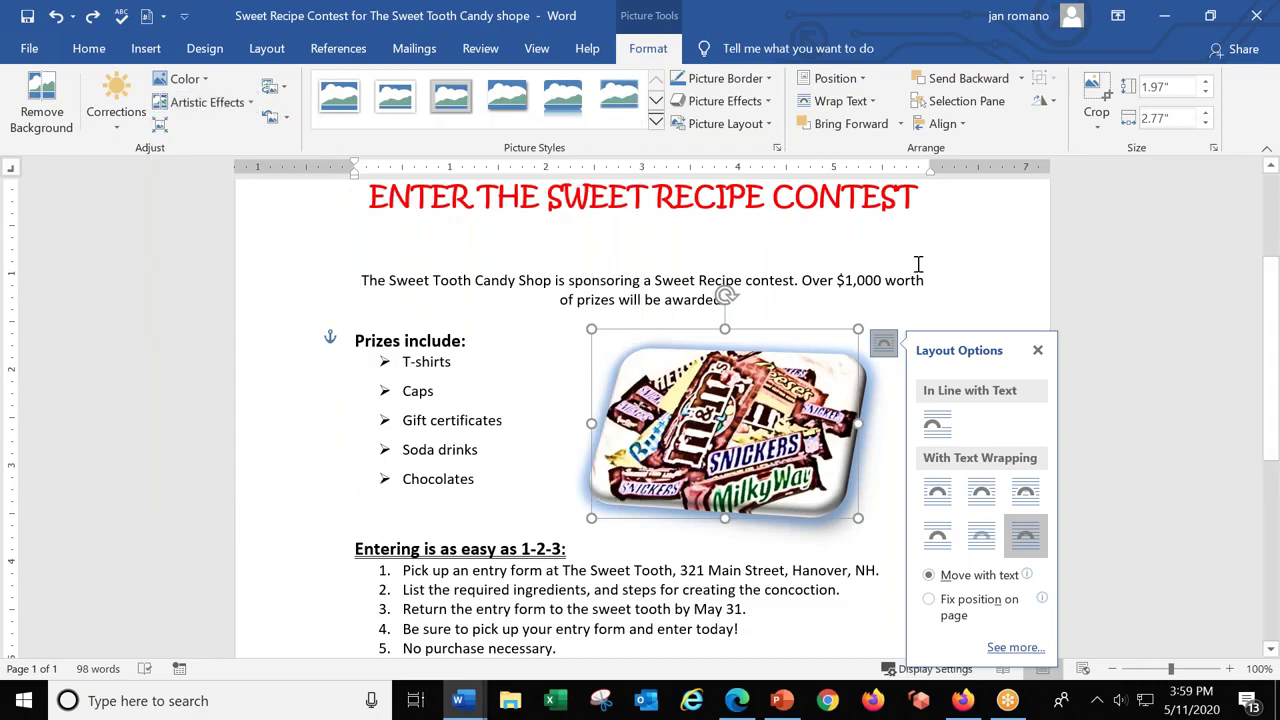
pyautogui.click(964, 243)
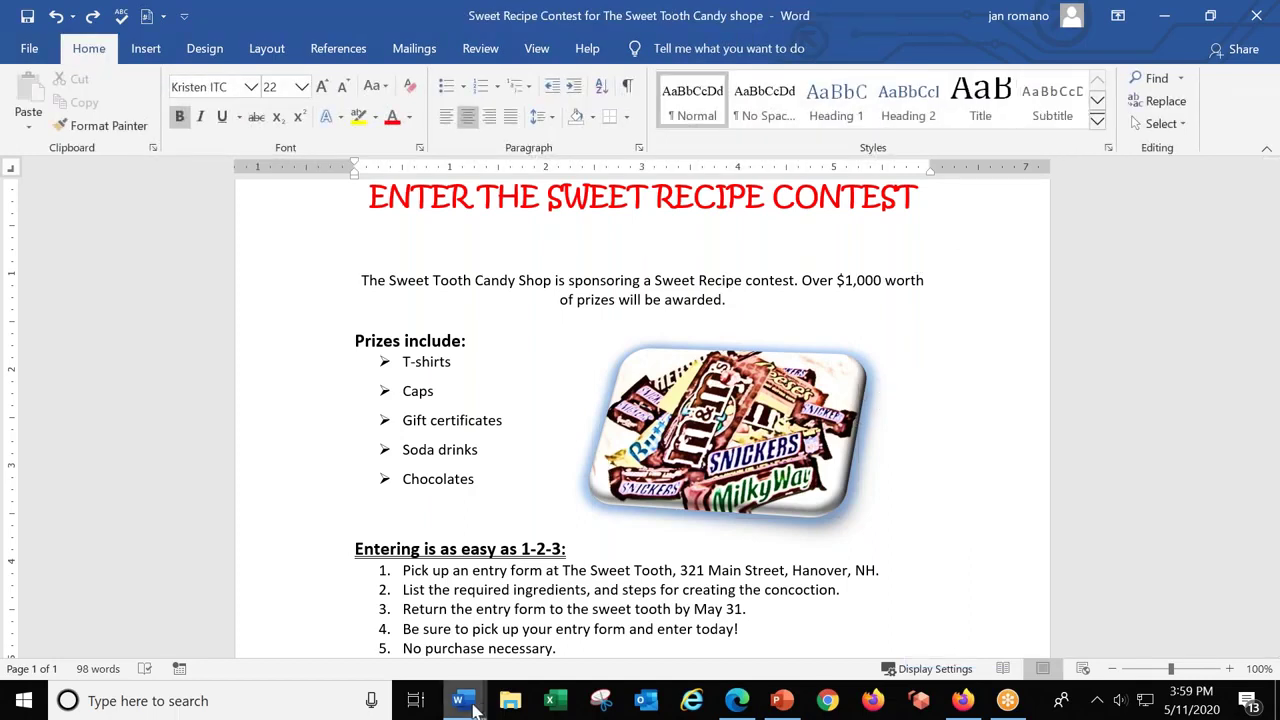
# Switch to the birthday document and scroll through the surprise-party flyer.
pyautogui.moveTo(475, 708)
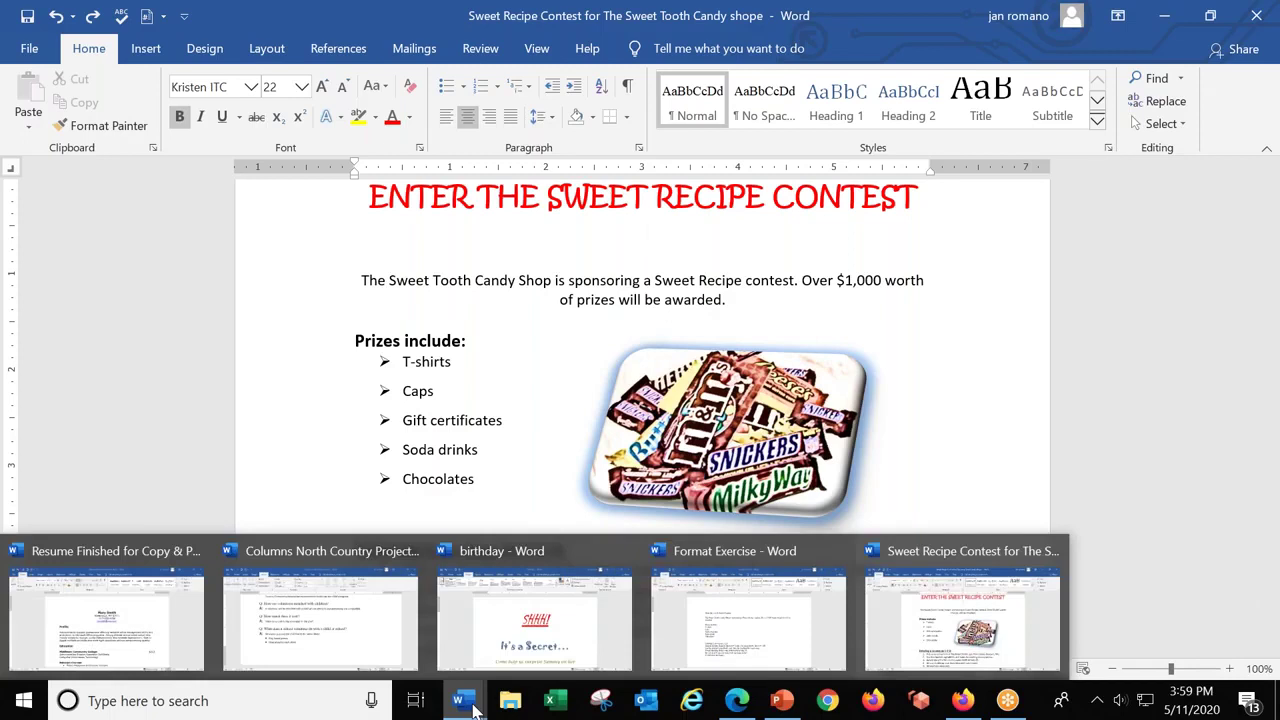
pyautogui.click(500, 618)
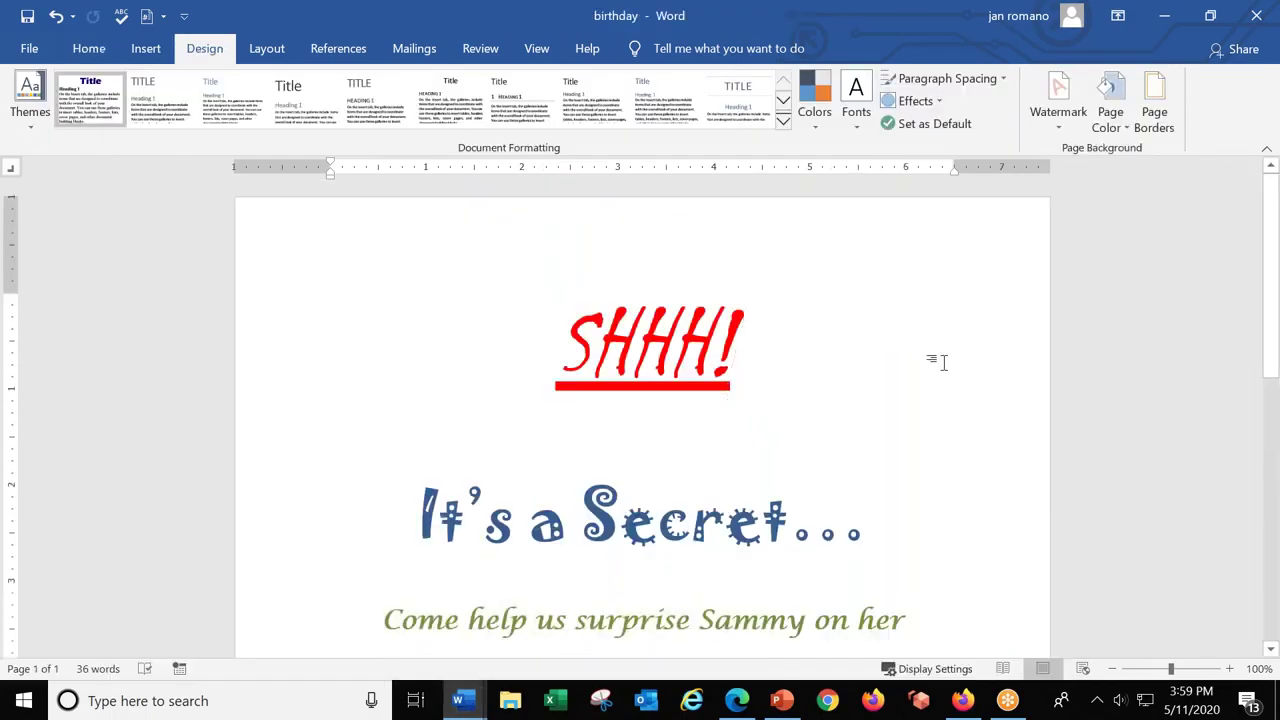
pyautogui.scroll(-5, 938, 362)
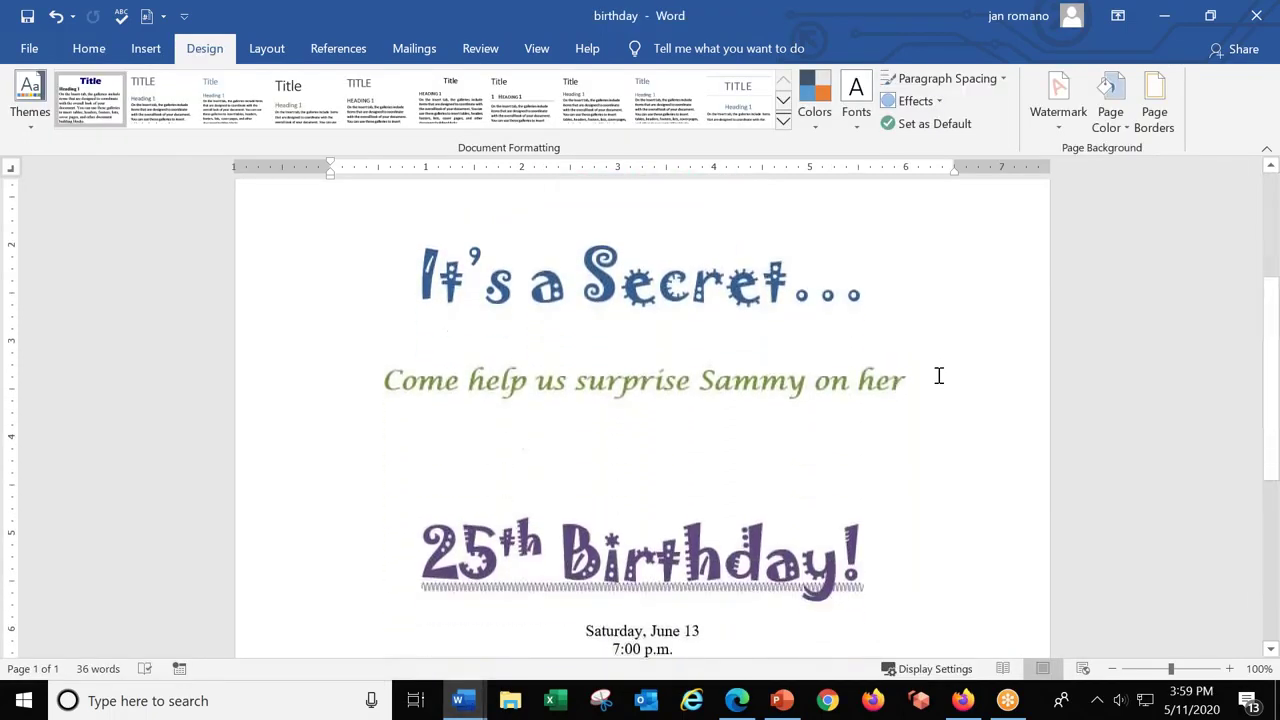
pyautogui.scroll(-4, 938, 377)
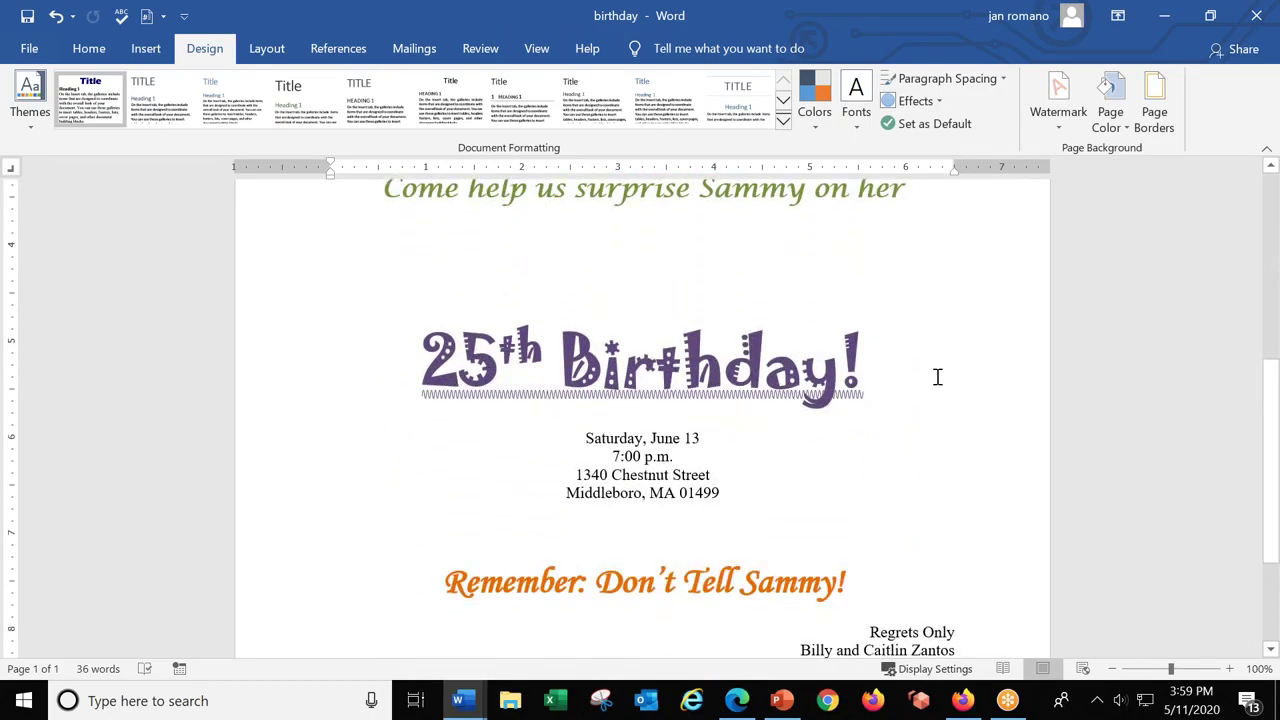
pyautogui.scroll(-2, 938, 377)
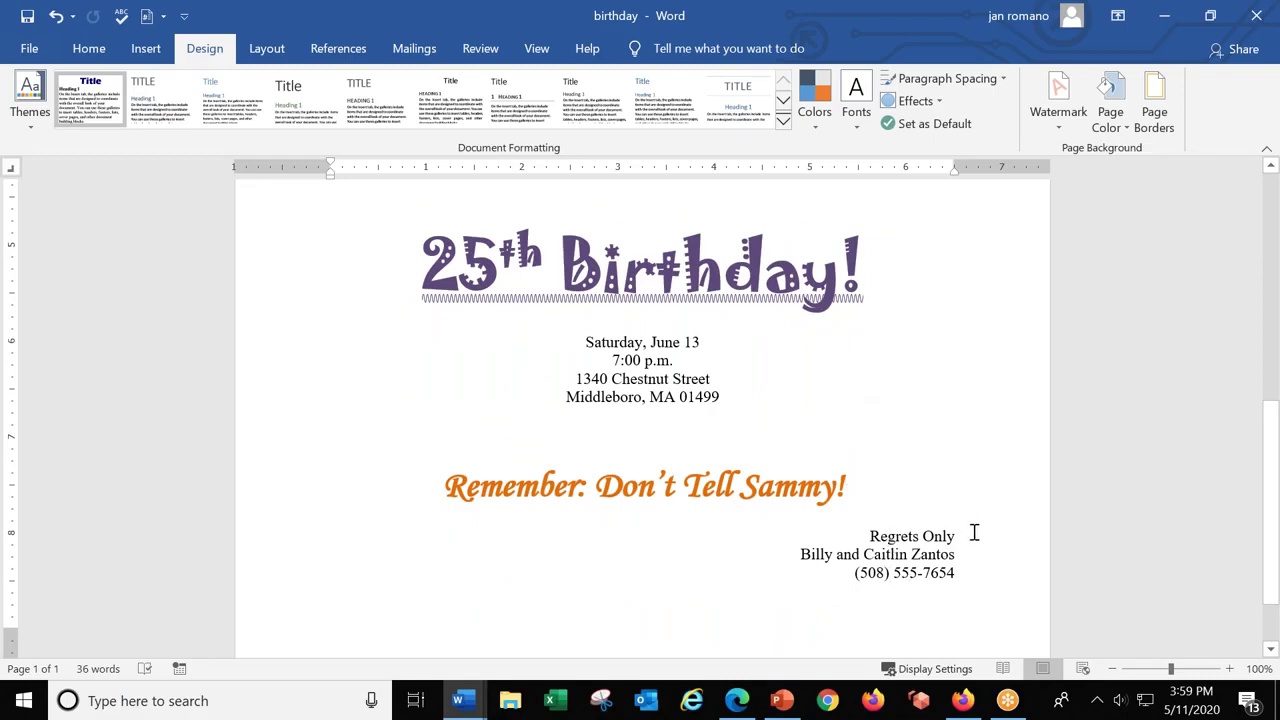
pyautogui.scroll(11, 872, 573)
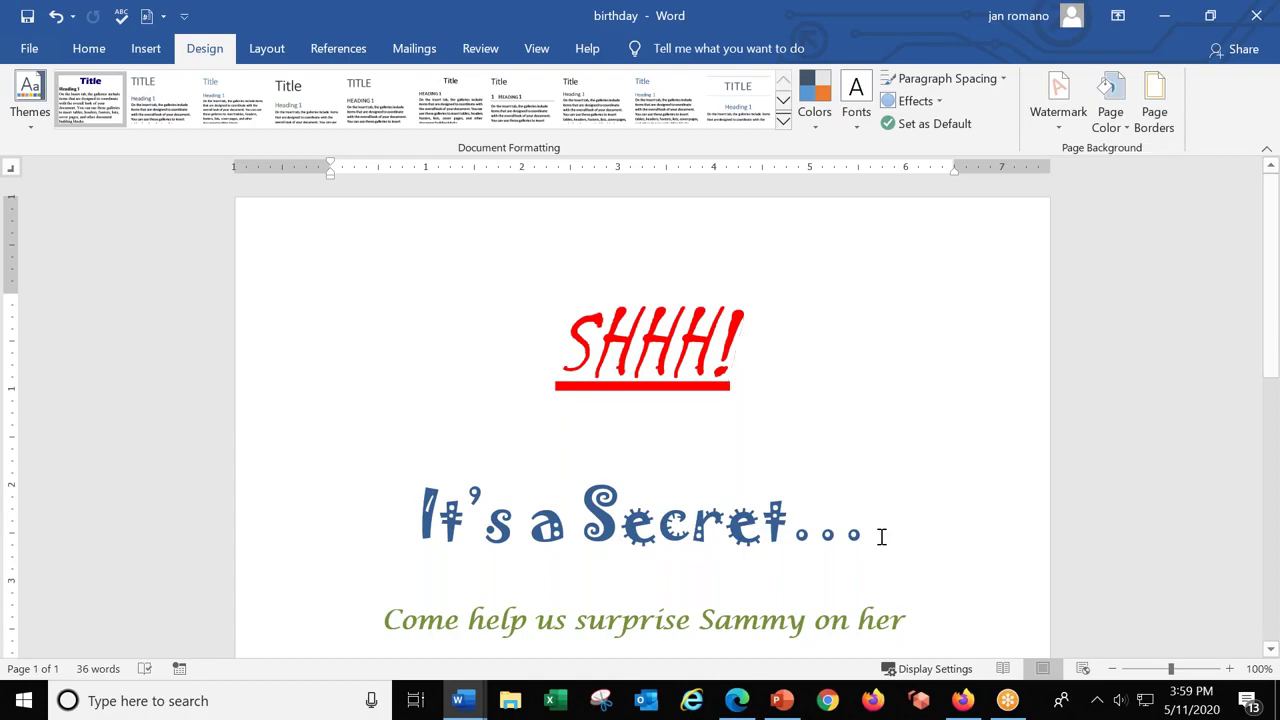
pyautogui.scroll(-1, 881, 537)
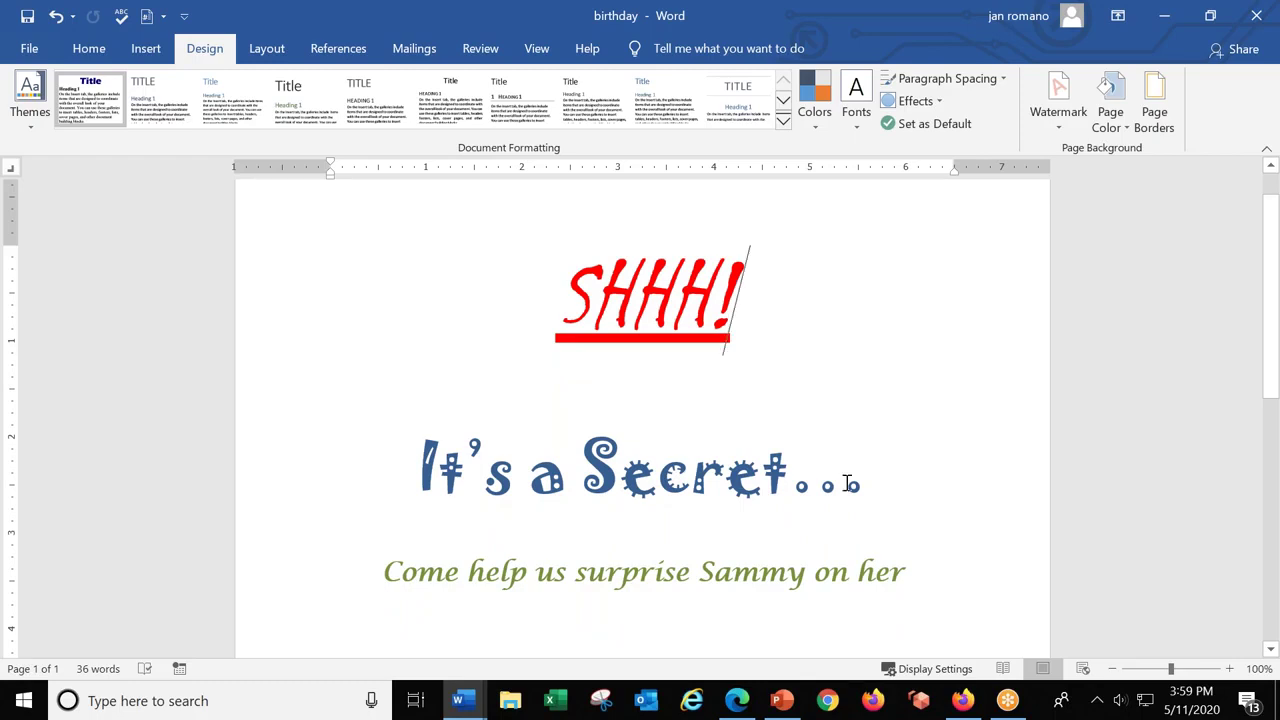
# Search Bing online pictures for 'balloons' and insert the first balloon image.
pyautogui.click(144, 50)
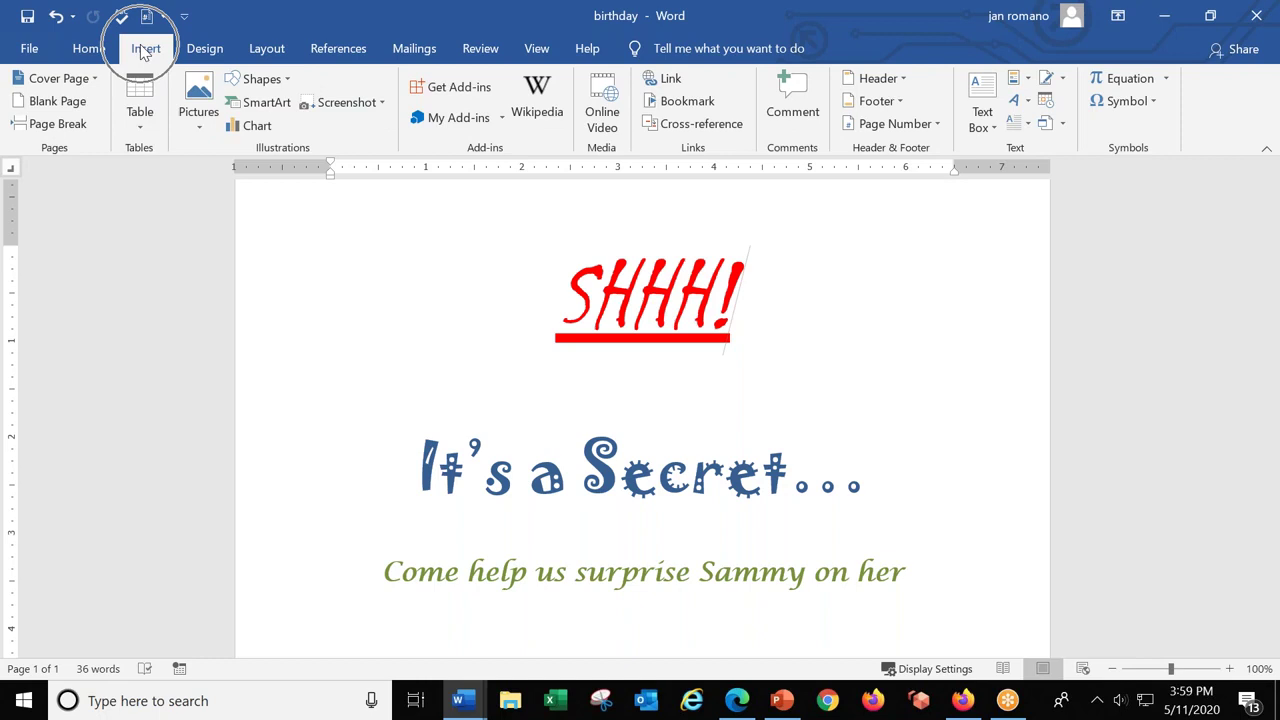
pyautogui.click(190, 113)
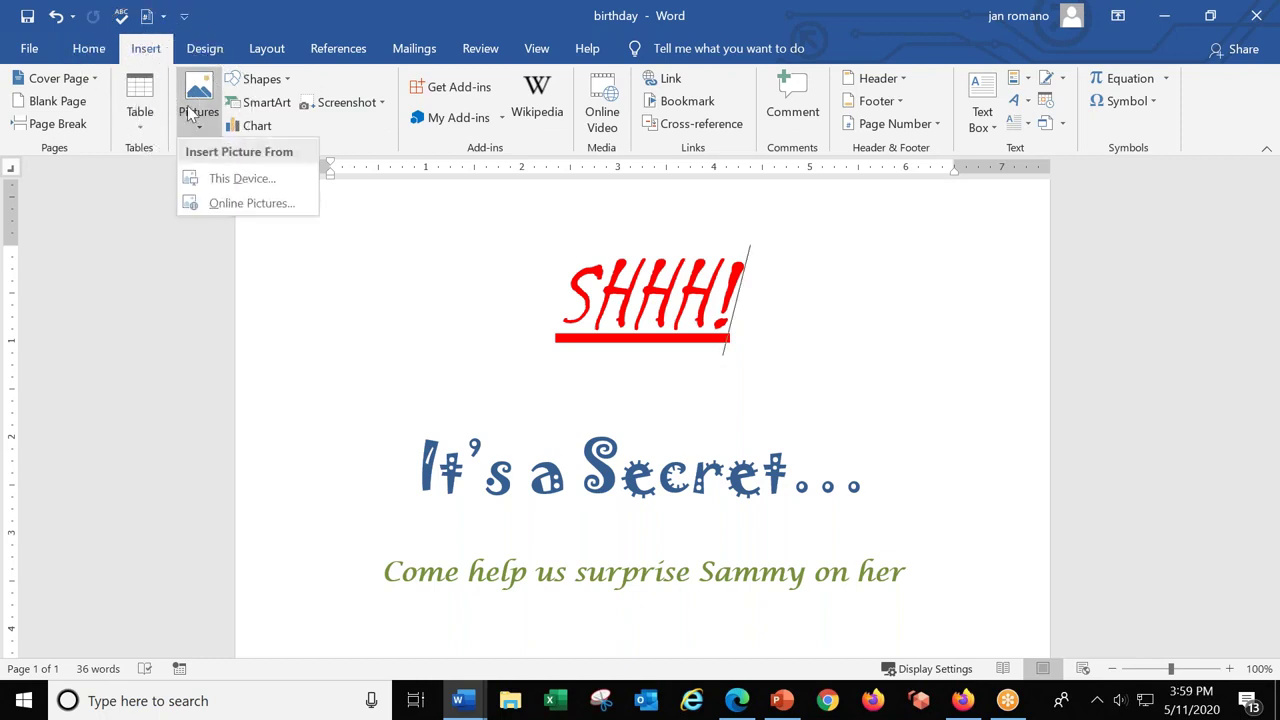
pyautogui.click(240, 208)
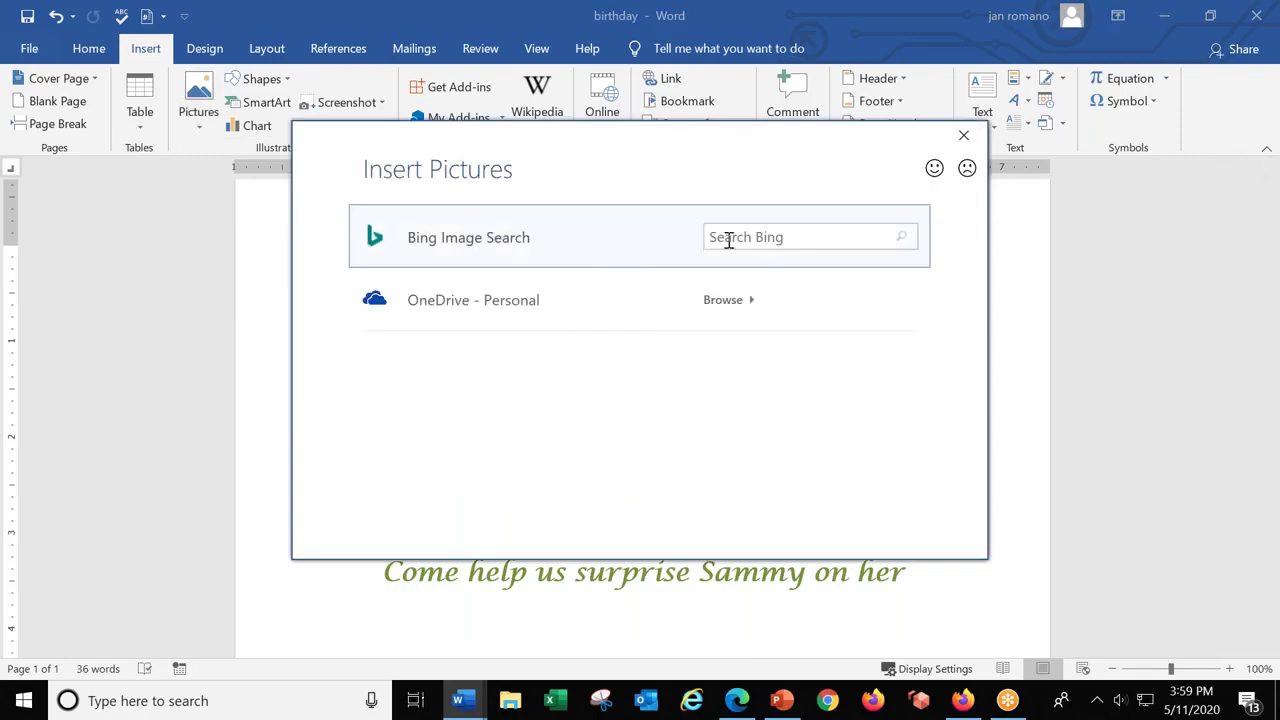
pyautogui.click(731, 234)
pyautogui.write('ballo')
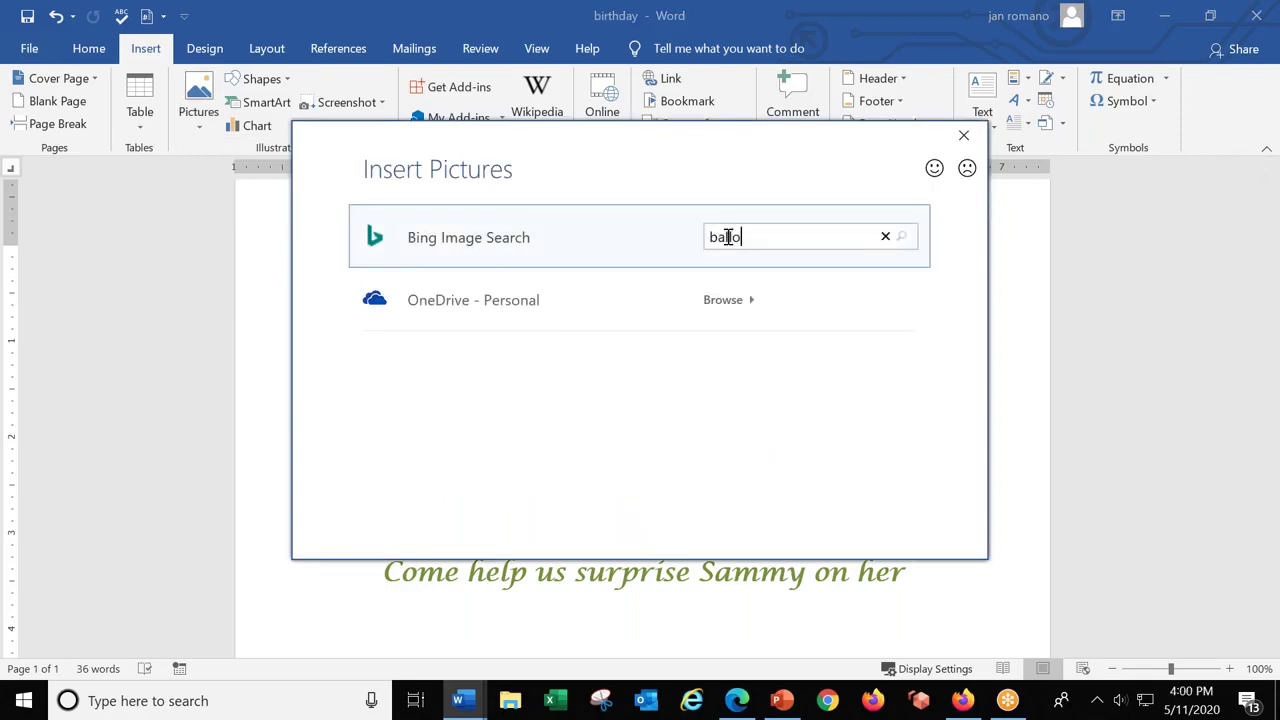
pyautogui.write('ons')
pyautogui.press('Return')
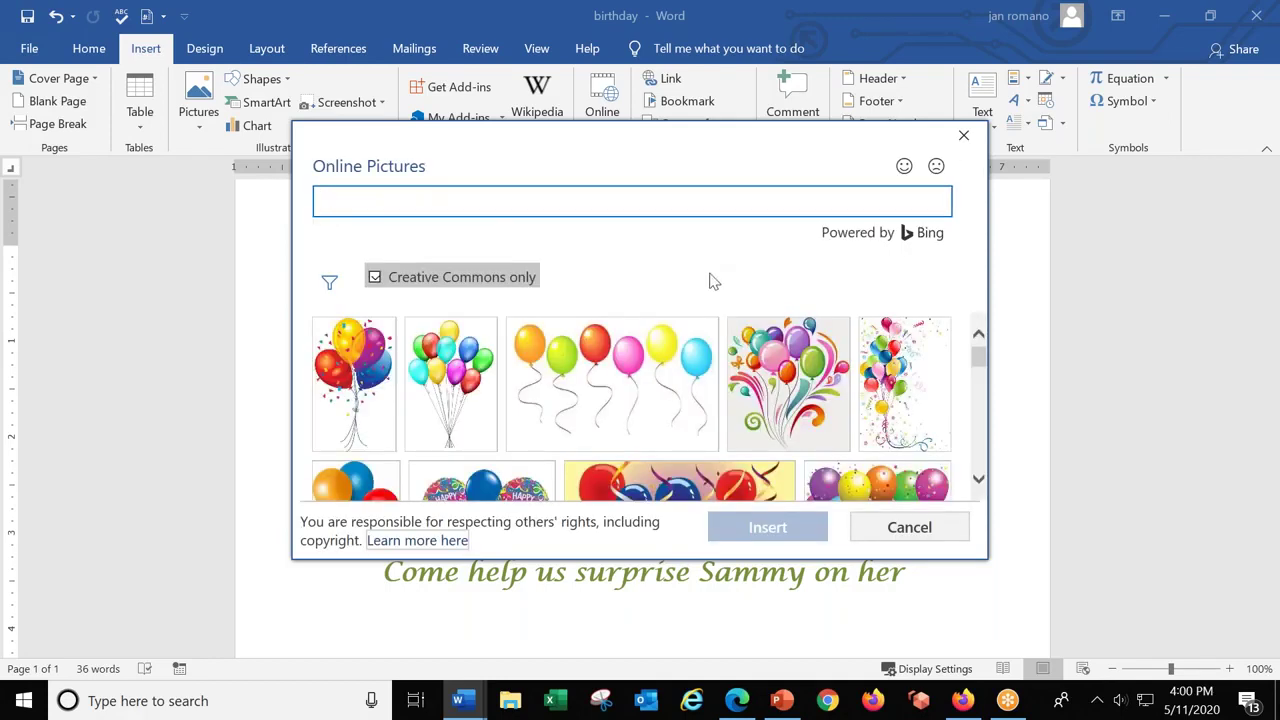
pyautogui.click(346, 374)
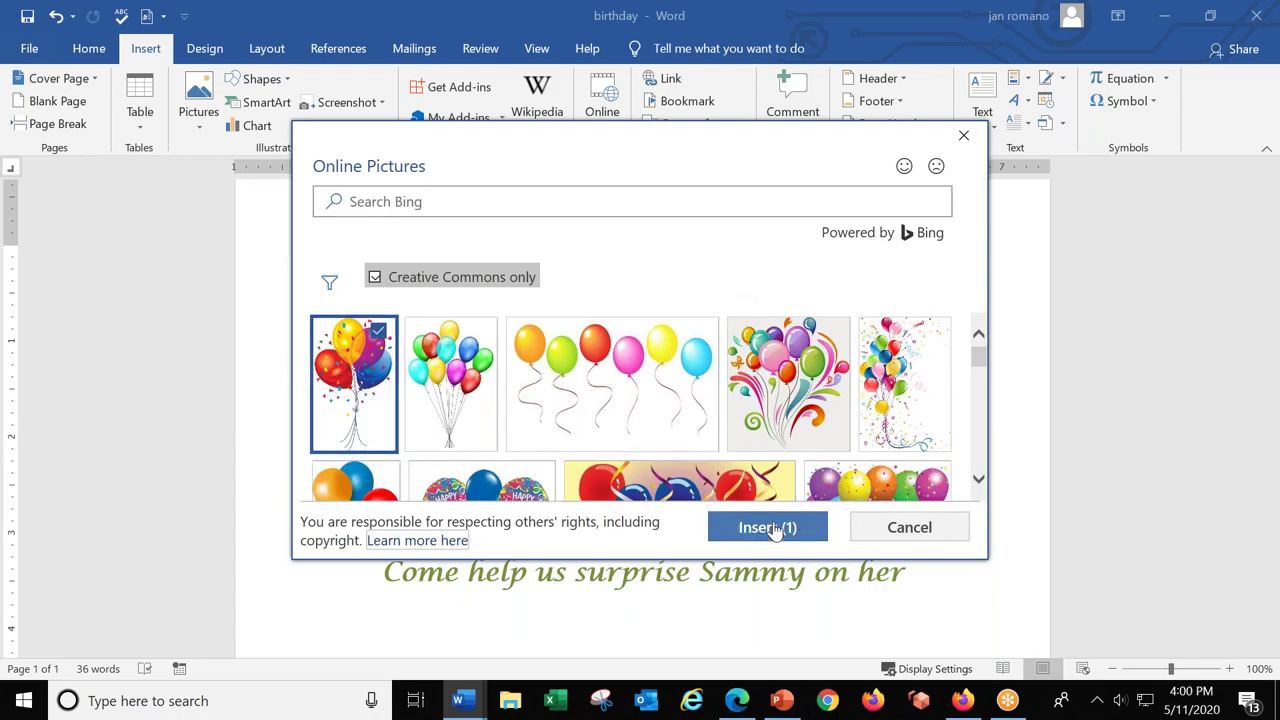
pyautogui.click(772, 528)
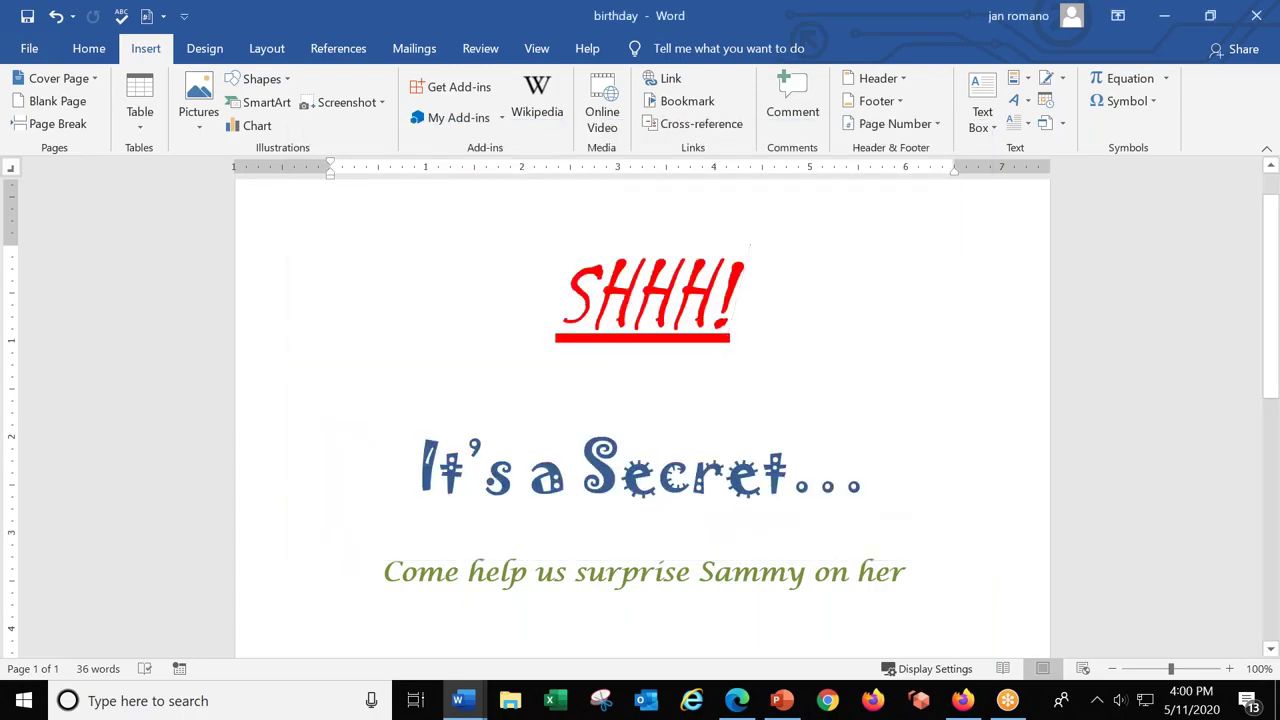
# Select the CC BY-NC photo credit caption box below the balloon picture and delete it.
pyautogui.scroll(-8, 775, 405)
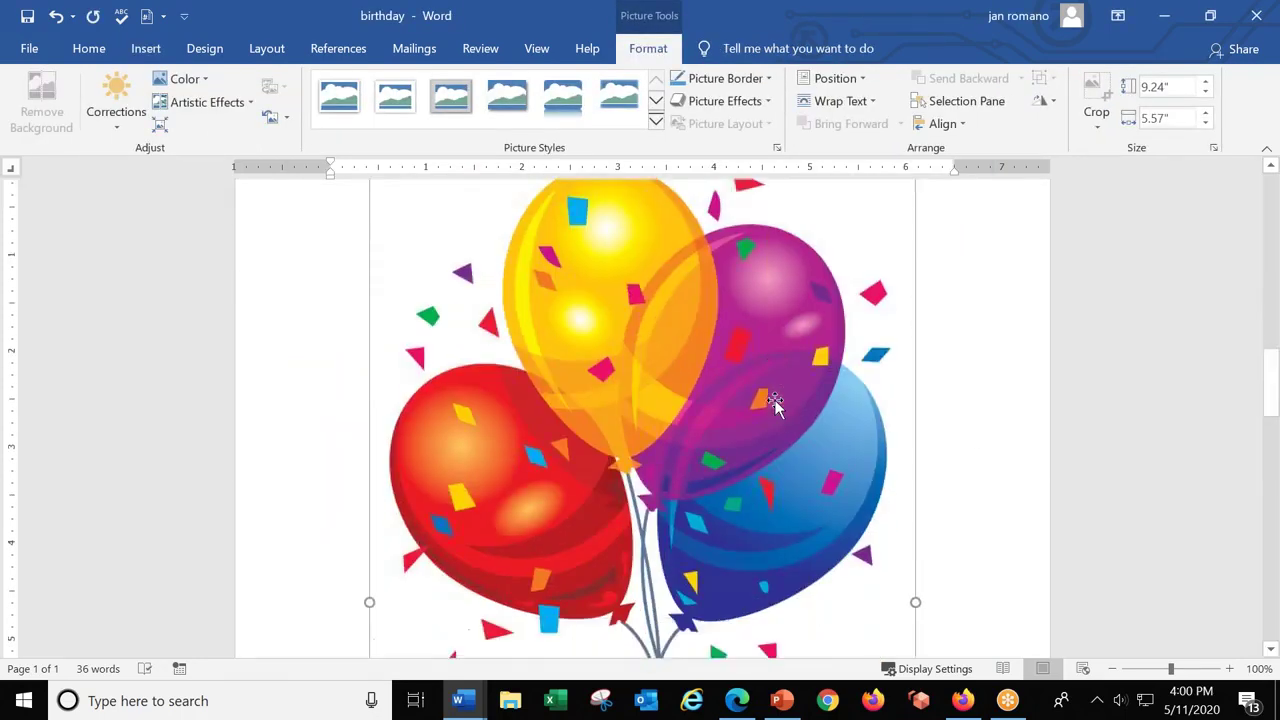
pyautogui.scroll(-6, 770, 392)
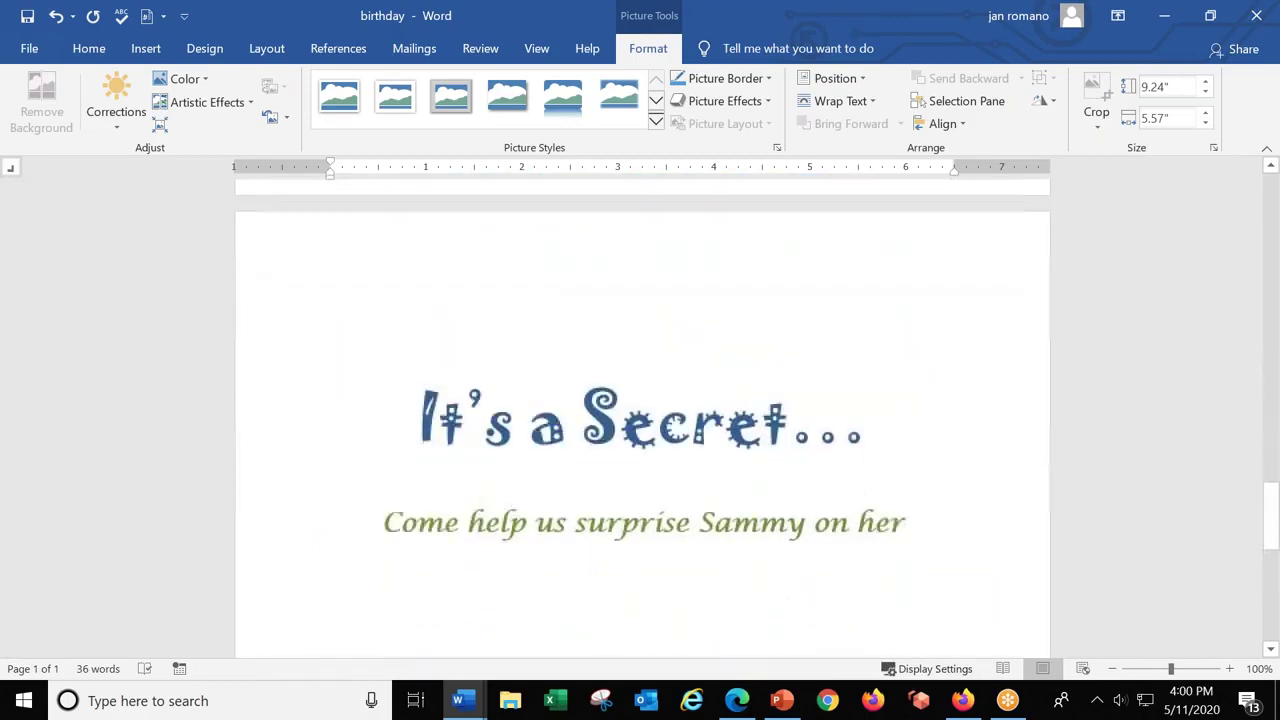
pyautogui.scroll(7, 770, 392)
pyautogui.scroll(3, 766, 394)
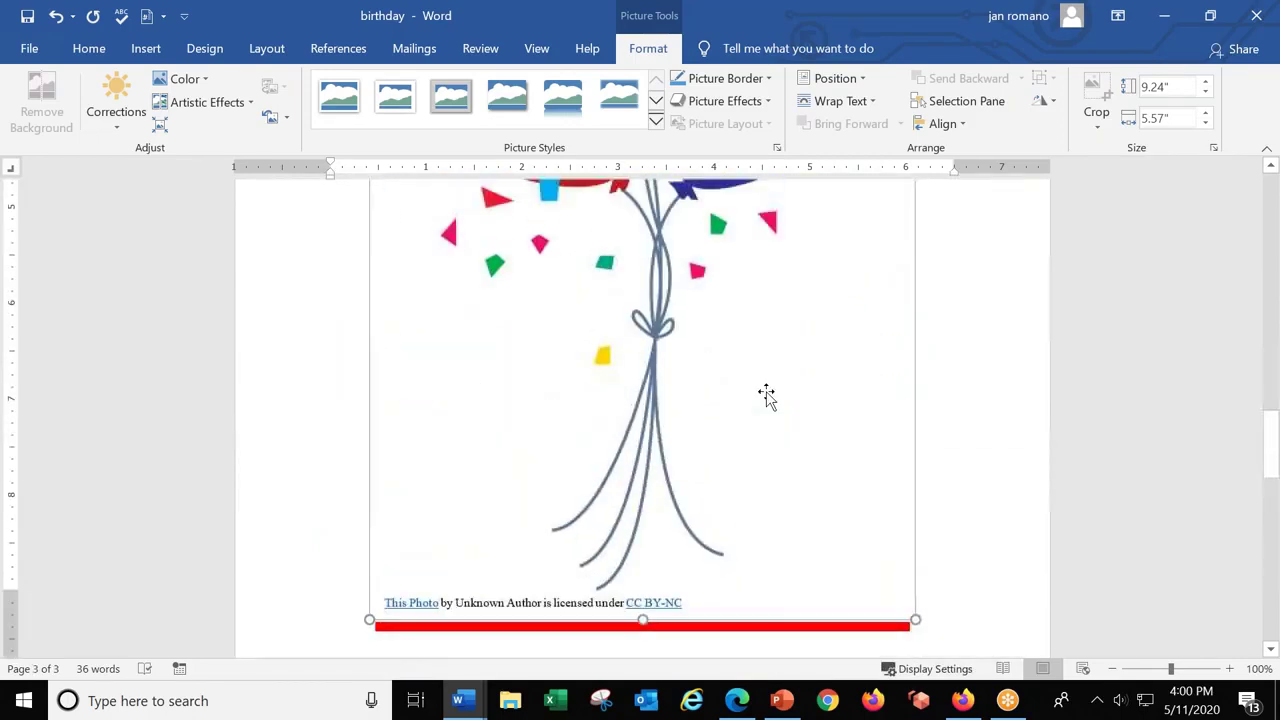
pyautogui.scroll(-2, 700, 391)
pyautogui.click(470, 457)
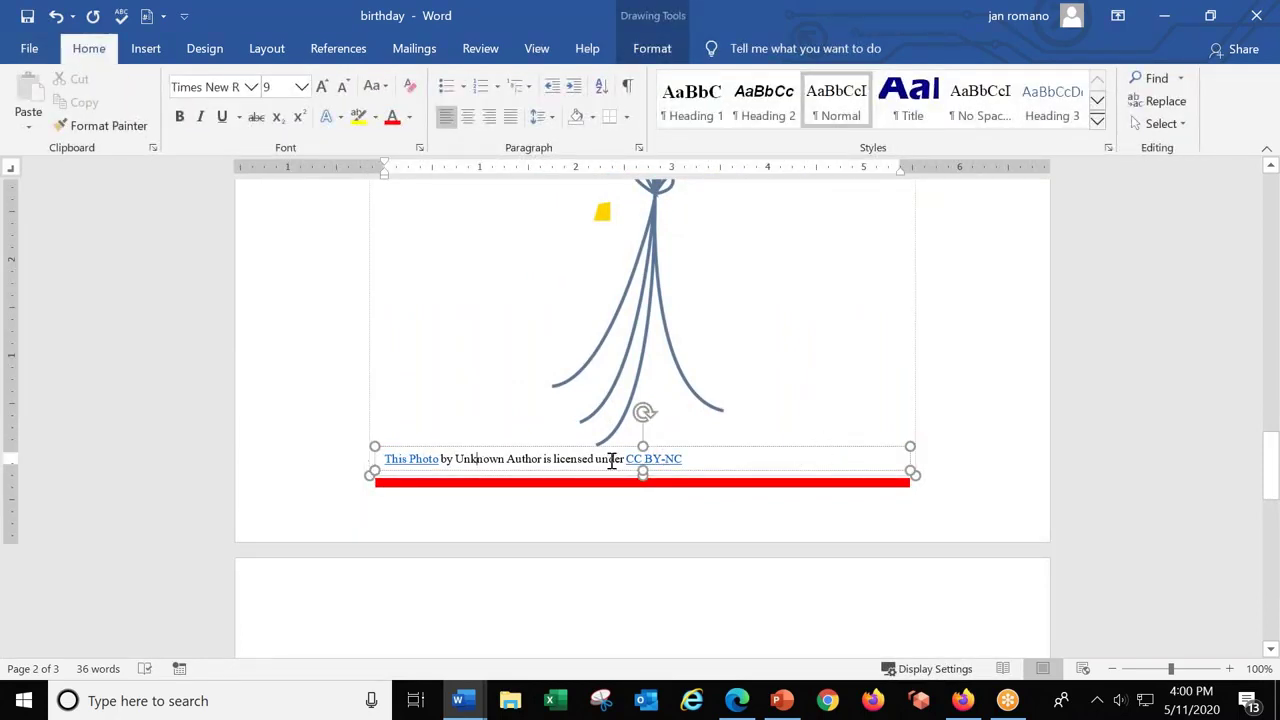
pyautogui.click(446, 447)
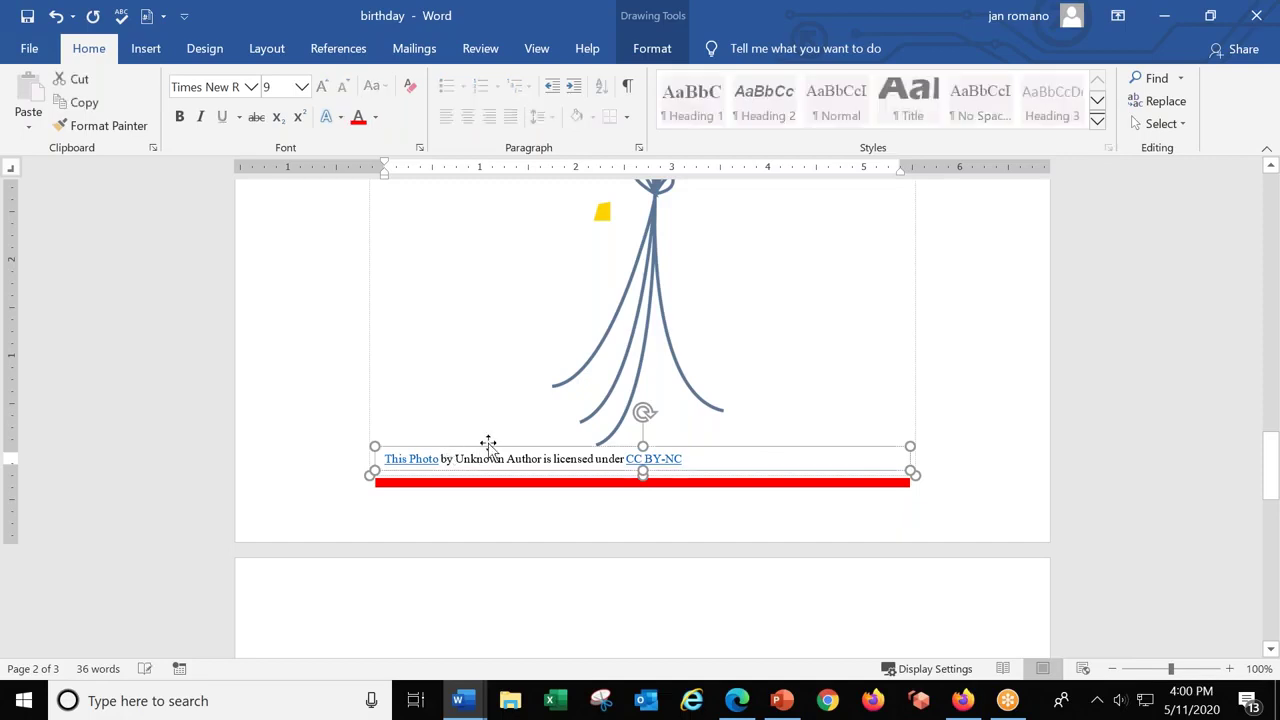
pyautogui.press('Delete')
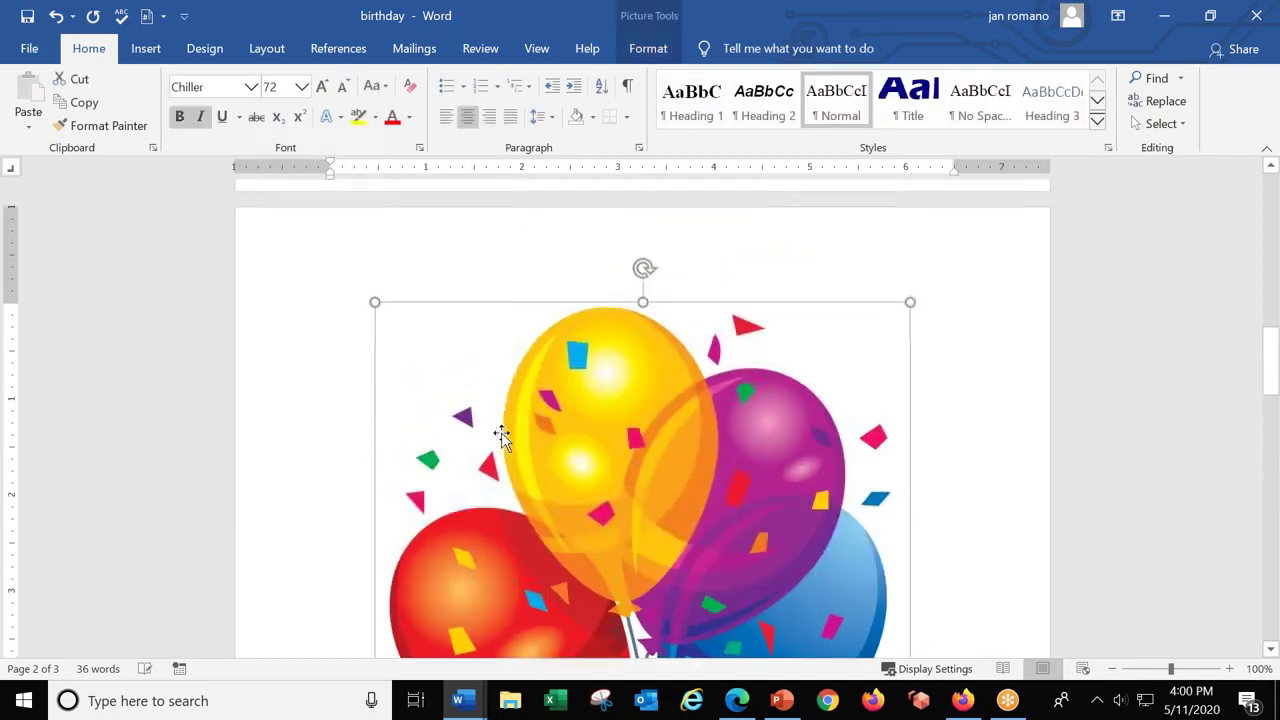
pyautogui.scroll(-2, 610, 375)
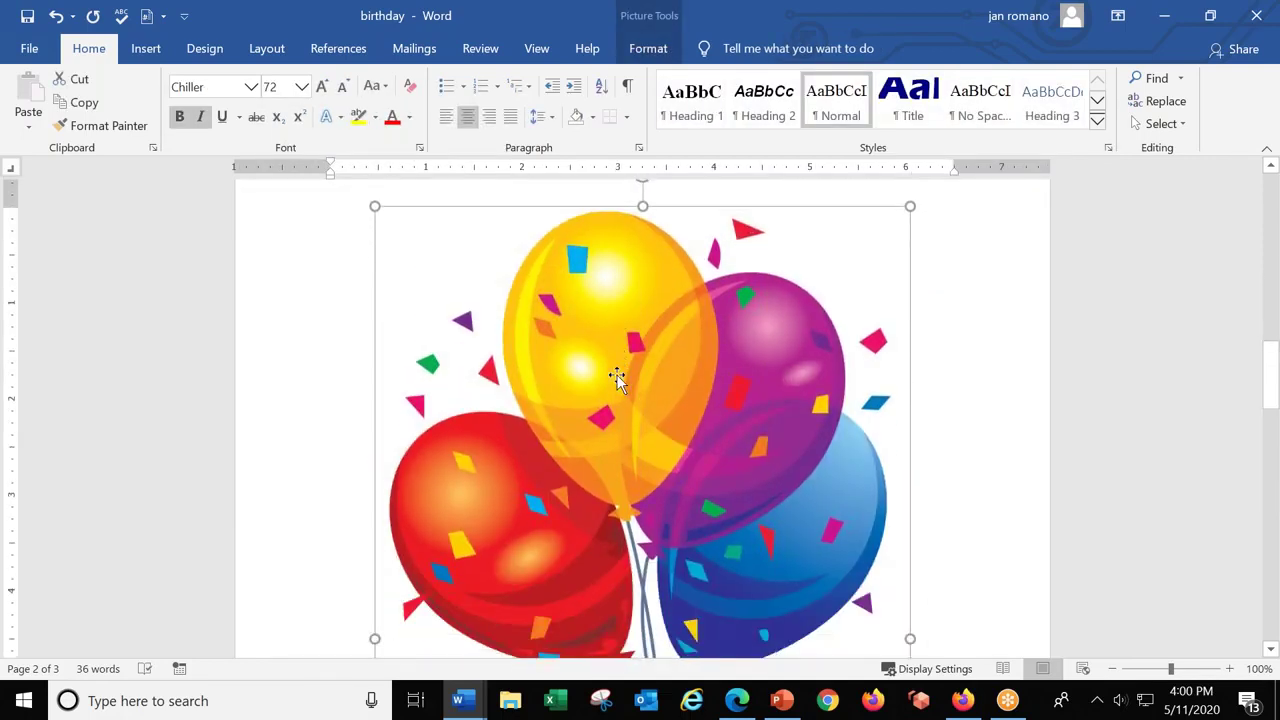
pyautogui.scroll(1, 614, 378)
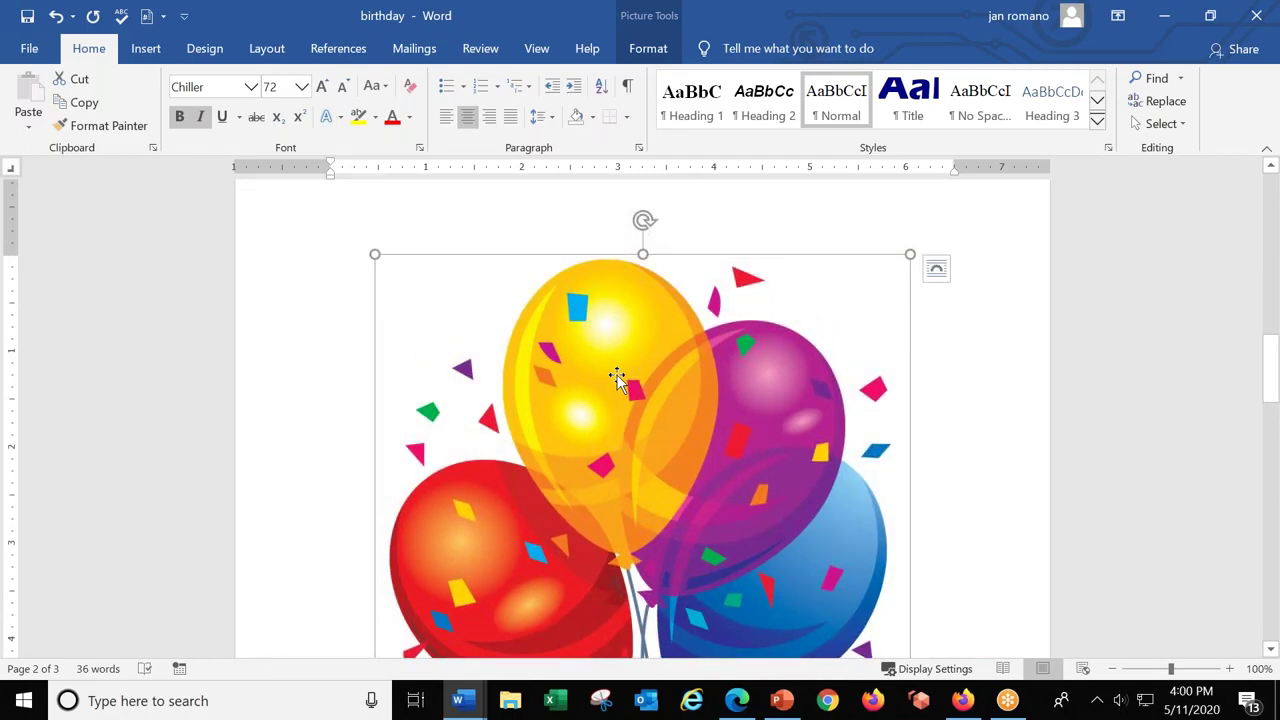
# Set the balloon picture's text wrapping to In Front of Text.
pyautogui.click(648, 50)
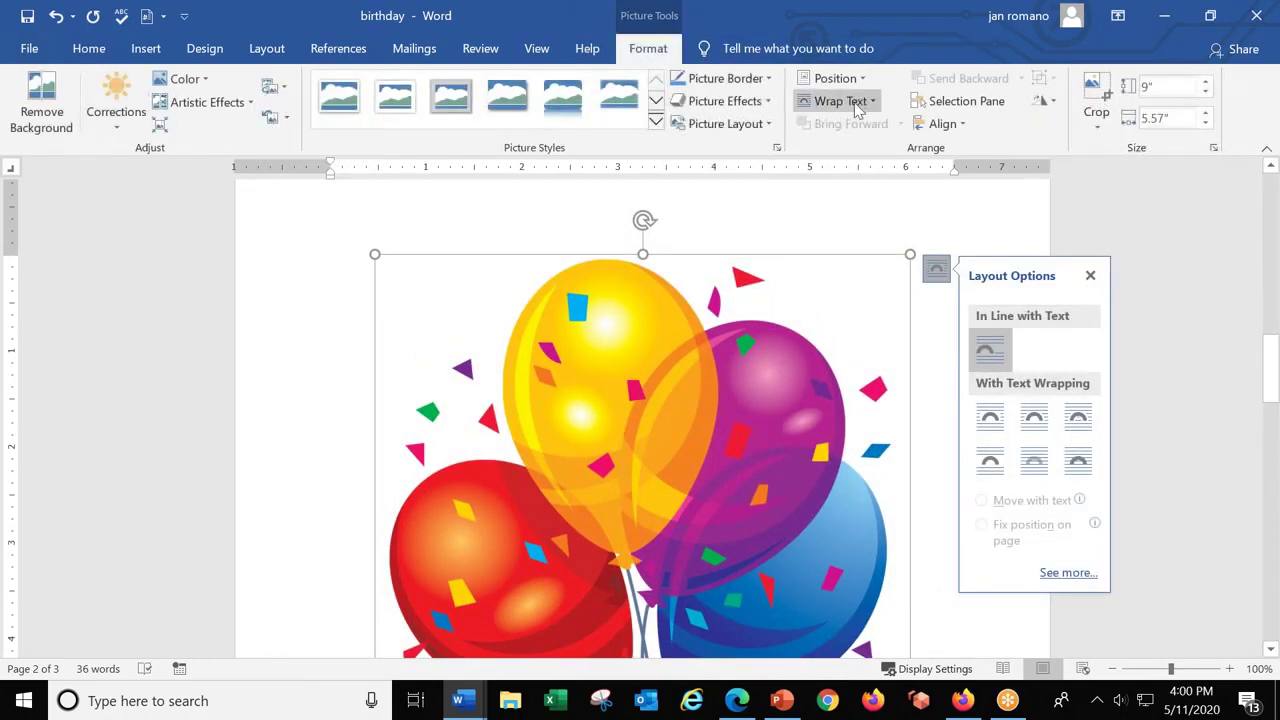
pyautogui.click(850, 102)
pyautogui.click(855, 103)
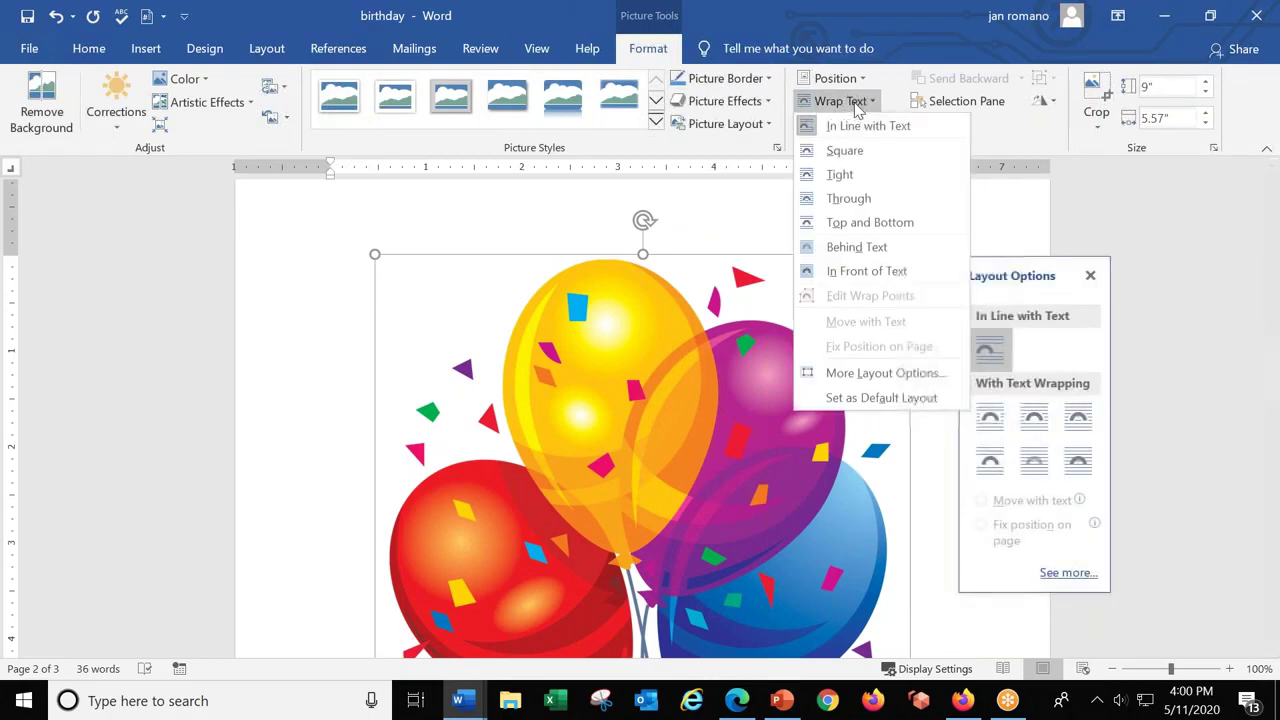
pyautogui.click(890, 272)
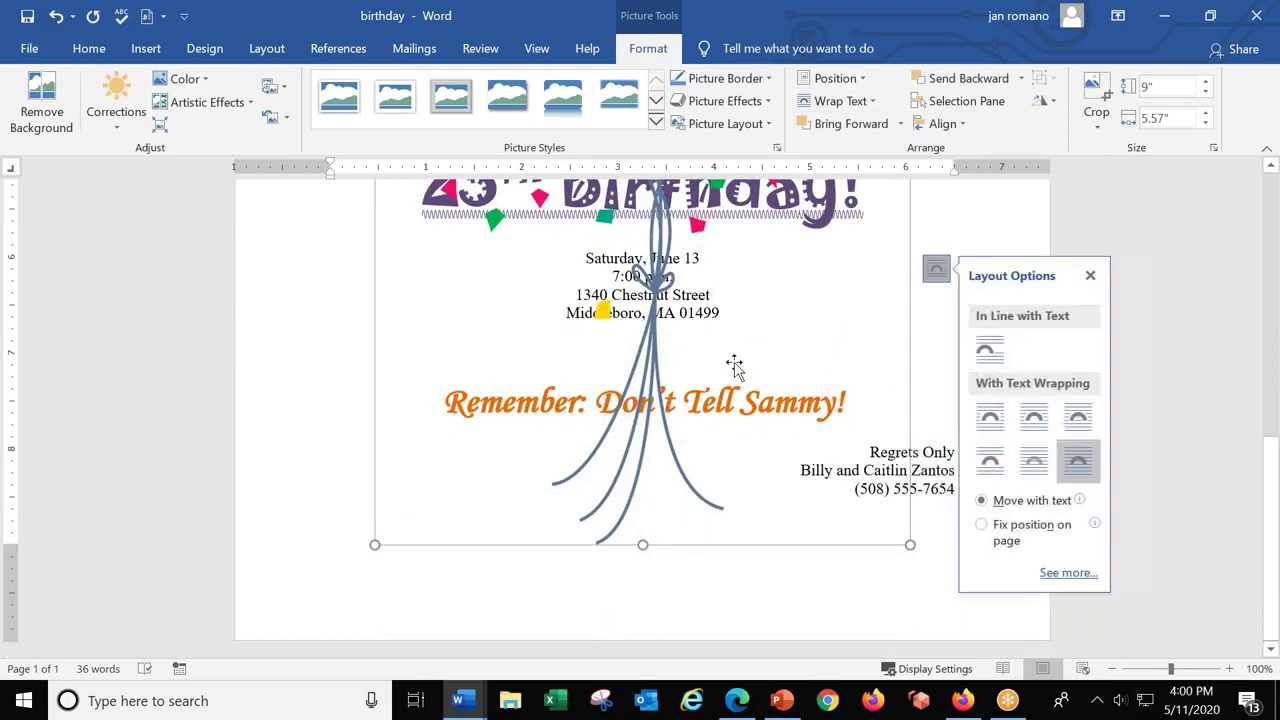
# Move the balloon picture into place and enlarge it to 9.46" by 5.86".
pyautogui.scroll(3, 733, 370)
pyautogui.scroll(6, 735, 368)
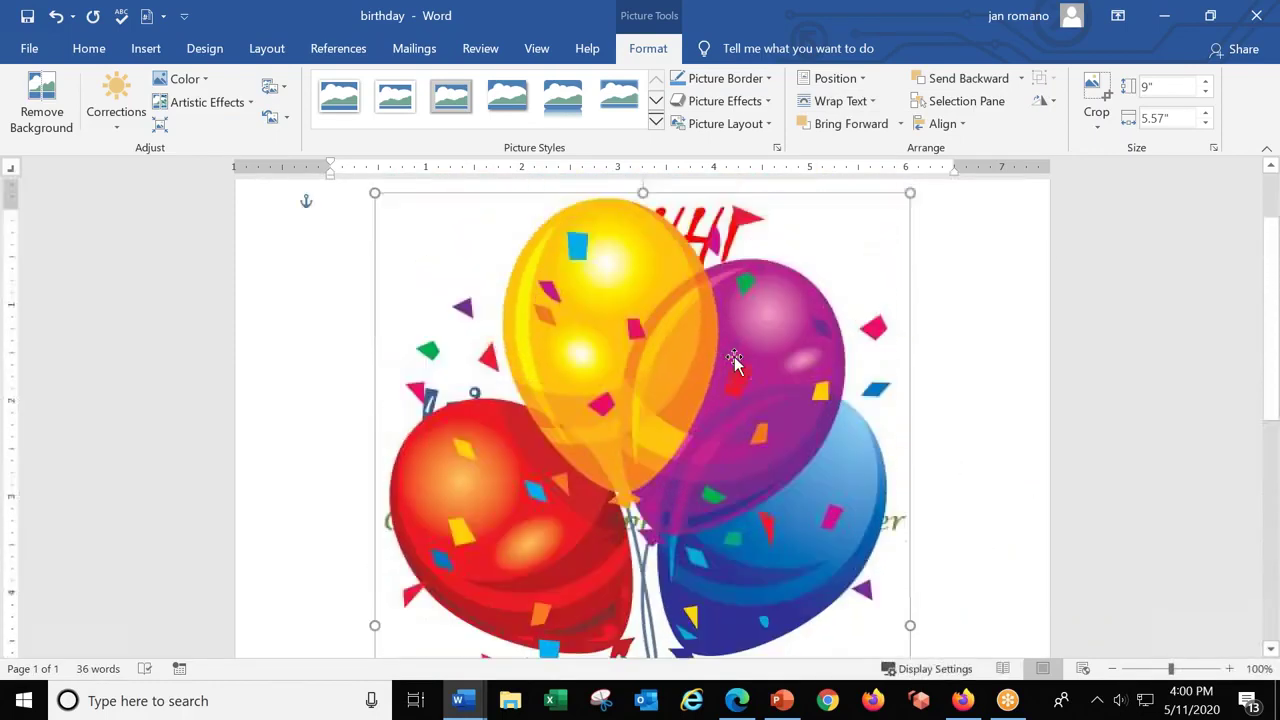
pyautogui.scroll(-3, 735, 362)
pyautogui.moveTo(757, 302); pyautogui.dragTo(723, 322)
pyautogui.scroll(-5, 720, 330)
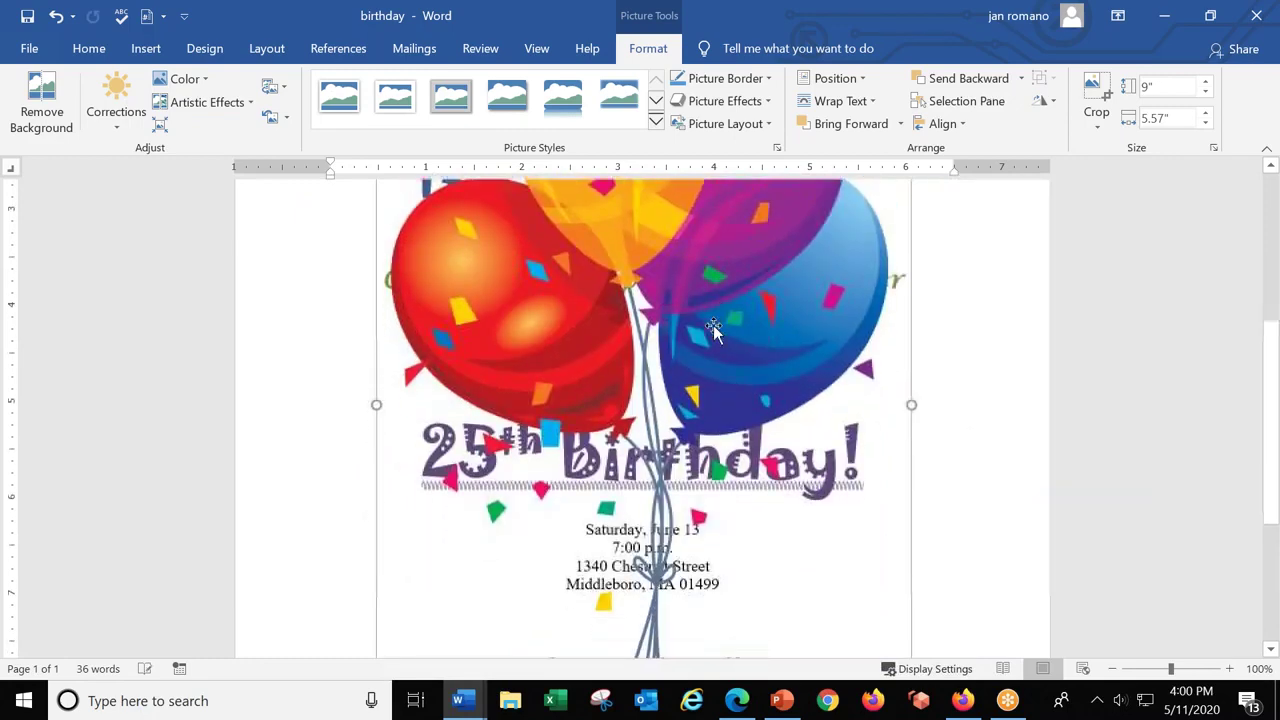
pyautogui.scroll(-3, 383, 457)
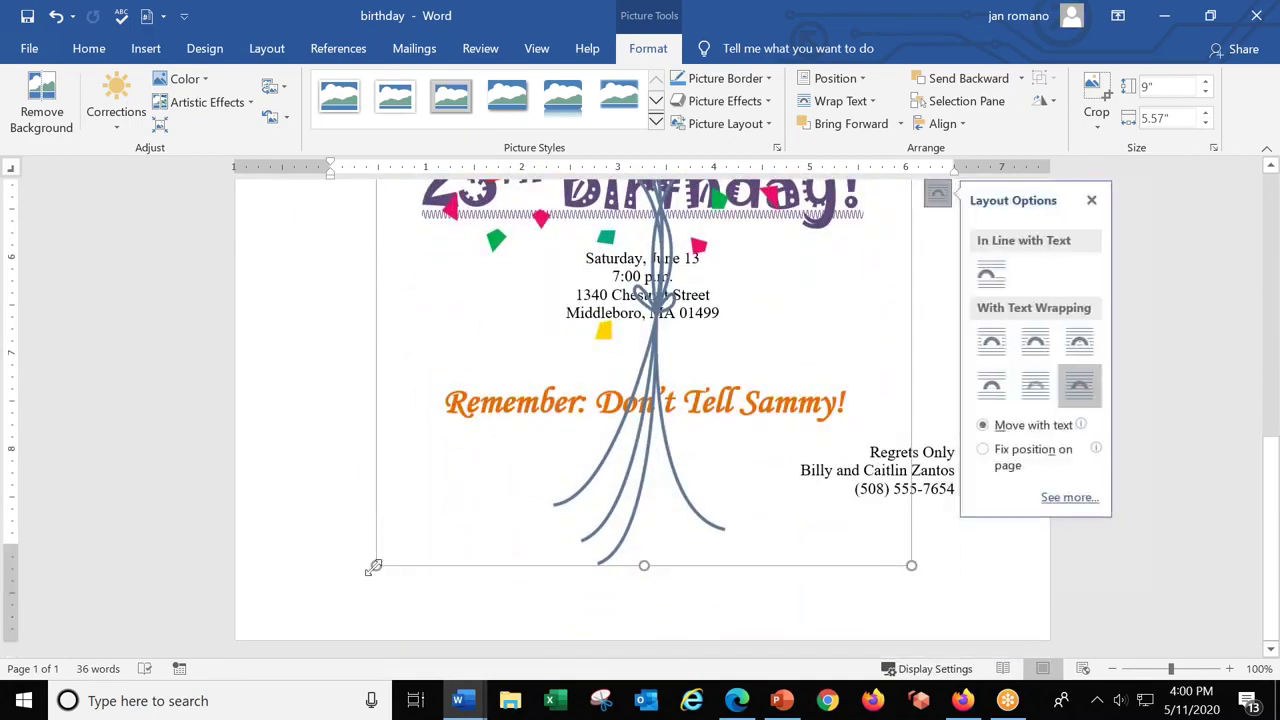
pyautogui.moveTo(373, 567); pyautogui.dragTo(348, 596)
pyautogui.scroll(7, 693, 430)
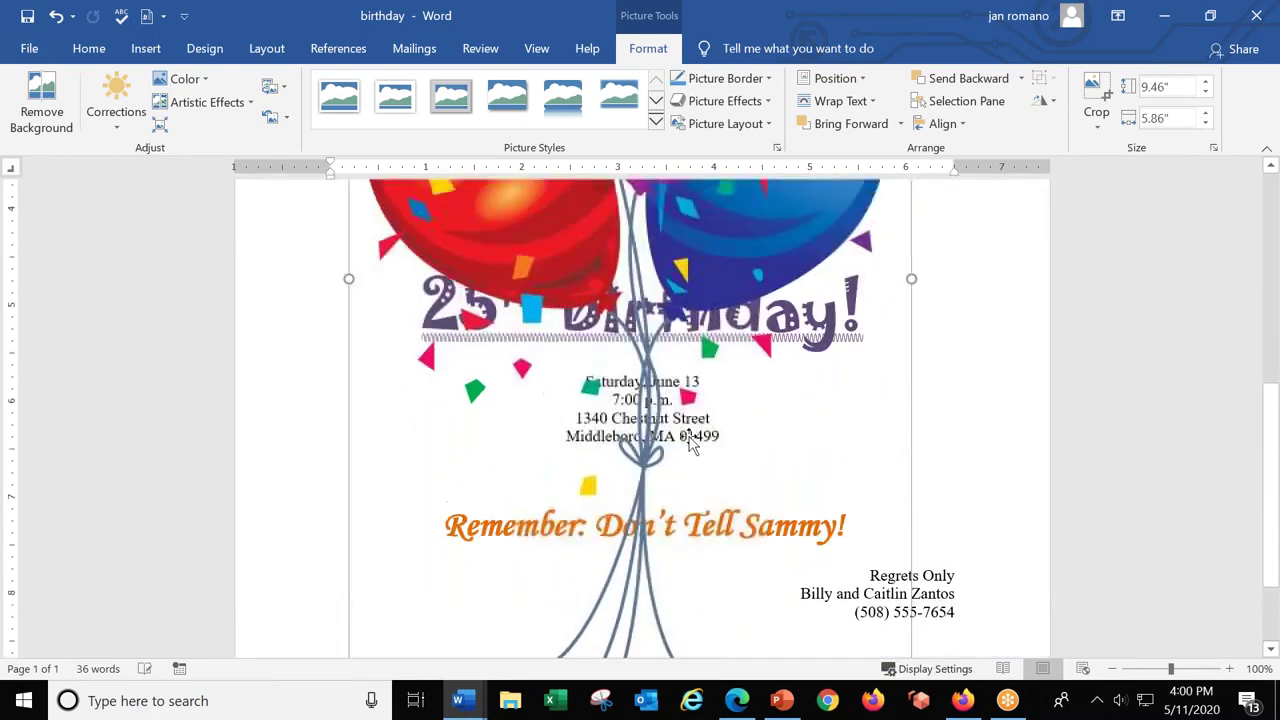
pyautogui.scroll(4, 693, 430)
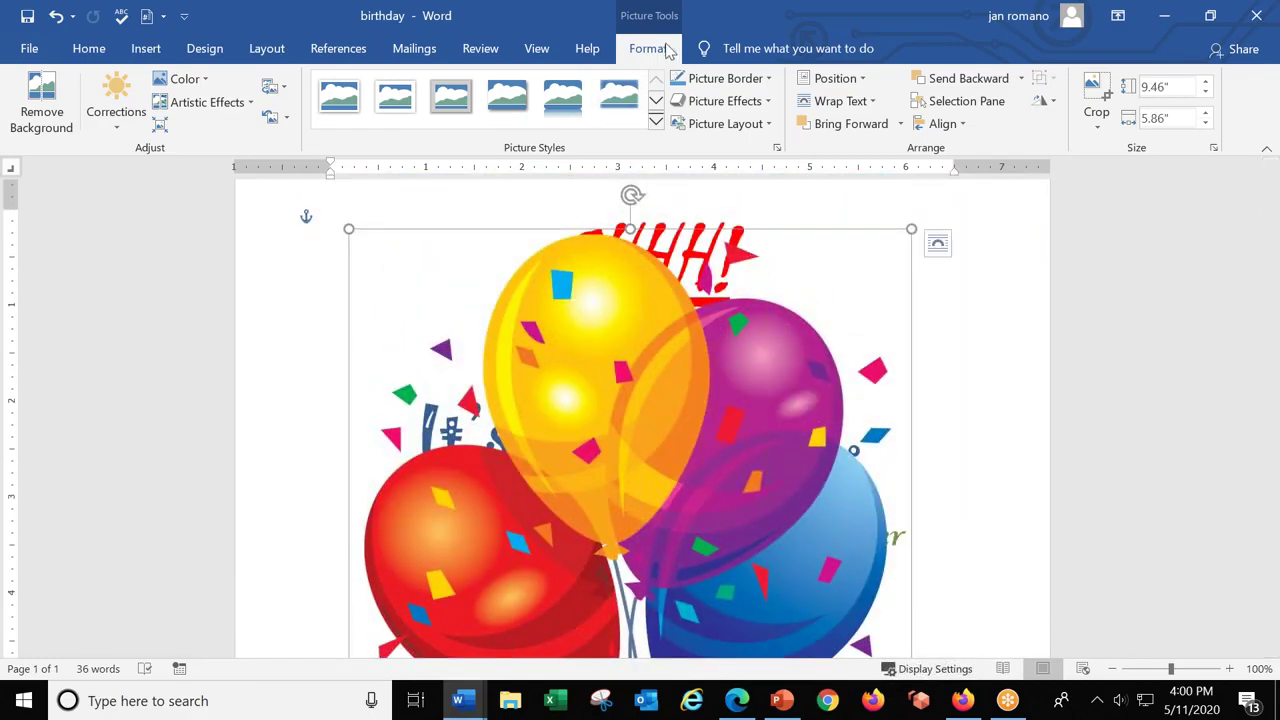
# Change the balloon picture's wrapping to Behind Text and zoom out to view the page.
pyautogui.click(842, 101)
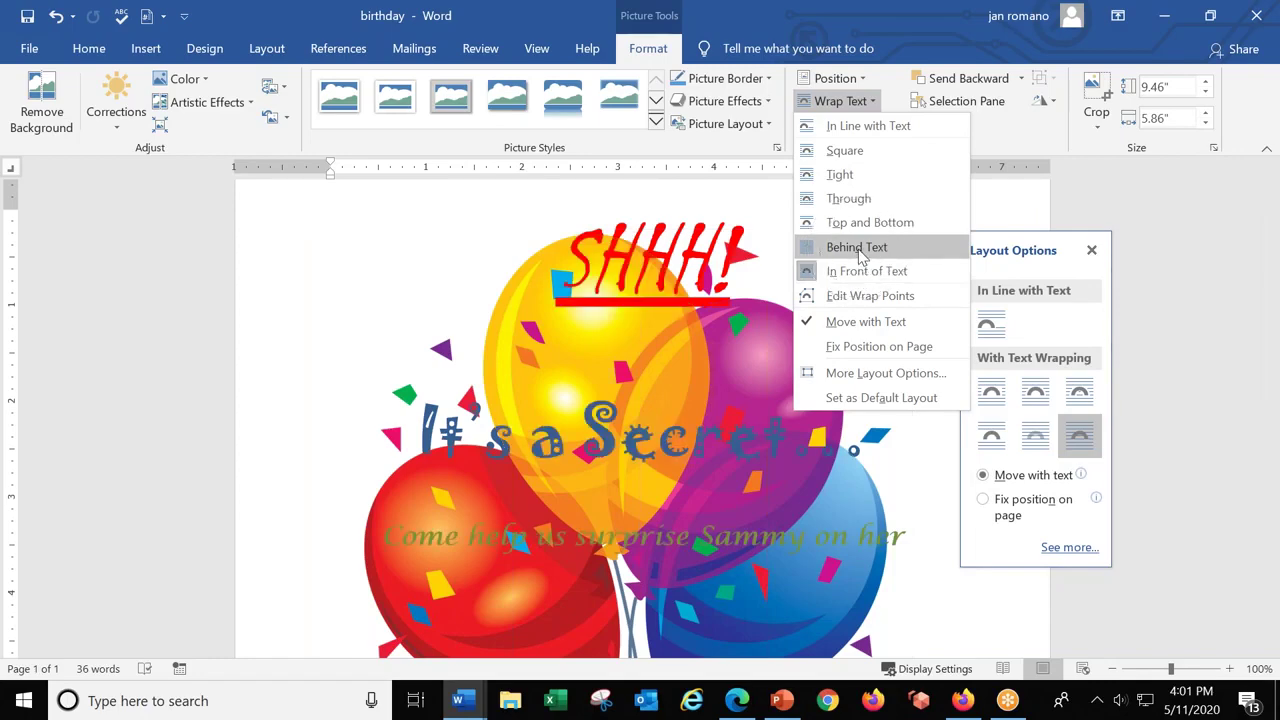
pyautogui.click(860, 248)
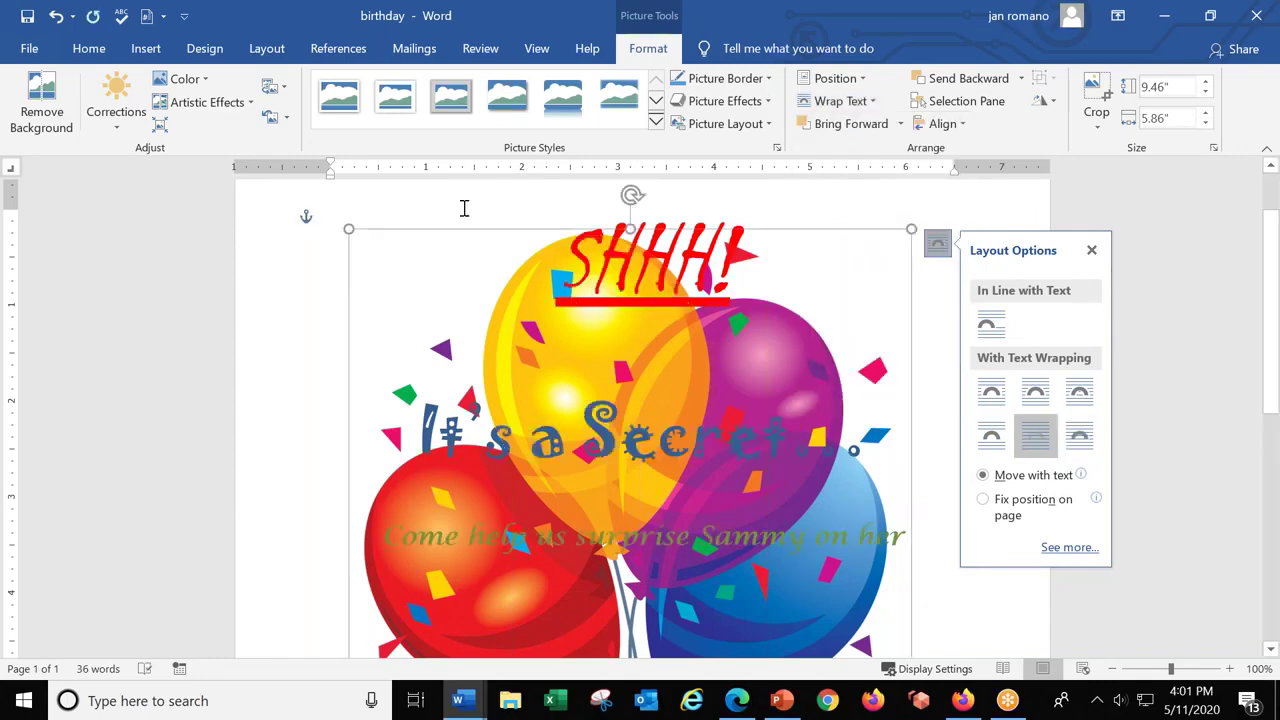
pyautogui.scroll(-4, 876, 407)
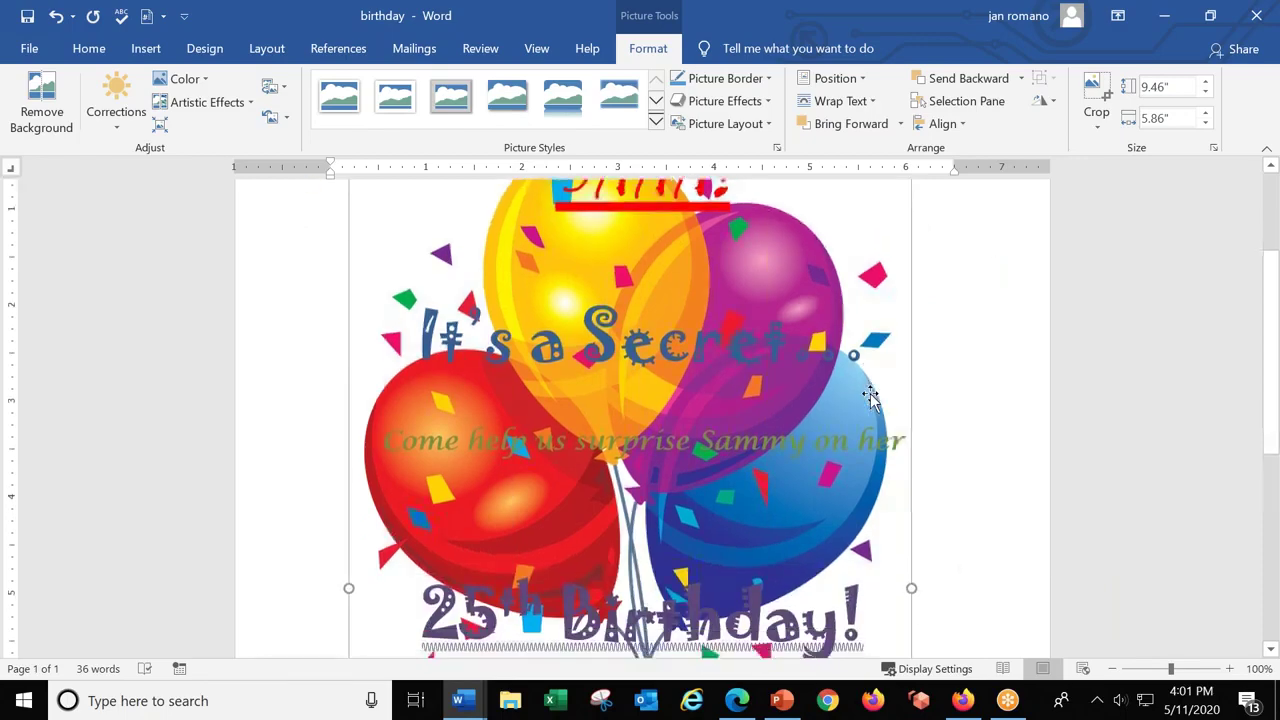
pyautogui.scroll(3, 875, 317)
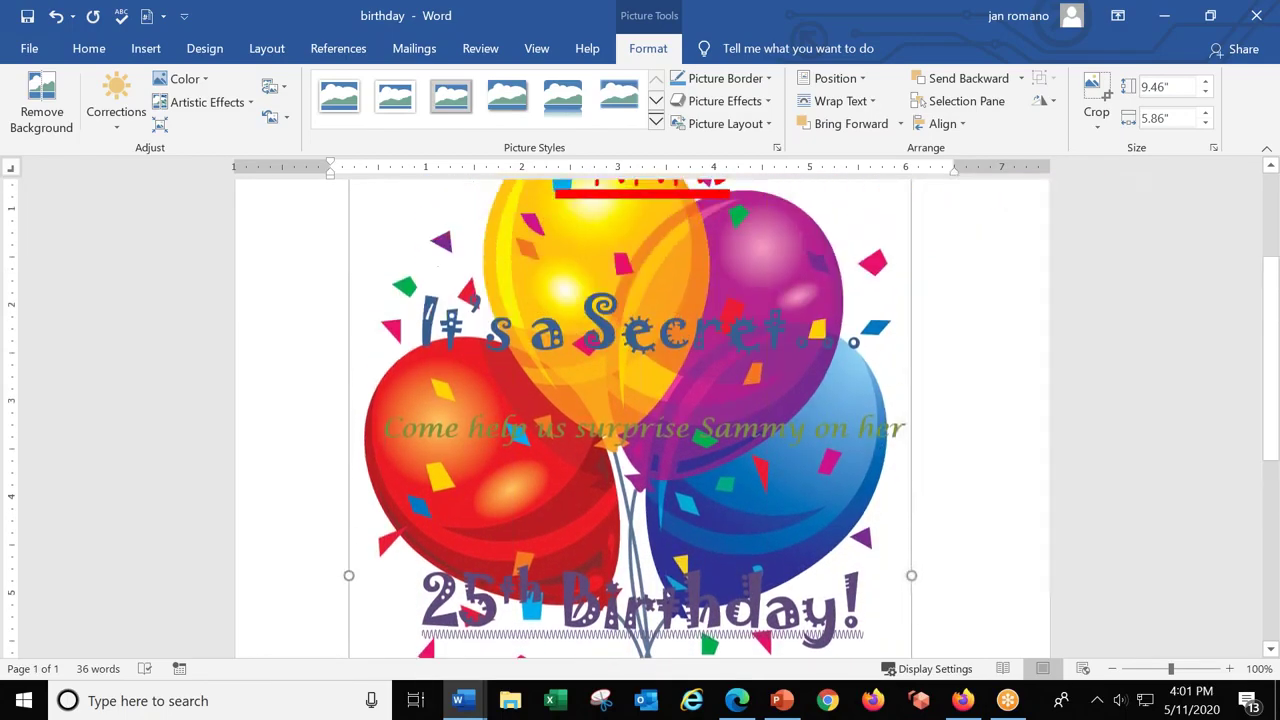
pyautogui.scroll(-1, 873, 328)
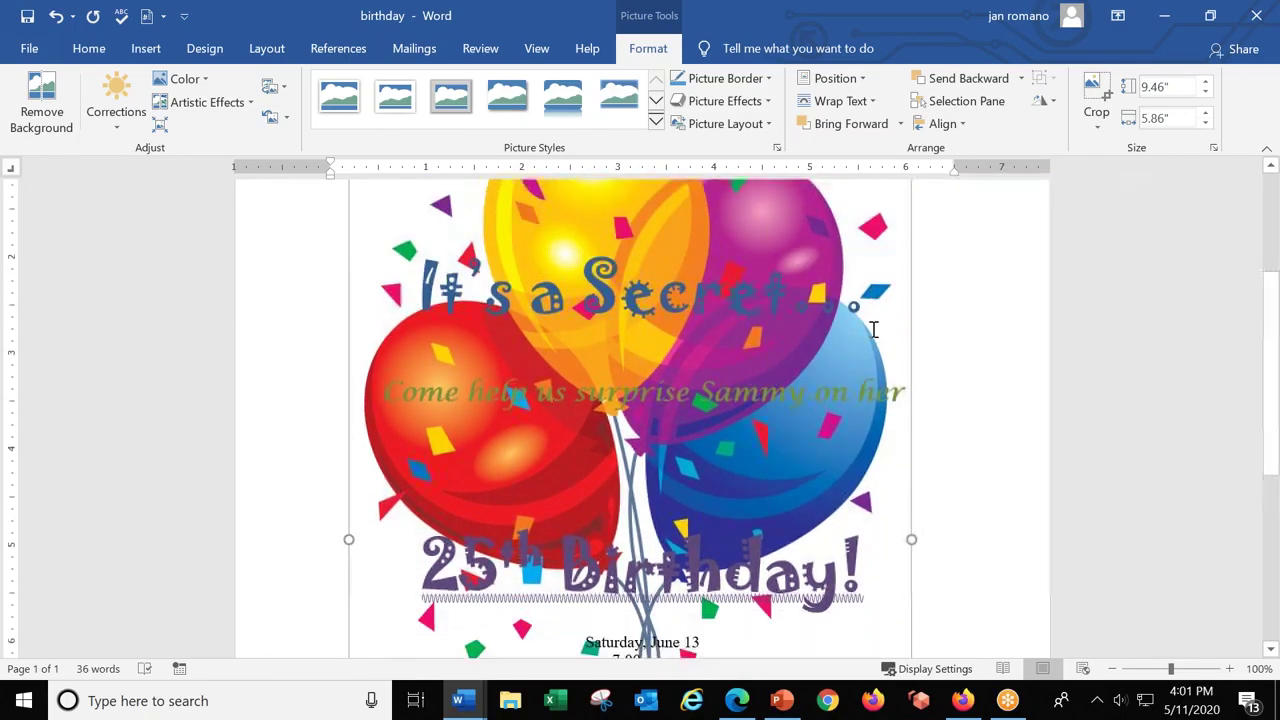
pyautogui.click(1113, 669)
pyautogui.click(1113, 669)
pyautogui.click(1113, 669)
pyautogui.click(1113, 669)
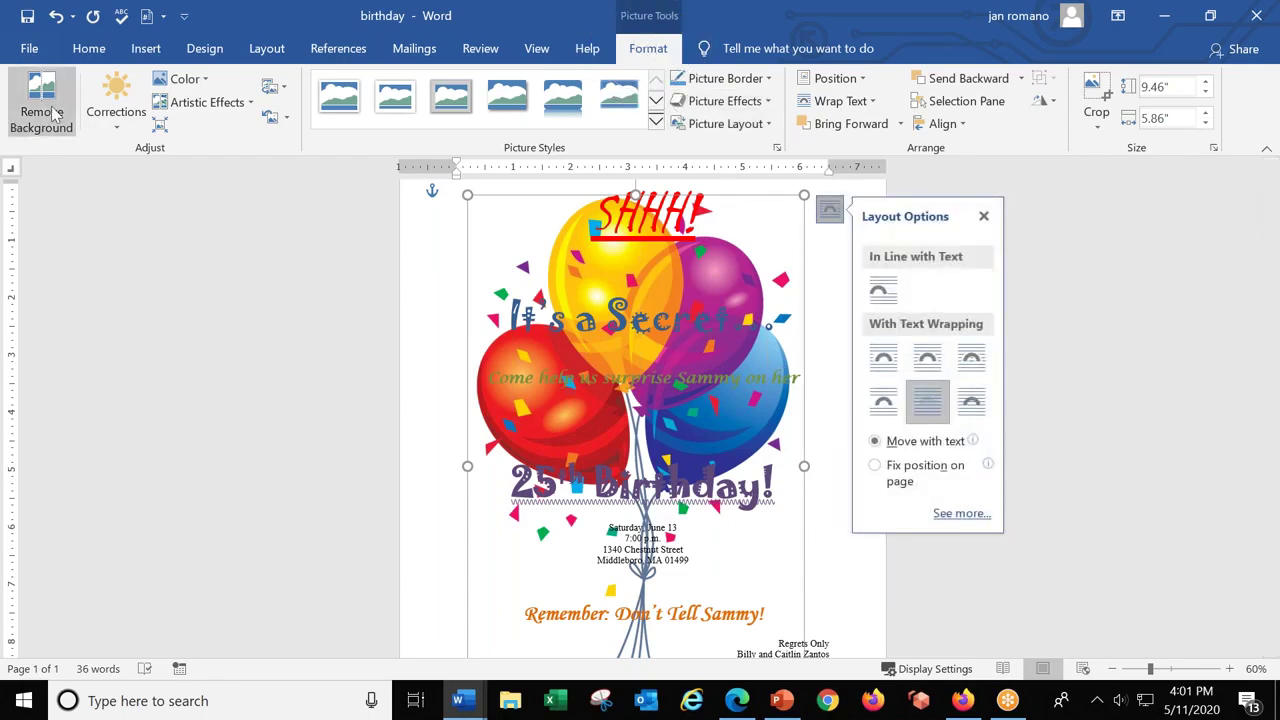
# Recolor the balloon picture with Washout, then deselect it.
pyautogui.click(199, 82)
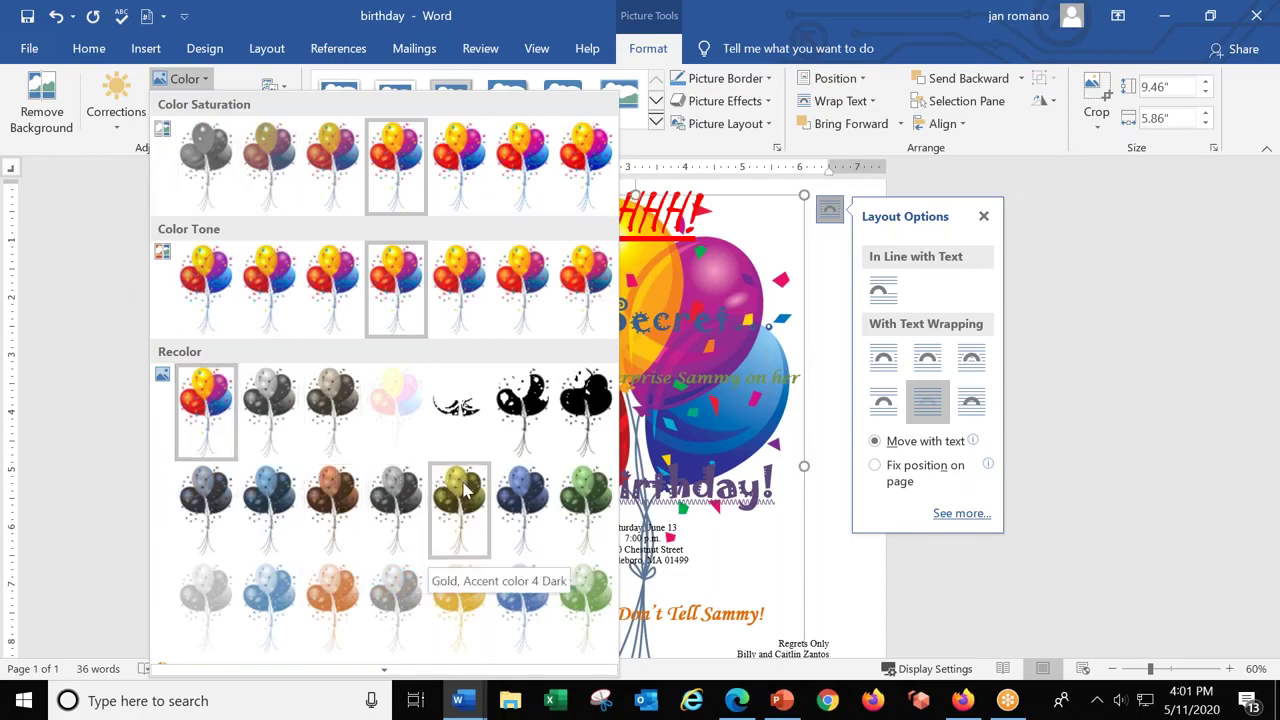
pyautogui.click(395, 402)
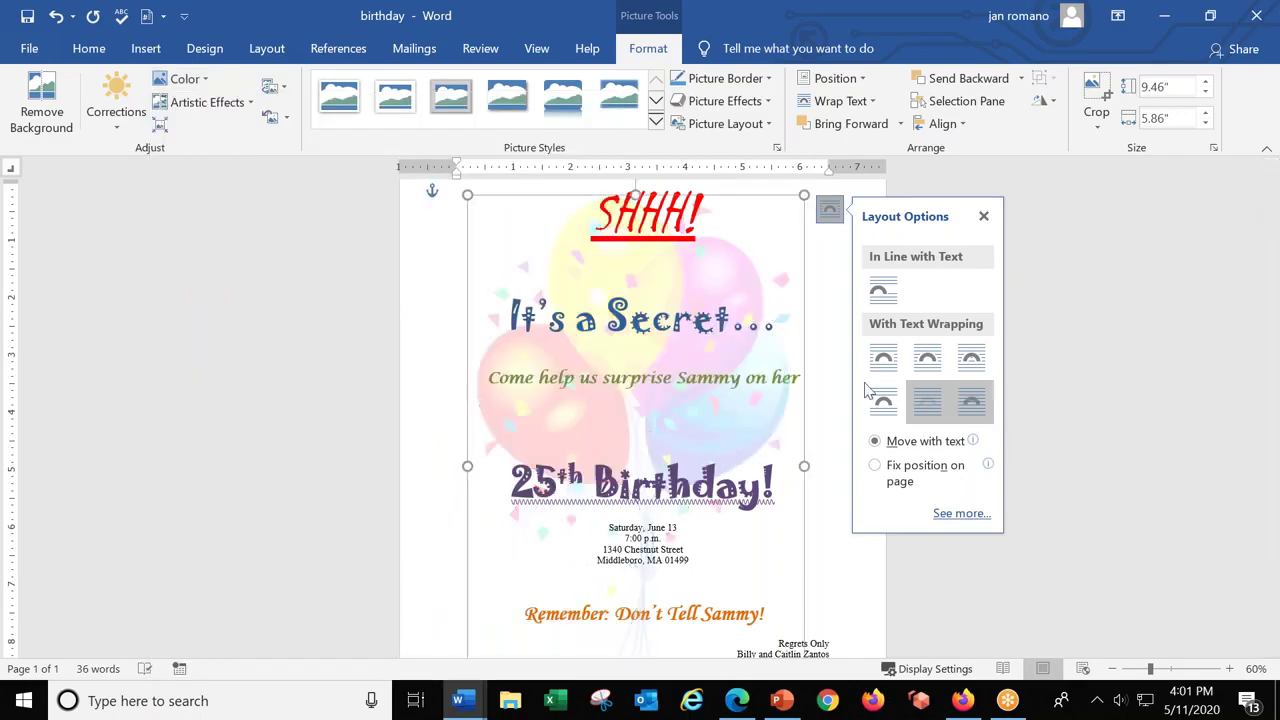
pyautogui.click(844, 610)
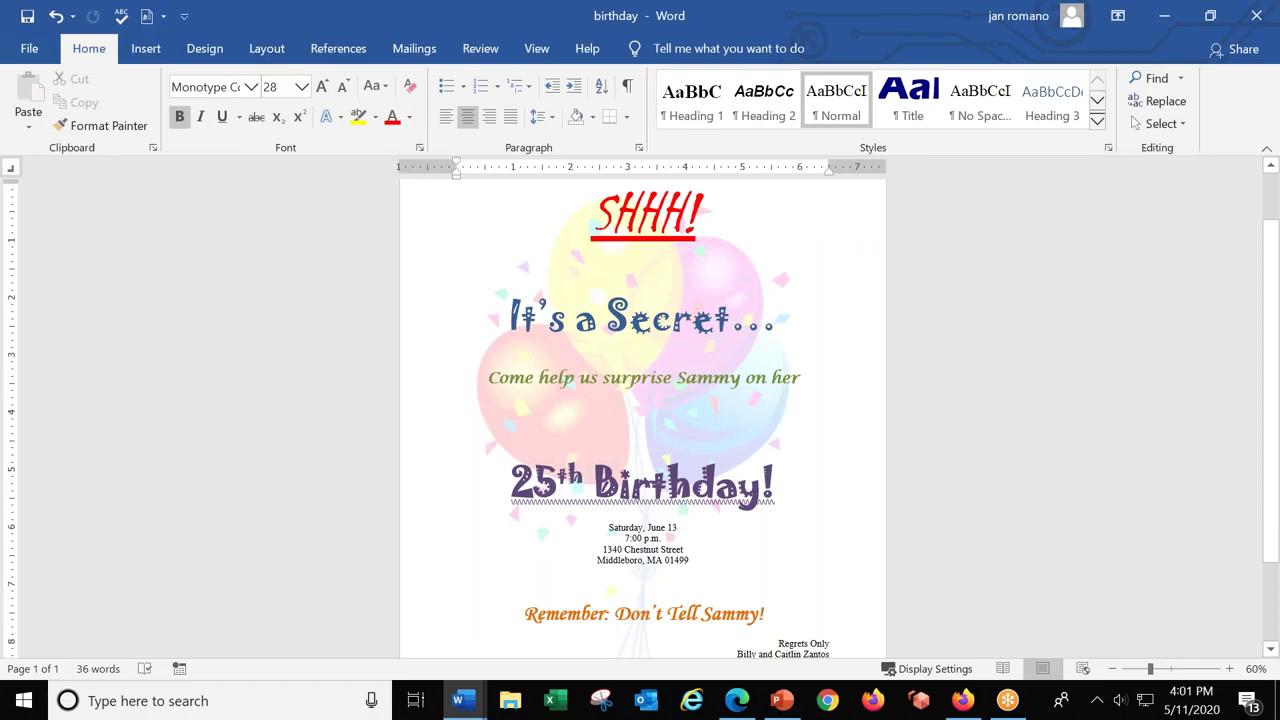
# Select the balloon background picture and show its Color gallery, scrolled down to the detailed colour options.
pyautogui.scroll(-3, 735, 283)
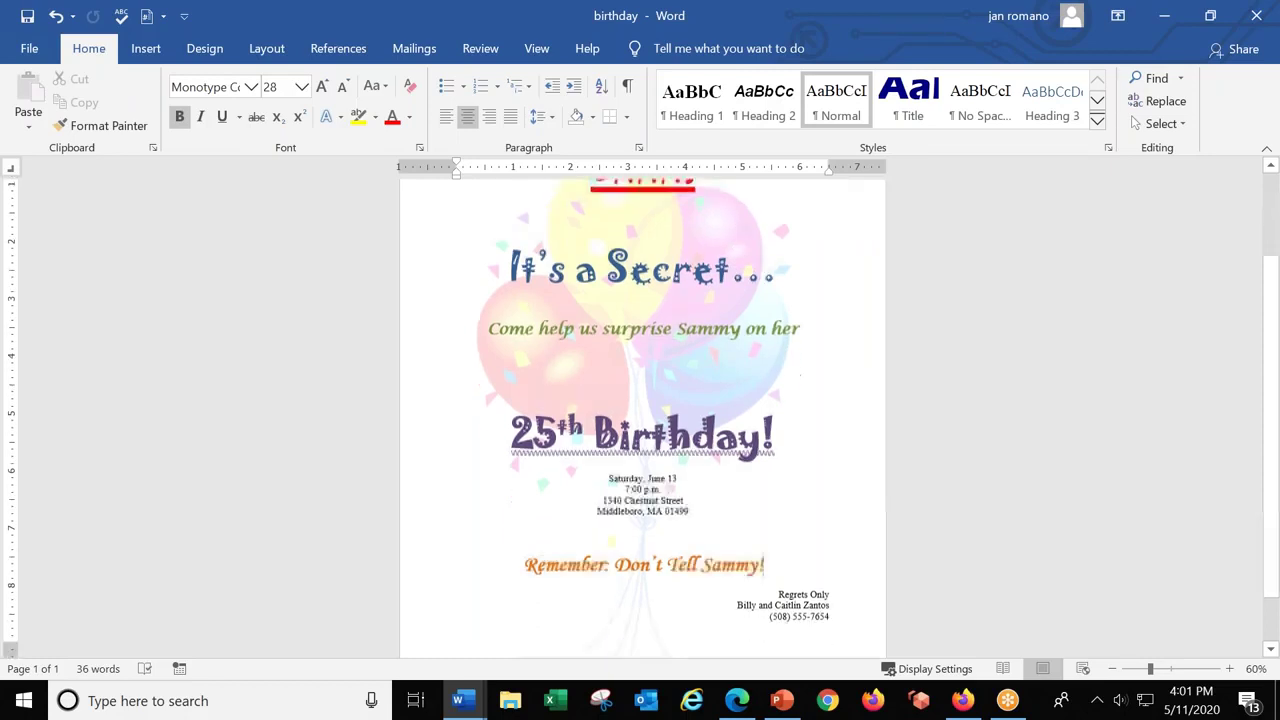
pyautogui.scroll(1, 735, 283)
pyautogui.scroll(3, 729, 300)
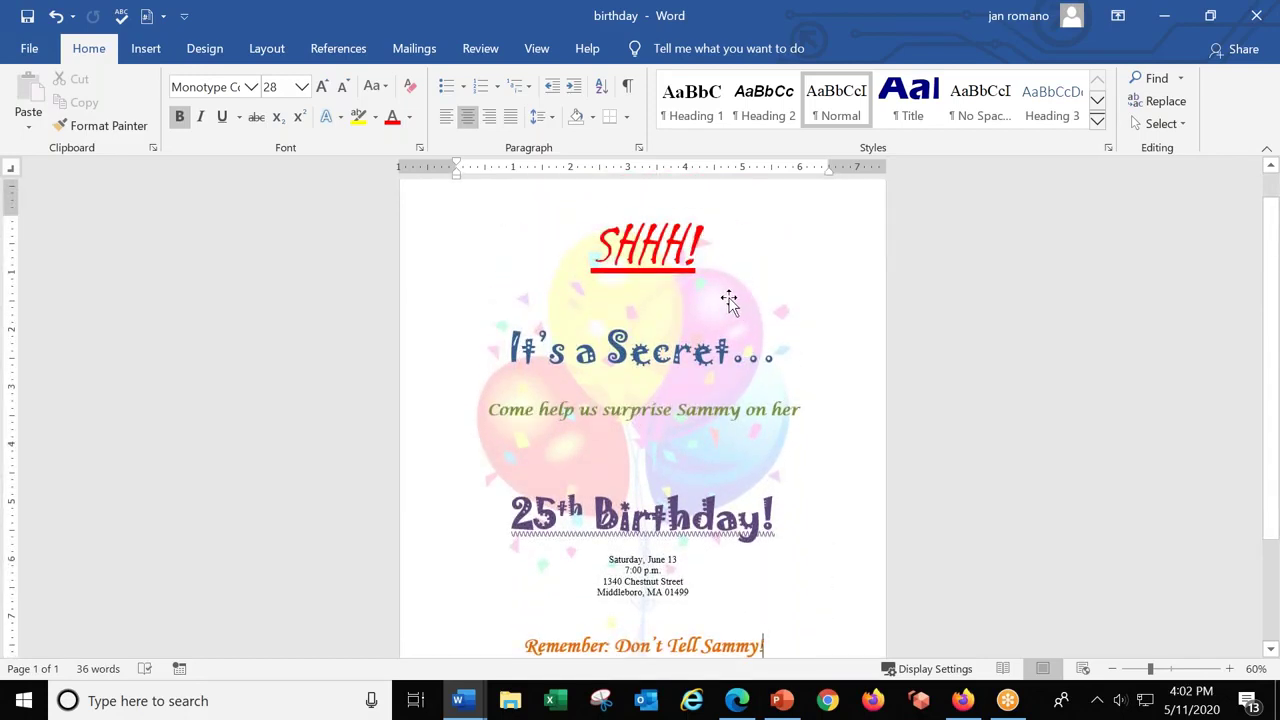
pyautogui.click(729, 300)
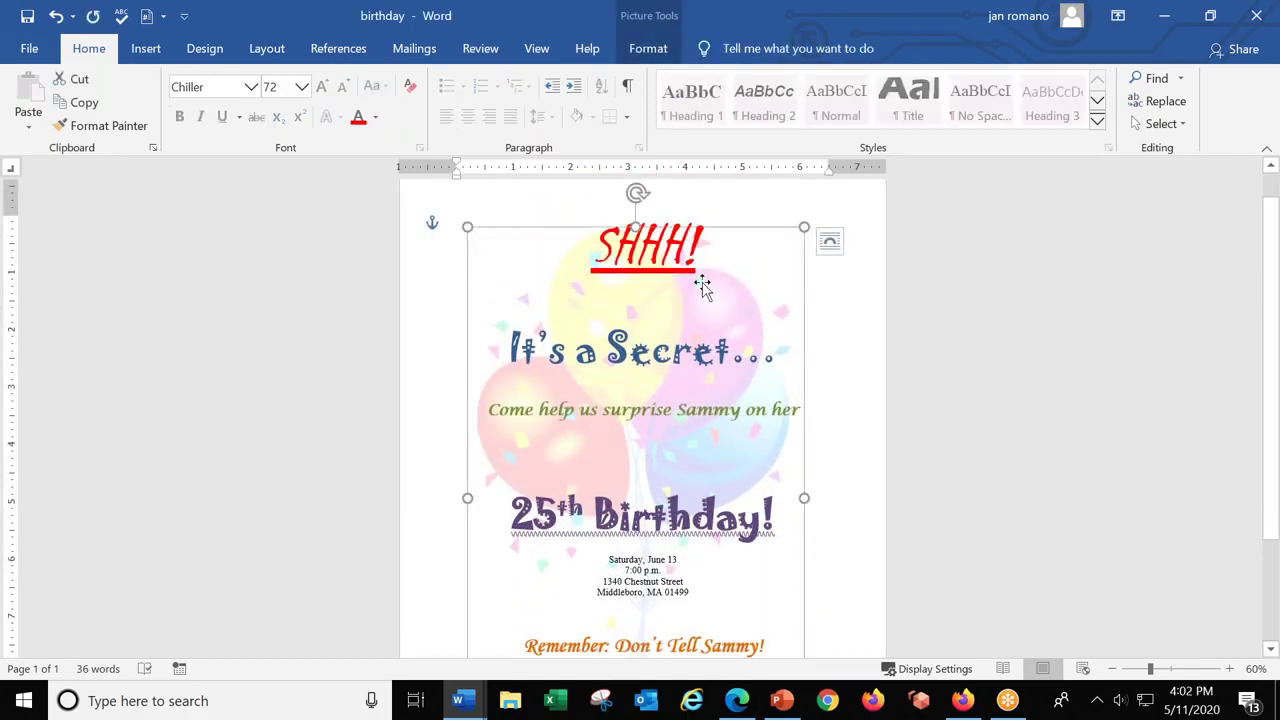
pyautogui.click(649, 50)
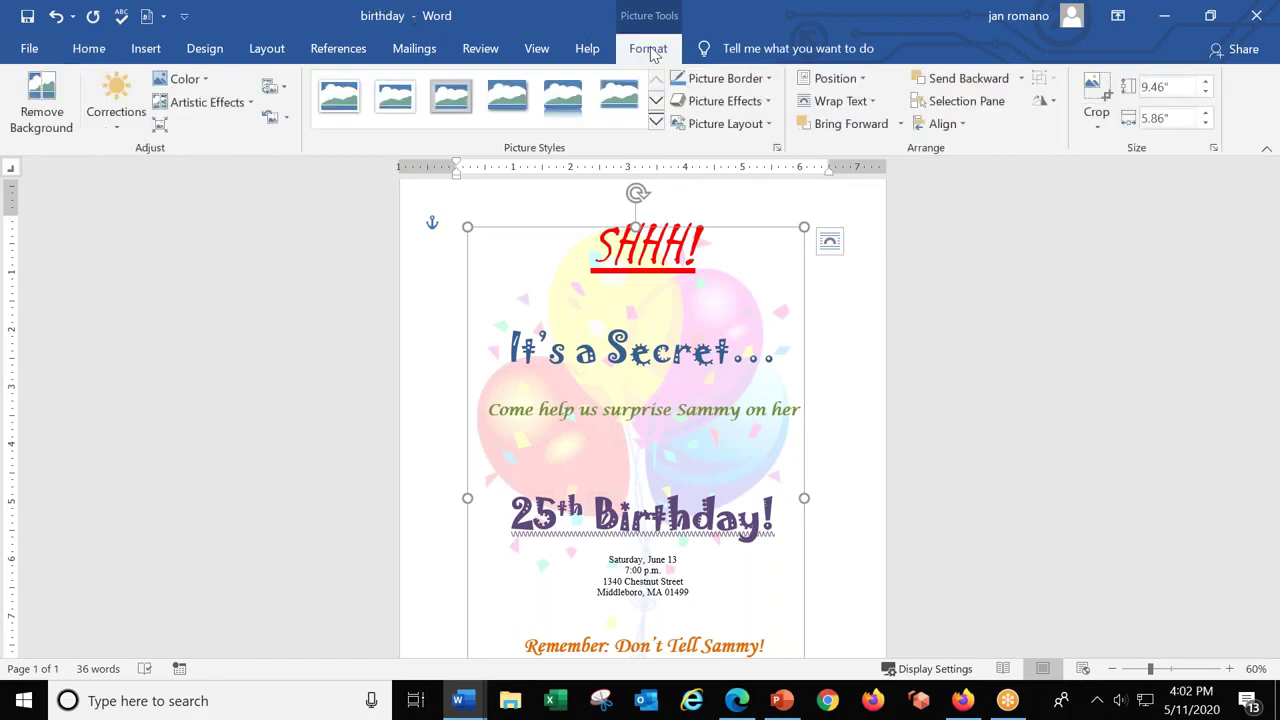
pyautogui.click(183, 80)
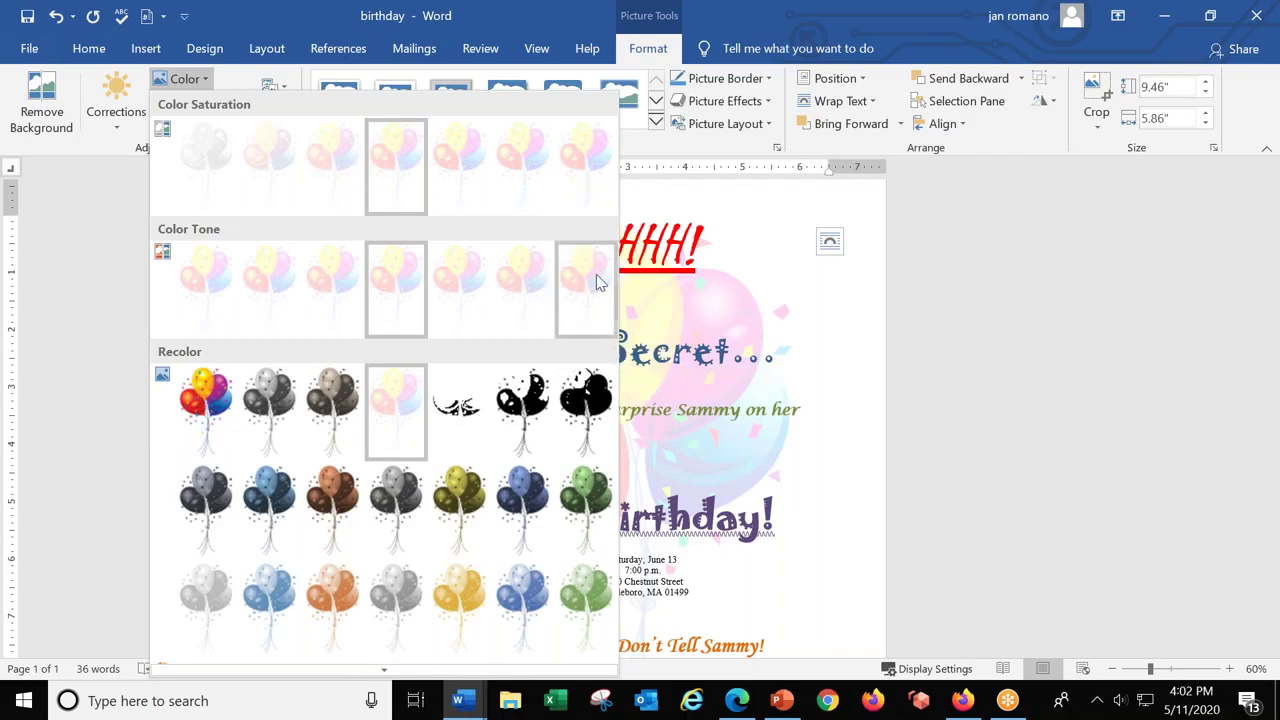
pyautogui.scroll(-1, 350, 448)
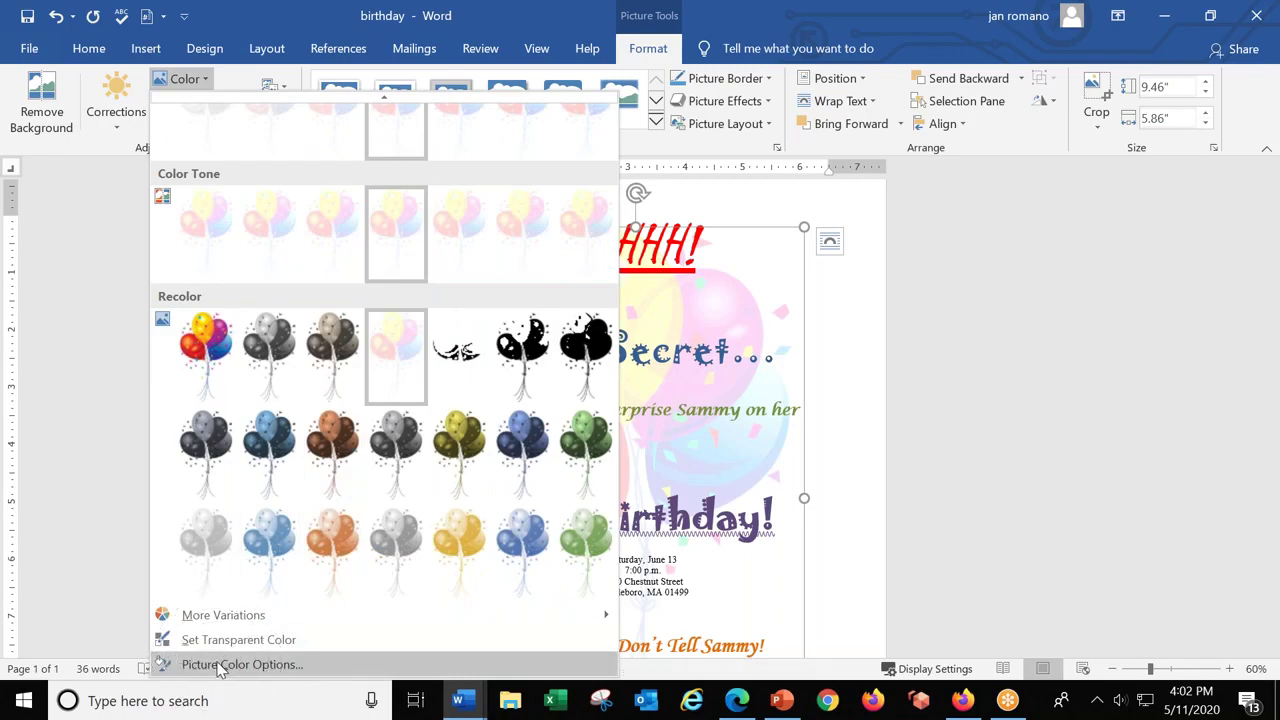
# Open Picture Color Options in the Format Picture pane and expand the Picture Corrections section.
pyautogui.click(240, 664)
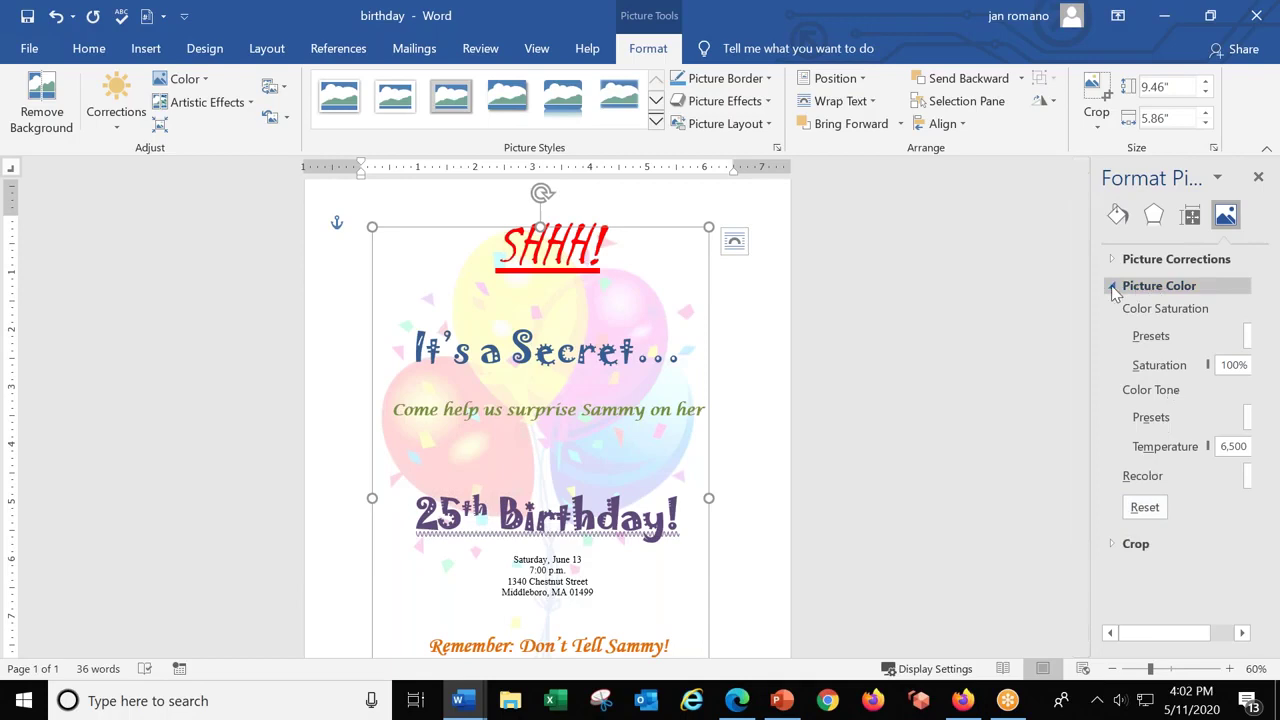
pyautogui.click(1114, 288)
pyautogui.click(1114, 288)
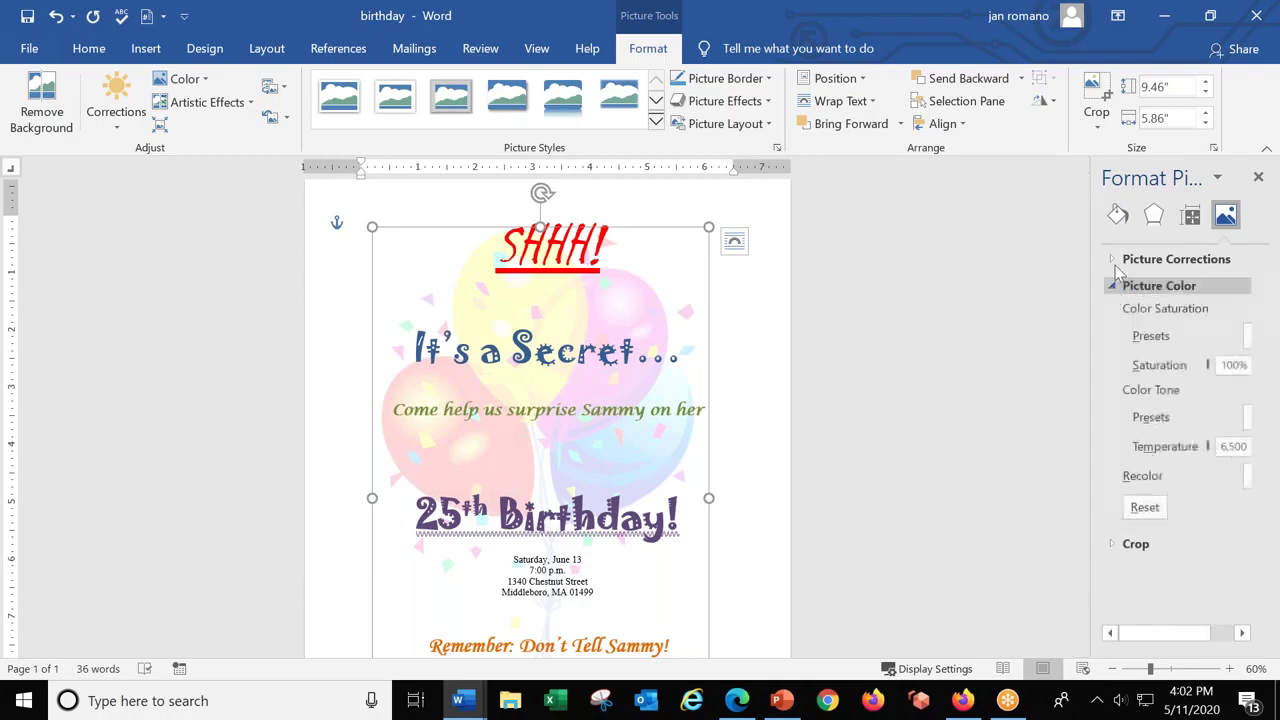
pyautogui.click(1114, 260)
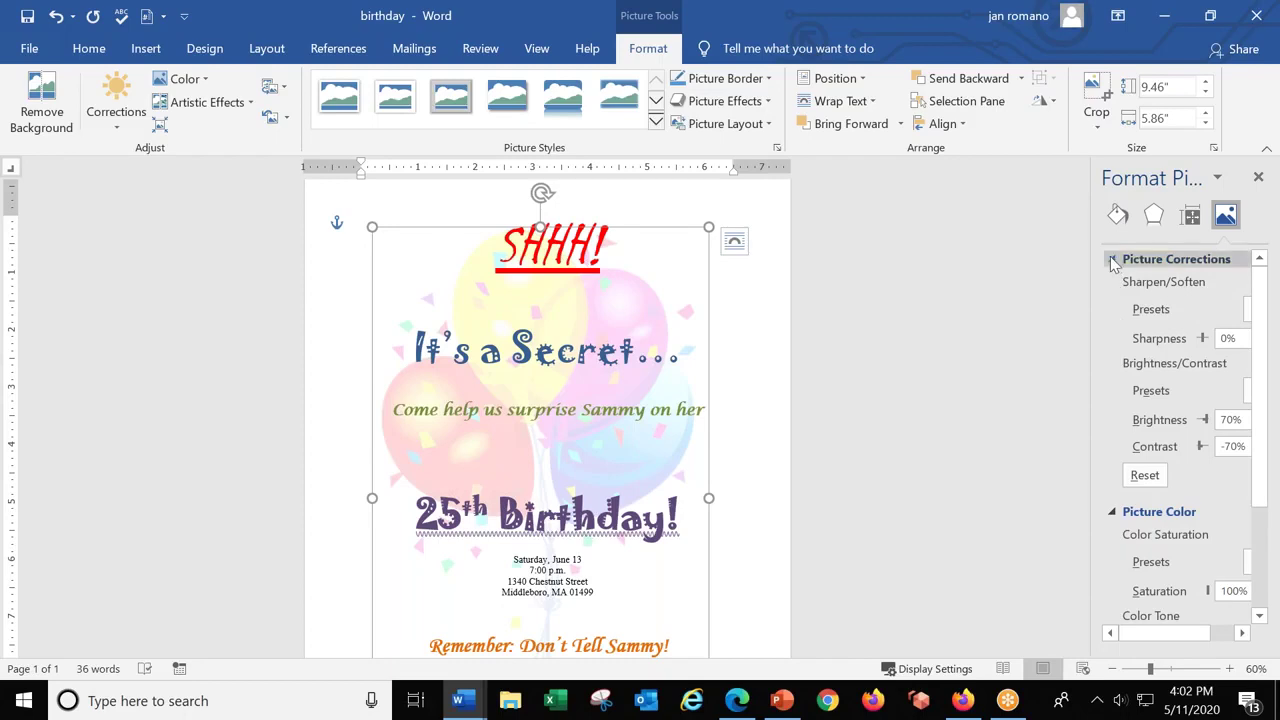
pyautogui.click(1112, 262)
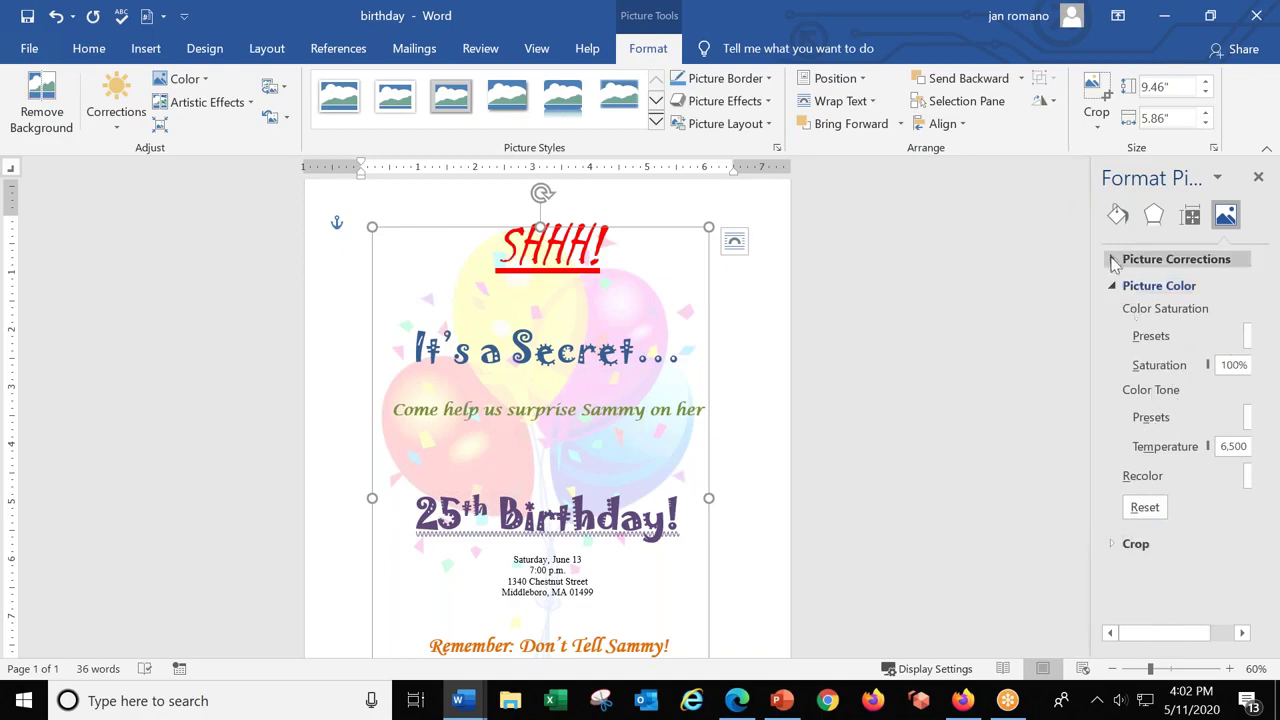
pyautogui.click(1114, 262)
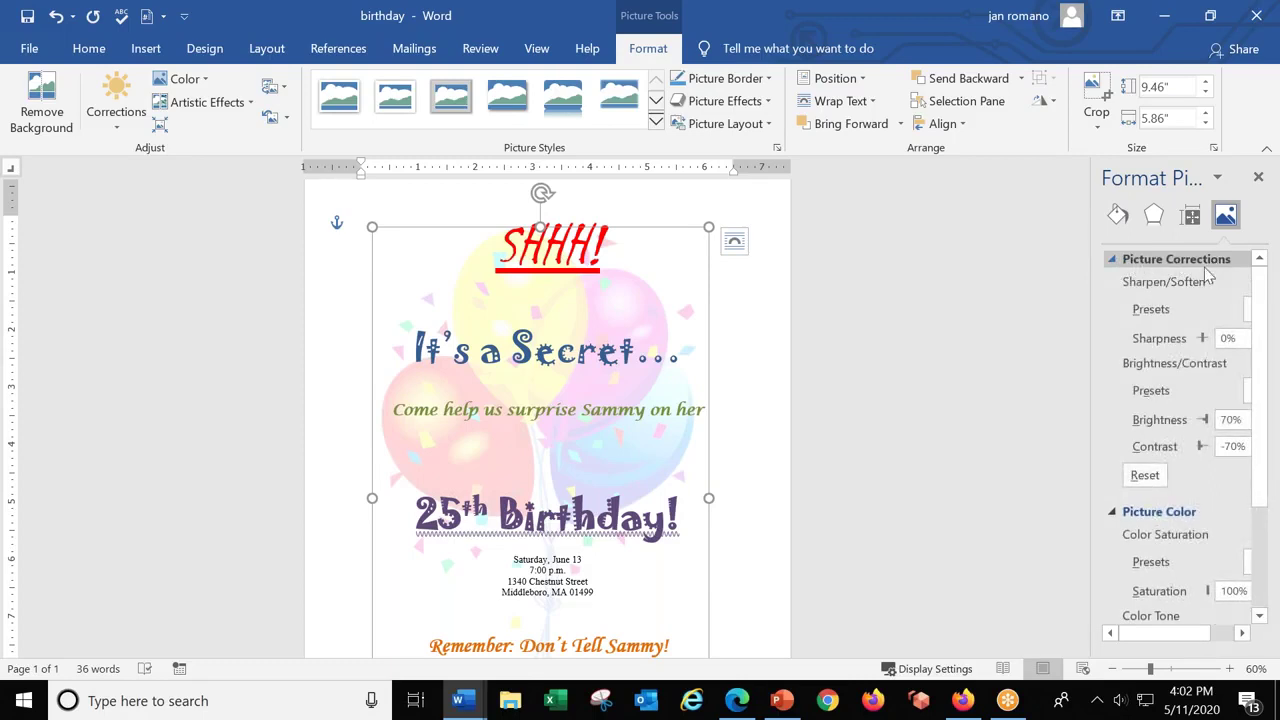
# Set the balloon picture's sharpness to 100%, trying 16% contrast and then undoing that change.
pyautogui.click(1207, 339)
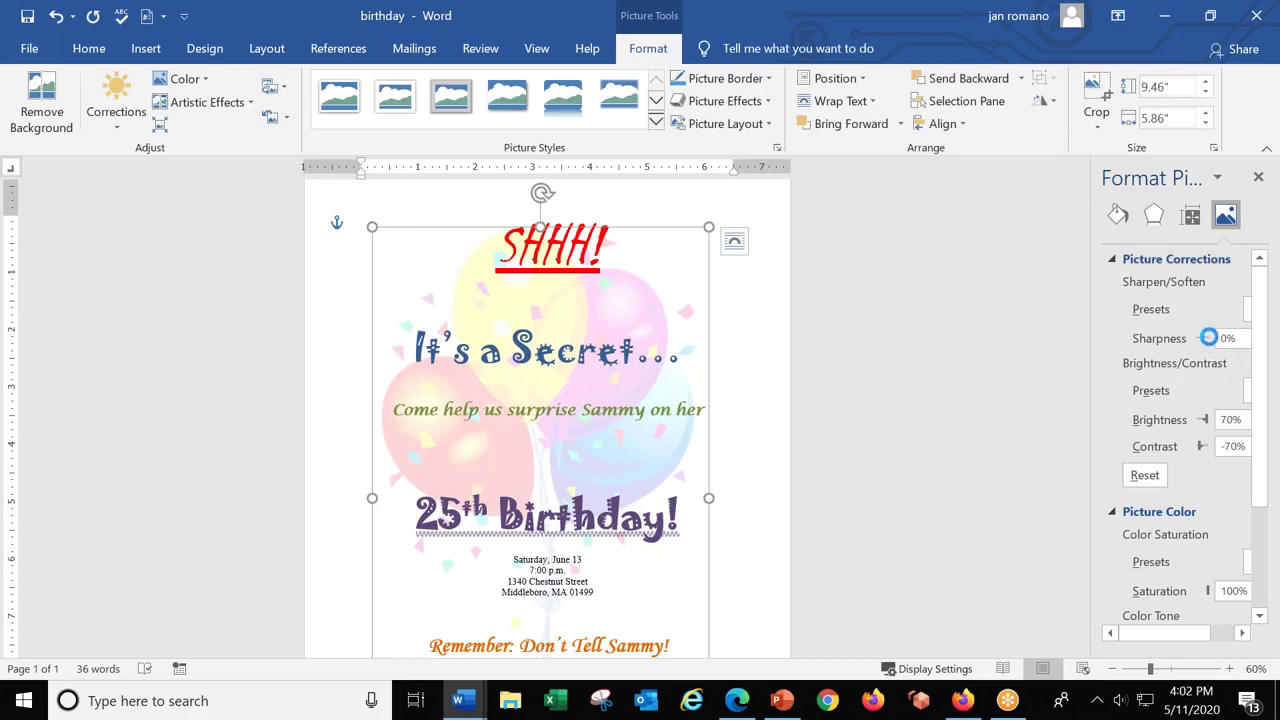
pyautogui.moveTo(1209, 337); pyautogui.dragTo(1214, 338)
pyautogui.click(1202, 419)
pyautogui.click(1192, 338)
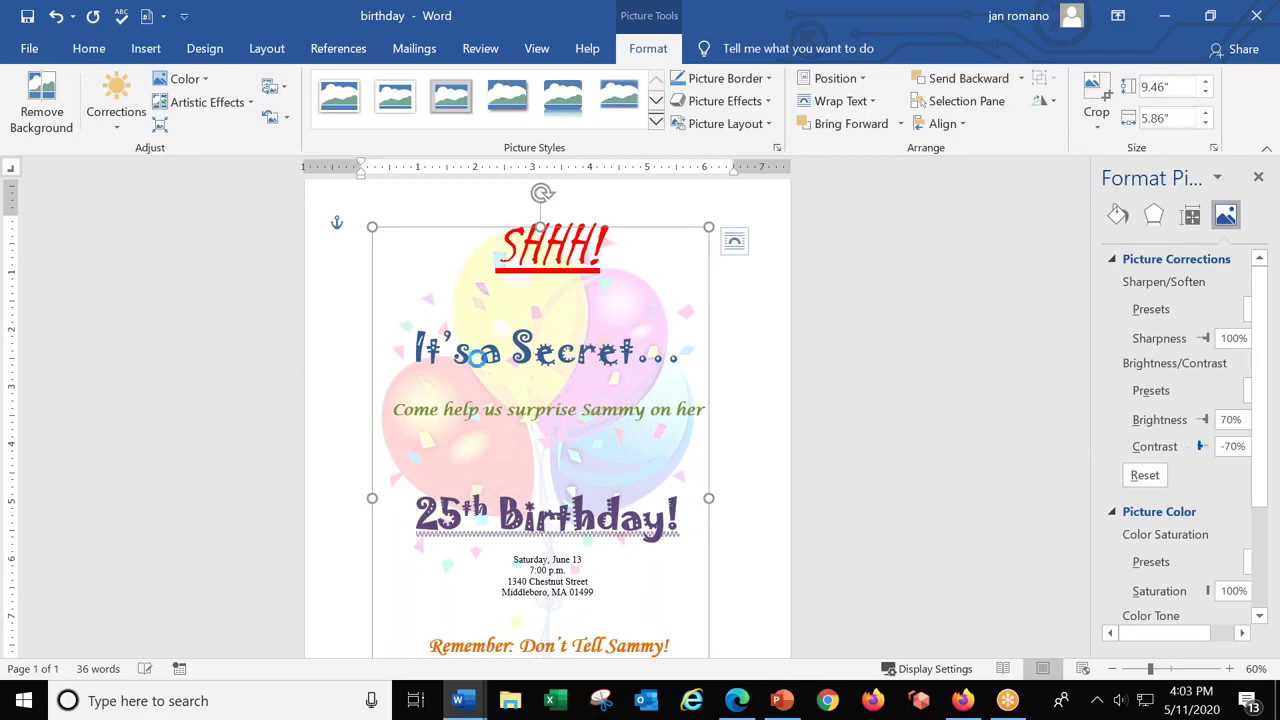
pyautogui.click(1163, 474)
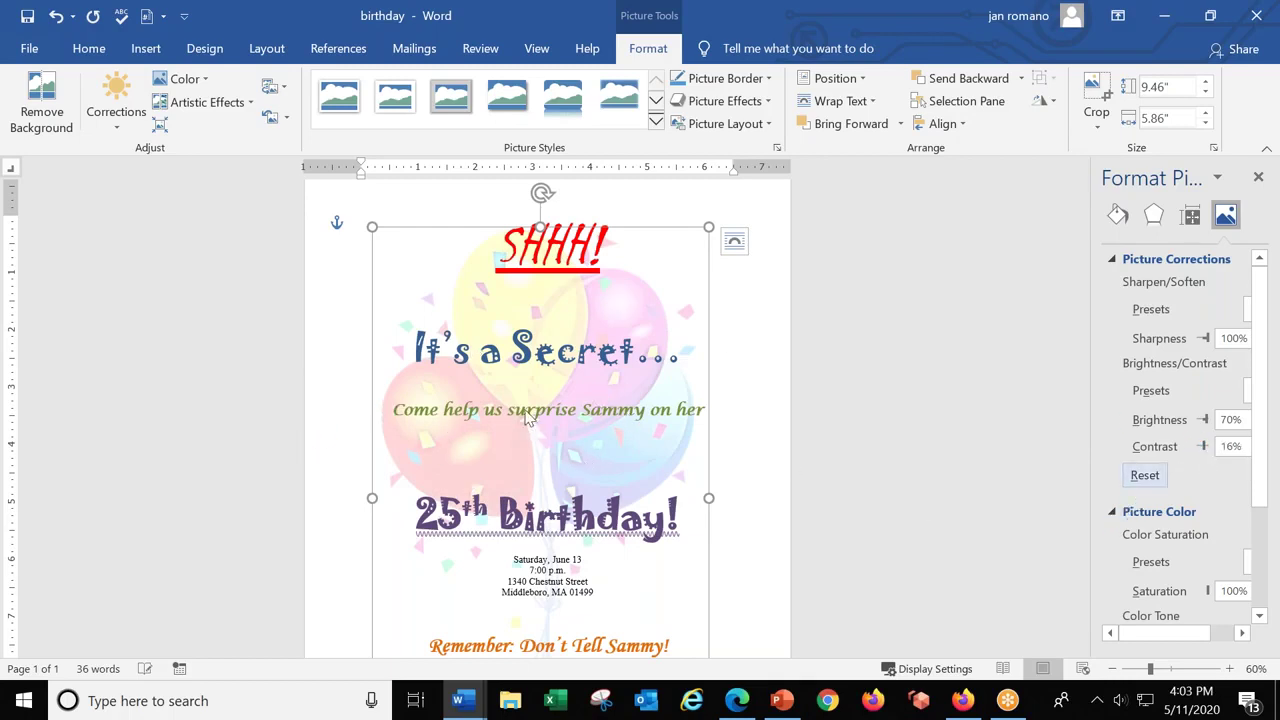
pyautogui.click(1226, 591)
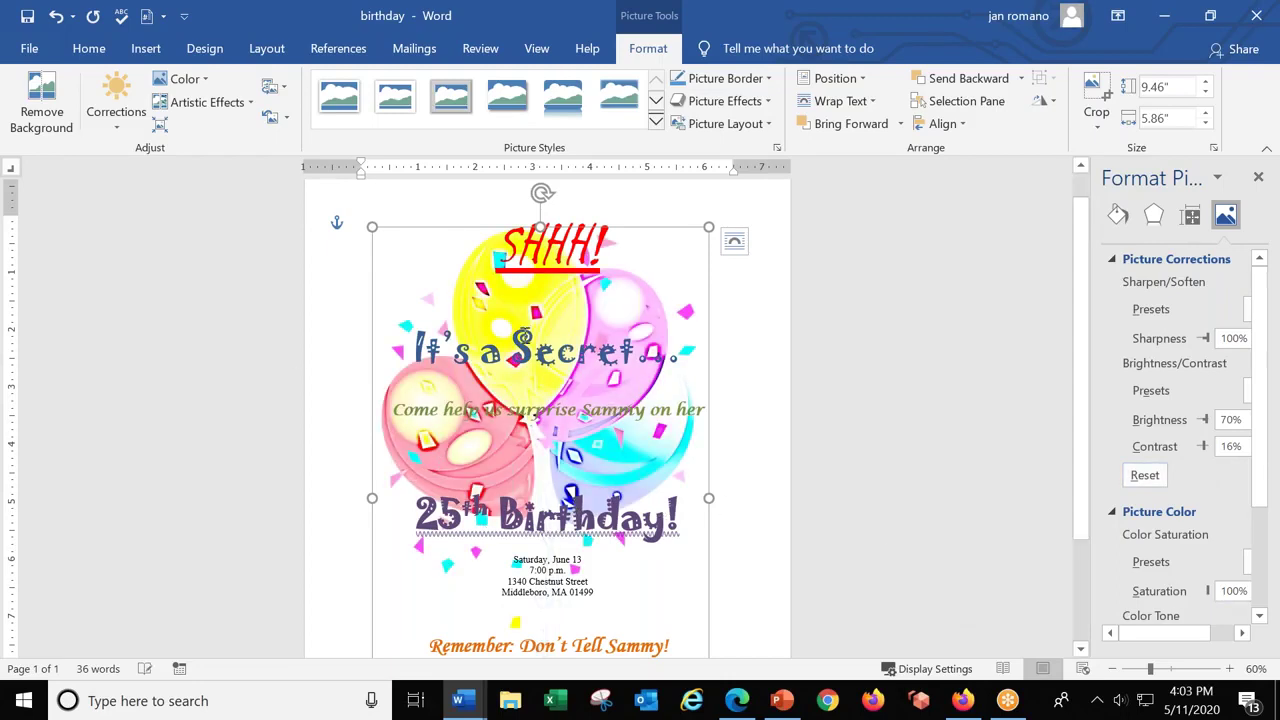
pyautogui.click(58, 17)
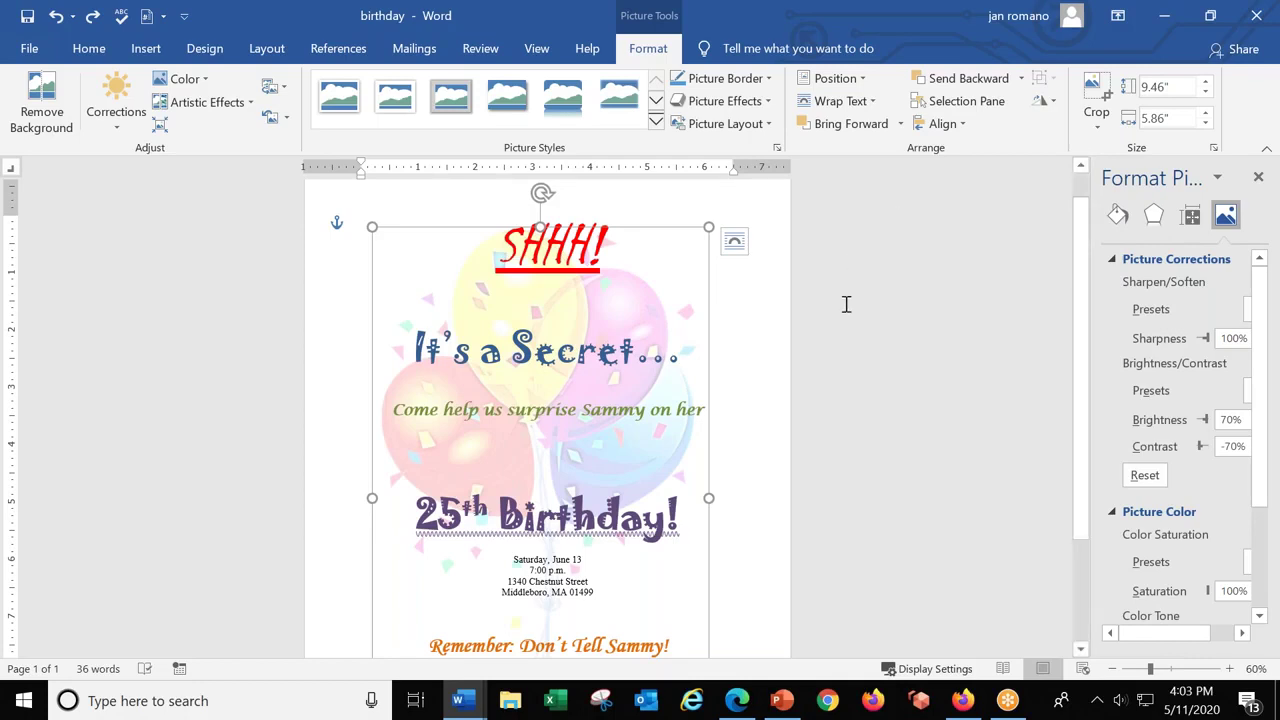
pyautogui.click(763, 305)
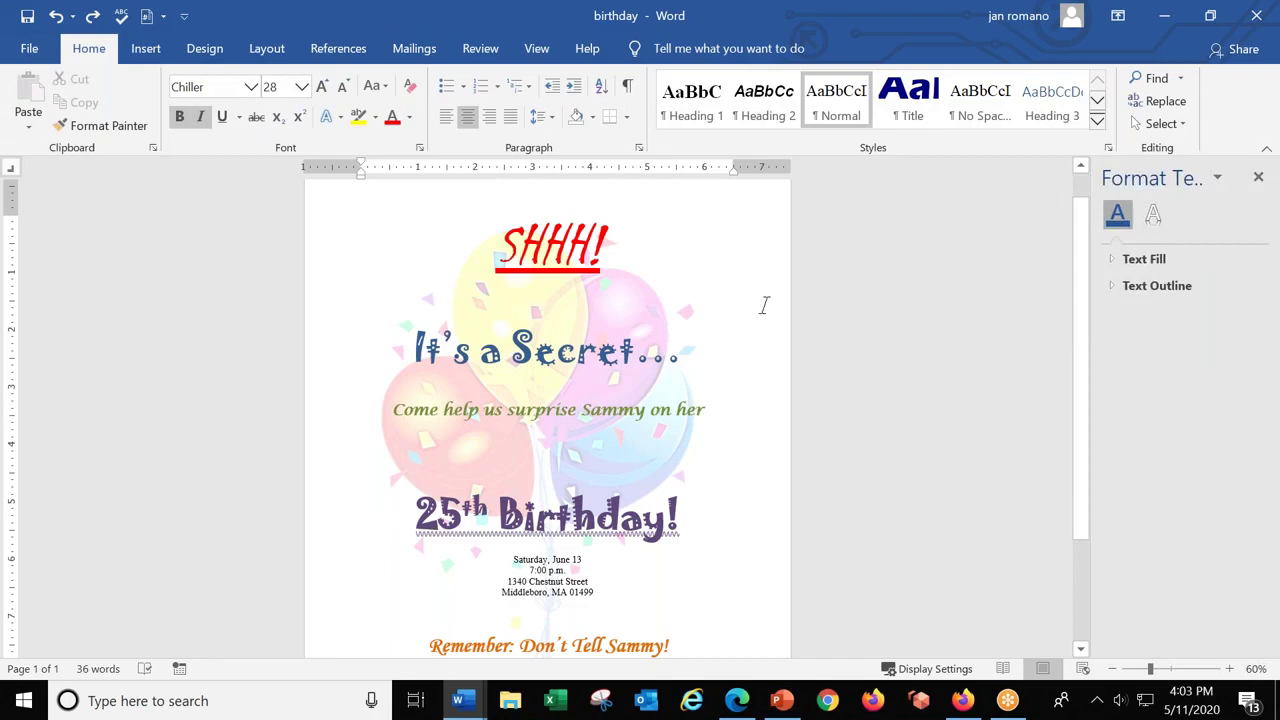
pyautogui.scroll(-3, 763, 305)
pyautogui.scroll(2, 763, 305)
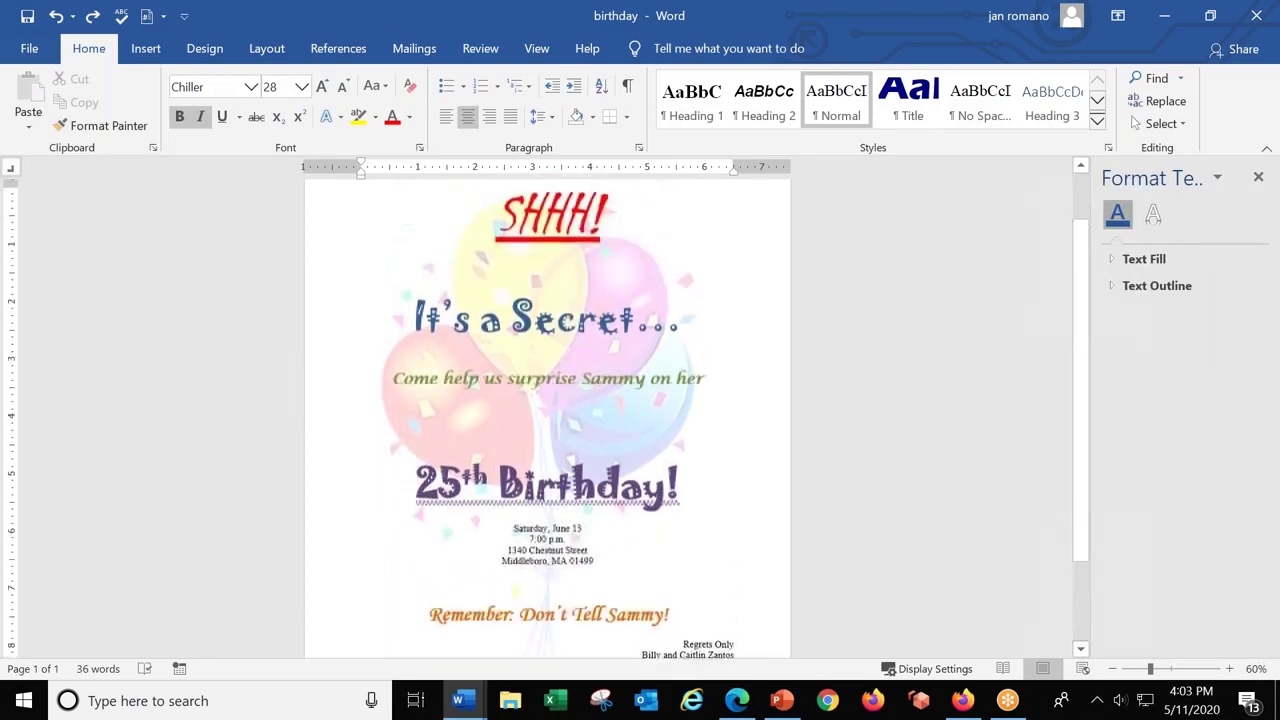
pyautogui.scroll(2, 547, 400)
pyautogui.scroll(-1, 549, 320)
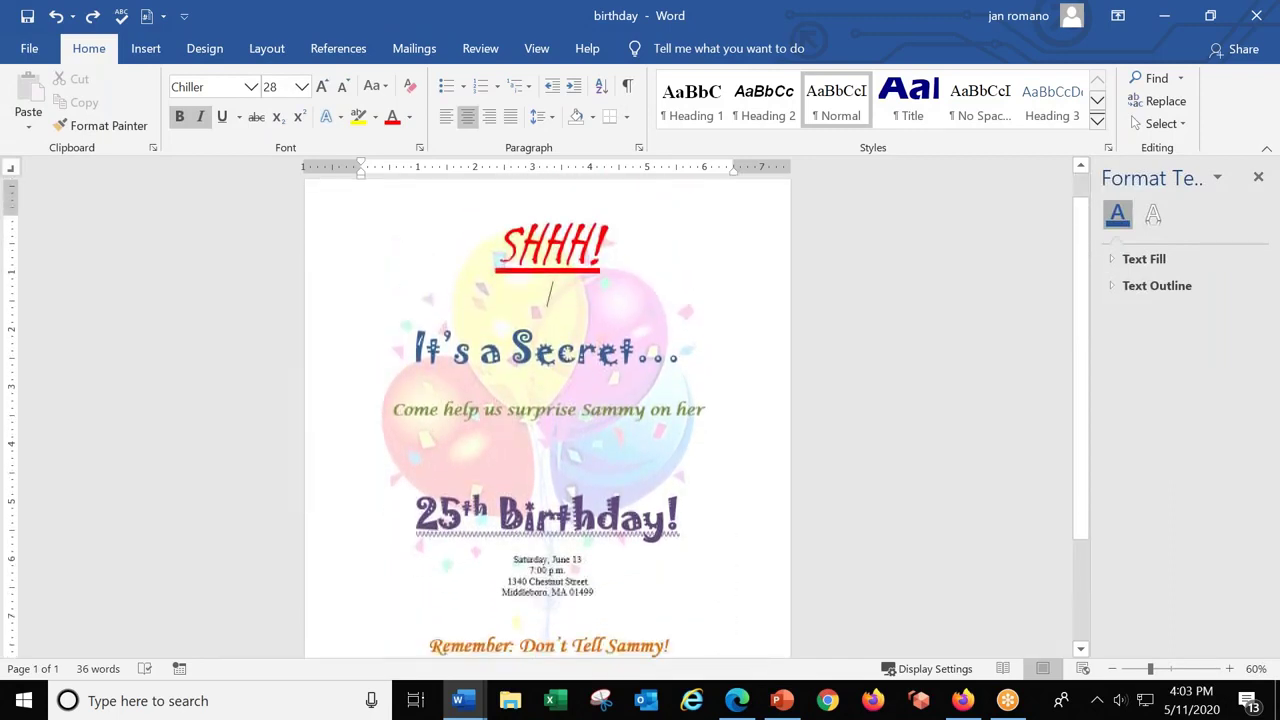
pyautogui.scroll(1, 549, 320)
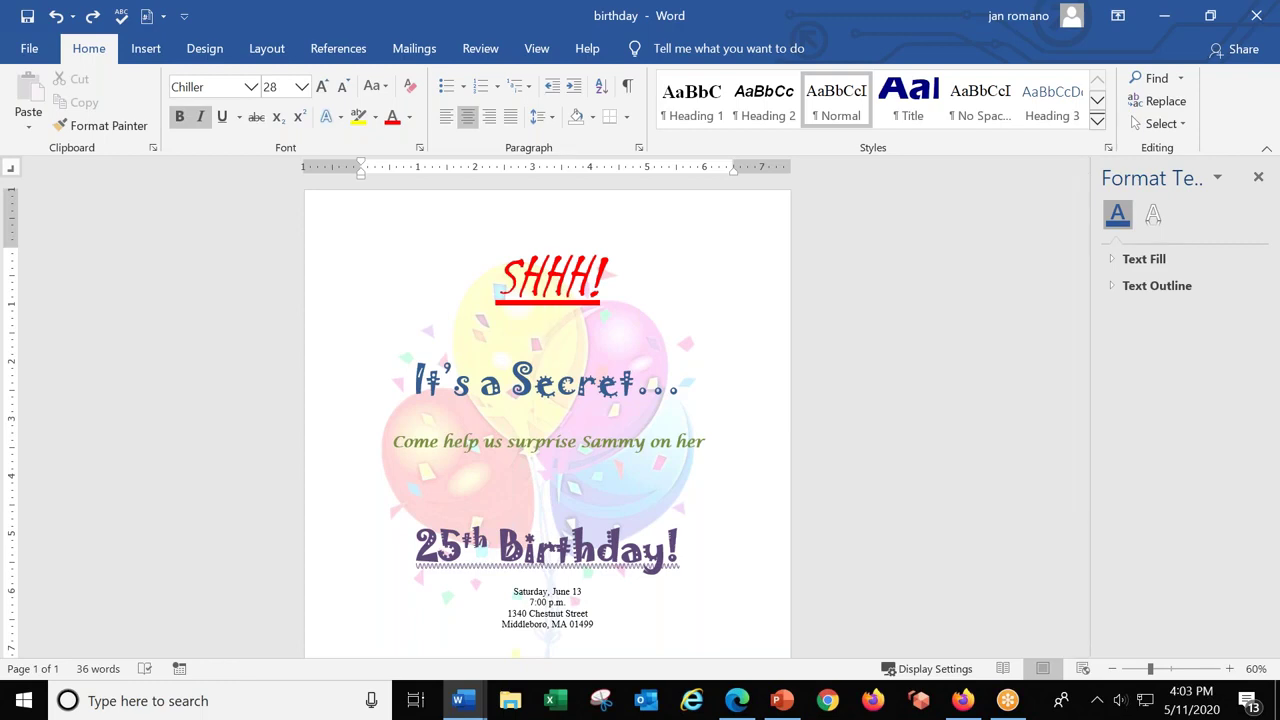
pyautogui.scroll(-1, 754, 385)
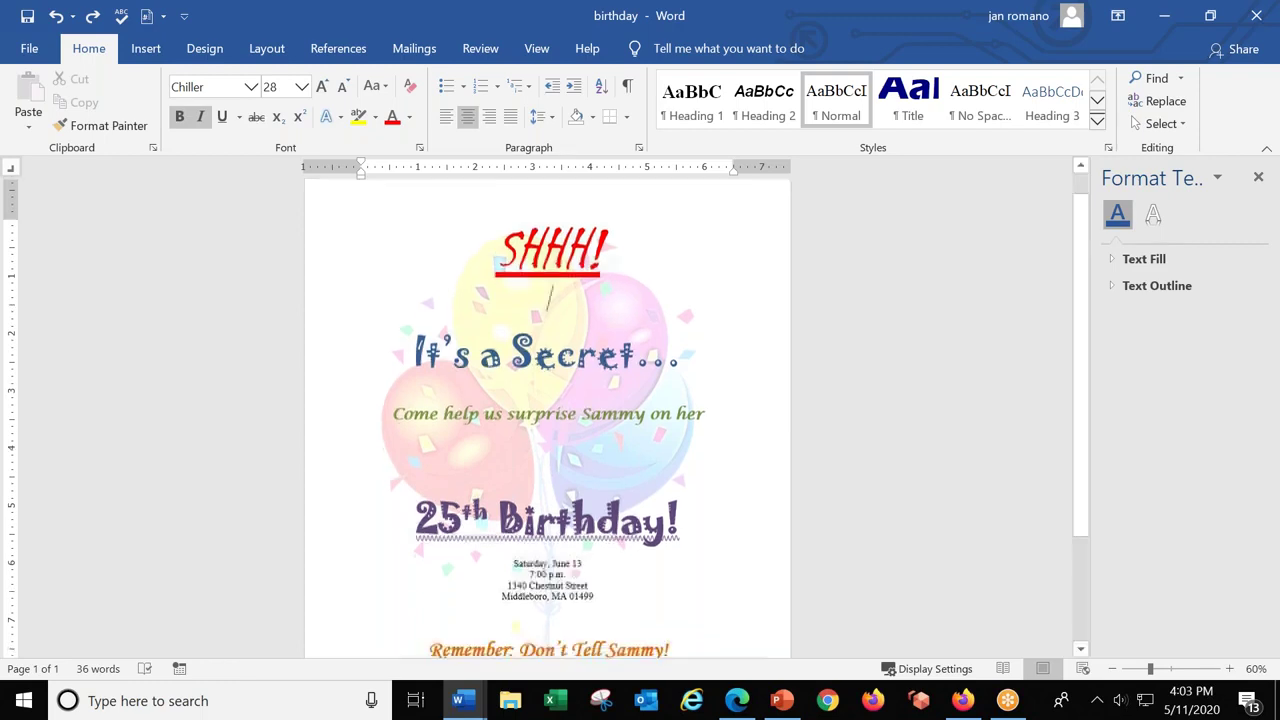
# Advance the PowerPoint lesson to the Text Boxes slide, then return to the Columns North Country Project document.
pyautogui.click(782, 701)
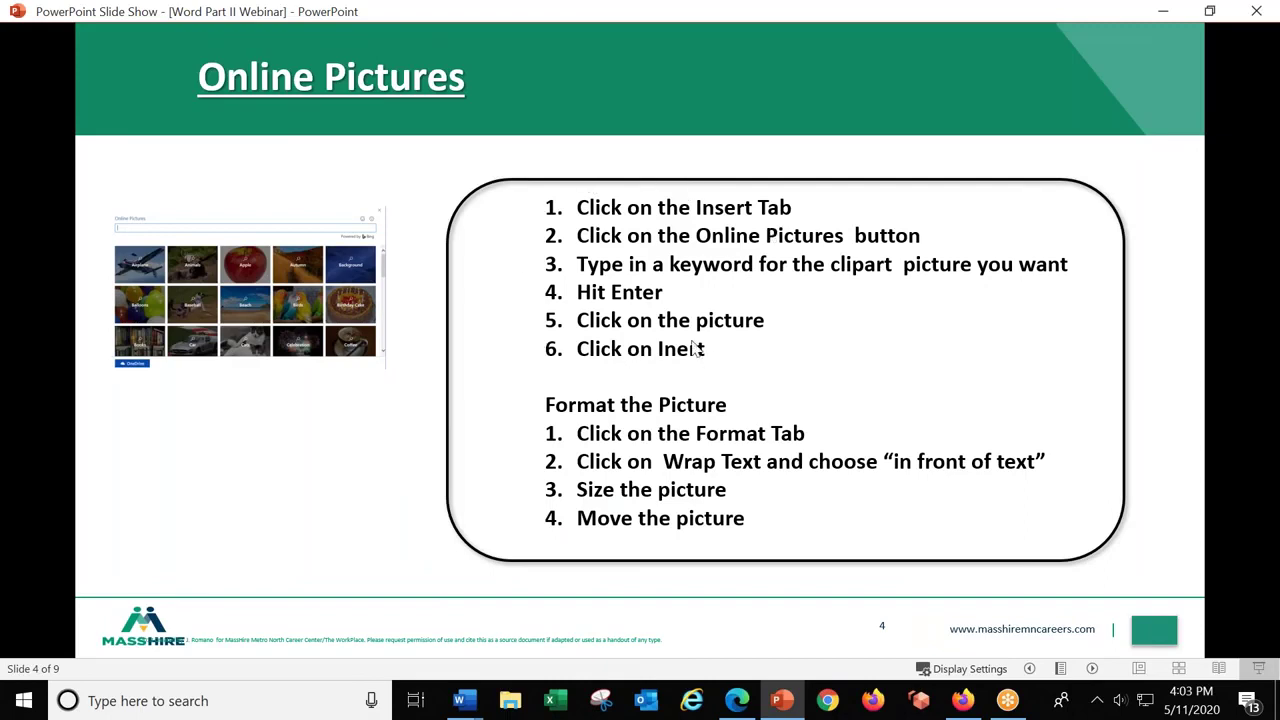
pyautogui.click(329, 444)
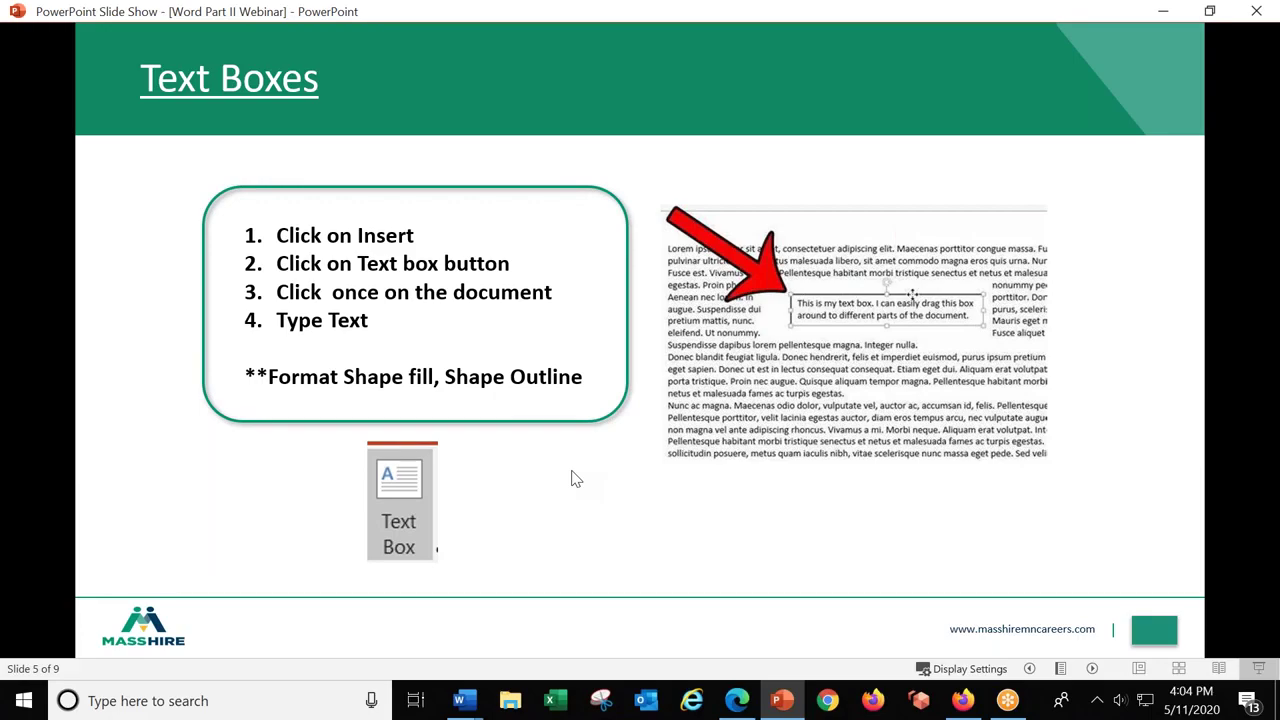
pyautogui.moveTo(476, 706)
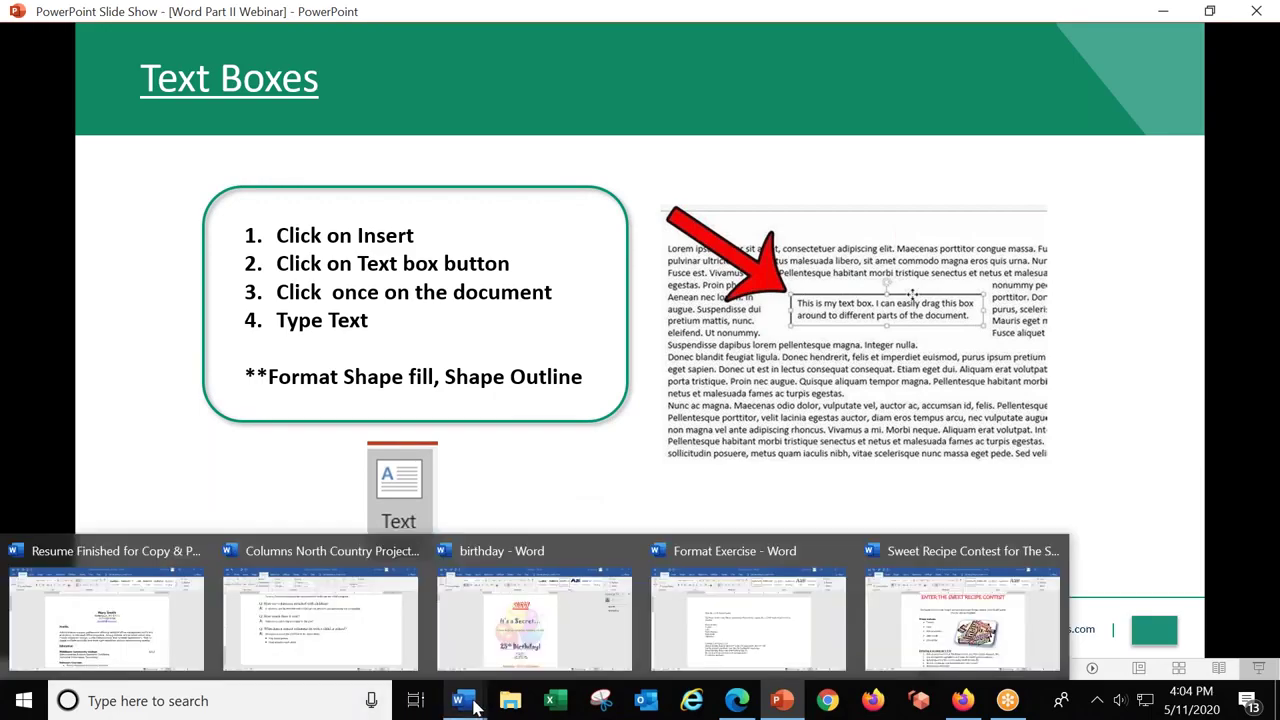
pyautogui.click(368, 632)
pyautogui.scroll(12, 580, 510)
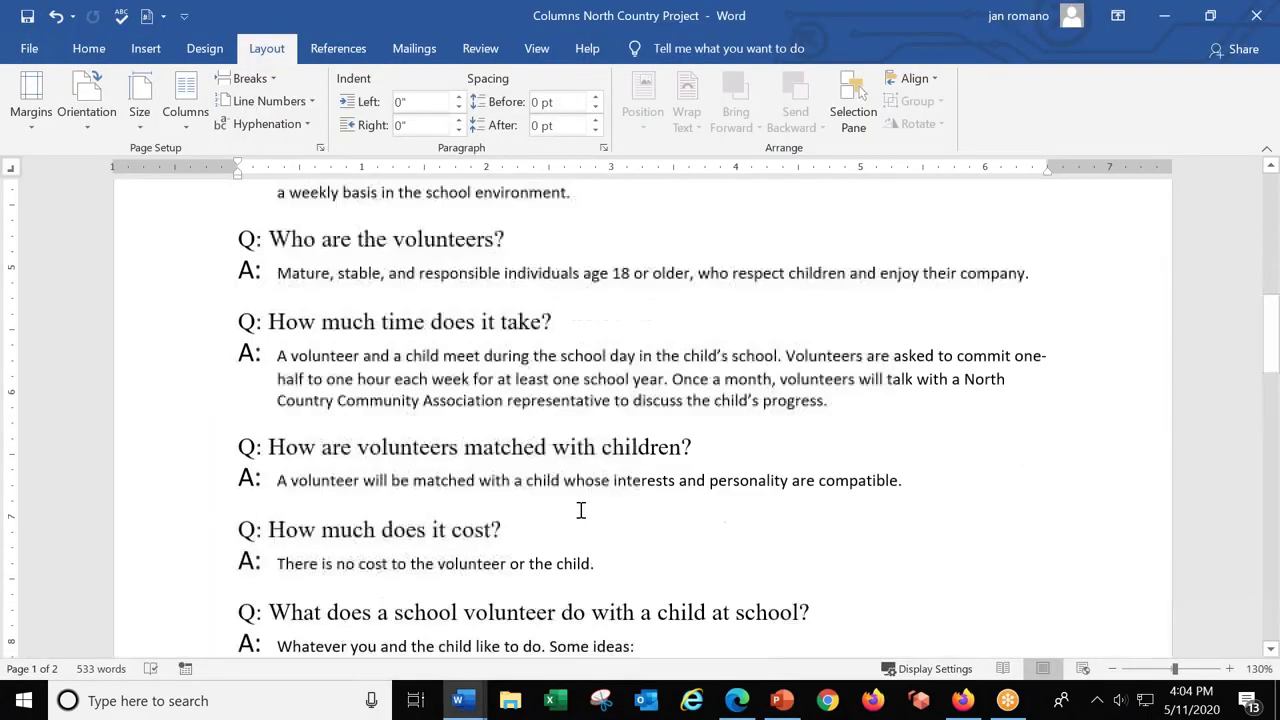
pyautogui.scroll(-10, 580, 510)
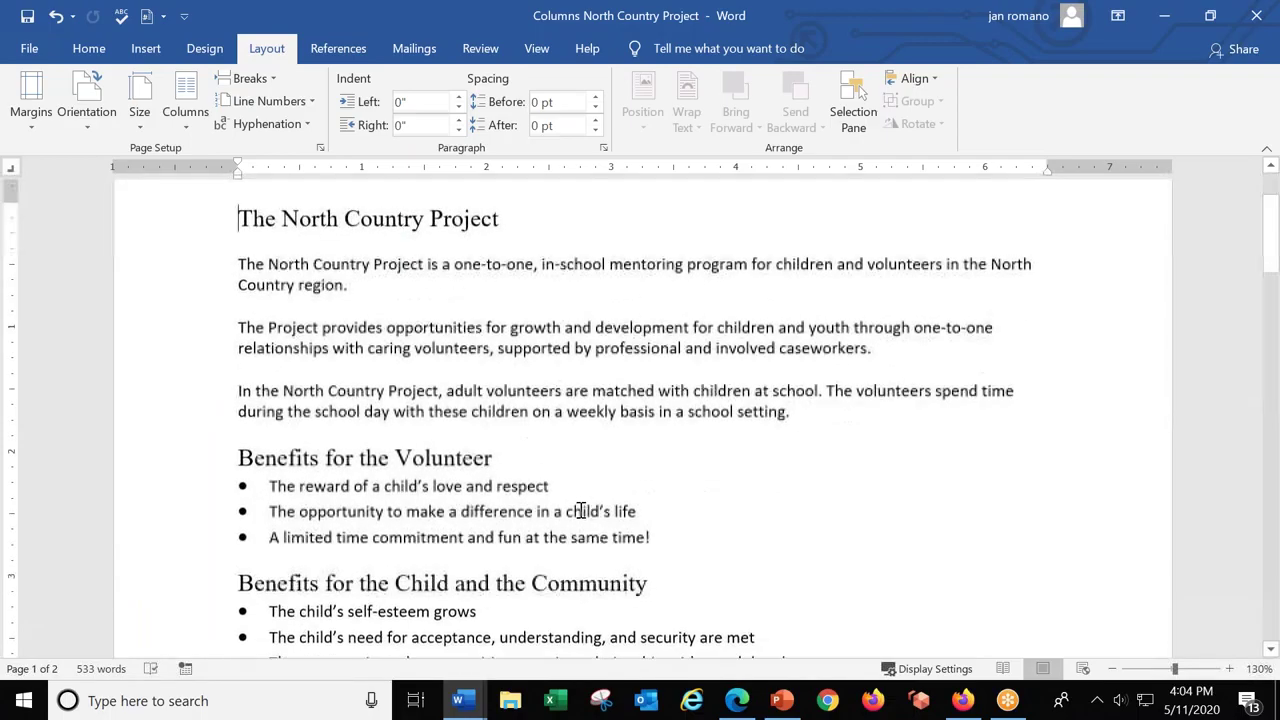
# Add a Simple Text Box from the built-in Text Box gallery to the North Country Project page.
pyautogui.scroll(-5, 580, 516)
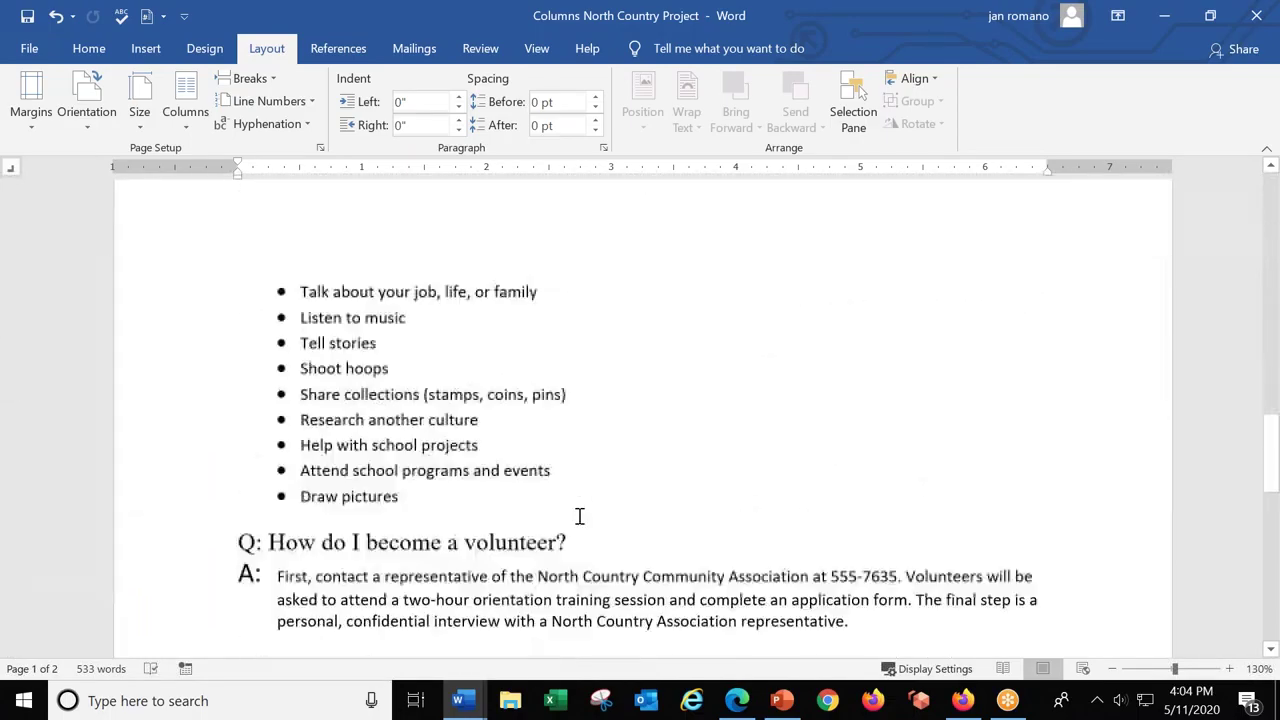
pyautogui.scroll(5, 580, 516)
pyautogui.scroll(12, 580, 516)
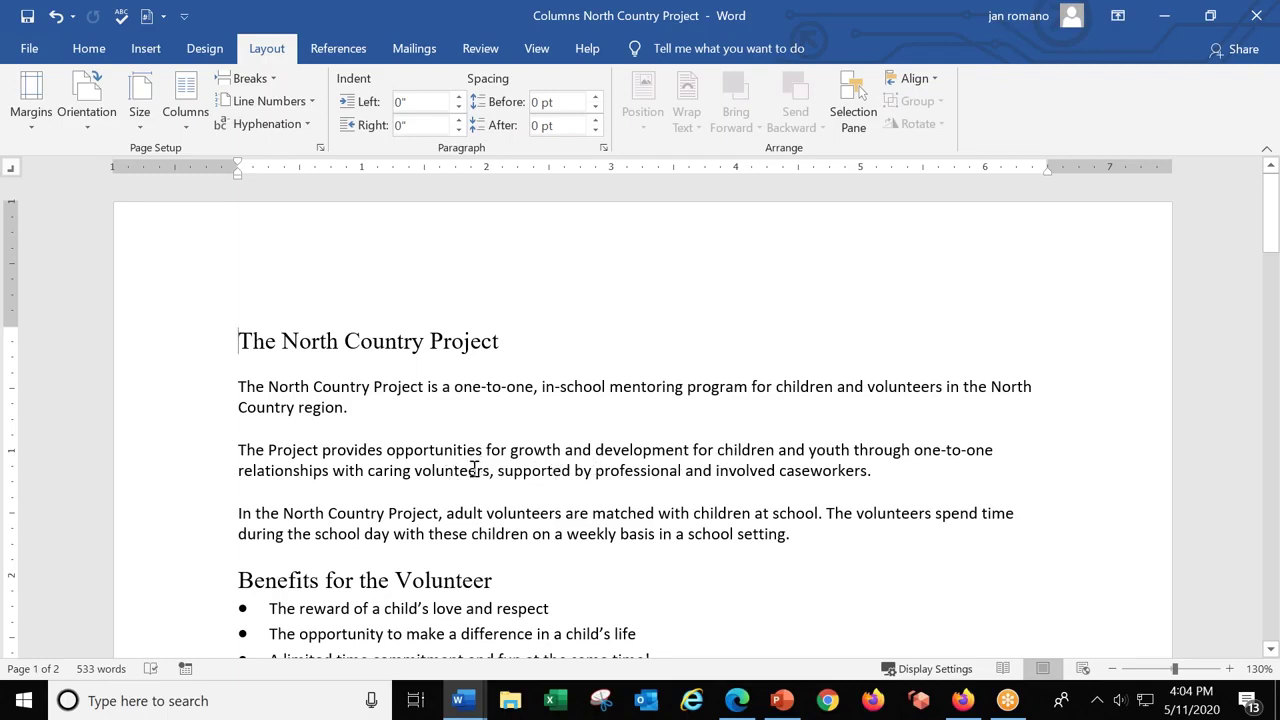
pyautogui.click(142, 50)
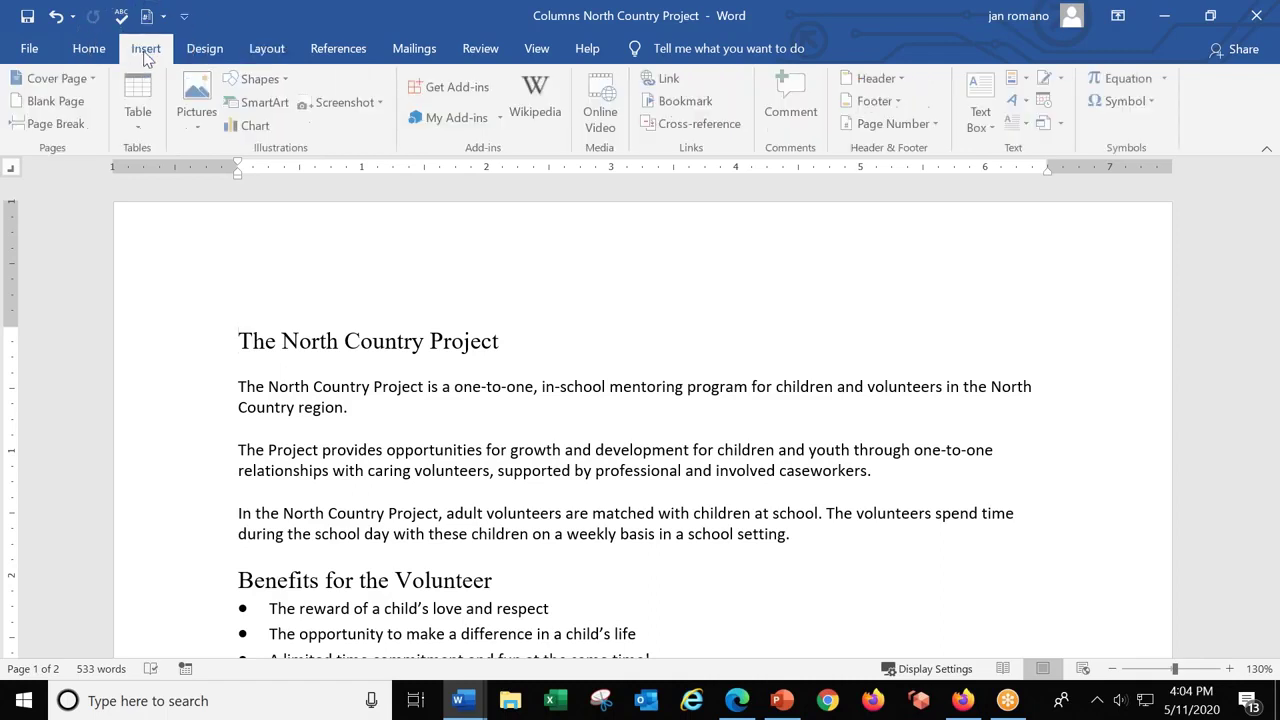
pyautogui.click(145, 52)
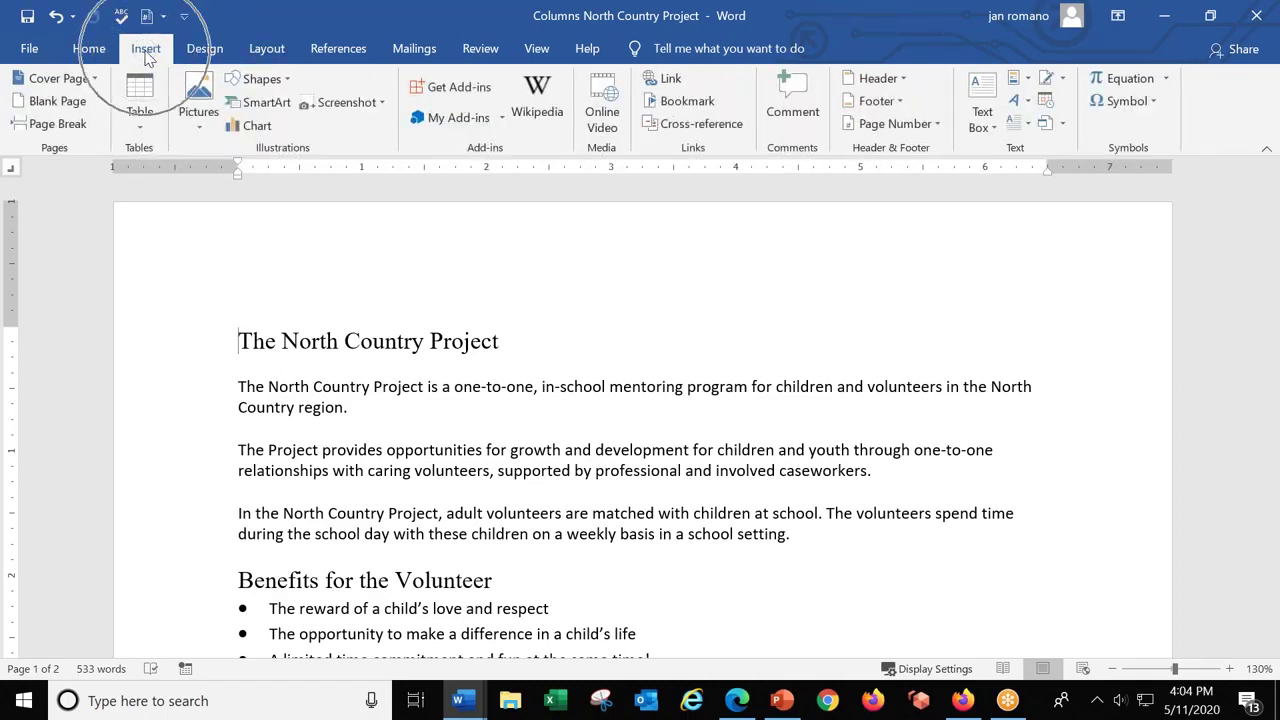
pyautogui.click(986, 125)
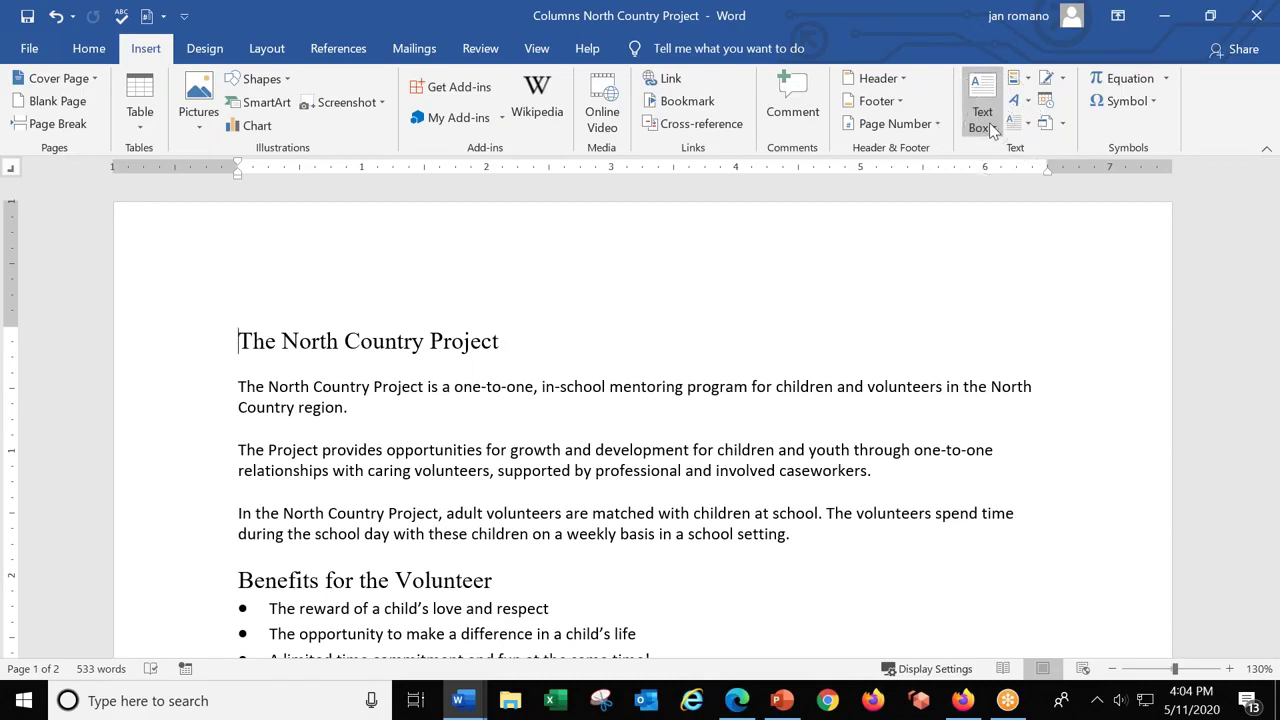
pyautogui.click(990, 130)
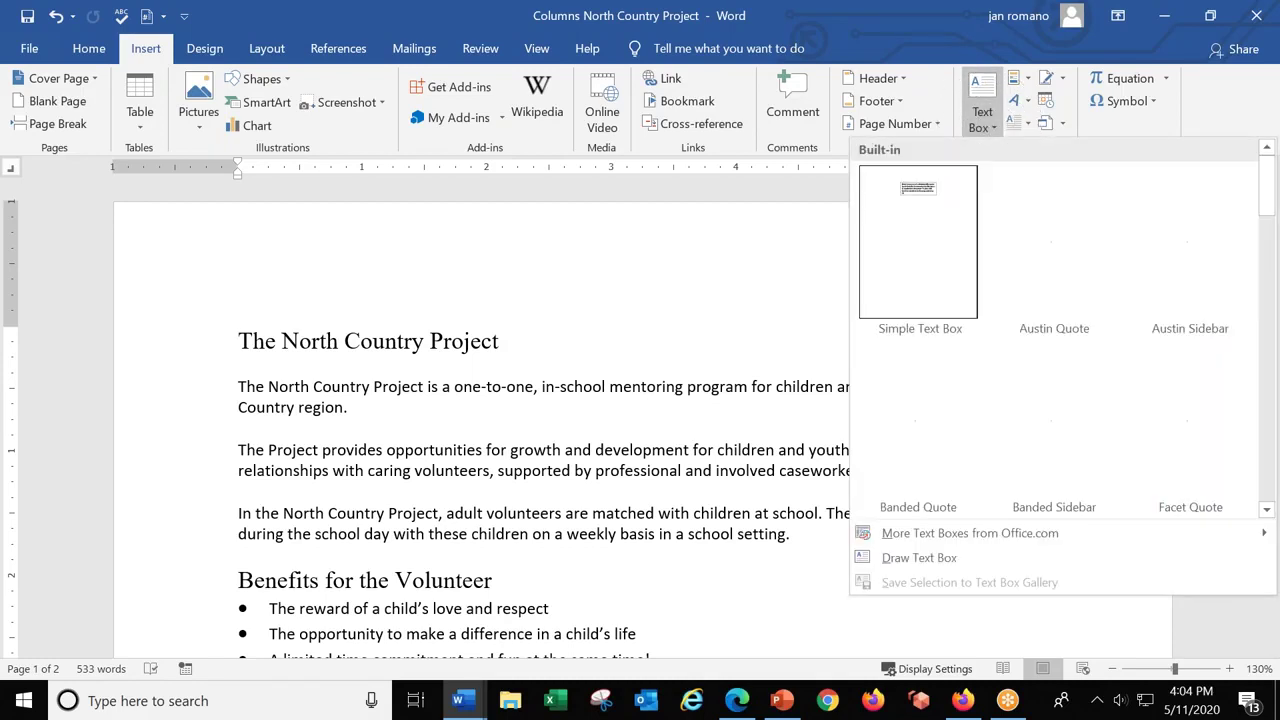
pyautogui.click(938, 231)
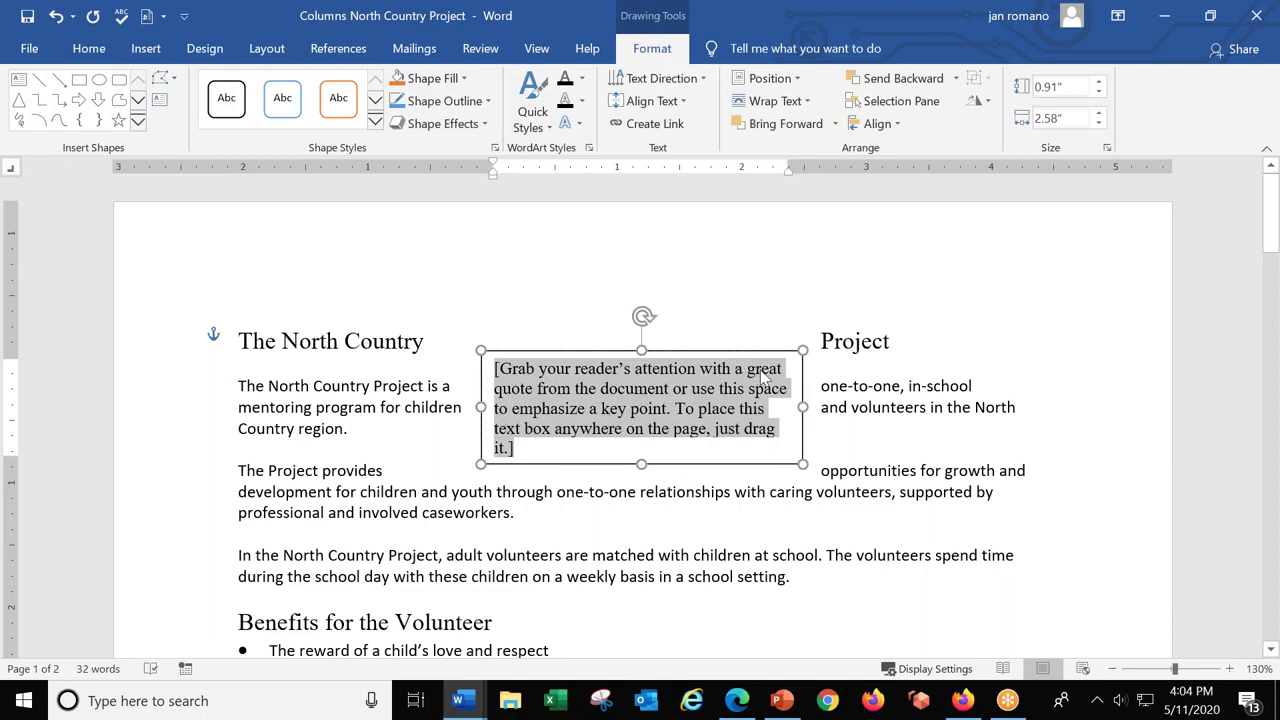
# Type 'MassHire Metro North Career Center' into the text box and drag it into the second paragraph.
pyautogui.write('M')
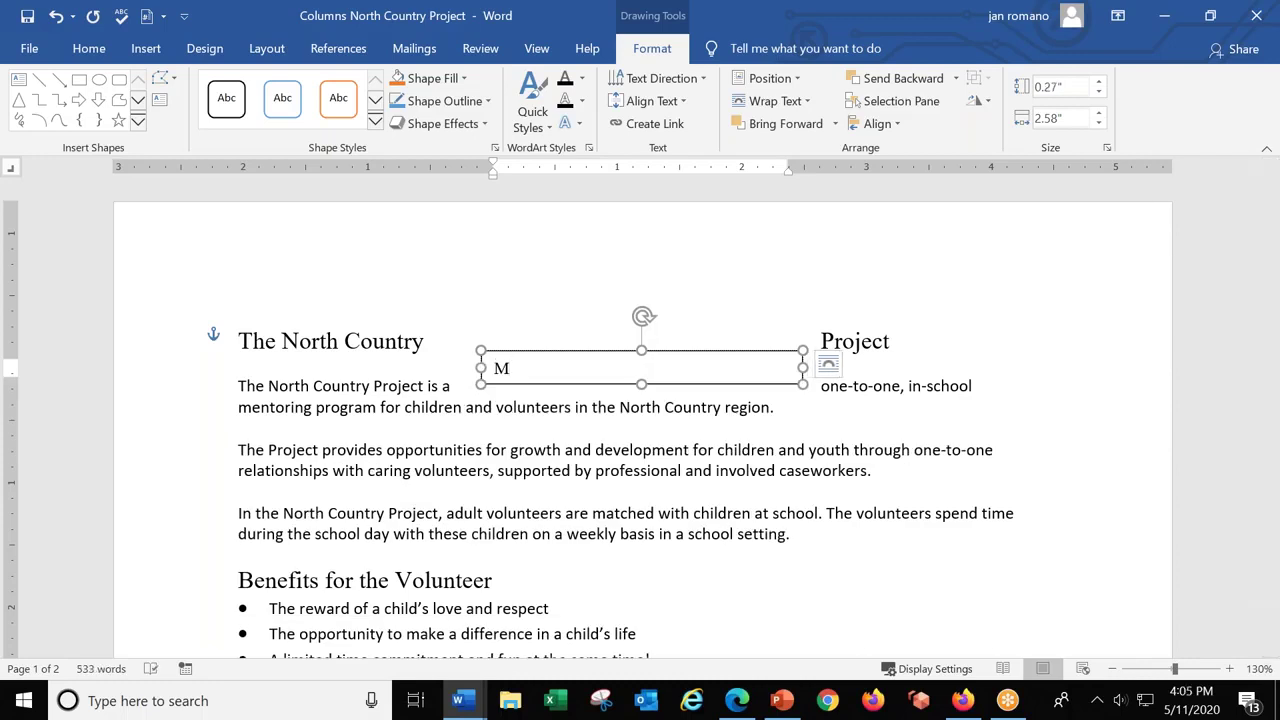
pyautogui.write('assHire Metro North Career Center')
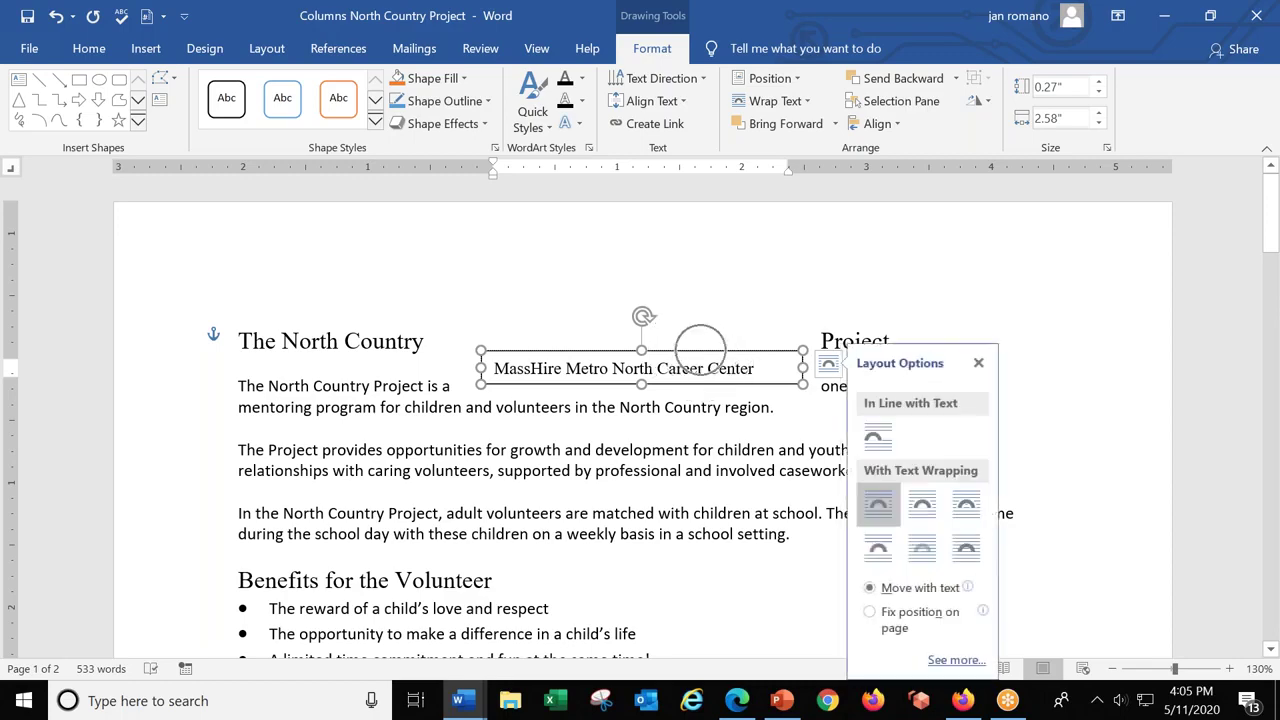
pyautogui.moveTo(703, 352); pyautogui.dragTo(643, 459)
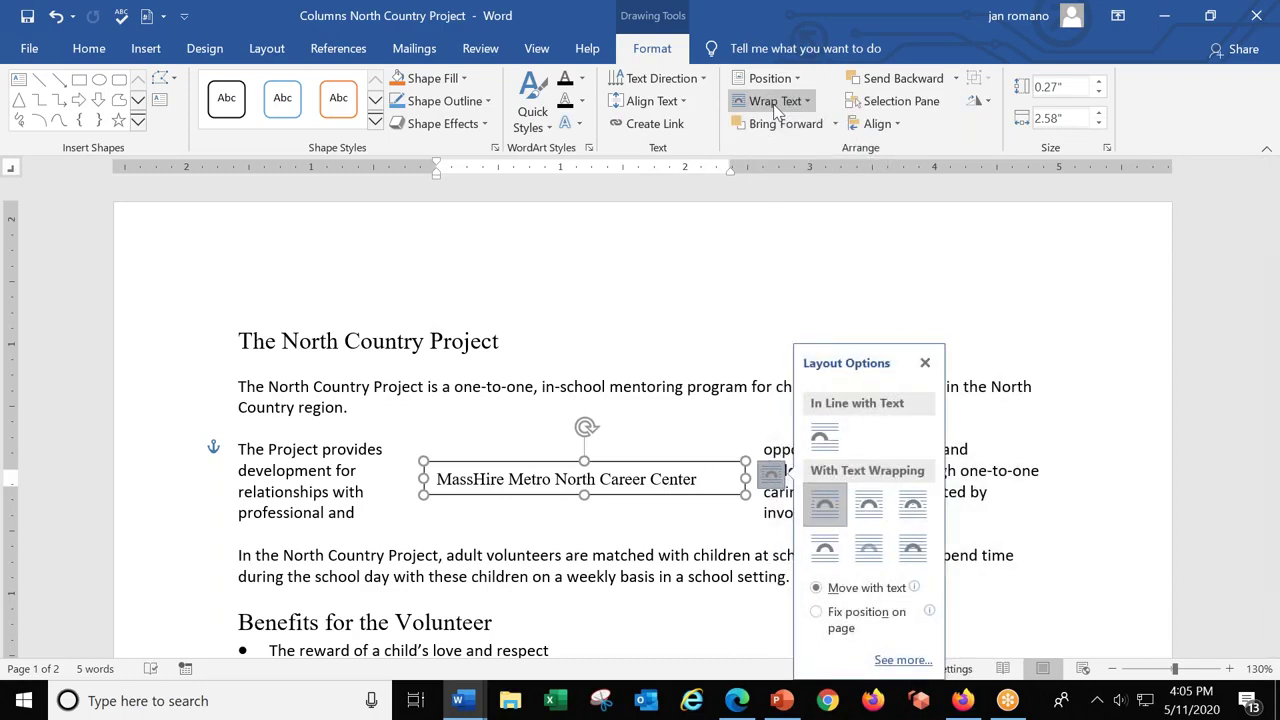
# Give the MassHire text box Tight wrapping and shift it left within the paragraph.
pyautogui.click(775, 101)
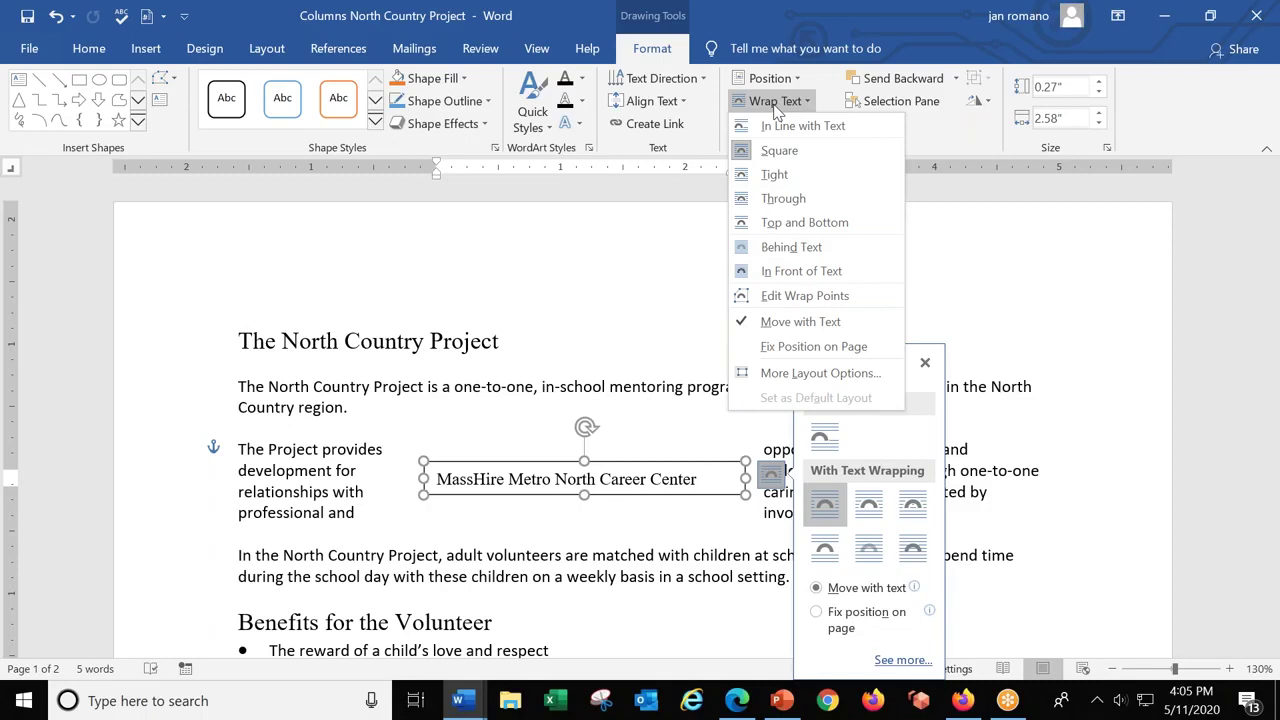
pyautogui.click(775, 176)
pyautogui.moveTo(650, 472); pyautogui.dragTo(573, 470)
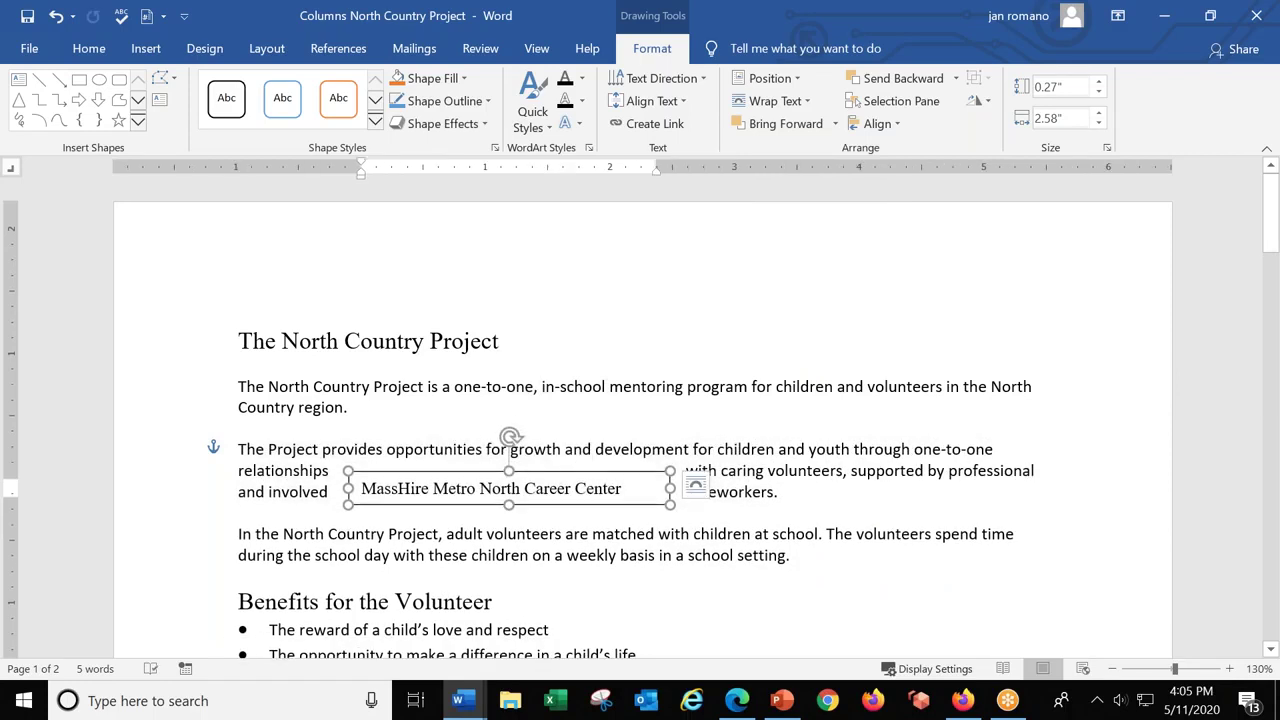
# Switch to Top and Bottom wrapping, place the box above the title, and tilt it.
pyautogui.click(788, 103)
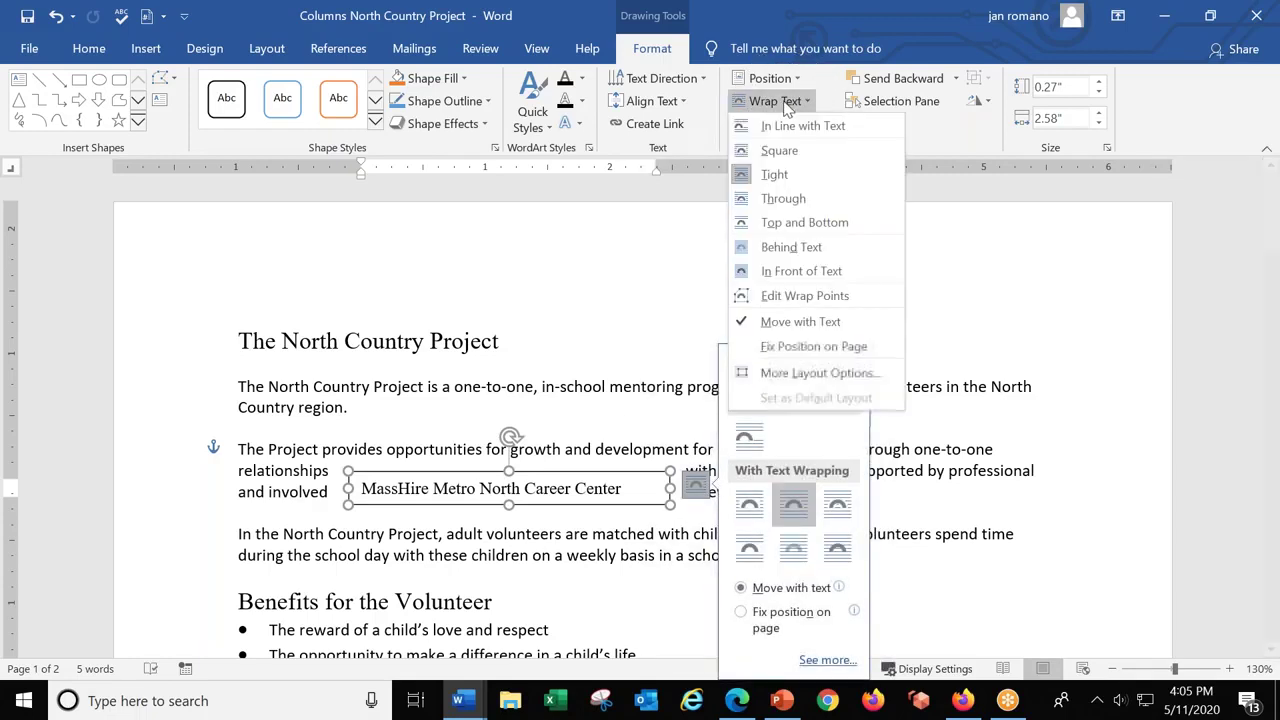
pyautogui.click(770, 224)
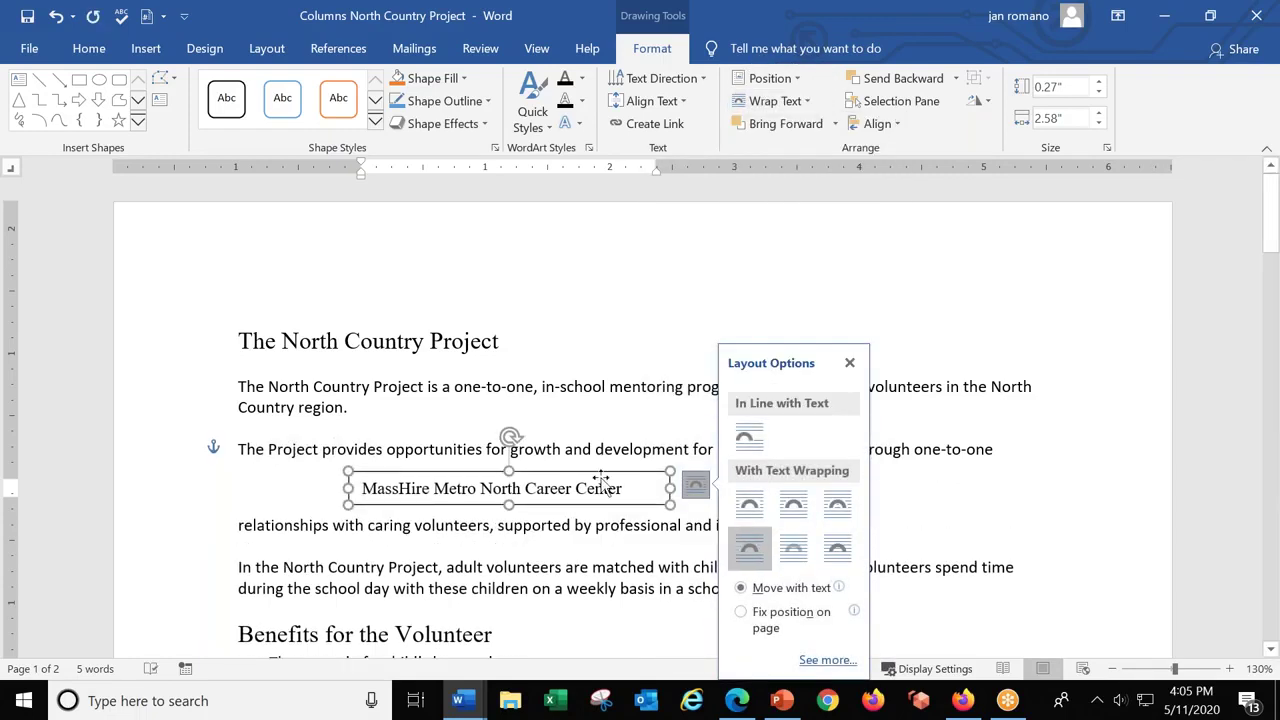
pyautogui.moveTo(572, 512); pyautogui.dragTo(641, 501)
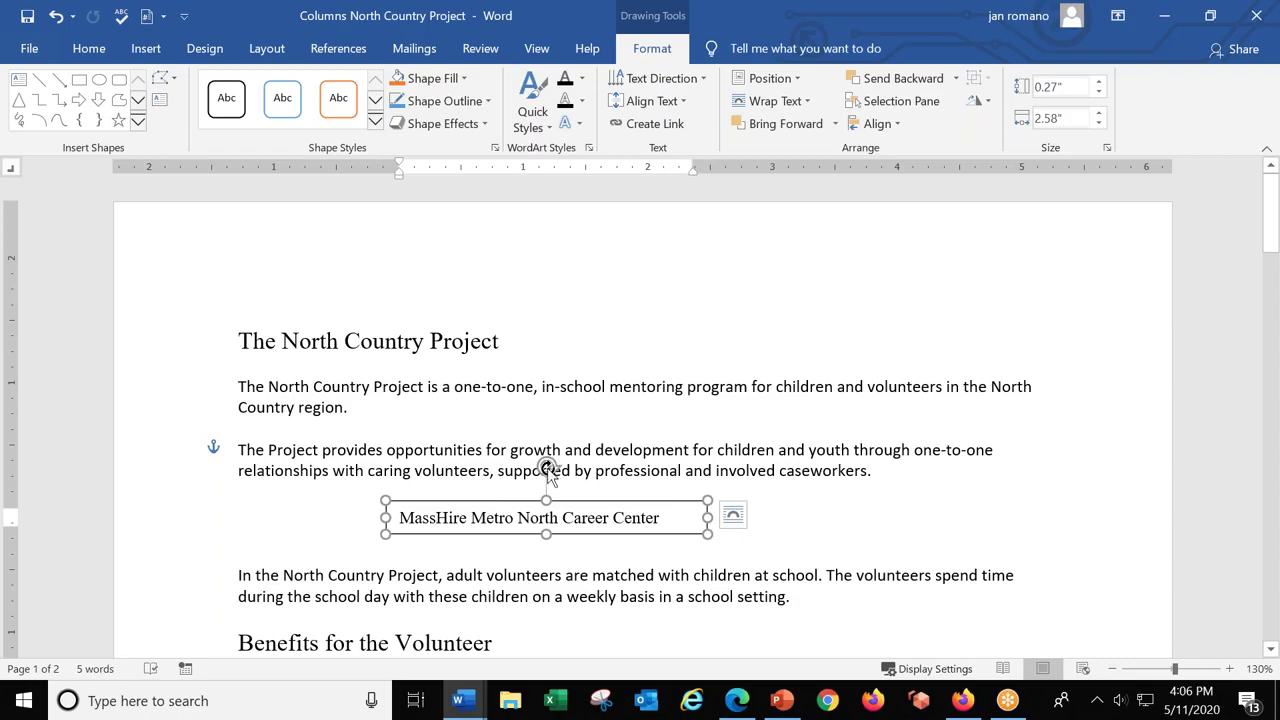
pyautogui.moveTo(572, 500); pyautogui.dragTo(706, 291)
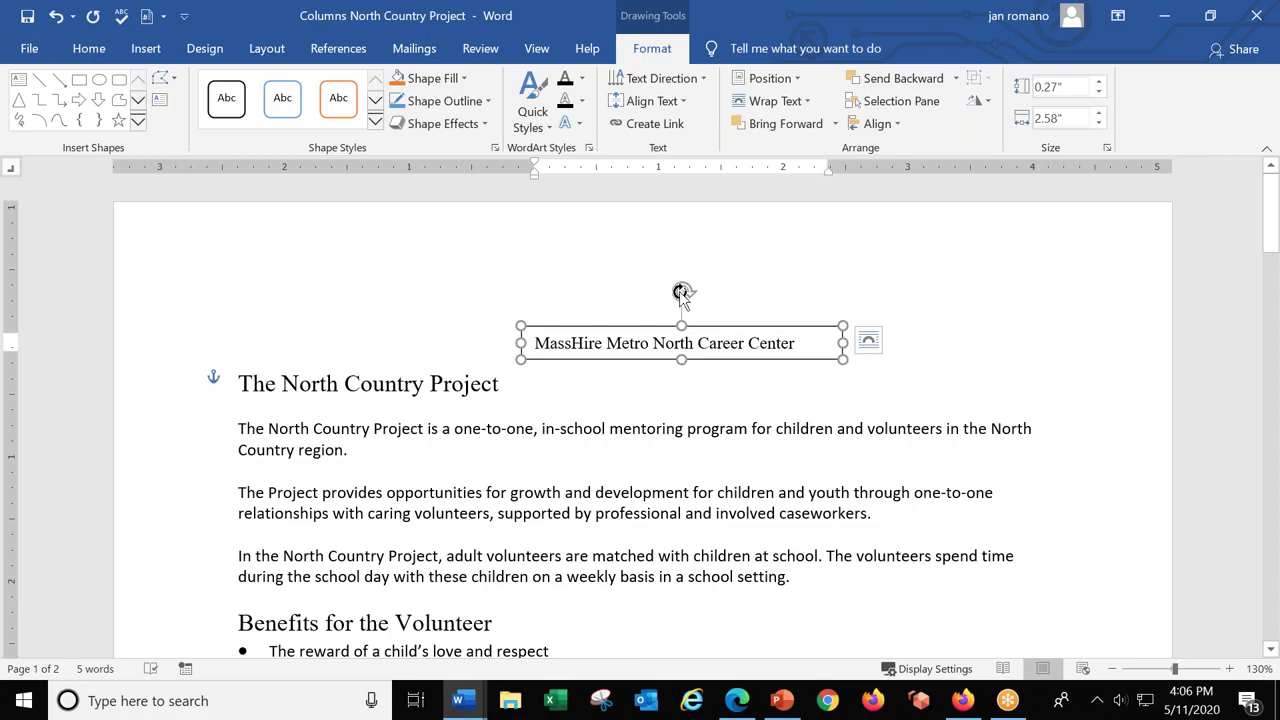
pyautogui.moveTo(681, 293); pyautogui.dragTo(667, 346)
# Rotate the MassHire text box into a steep diagonal.
pyautogui.click(866, 342)
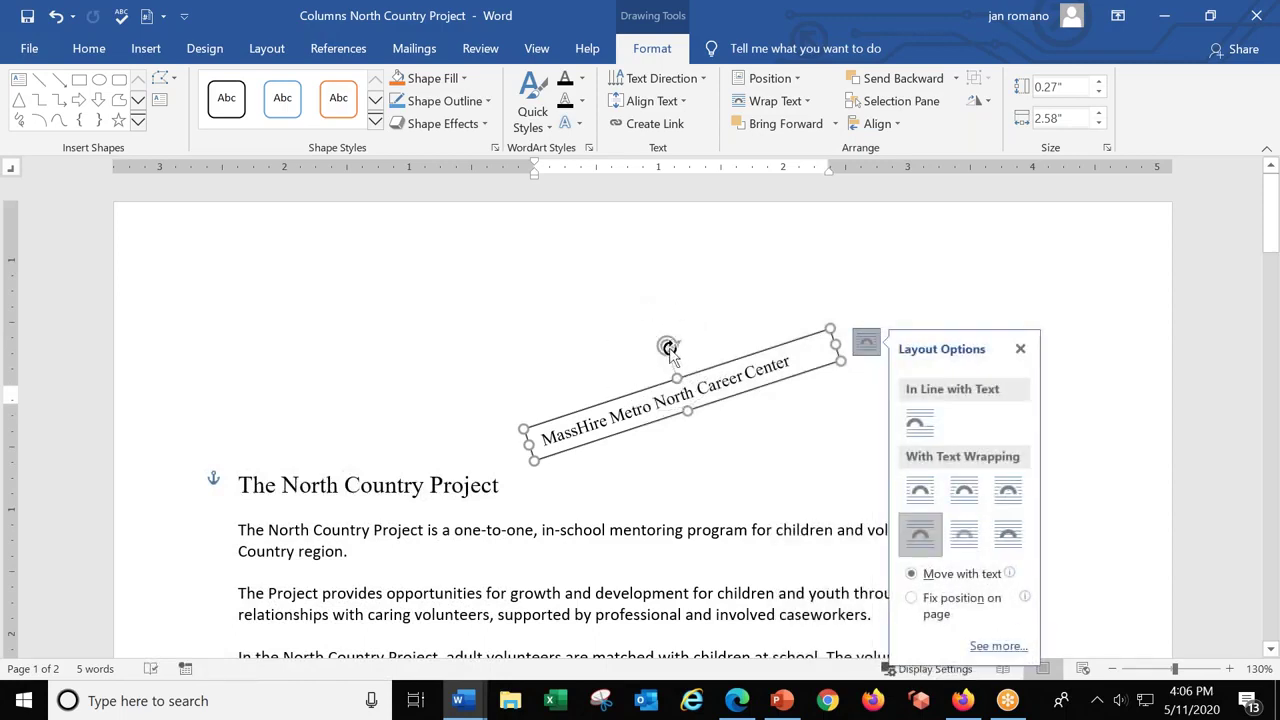
pyautogui.click(668, 347)
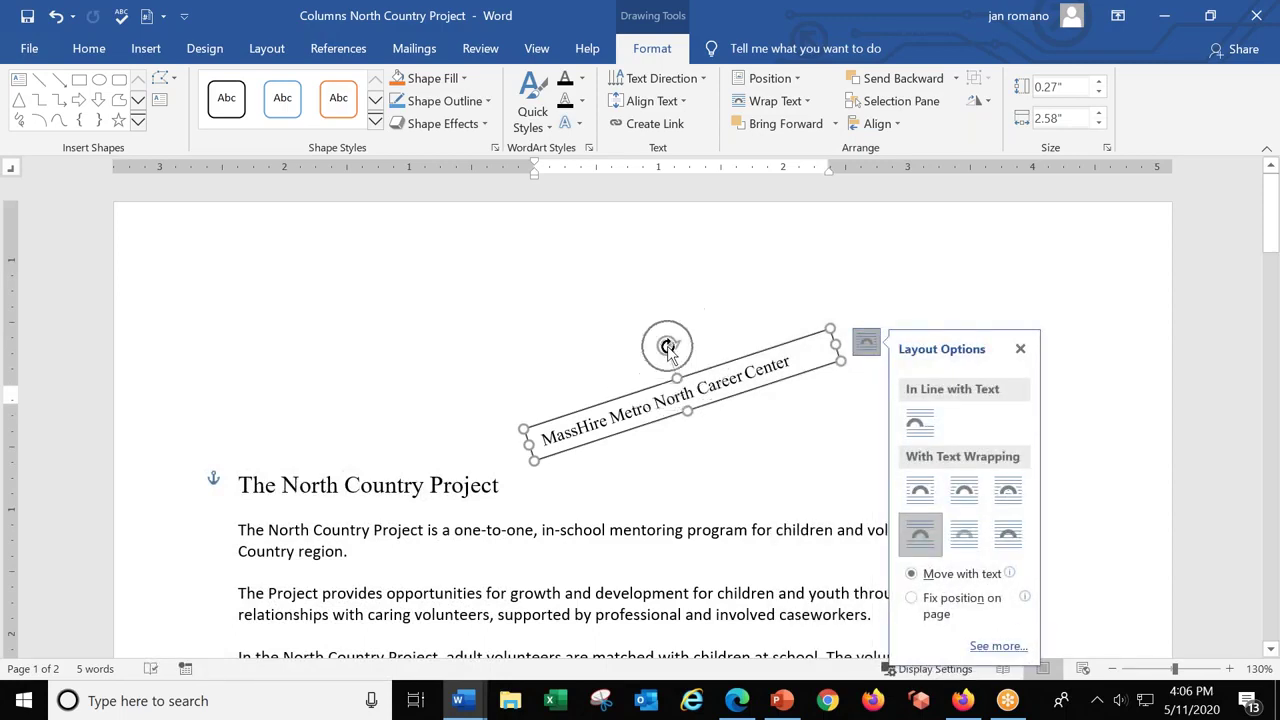
pyautogui.moveTo(666, 343); pyautogui.dragTo(700, 369)
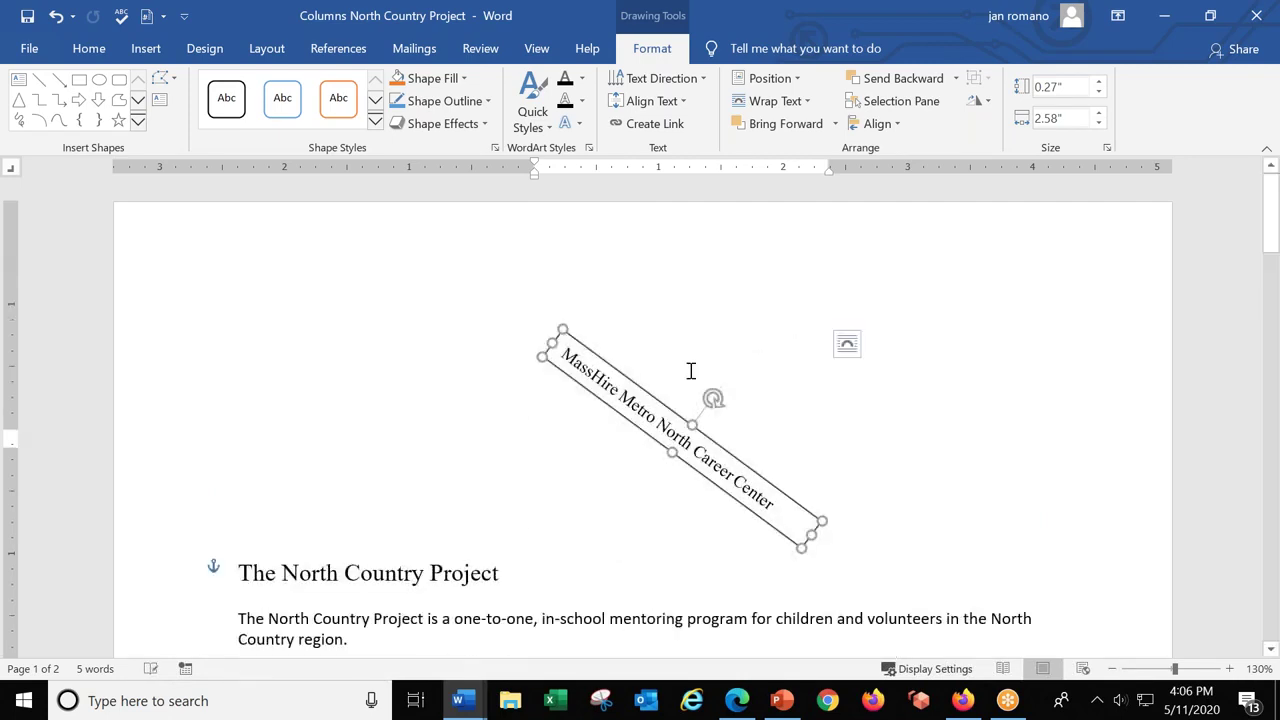
# Set the box to Behind Text, move it to the left margin, and rotate it vertical.
pyautogui.click(774, 101)
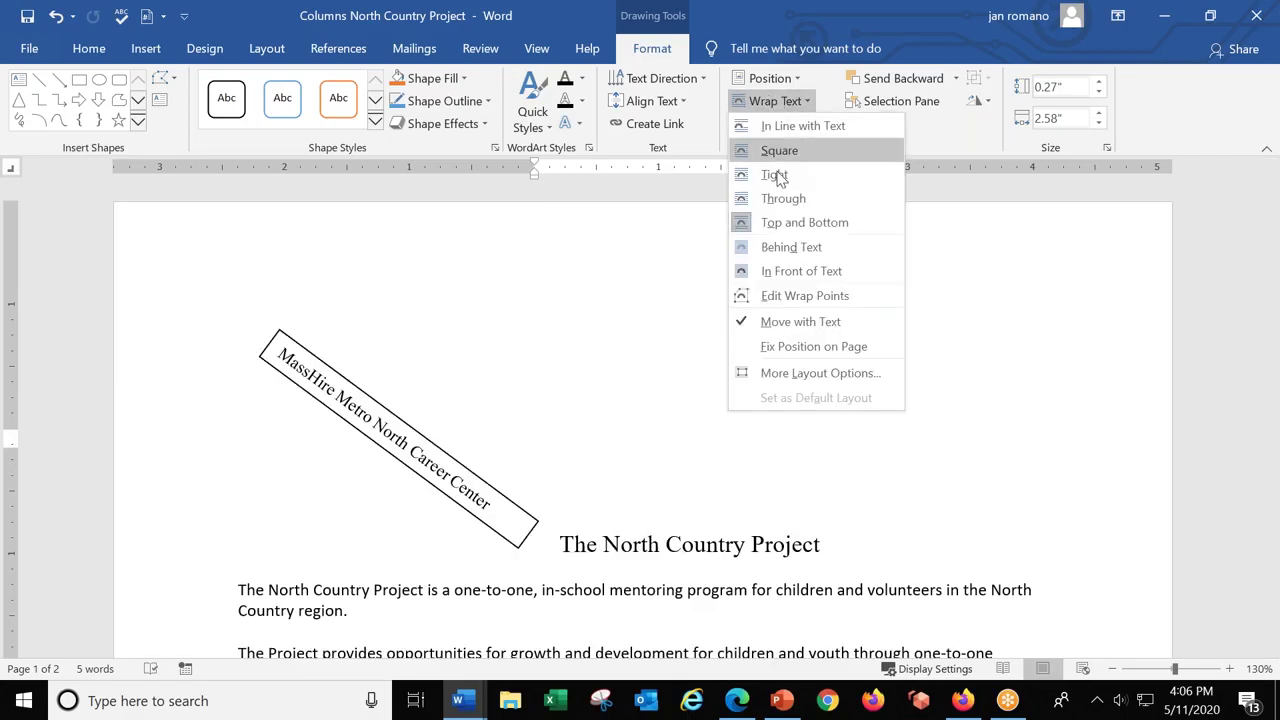
pyautogui.click(789, 258)
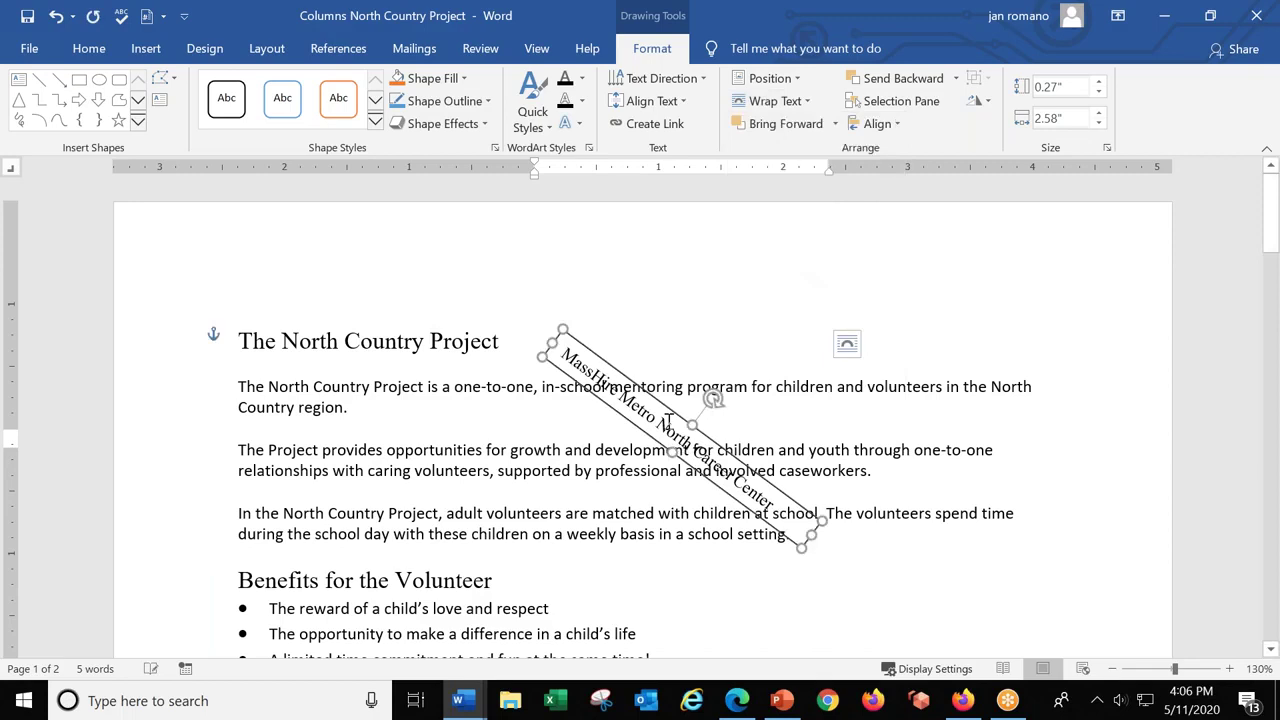
pyautogui.moveTo(668, 415); pyautogui.dragTo(590, 444)
pyautogui.moveTo(481, 421); pyautogui.dragTo(152, 382)
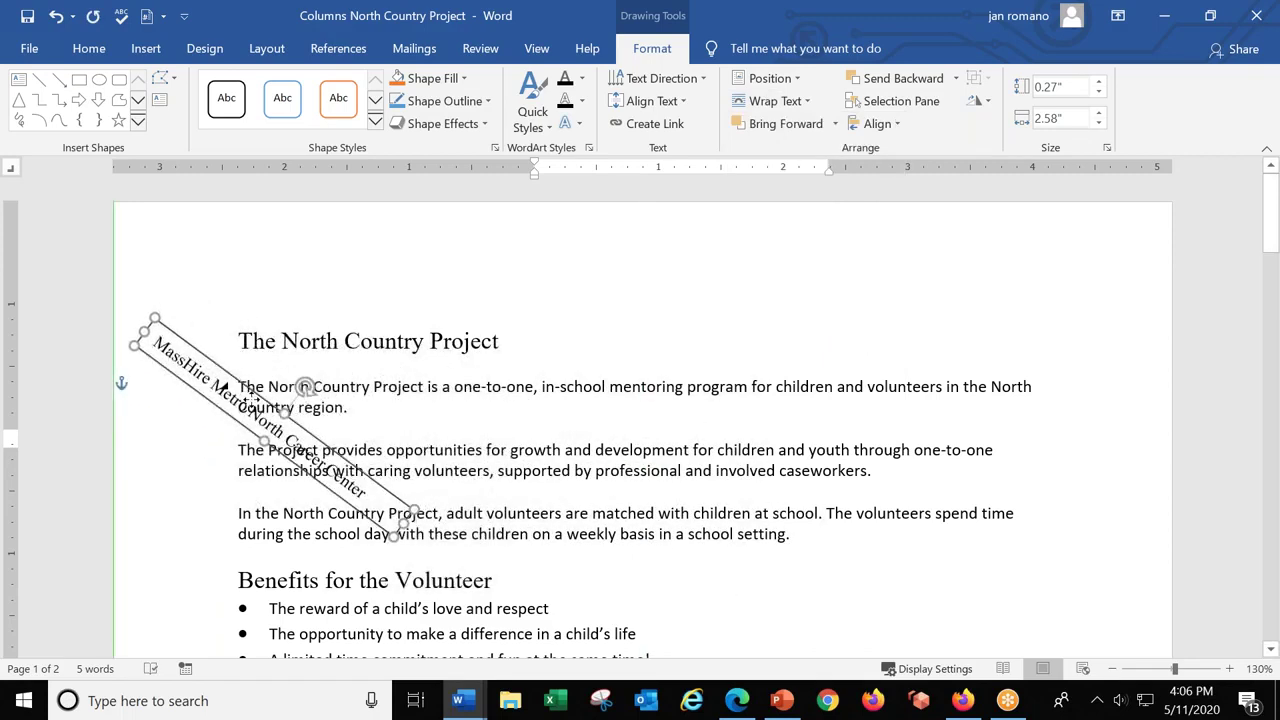
pyautogui.moveTo(305, 387); pyautogui.dragTo(305, 427)
pyautogui.moveTo(146, 425); pyautogui.dragTo(169, 421)
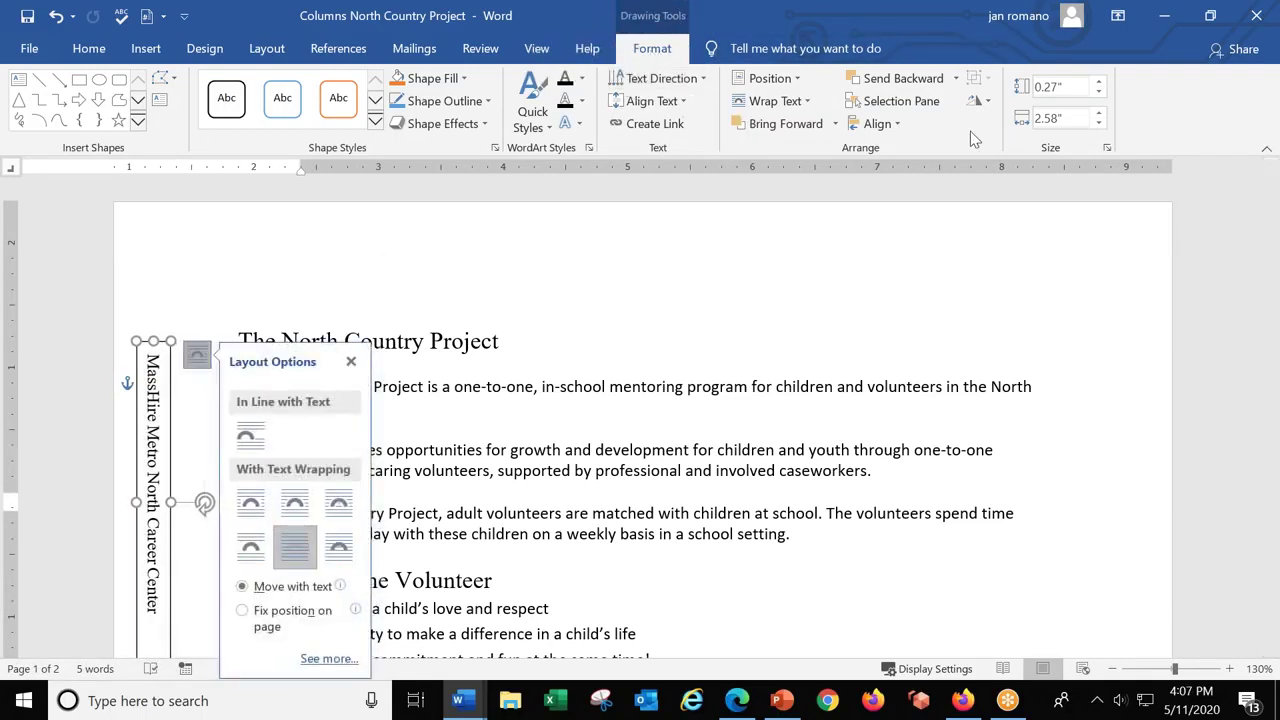
pyautogui.click(975, 101)
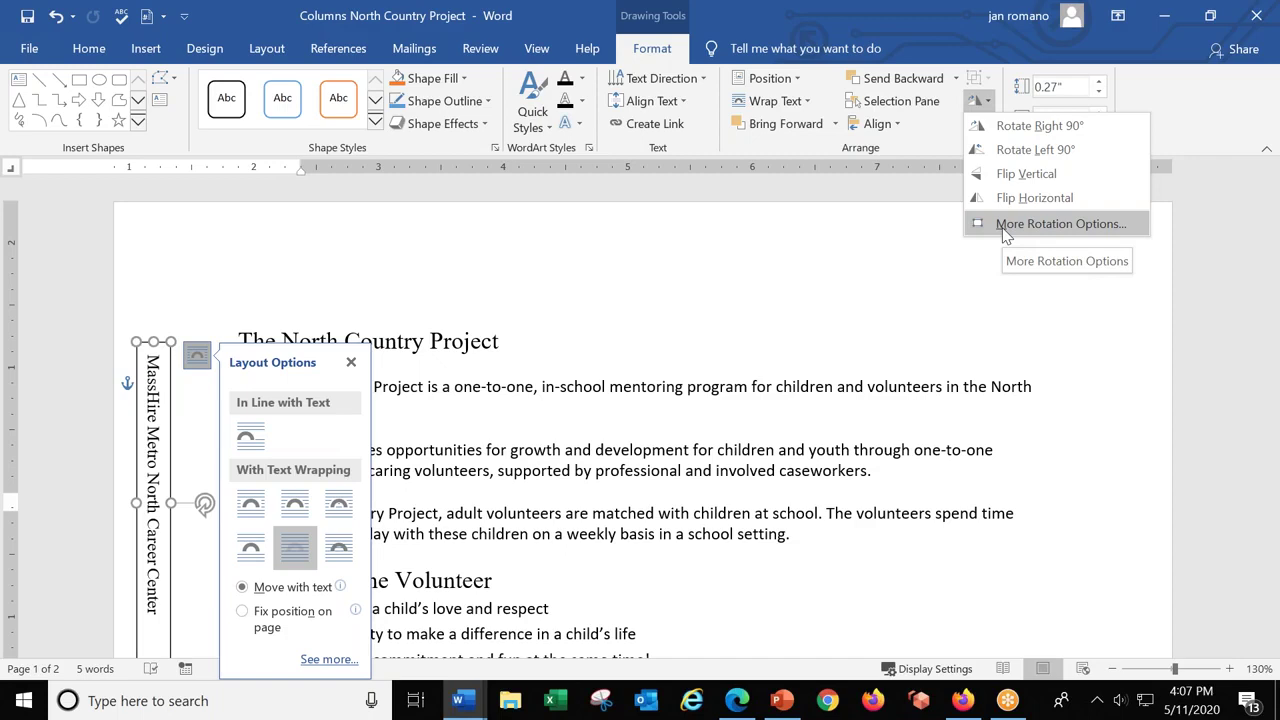
pyautogui.click(200, 277)
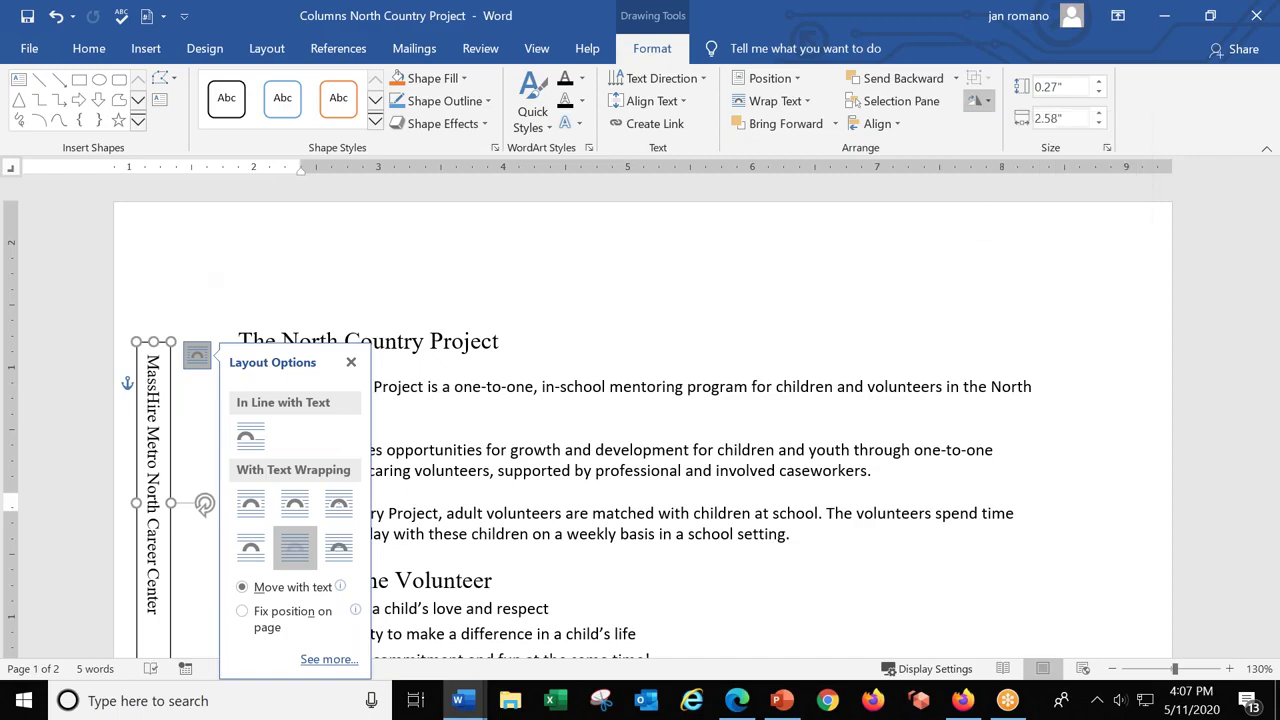
pyautogui.click(680, 289)
pyautogui.scroll(-3, 877, 406)
pyautogui.scroll(3, 879, 406)
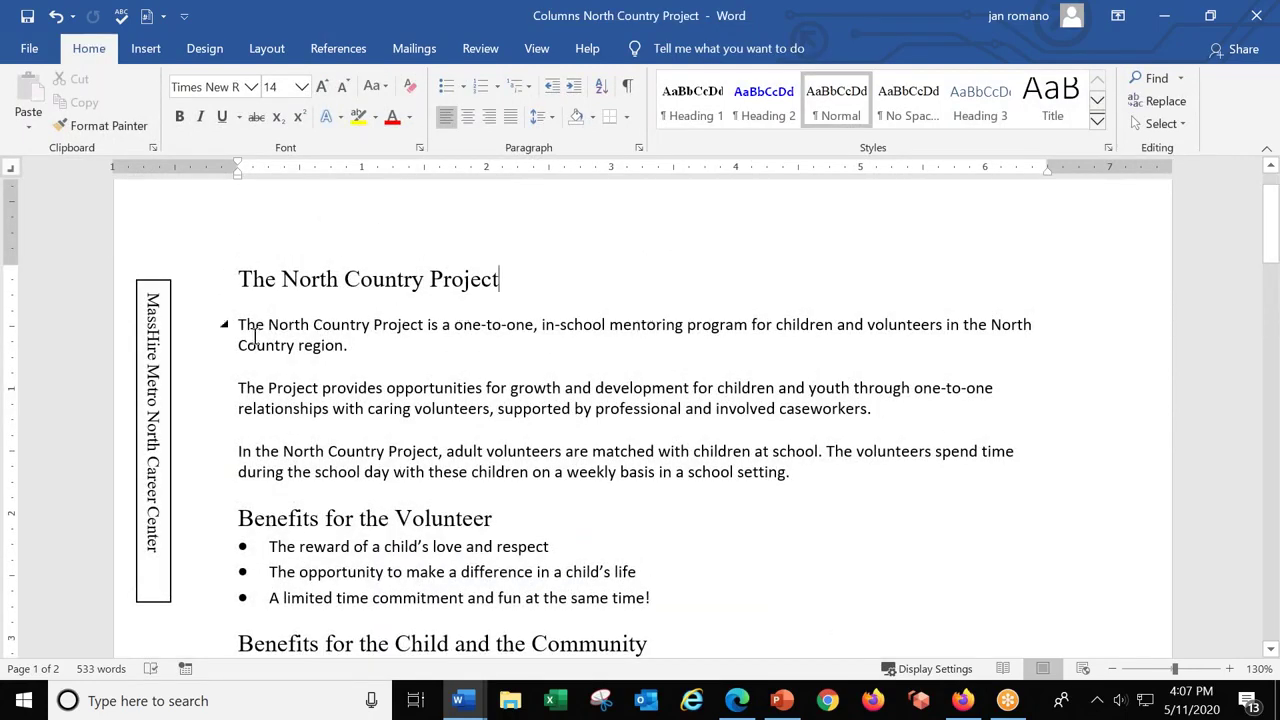
# Set the vertical MassHire text box's shape outline to No Outline.
pyautogui.click(171, 366)
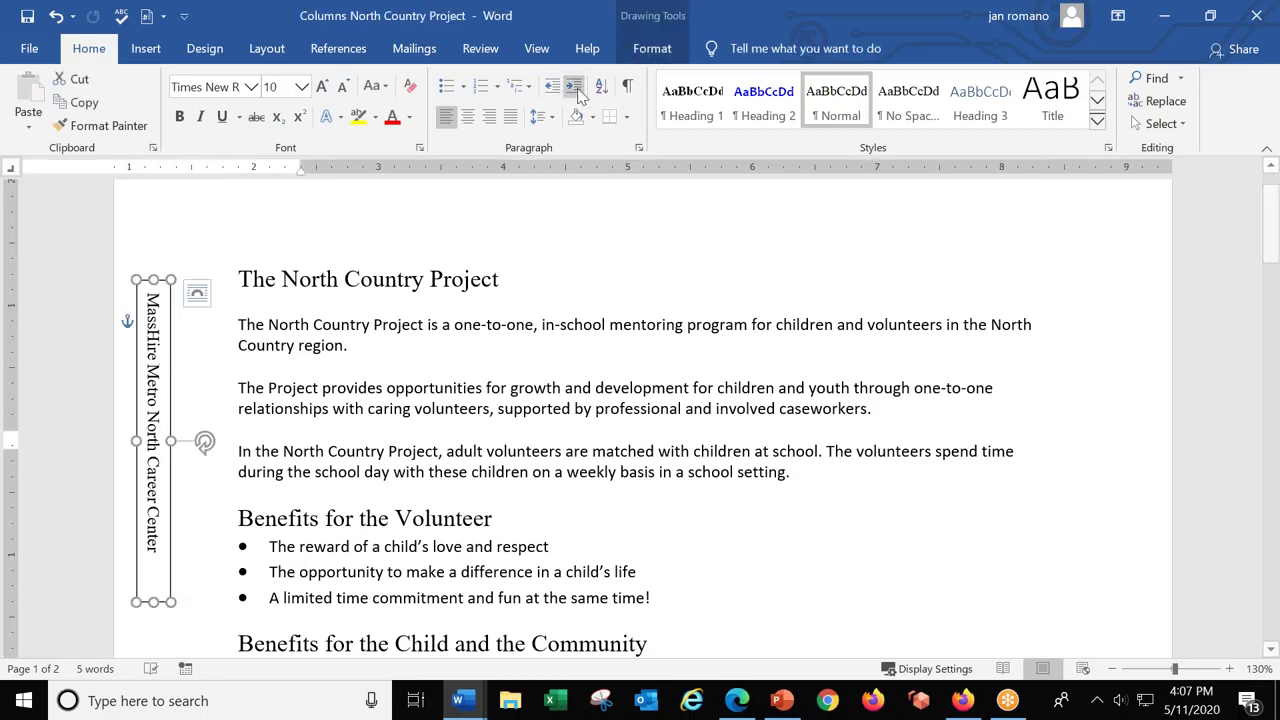
pyautogui.click(652, 50)
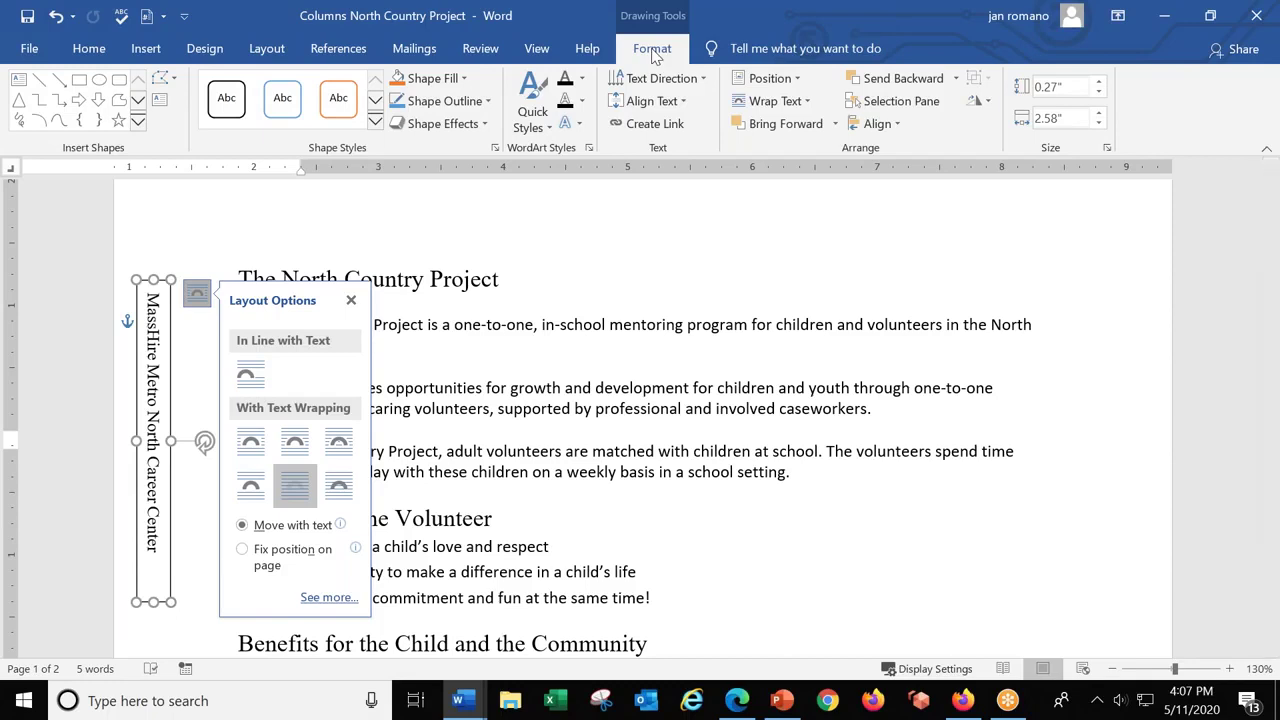
pyautogui.click(453, 104)
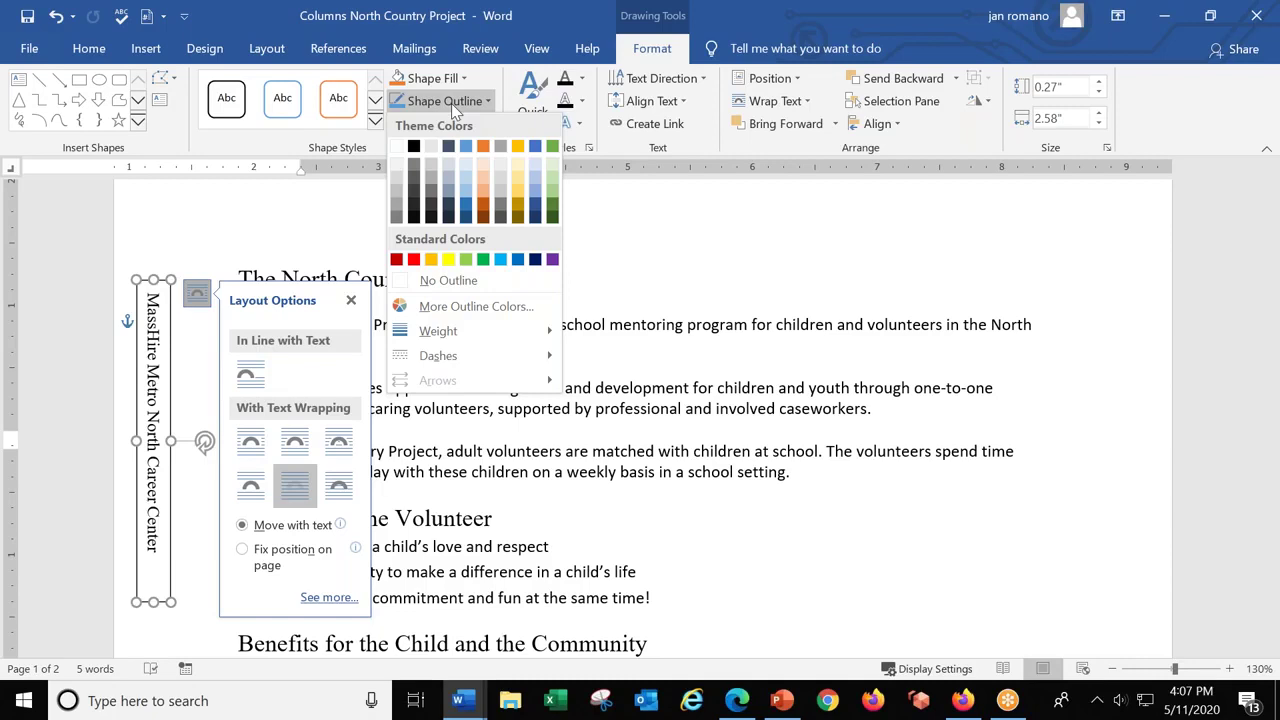
pyautogui.click(470, 283)
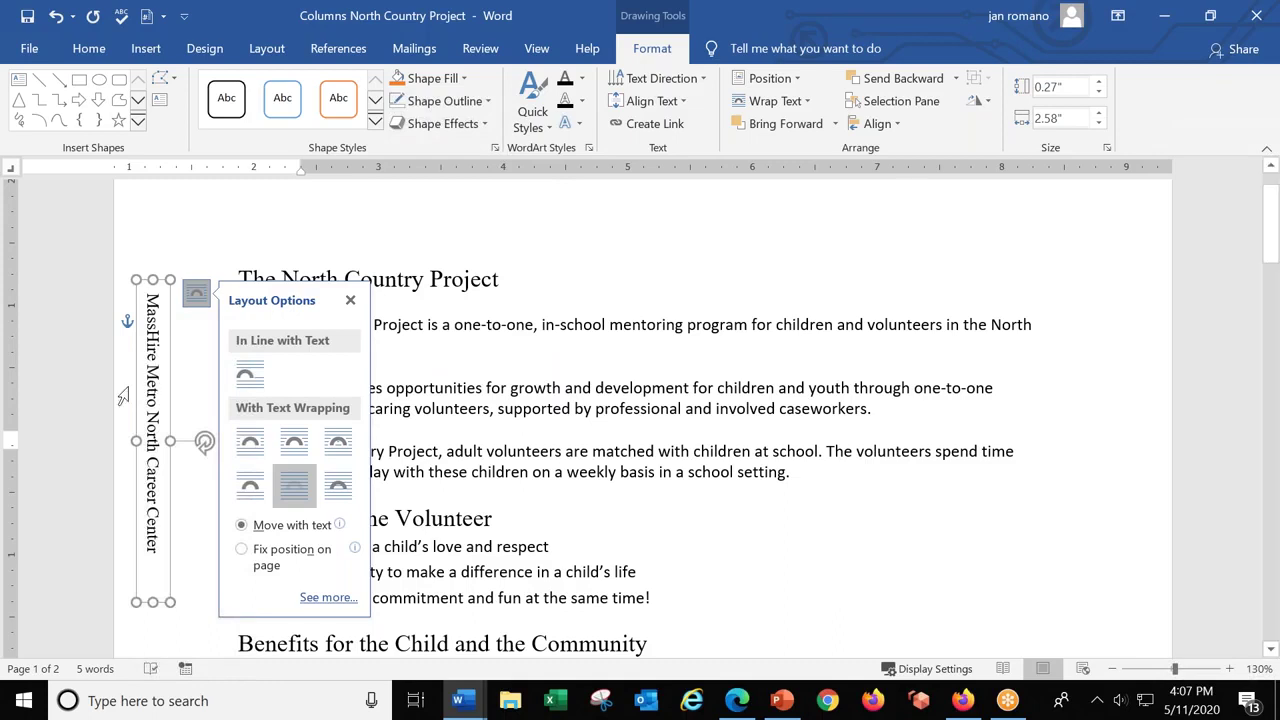
pyautogui.click(695, 324)
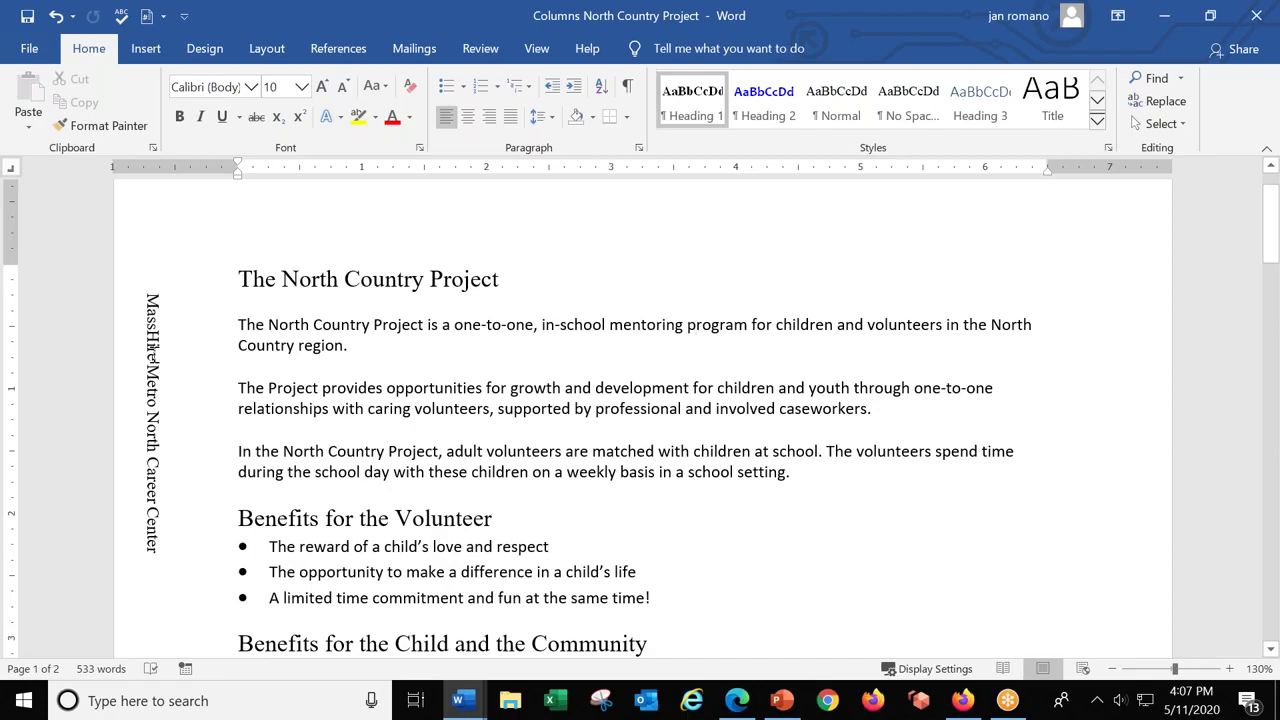
# Drag the MassHire text box from the margin to sit beside the Benefits for the Volunteer bullets.
pyautogui.click(158, 410)
pyautogui.moveTo(191, 429)
pyautogui.mouseDown()
pyautogui.moveTo(537, 293)
pyautogui.moveTo(788, 364)
pyautogui.moveTo(706, 274)
pyautogui.moveTo(748, 262)
pyautogui.moveTo(685, 243)
pyautogui.moveTo(697, 240)
pyautogui.moveTo(734, 300)
pyautogui.moveTo(747, 466)
pyautogui.moveTo(729, 503)
pyautogui.moveTo(678, 519)
pyautogui.moveTo(745, 622)
pyautogui.moveTo(812, 600)
pyautogui.moveTo(829, 618)
pyautogui.moveTo(829, 607)
pyautogui.mouseUp()
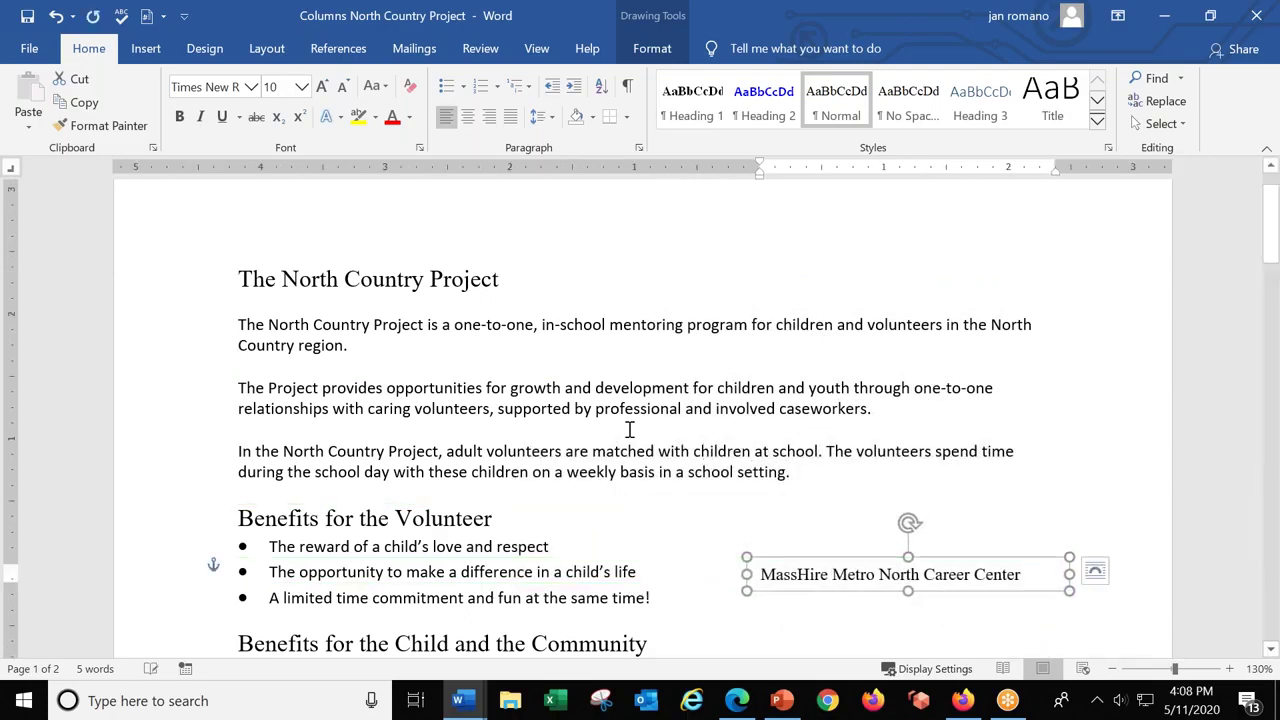
pyautogui.moveTo(844, 555)
pyautogui.mouseDown()
pyautogui.moveTo(848, 574)
pyautogui.moveTo(853, 563)
pyautogui.mouseUp()
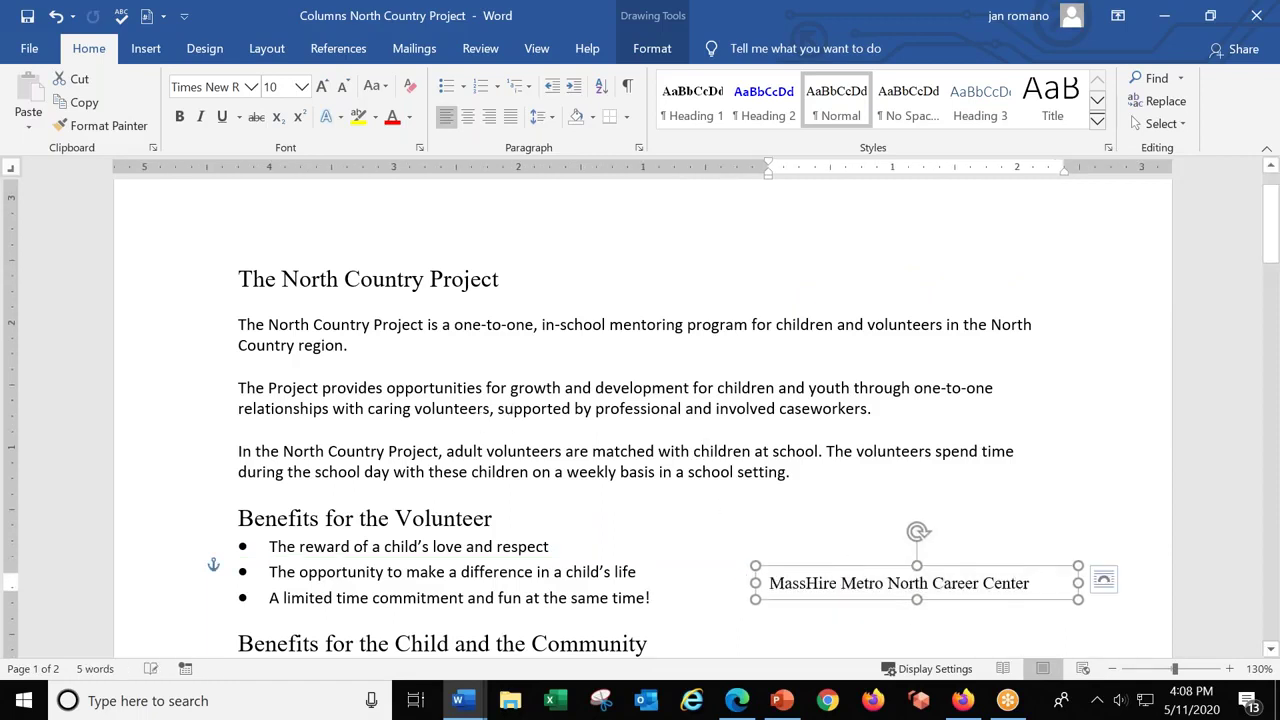
pyautogui.scroll(-1, 608, 250)
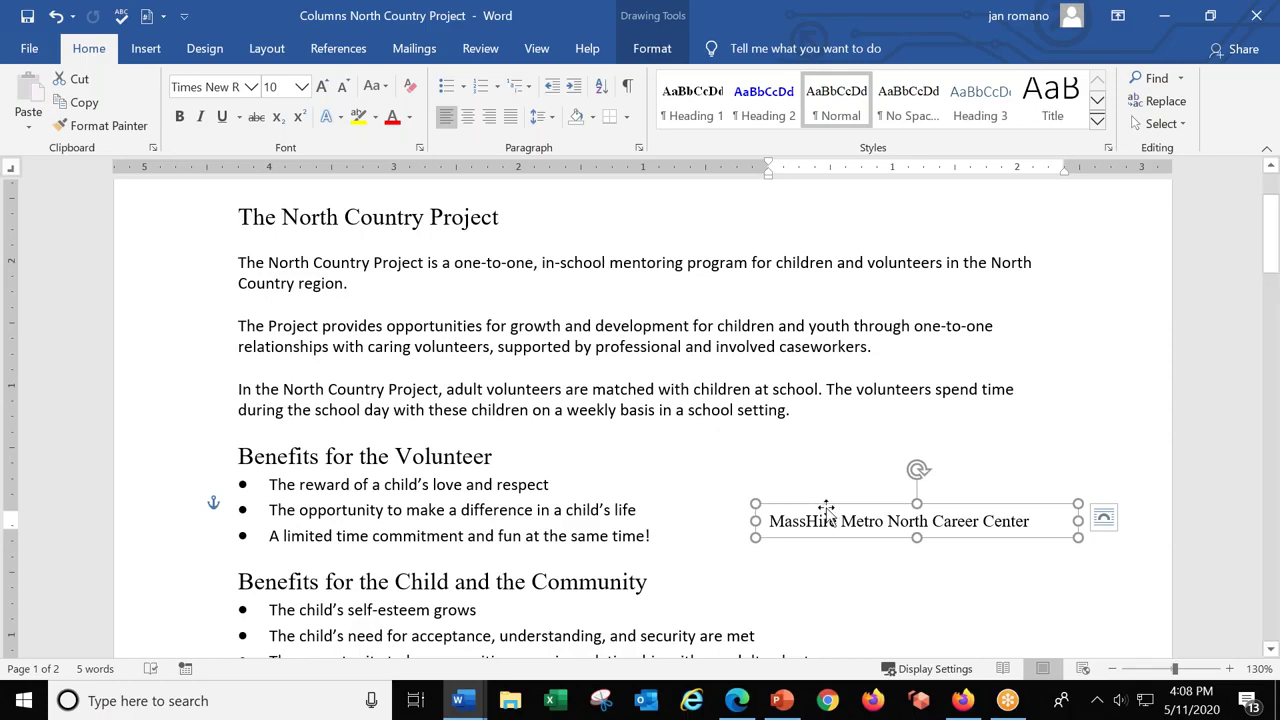
pyautogui.moveTo(832, 512); pyautogui.dragTo(1031, 490)
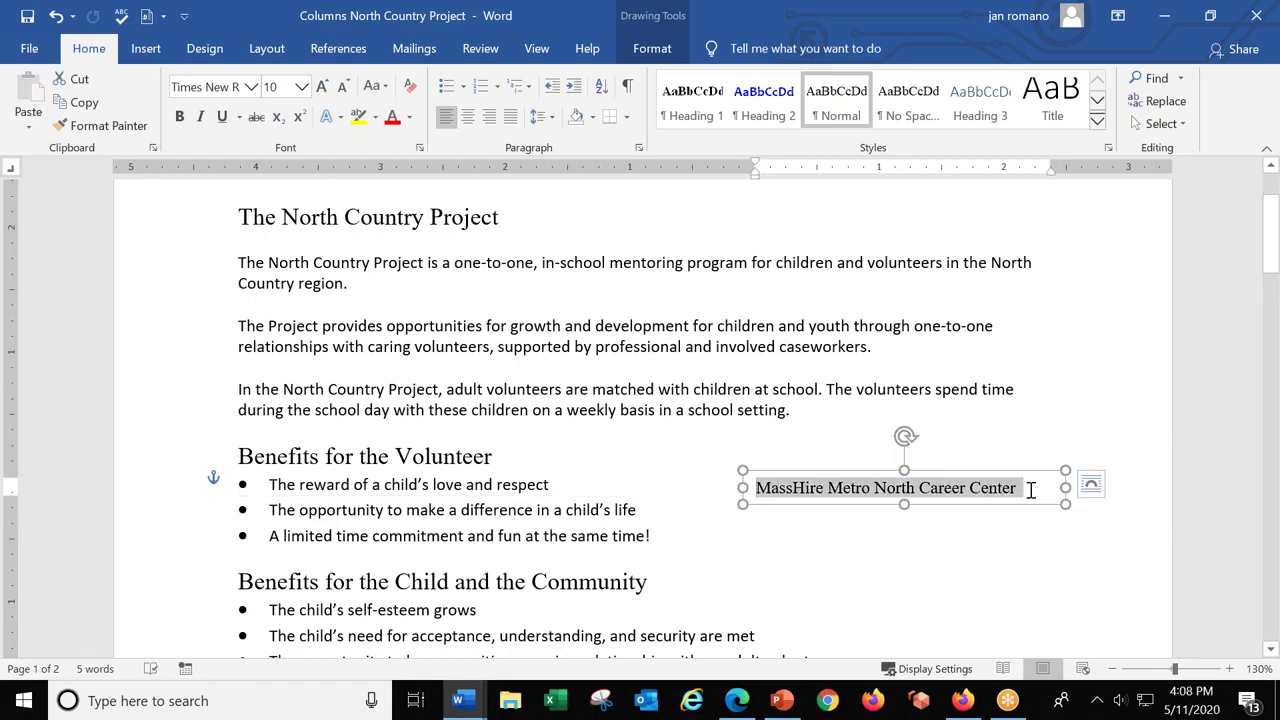
# Make the MassHire Metro North Career Center text bold at 20 pt.
pyautogui.click(180, 118)
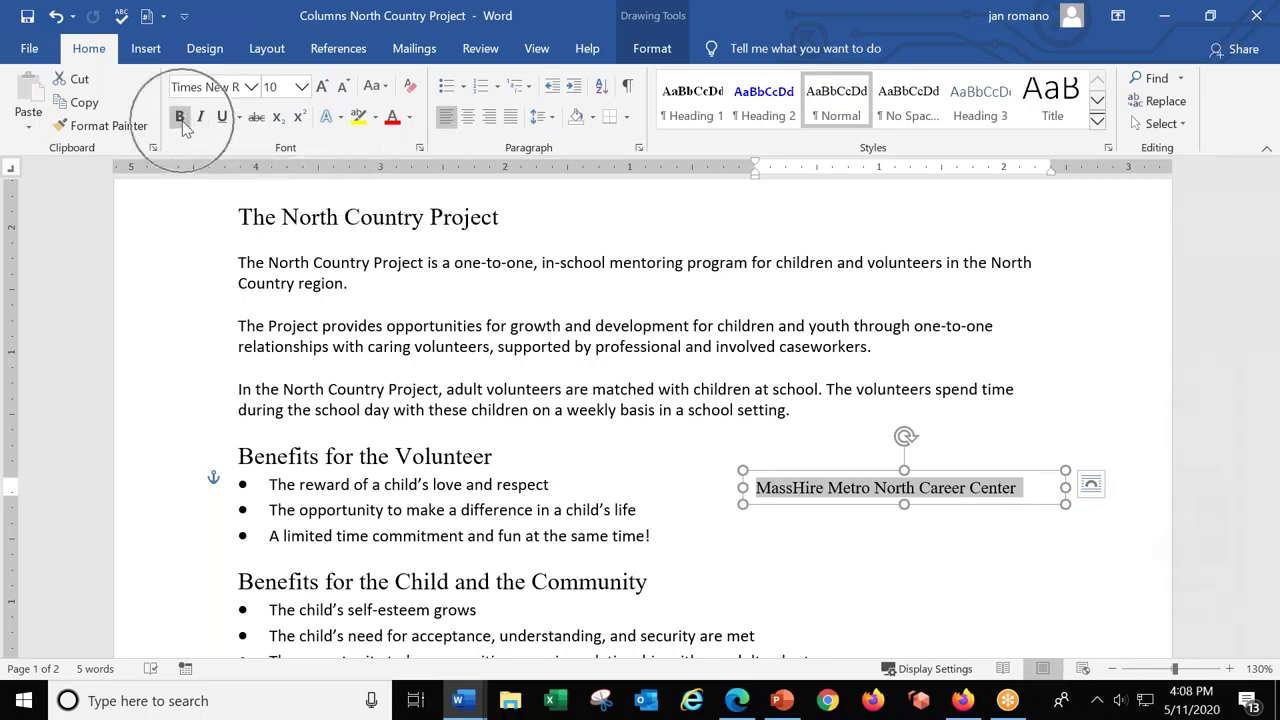
pyautogui.click(301, 87)
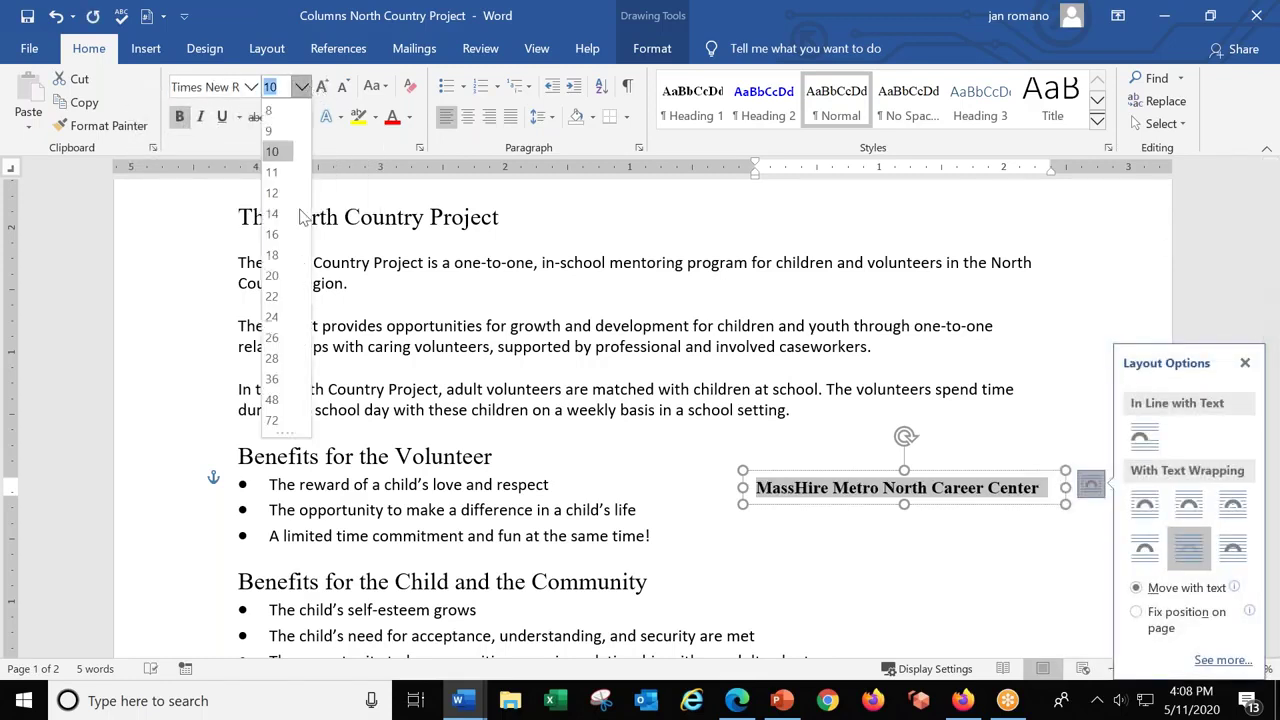
pyautogui.click(277, 277)
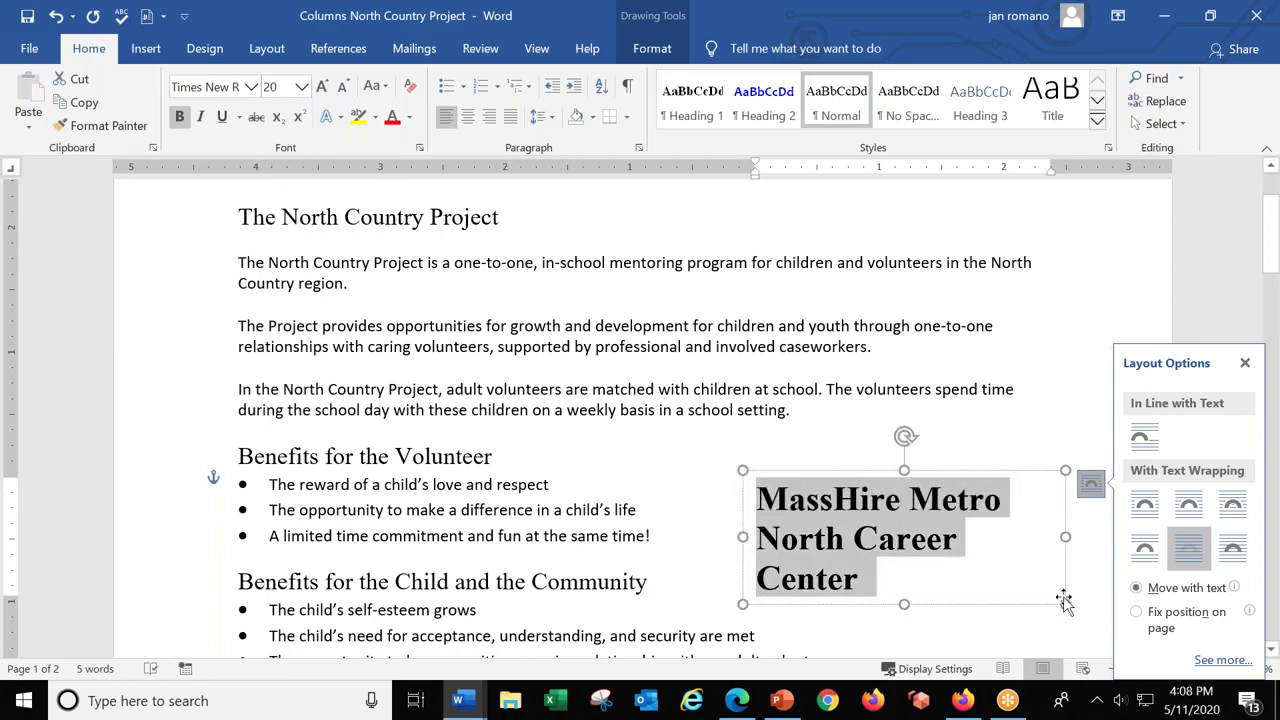
# Widen the MassHire text box and centre its two lines of text.
pyautogui.click(1064, 604)
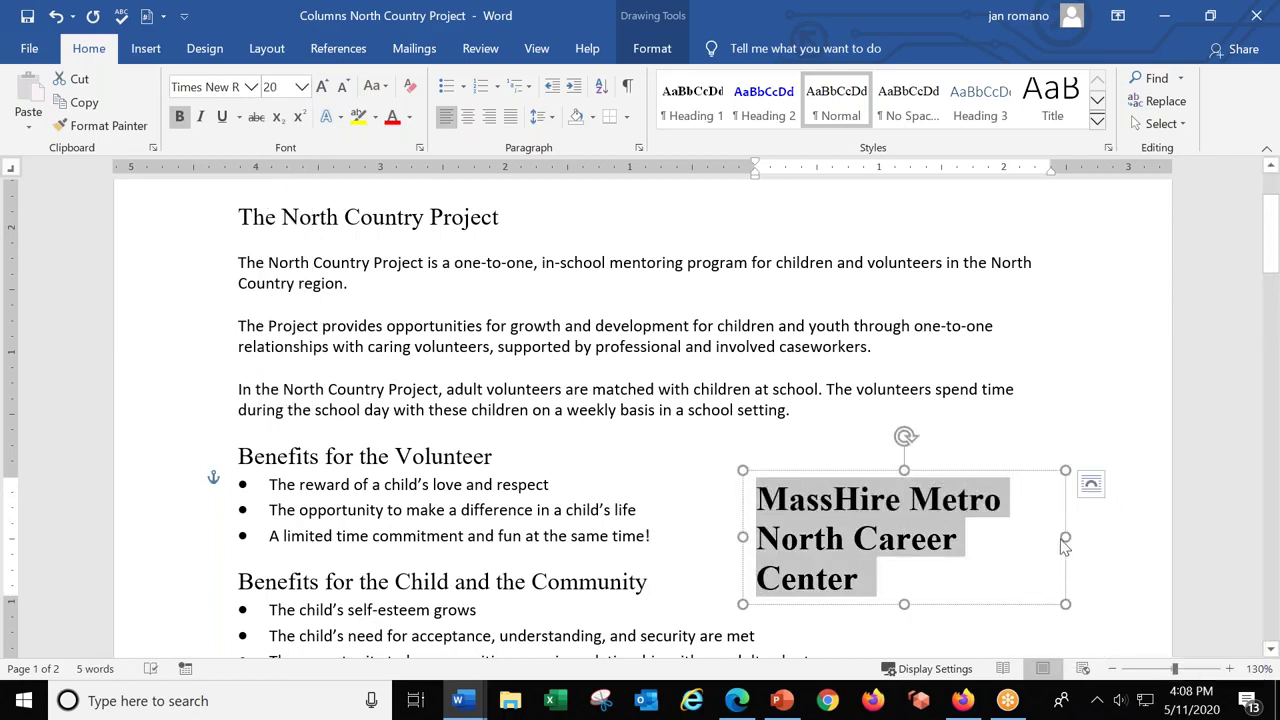
pyautogui.moveTo(1062, 536); pyautogui.dragTo(1118, 532)
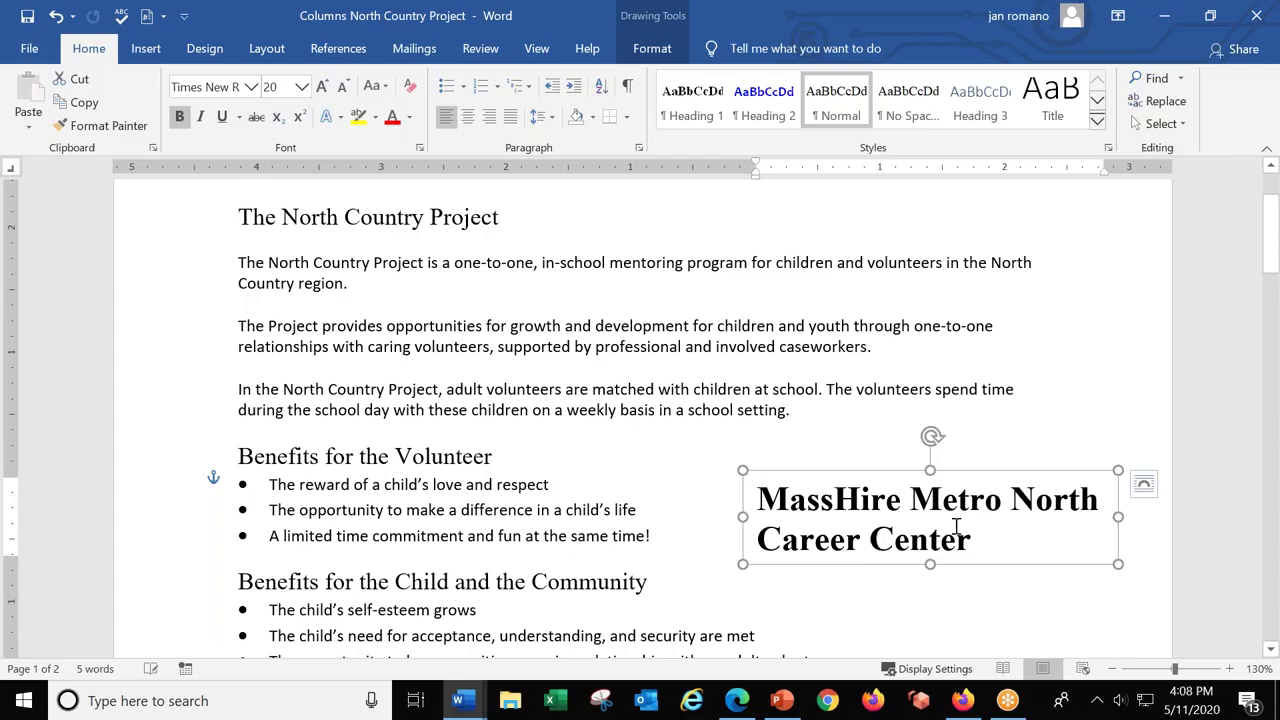
pyautogui.moveTo(975, 538); pyautogui.dragTo(797, 503)
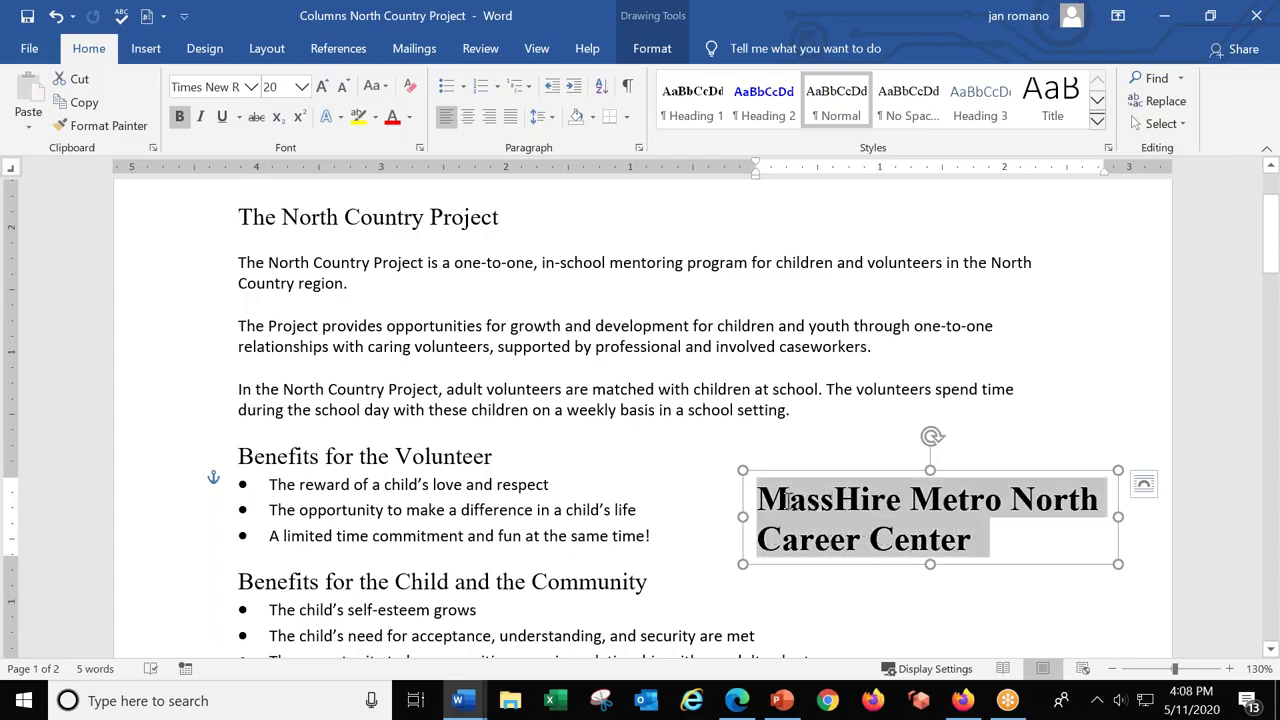
pyautogui.click(476, 122)
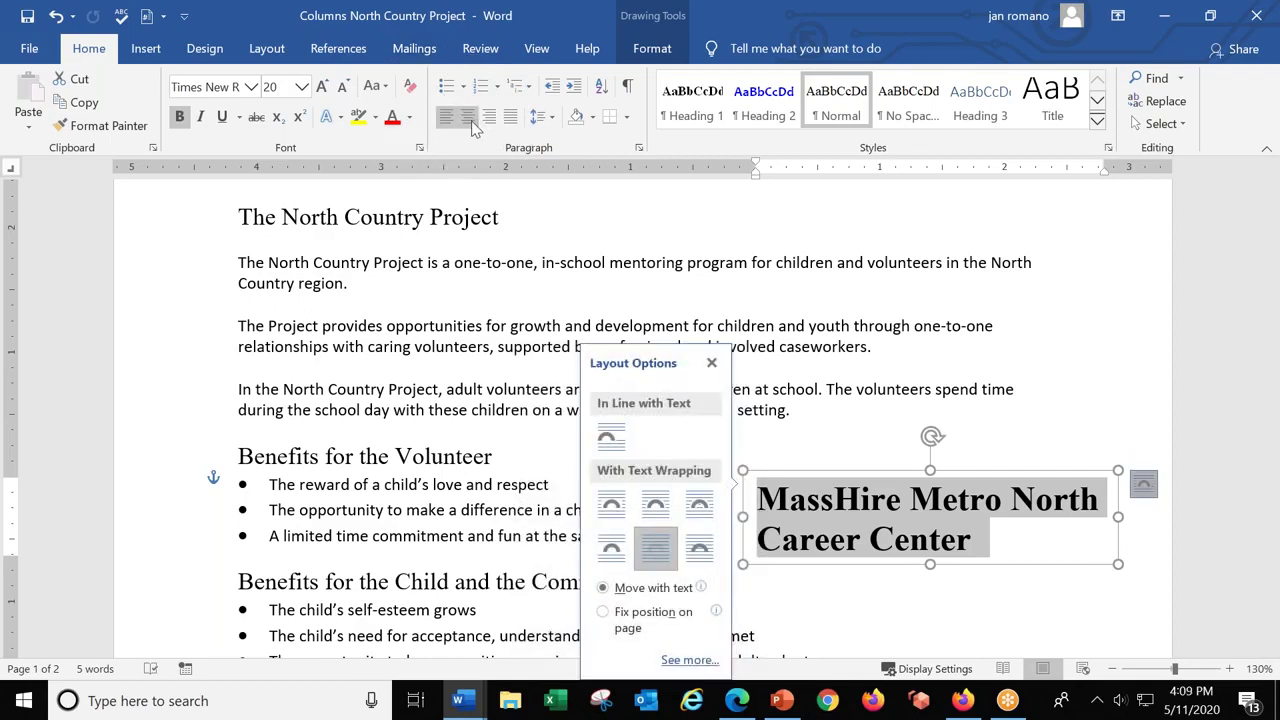
pyautogui.click(474, 122)
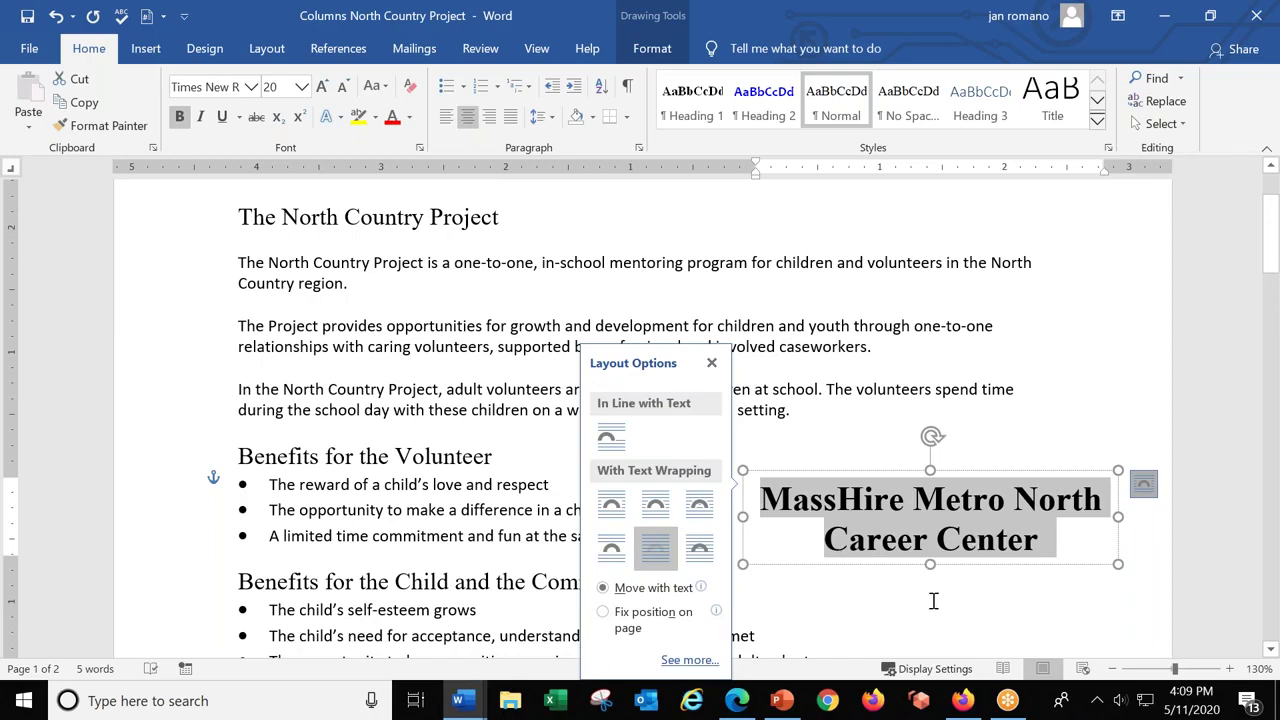
pyautogui.click(933, 600)
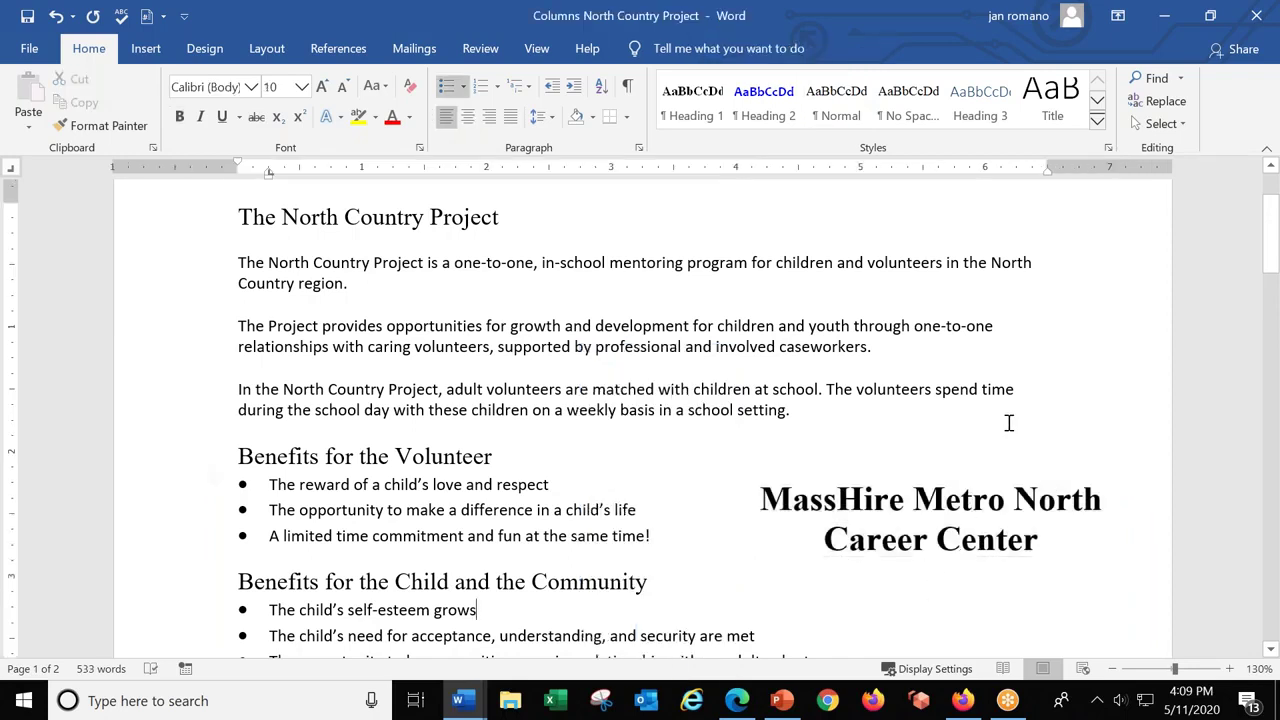
# Move the MassHire text box up and left over the paragraphs, restoring it after an accidental delete.
pyautogui.click(953, 500)
pyautogui.moveTo(985, 474); pyautogui.dragTo(975, 474)
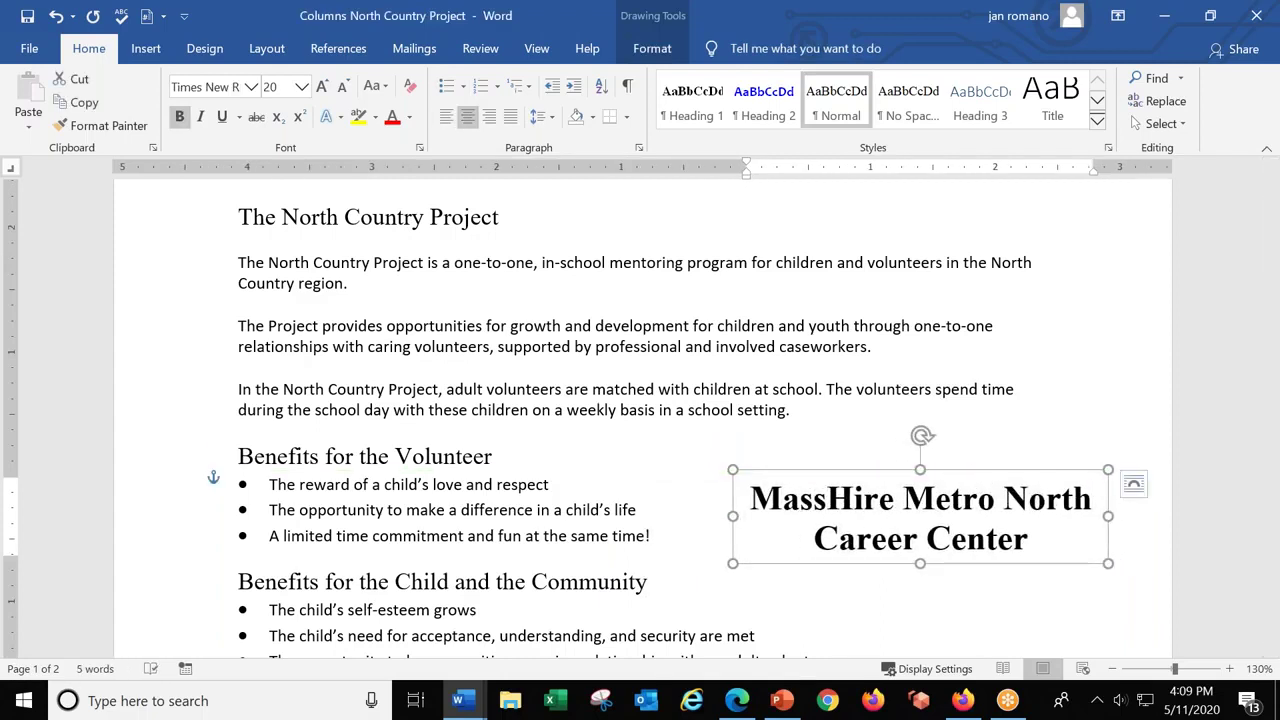
pyautogui.press('Delete')
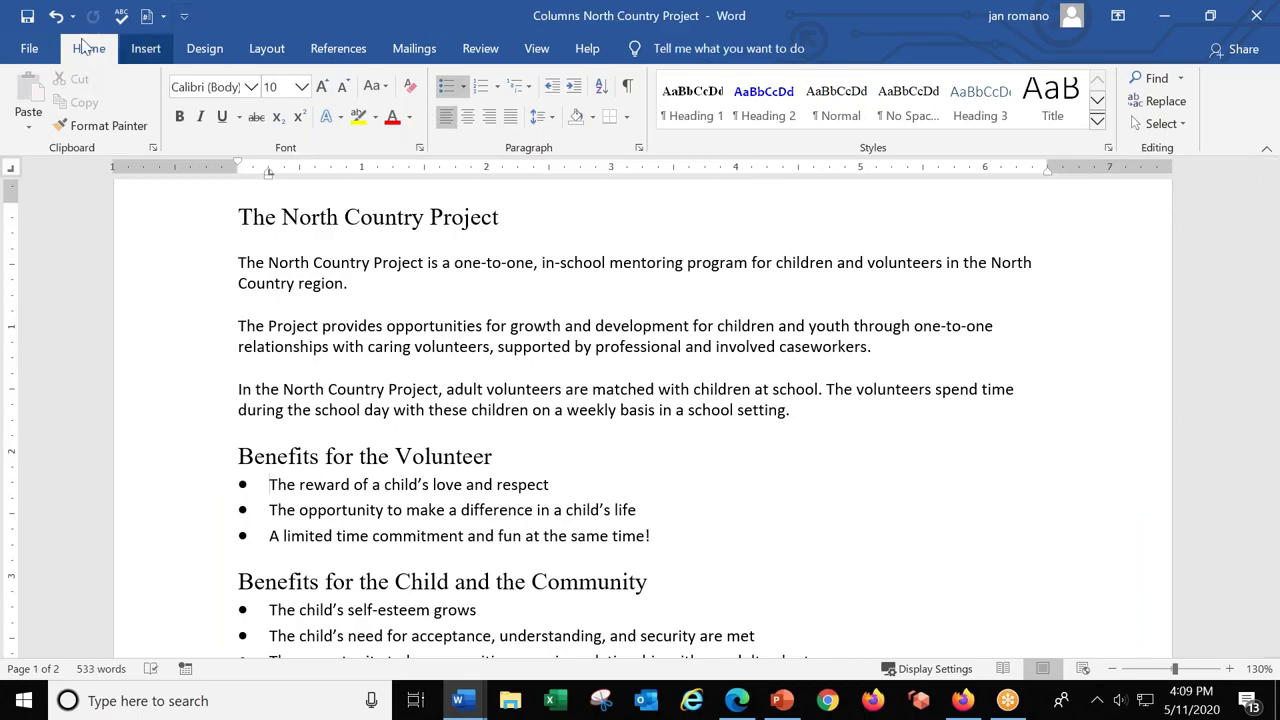
pyautogui.click(56, 17)
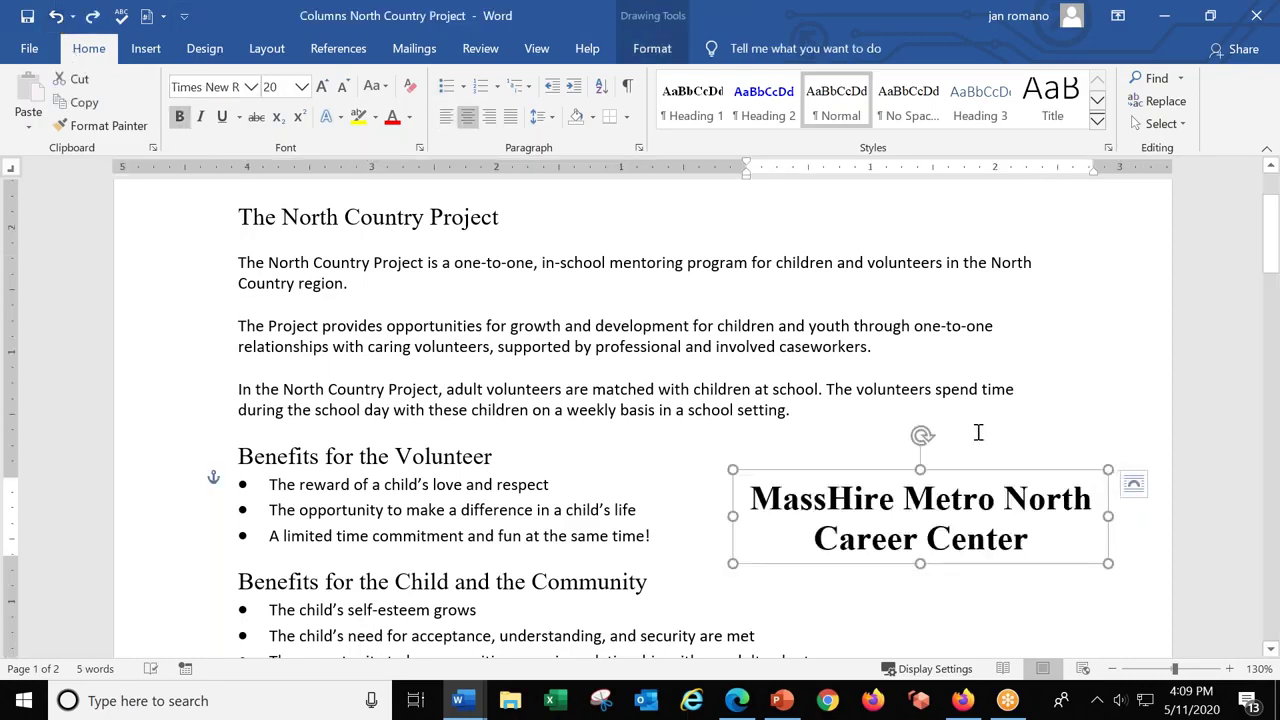
pyautogui.click(922, 436)
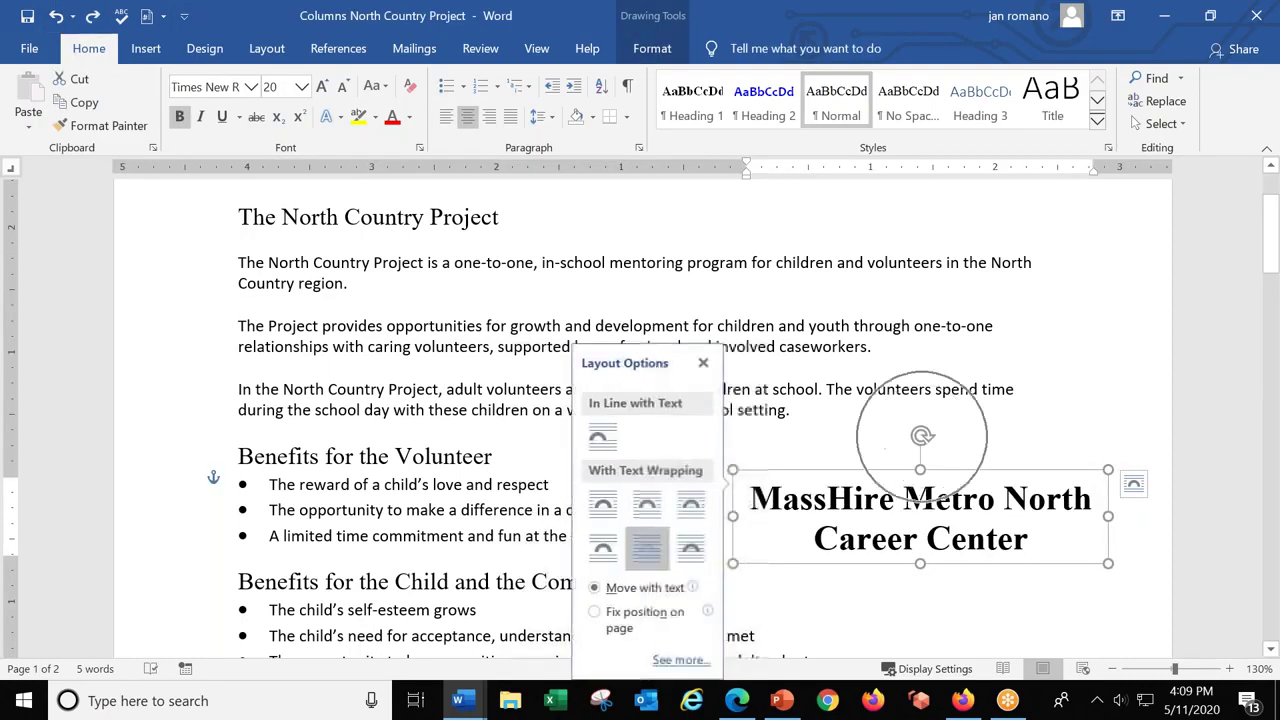
pyautogui.moveTo(995, 476); pyautogui.dragTo(935, 458)
pyautogui.moveTo(876, 408); pyautogui.dragTo(784, 336)
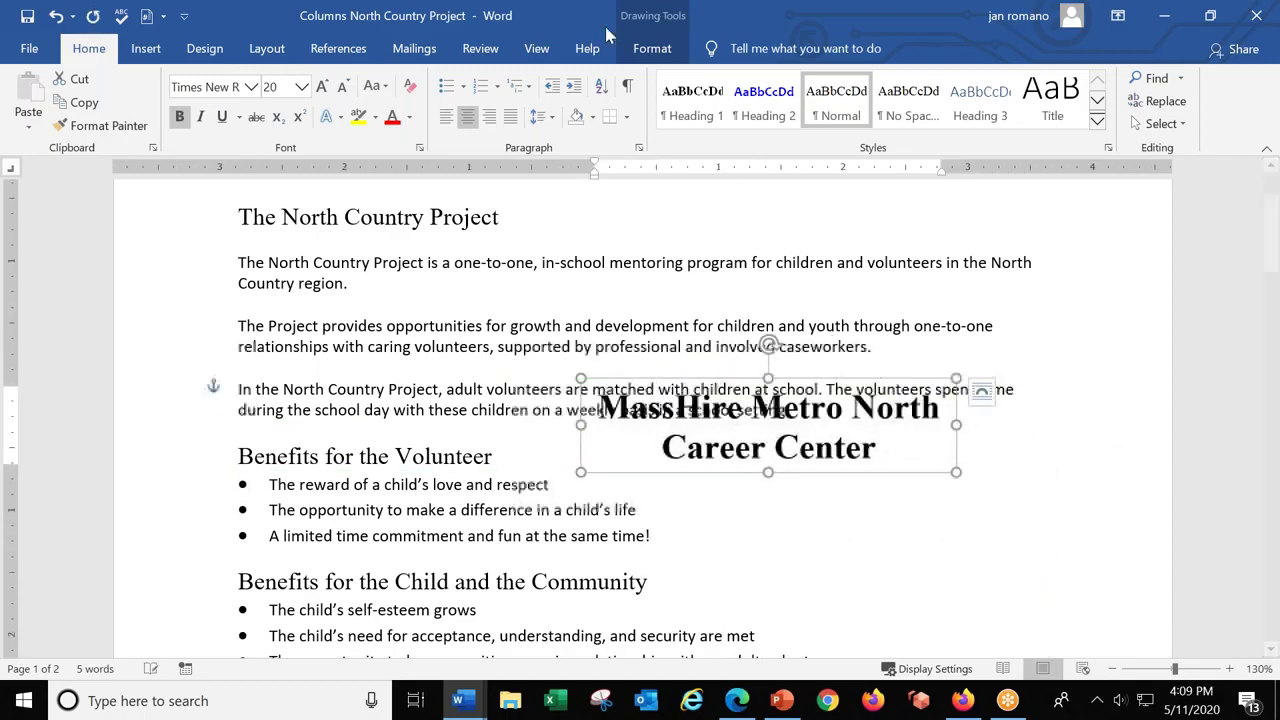
# Set the box's wrapping to Top and Bottom and centre it between paragraphs two and three.
pyautogui.click(652, 49)
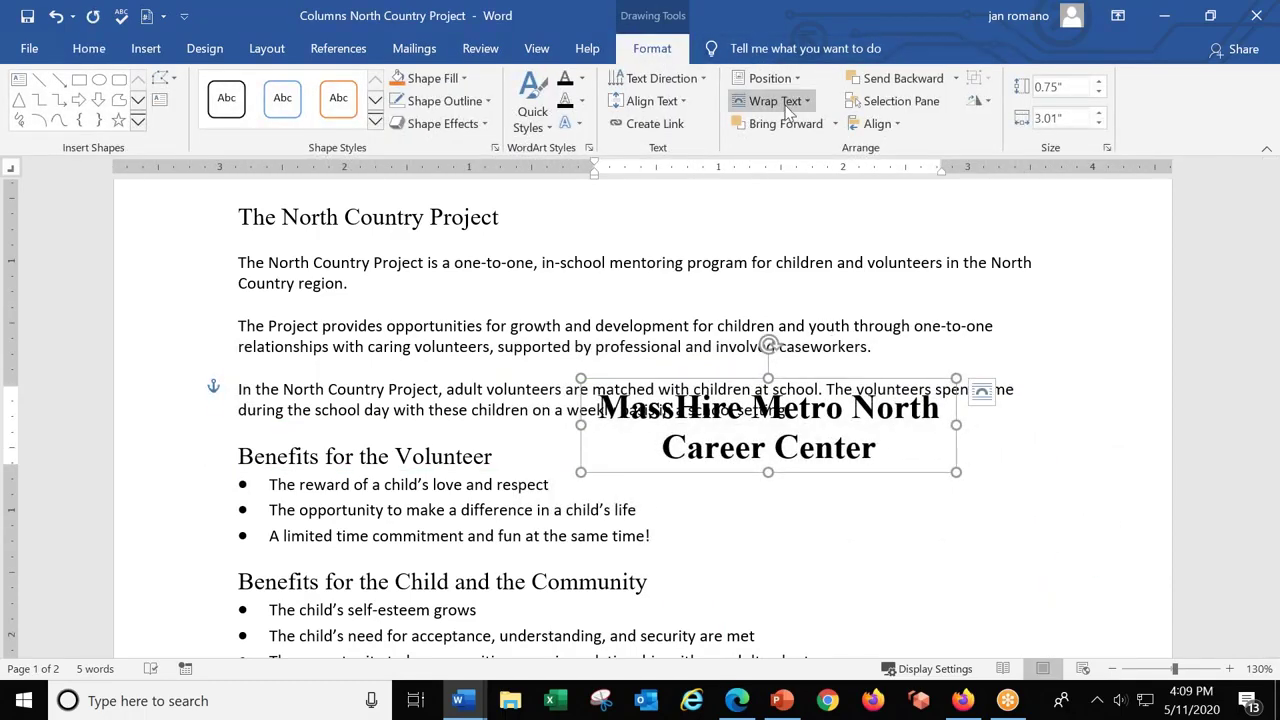
pyautogui.click(778, 101)
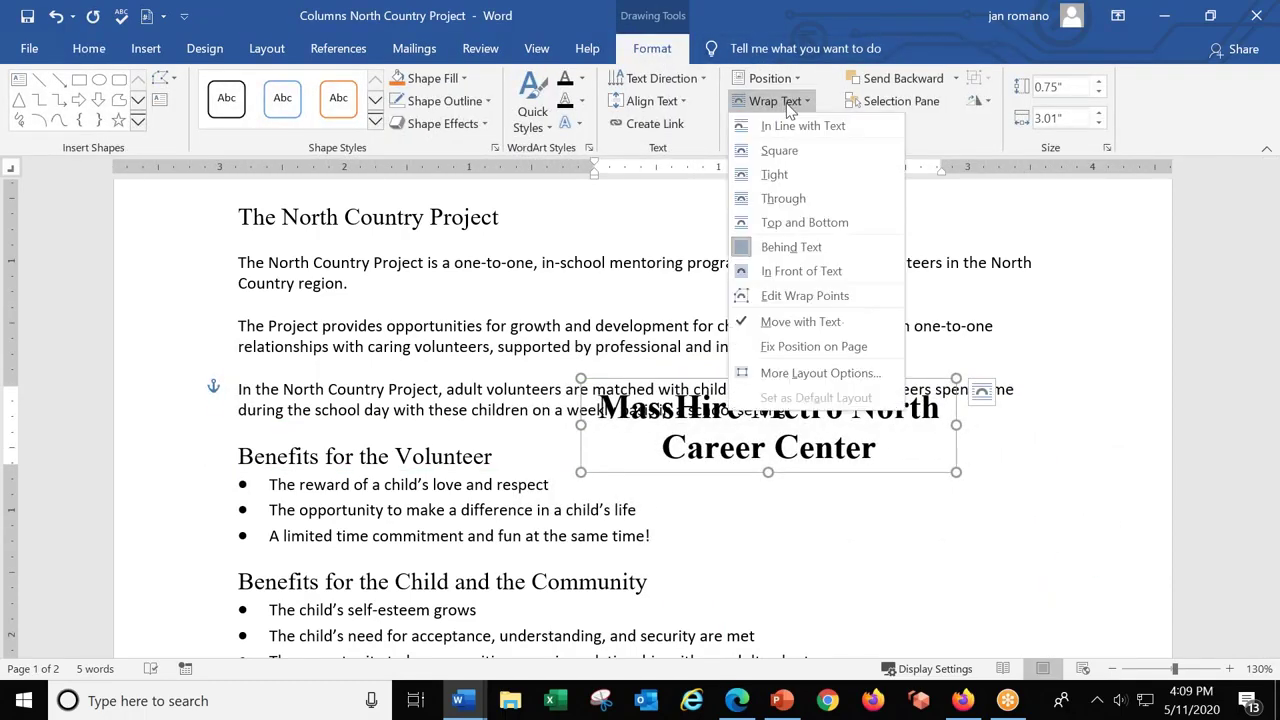
pyautogui.click(804, 231)
pyautogui.moveTo(737, 380); pyautogui.dragTo(521, 381)
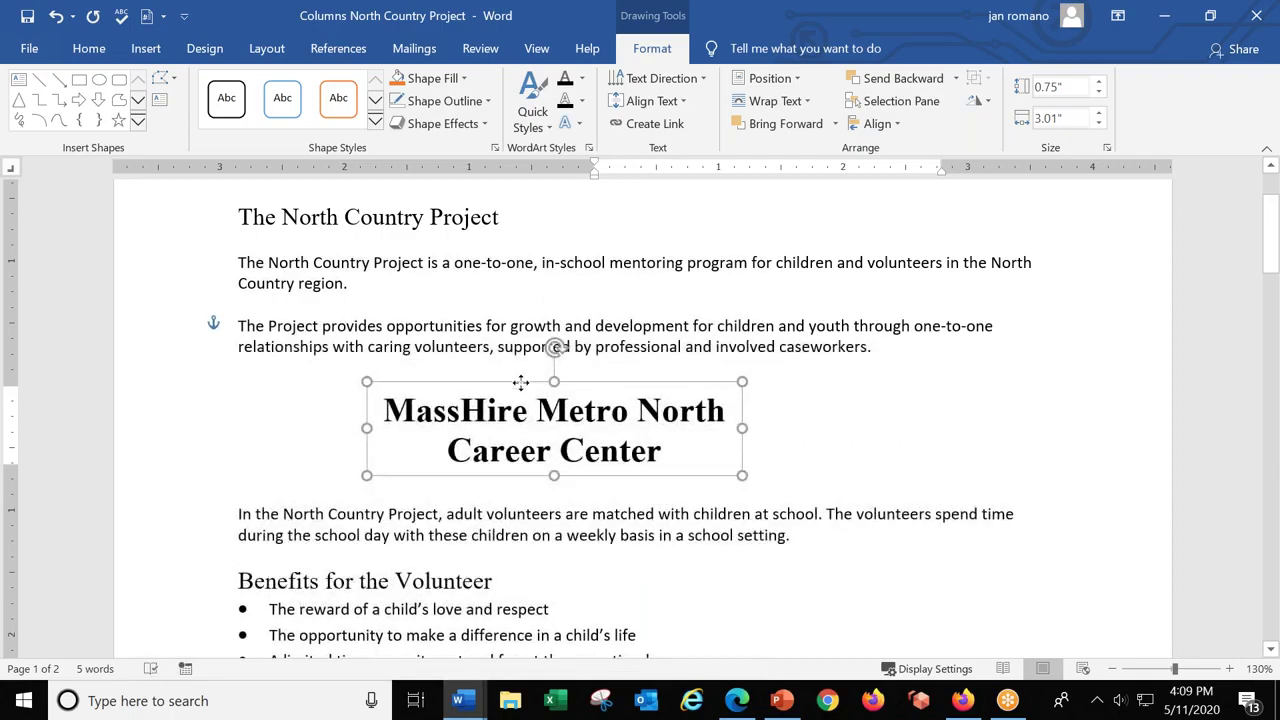
pyautogui.click(1040, 432)
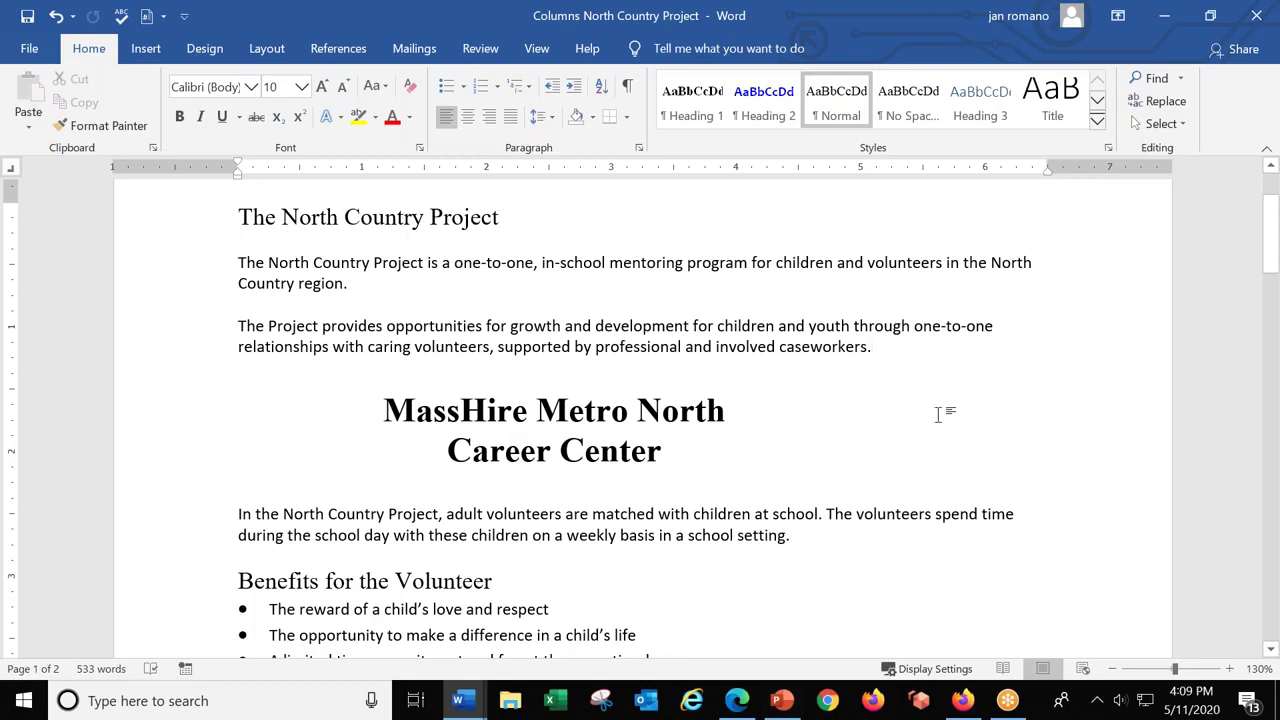
pyautogui.scroll(2, 940, 414)
pyautogui.scroll(-2, 640, 414)
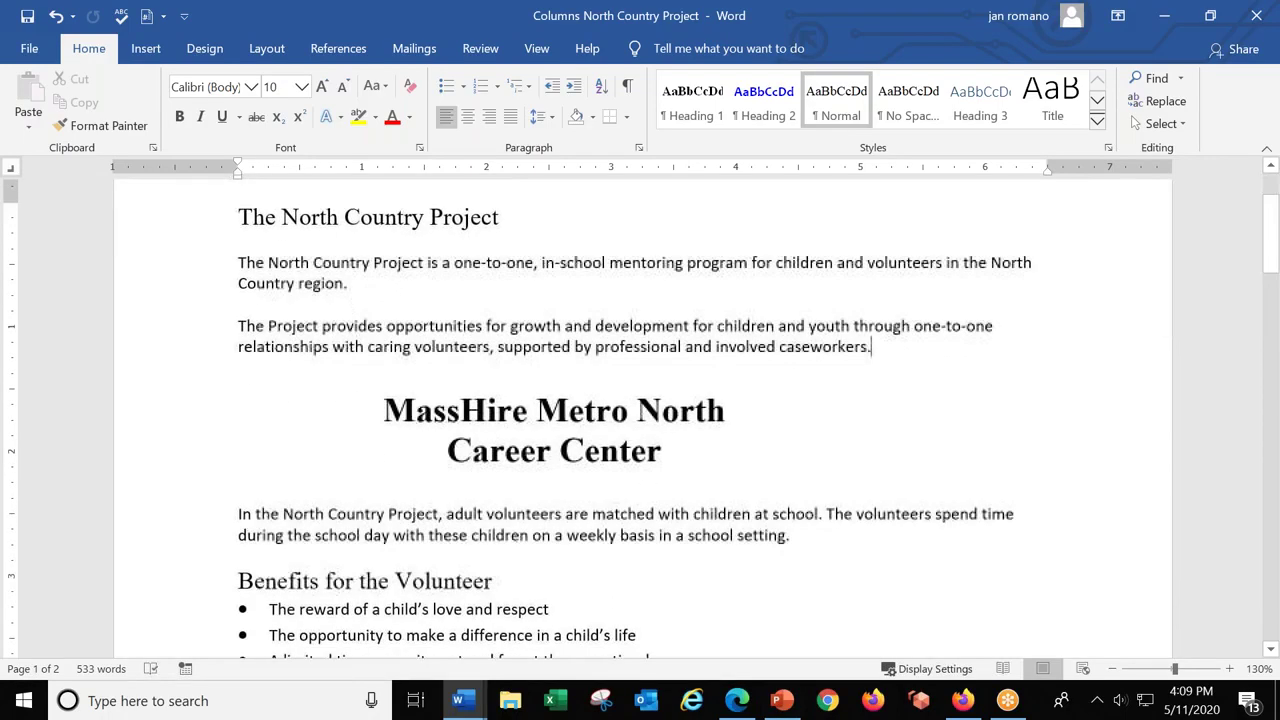
pyautogui.scroll(3, 640, 414)
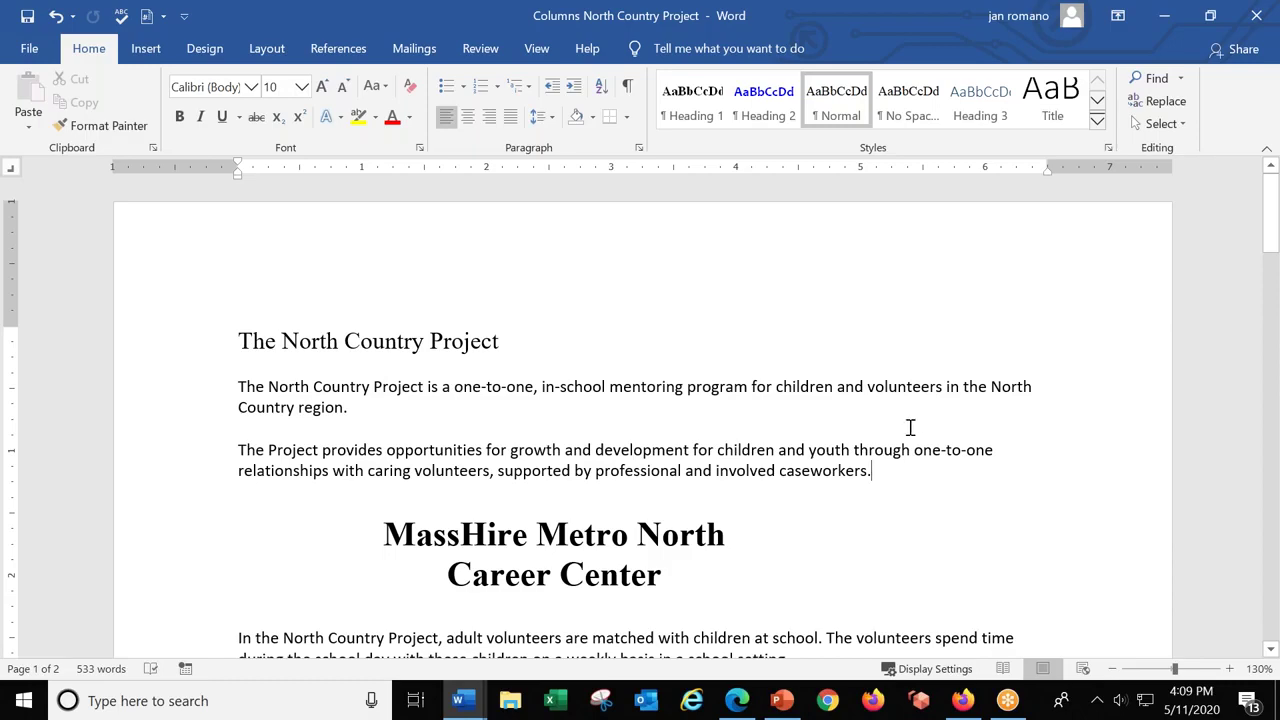
# Return to the PowerPoint slide show and advance to the Copy, Cut, & Paste slide.
pyautogui.click(775, 705)
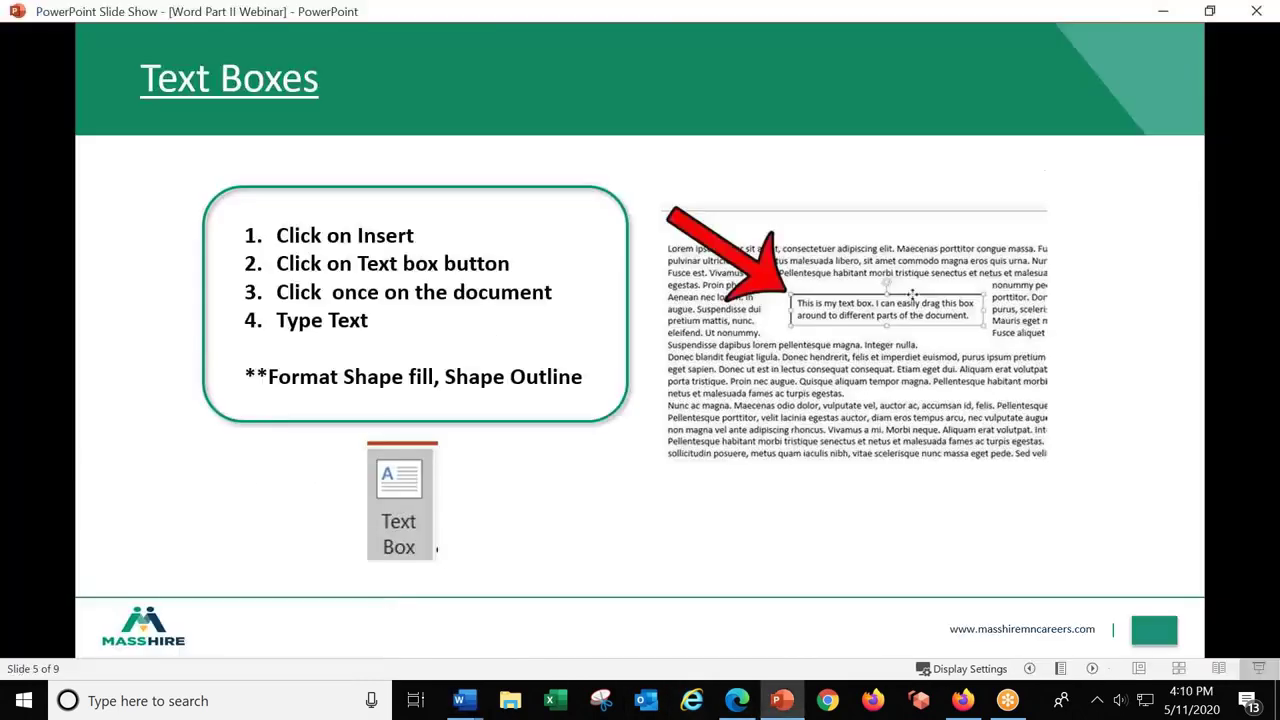
pyautogui.press('Right')
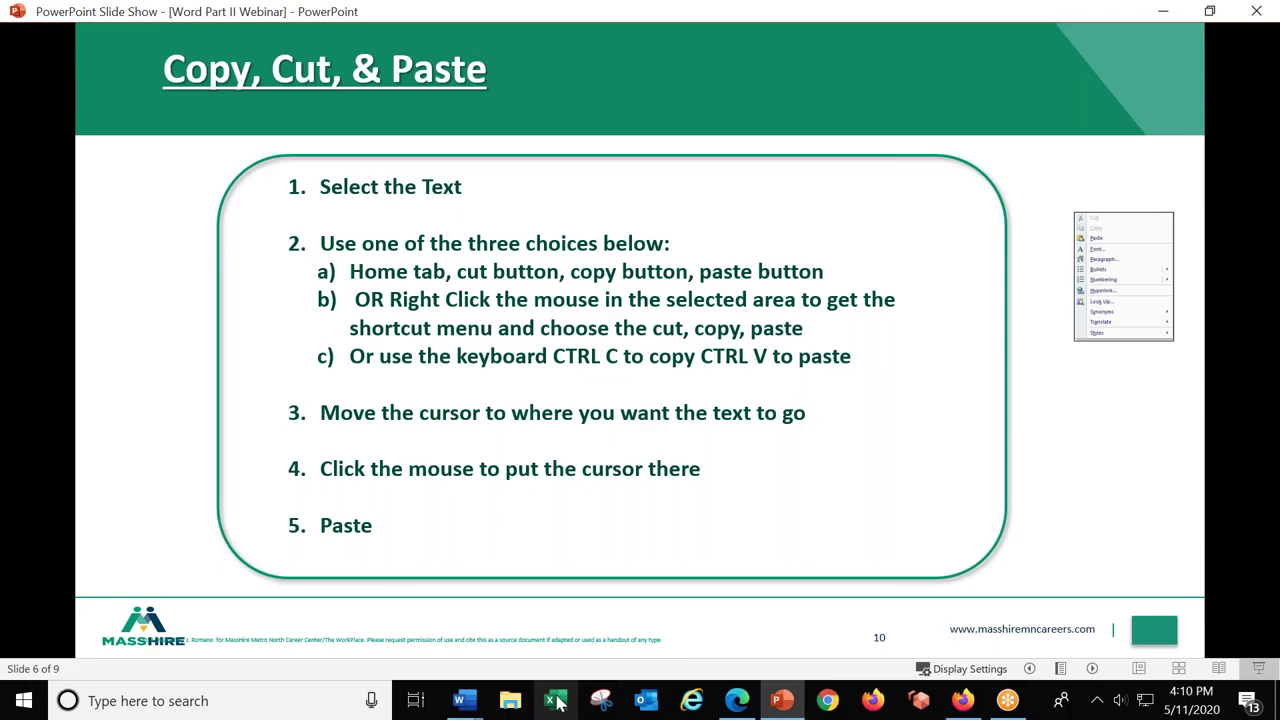
# In the resume, select from the Education heading through Professional Office Procedures.
pyautogui.moveTo(460, 702)
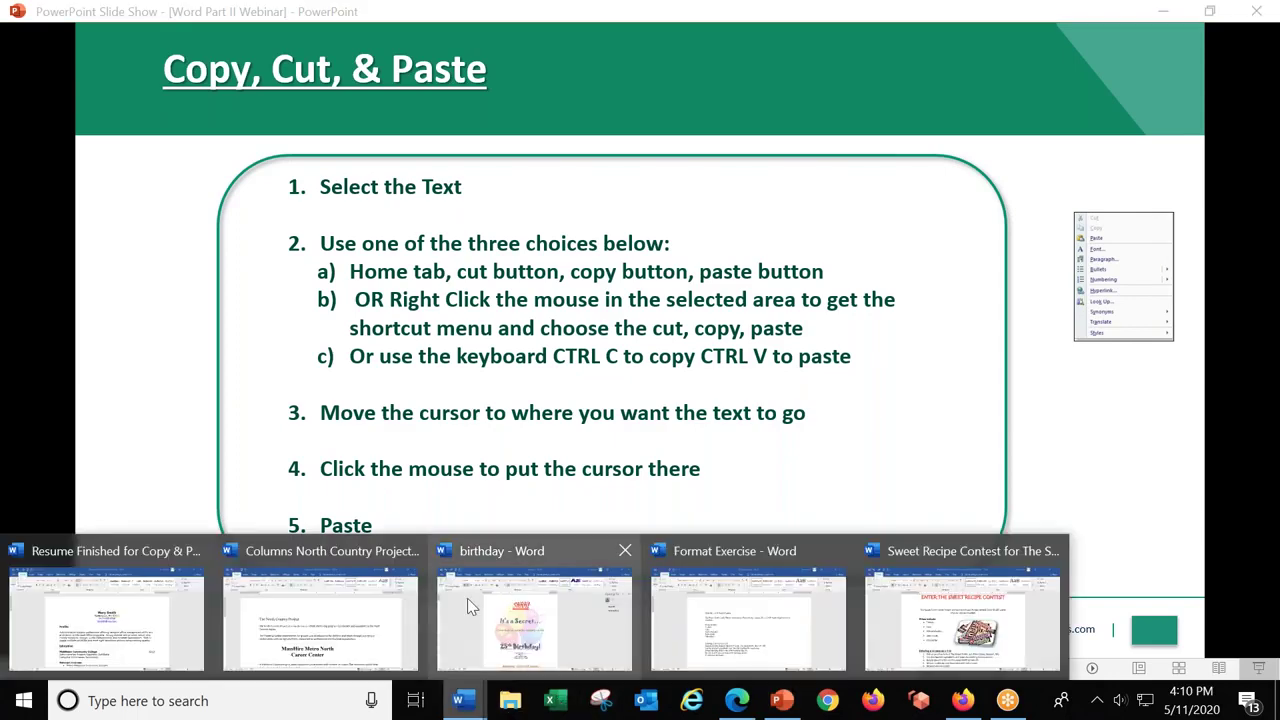
pyautogui.moveTo(336, 608)
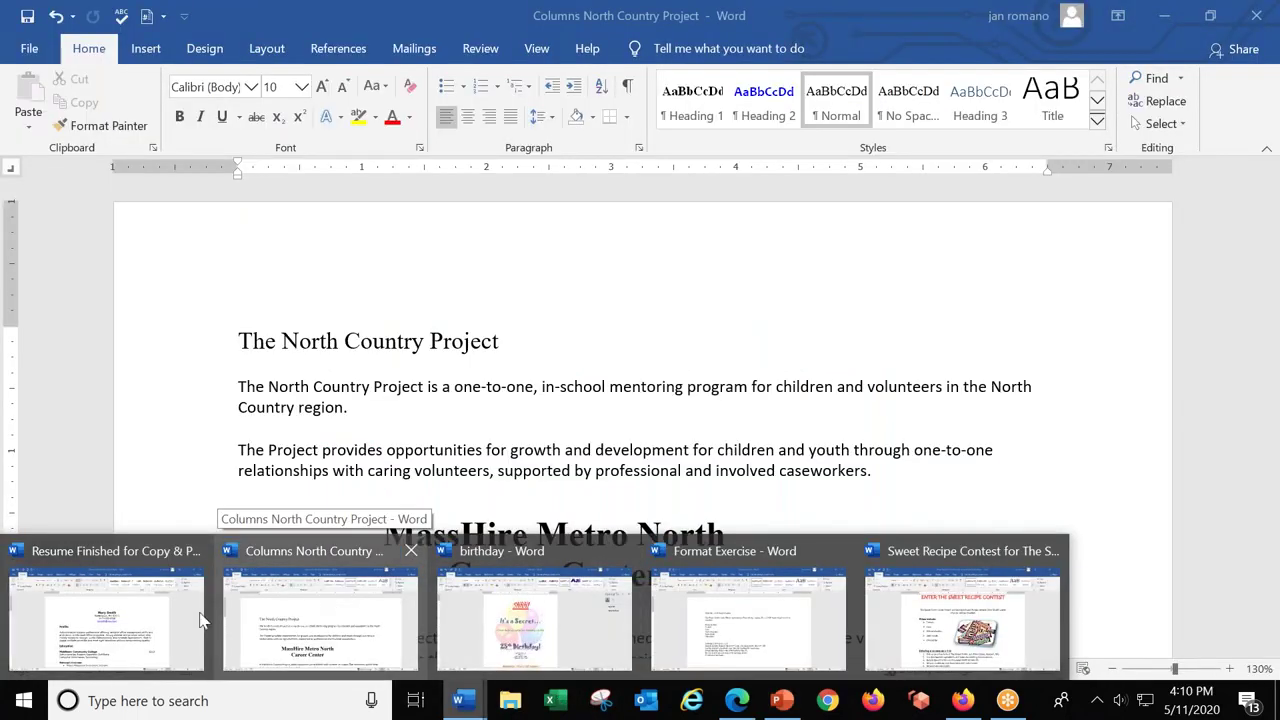
pyautogui.click(105, 615)
pyautogui.scroll(-5, 700, 327)
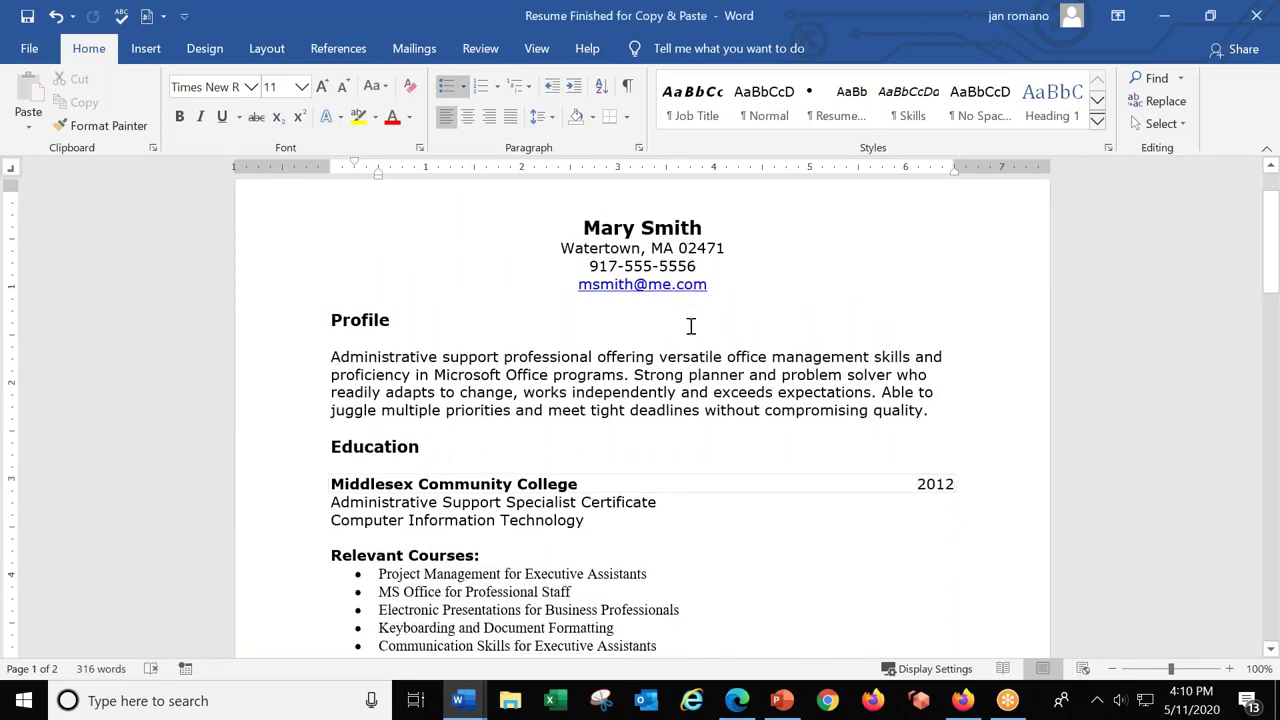
pyautogui.scroll(2, 632, 332)
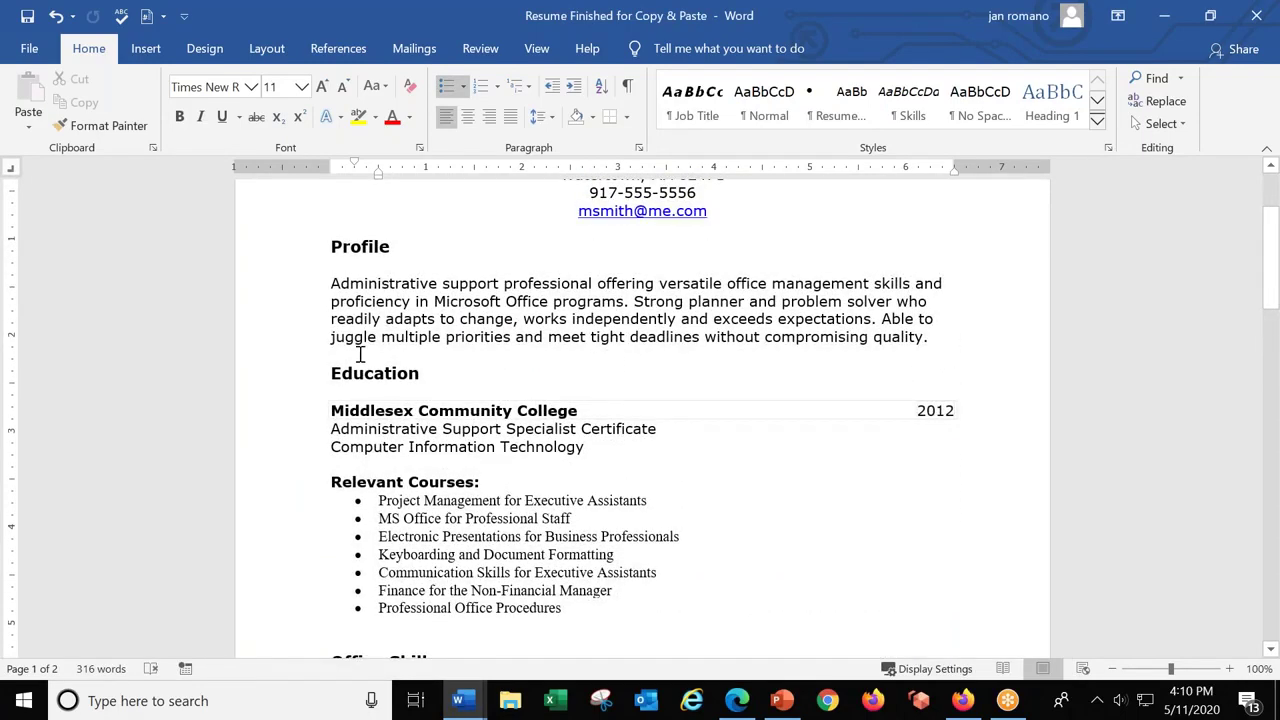
pyautogui.moveTo(251, 376); pyautogui.dragTo(283, 603)
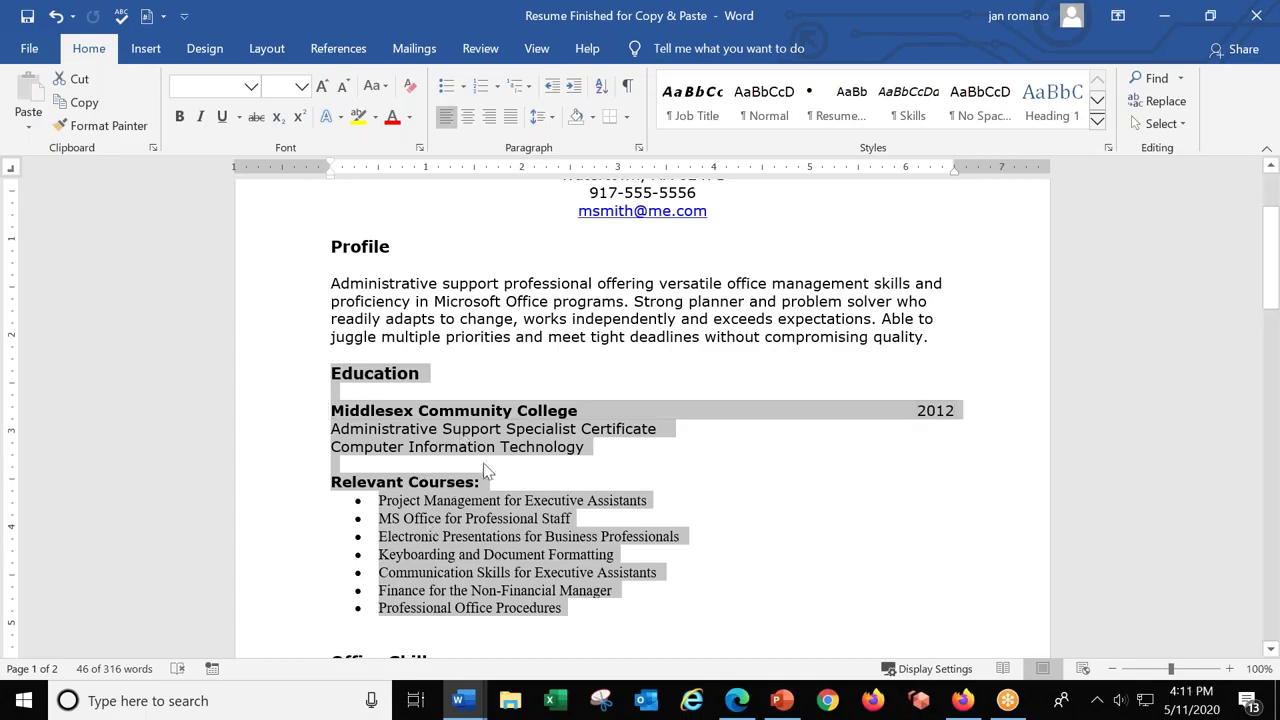
pyautogui.moveTo(251, 362); pyautogui.dragTo(243, 610)
pyautogui.click(244, 382)
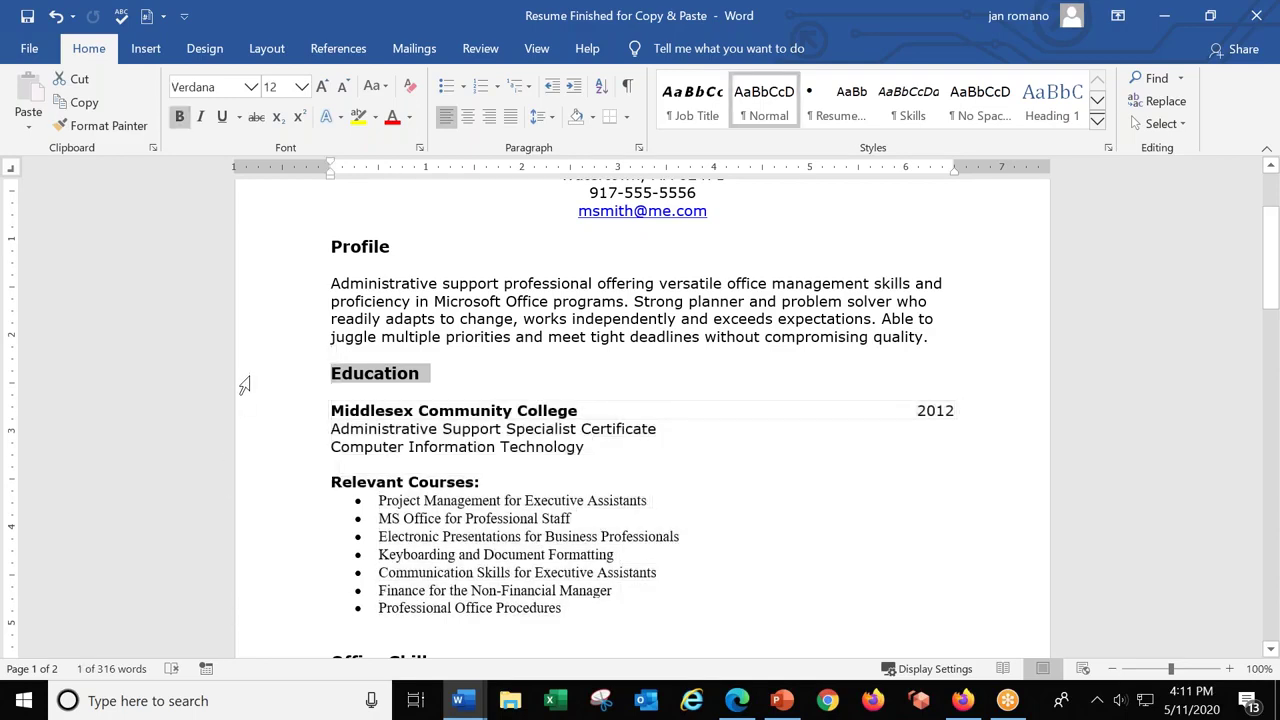
pyautogui.moveTo(244, 385); pyautogui.dragTo(248, 612)
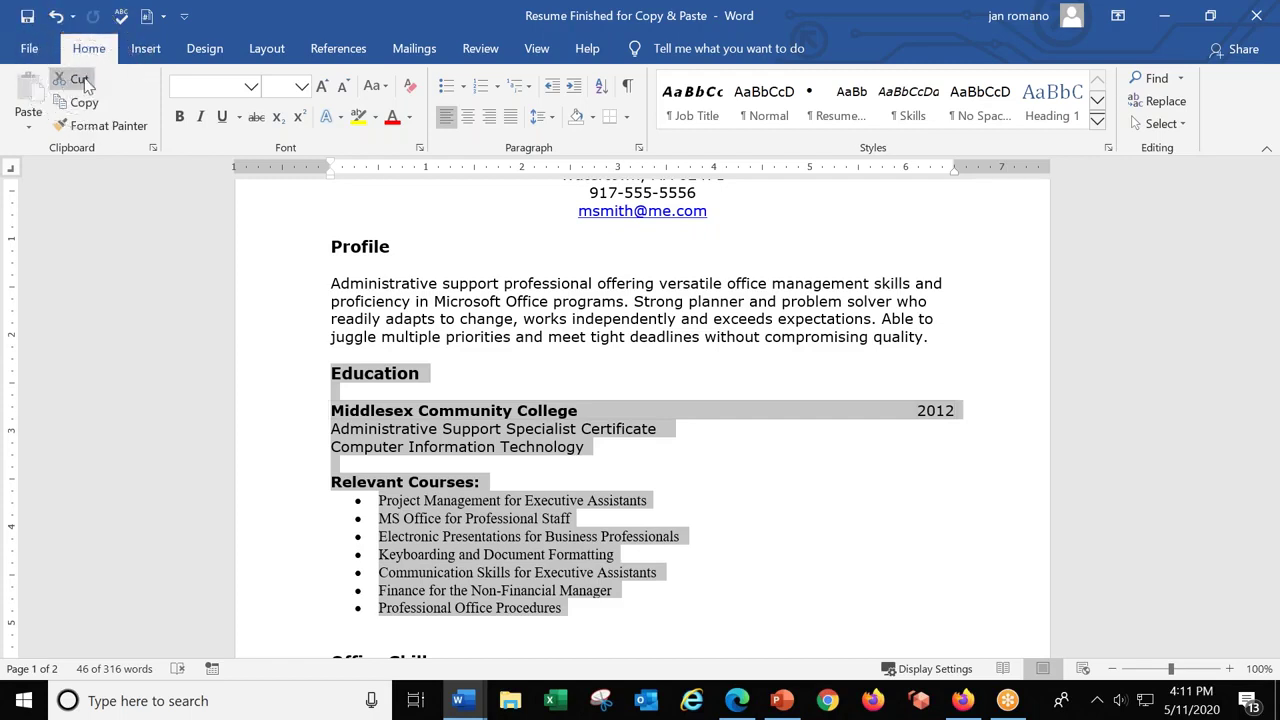
# Copy the selected Education section, then cut it from page 1.
pyautogui.click(70, 108)
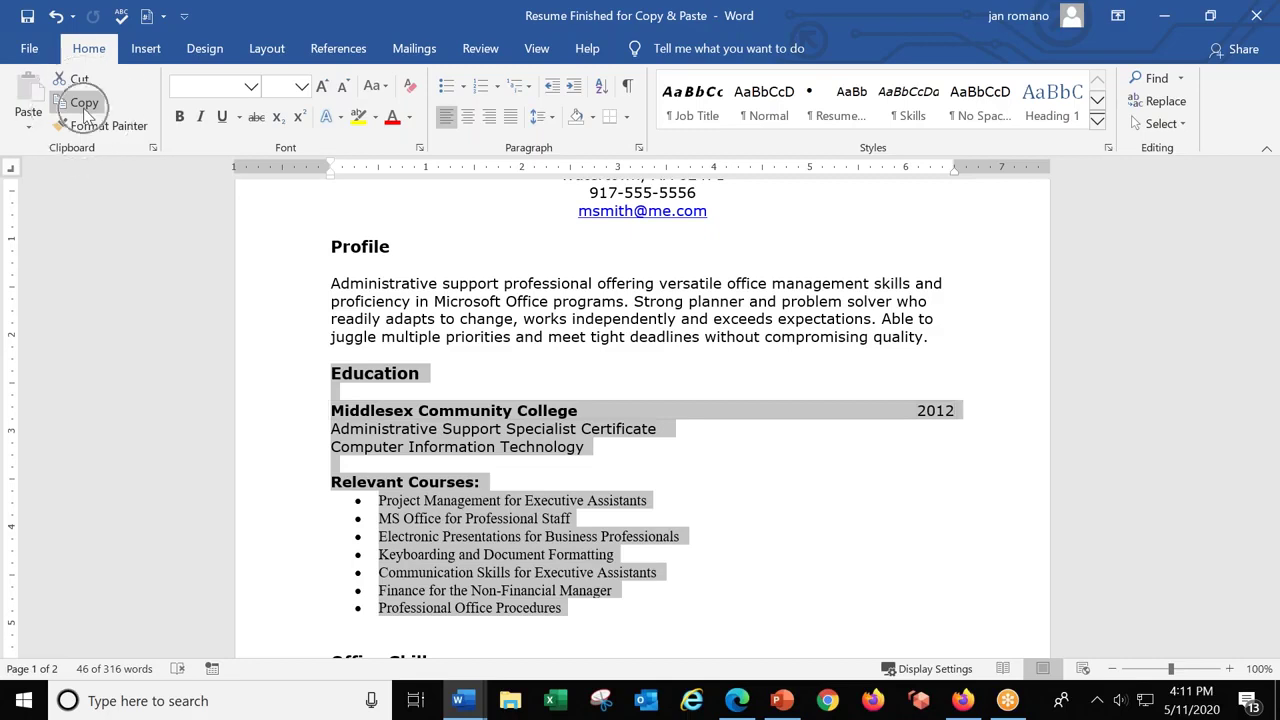
pyautogui.click(86, 103)
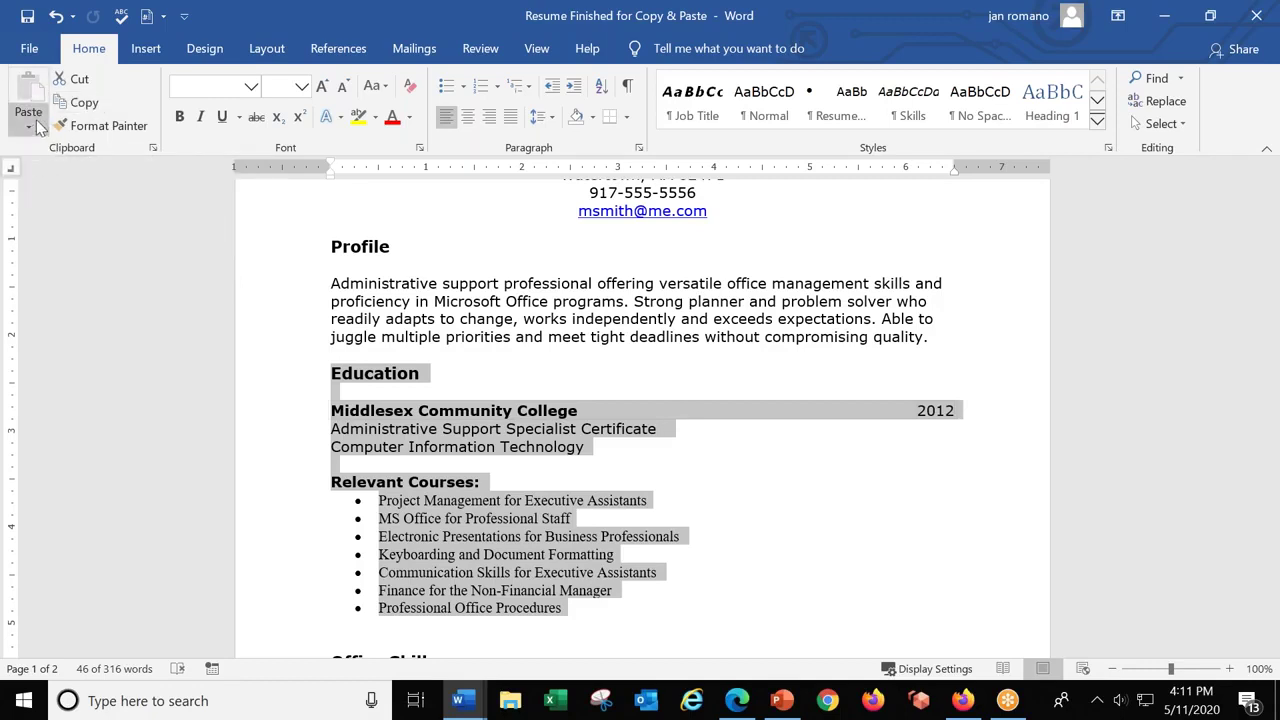
pyautogui.click(80, 78)
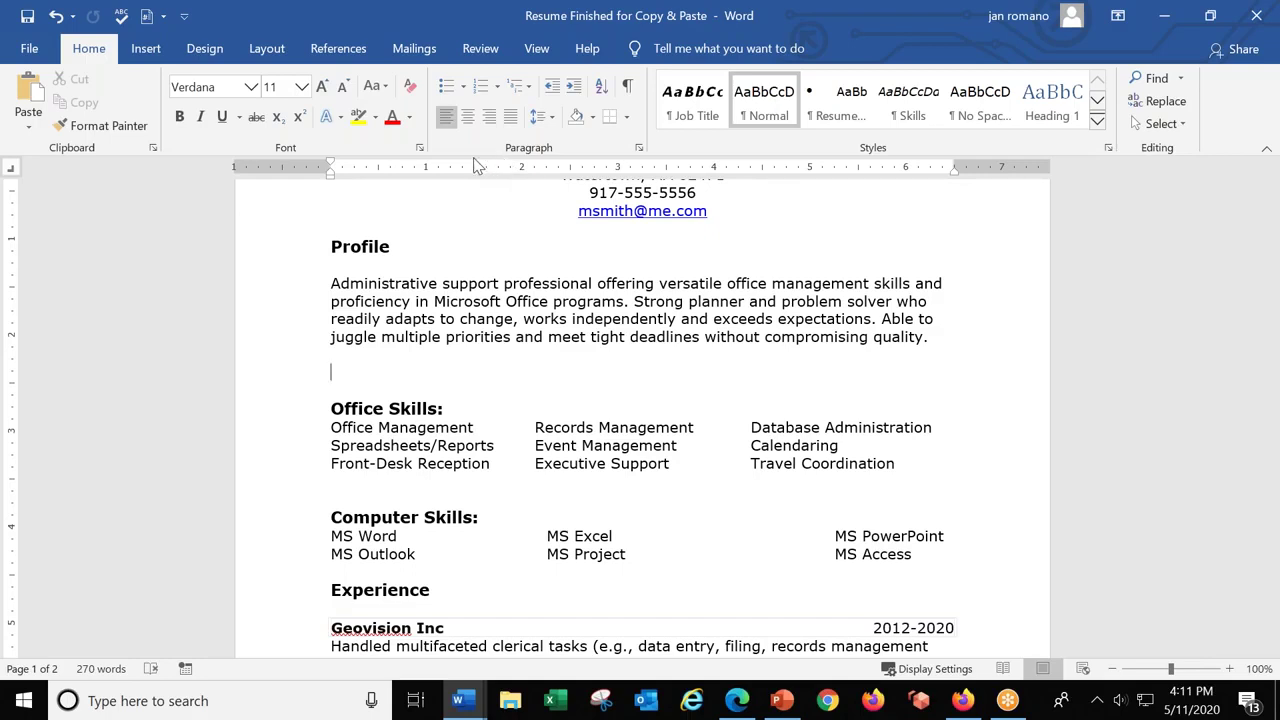
pyautogui.click(85, 156)
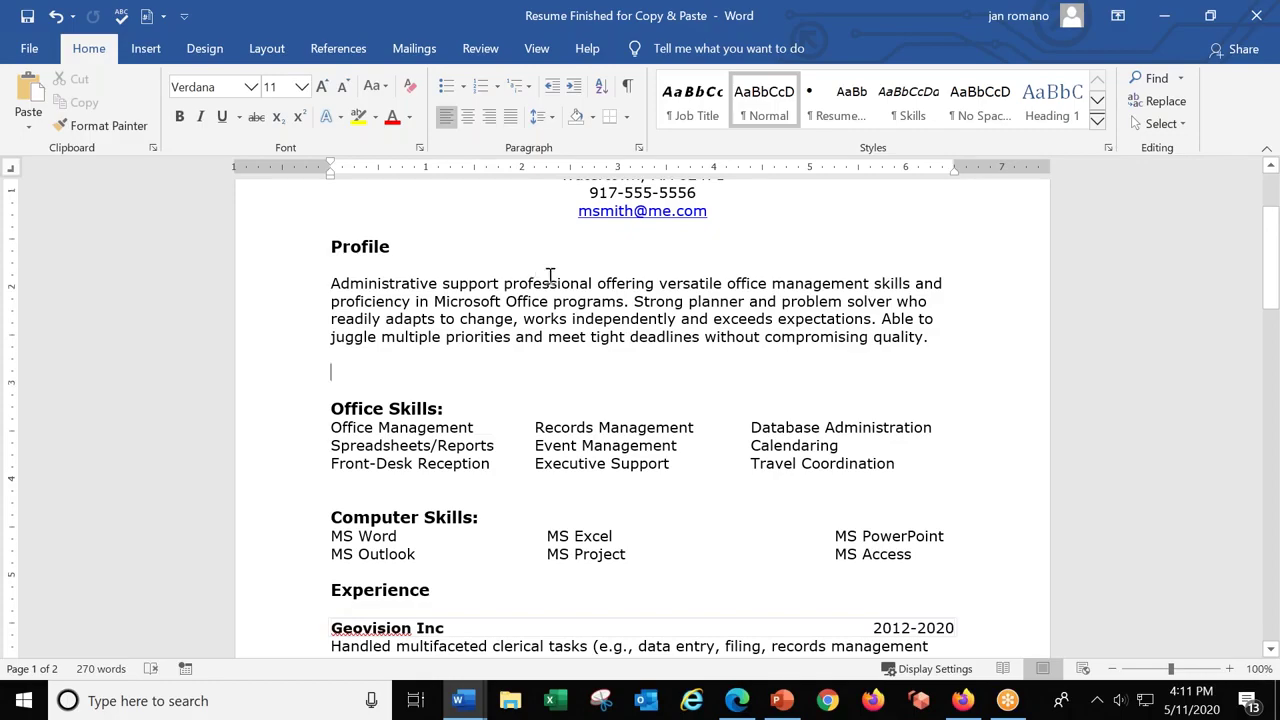
# Paste the Education section and Relevant Courses list at the top of blank page 2.
pyautogui.scroll(-7, 549, 277)
pyautogui.scroll(-9, 549, 277)
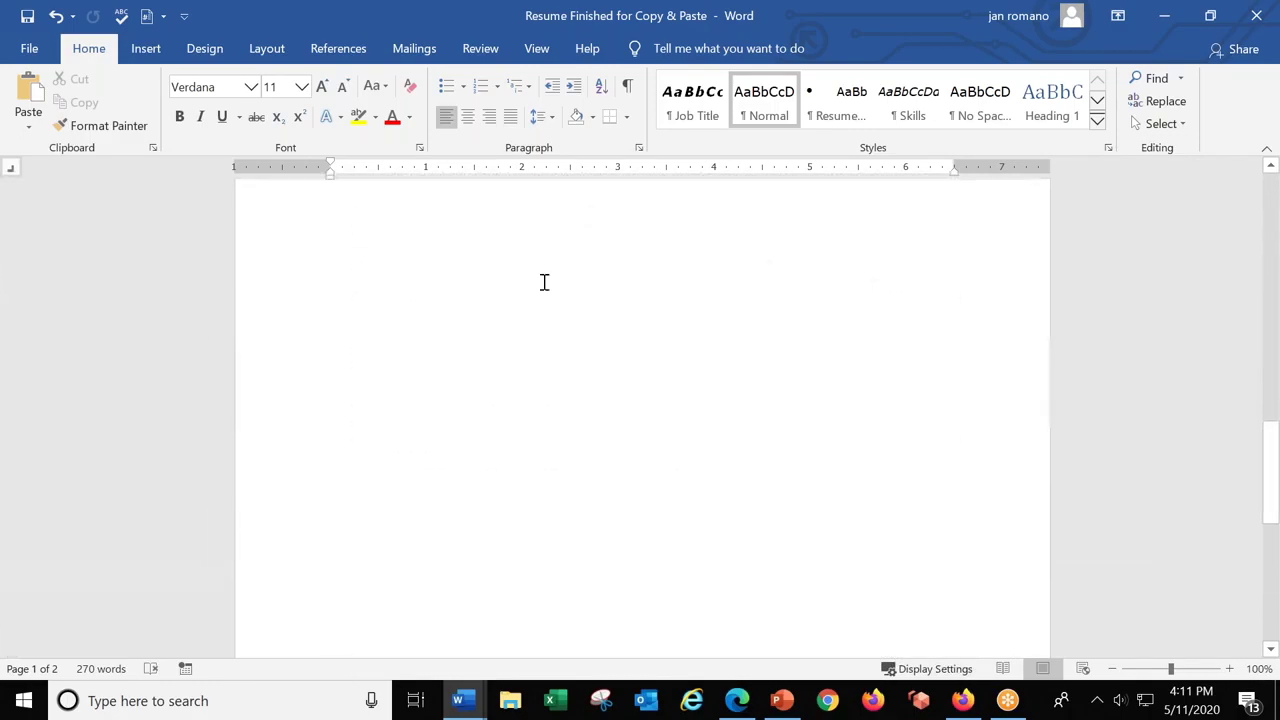
pyautogui.click(367, 304)
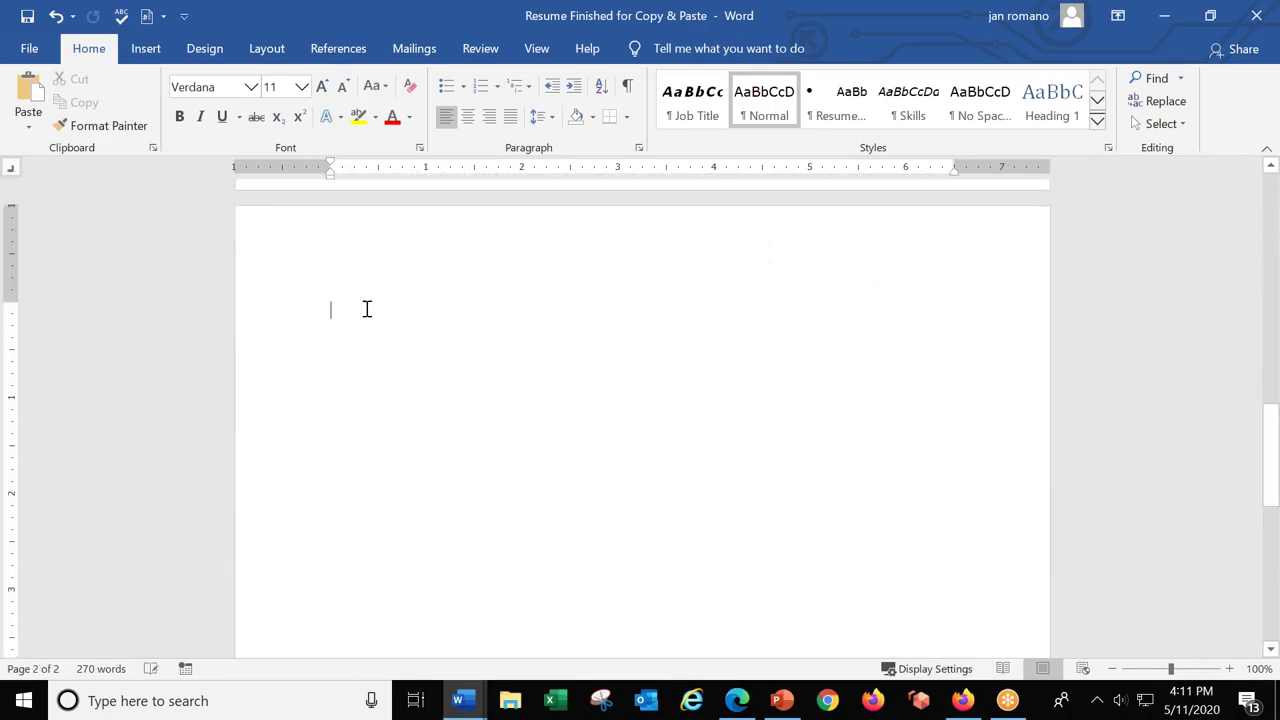
pyautogui.scroll(1, 425, 314)
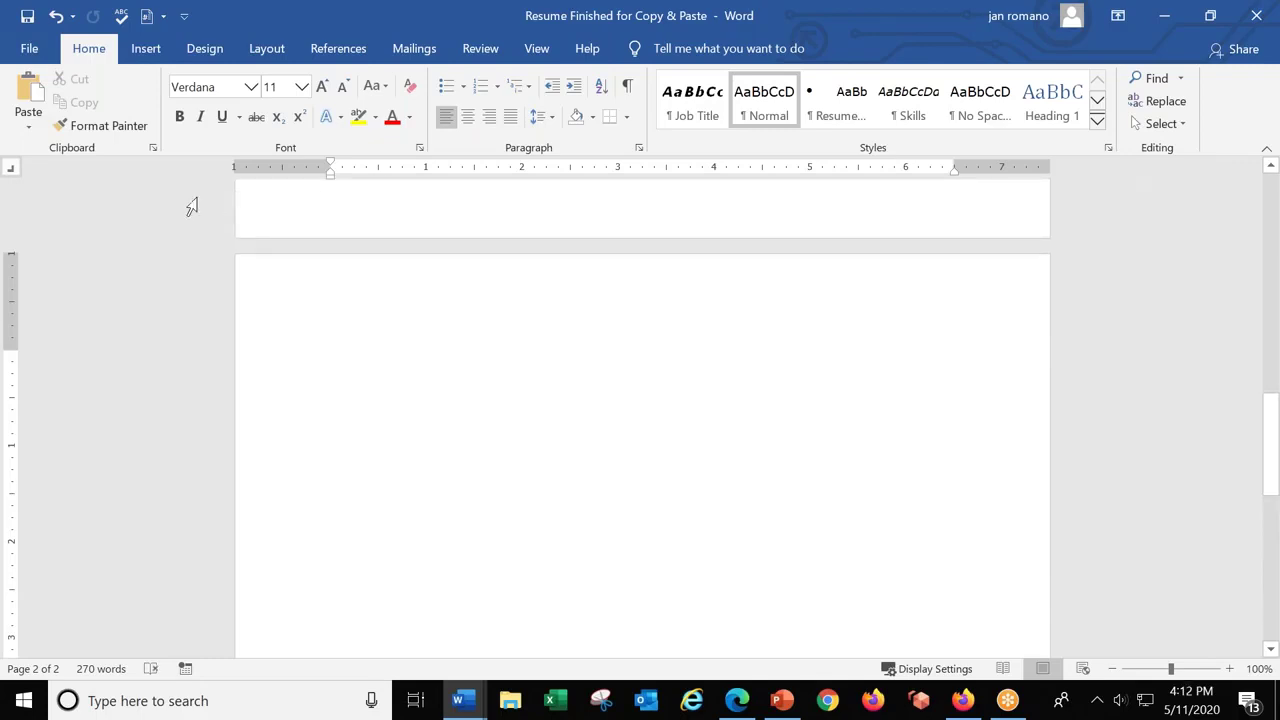
pyautogui.click(38, 96)
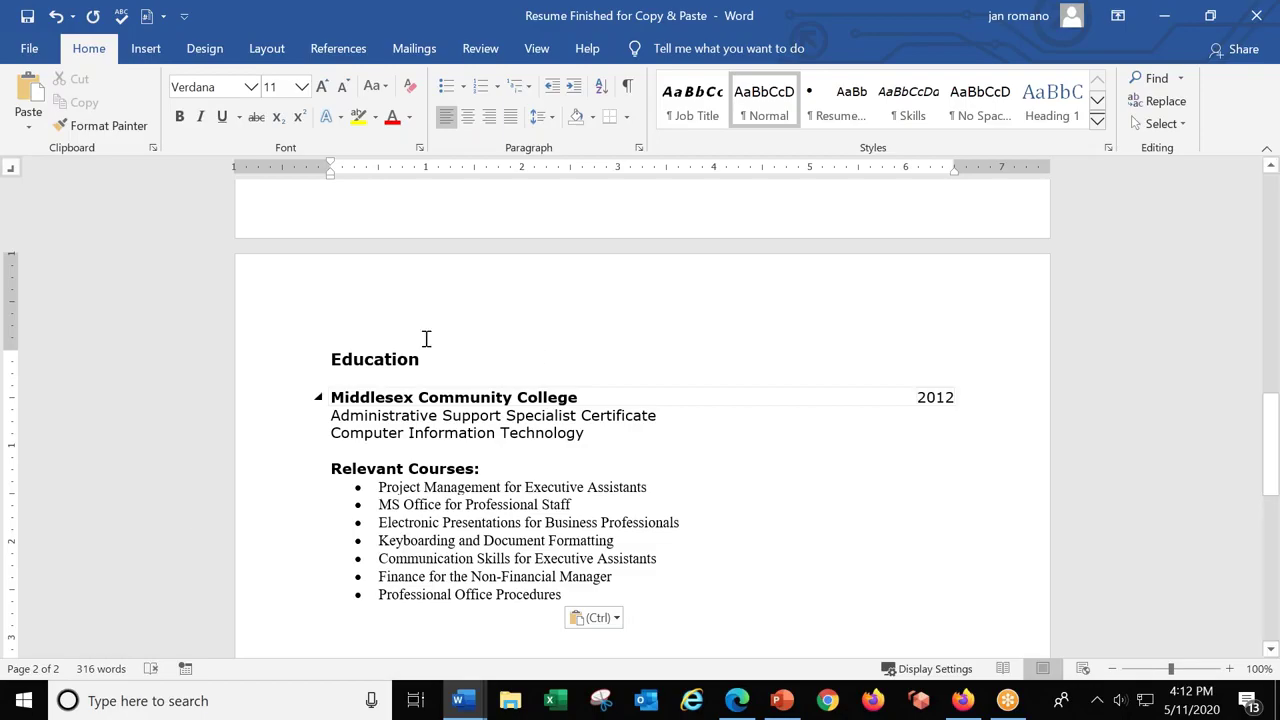
pyautogui.scroll(15, 781, 448)
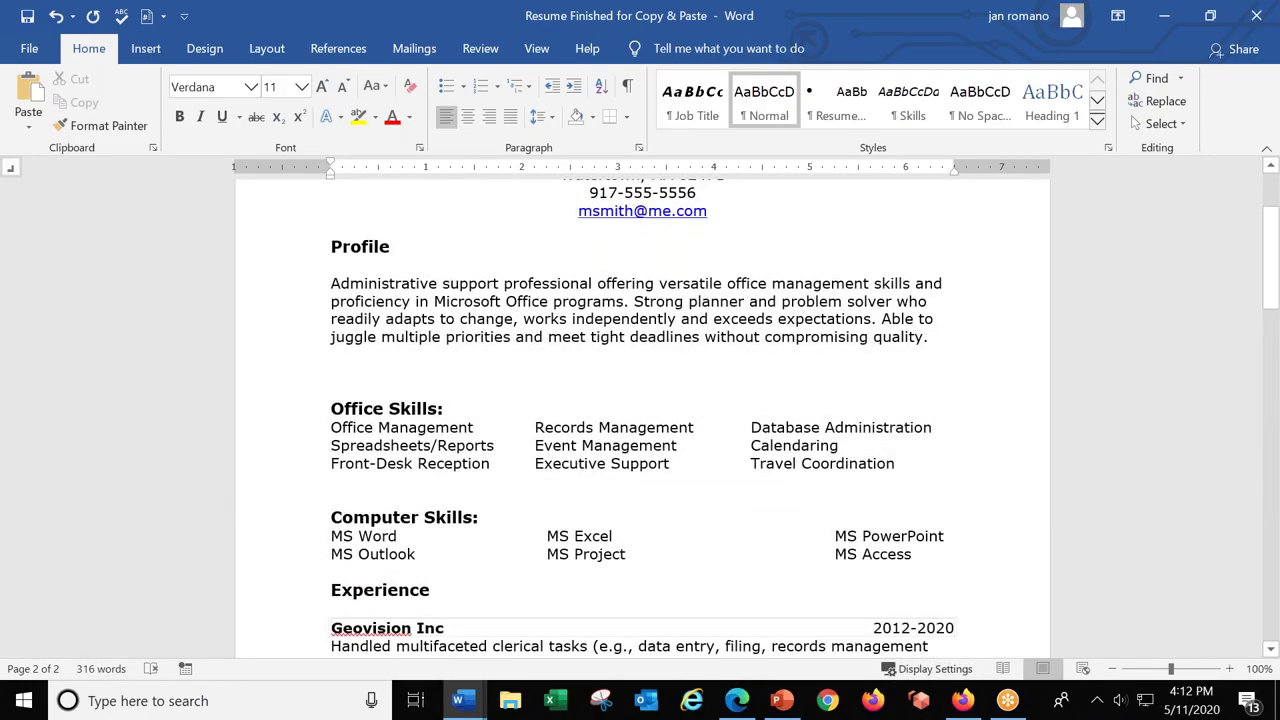
pyautogui.scroll(-12, 777, 450)
pyautogui.scroll(-3, 765, 465)
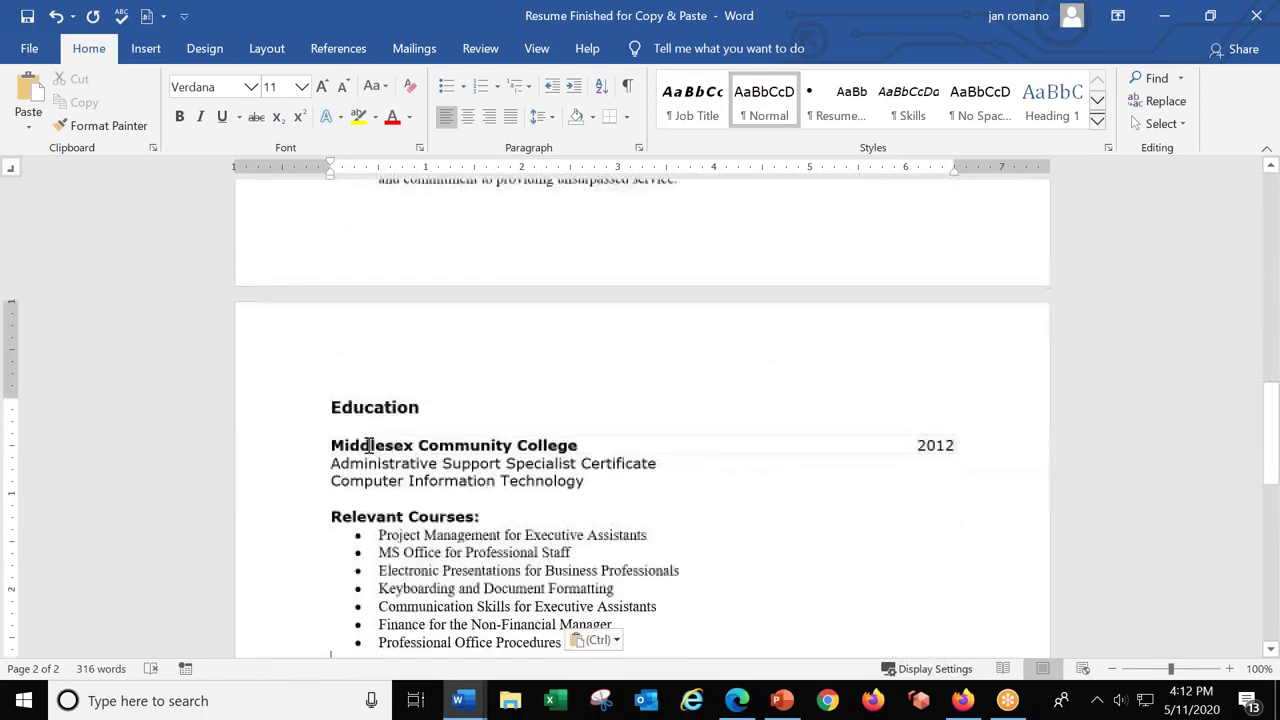
pyautogui.scroll(-2, 553, 468)
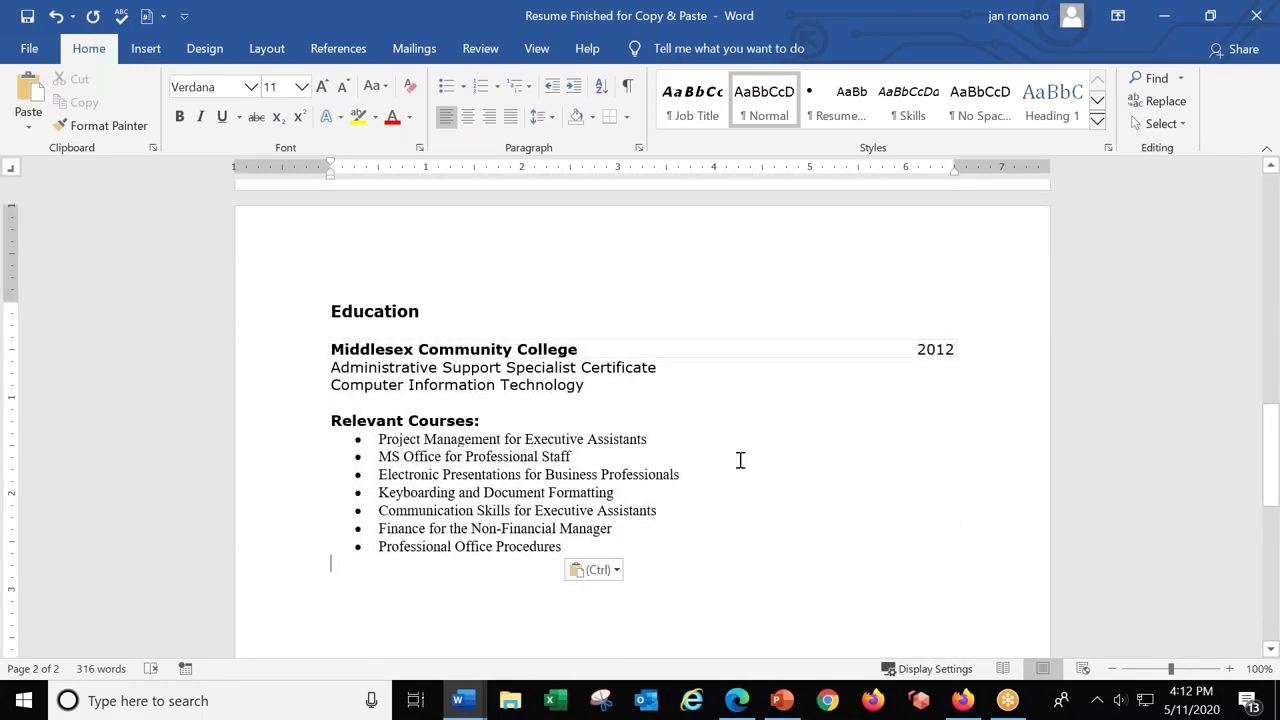
pyautogui.scroll(3, 740, 460)
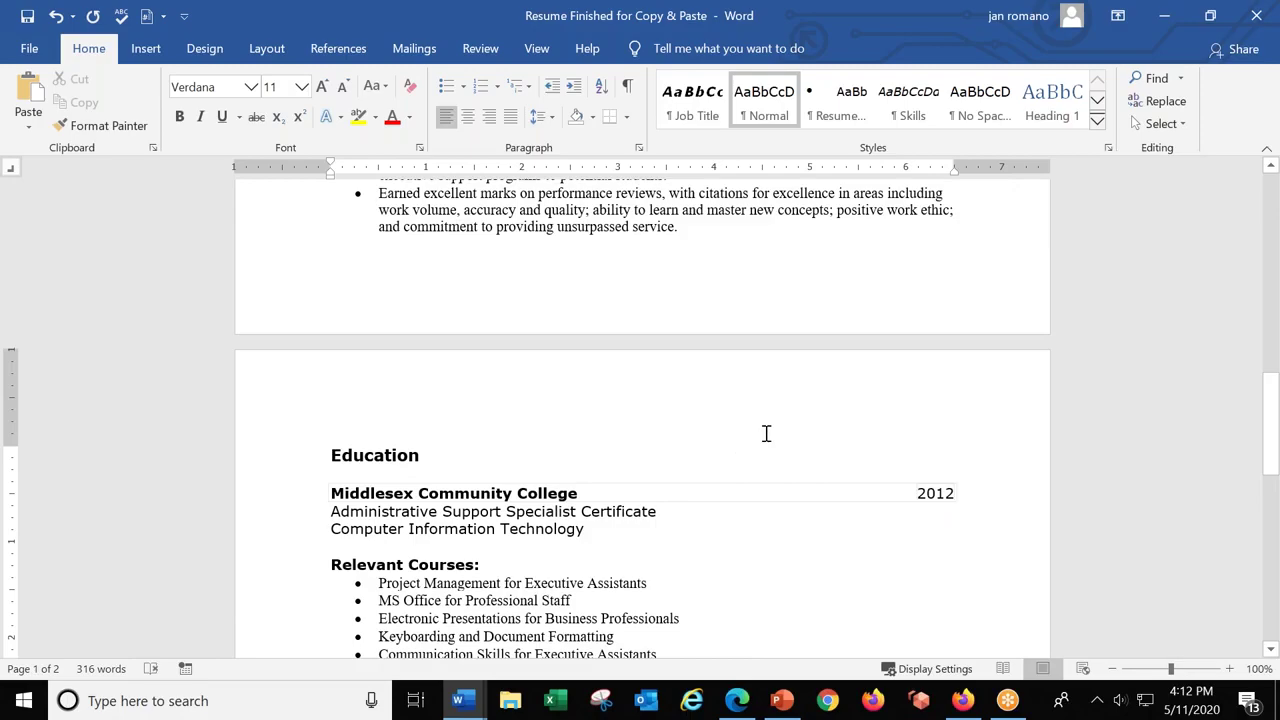
pyautogui.scroll(9, 766, 434)
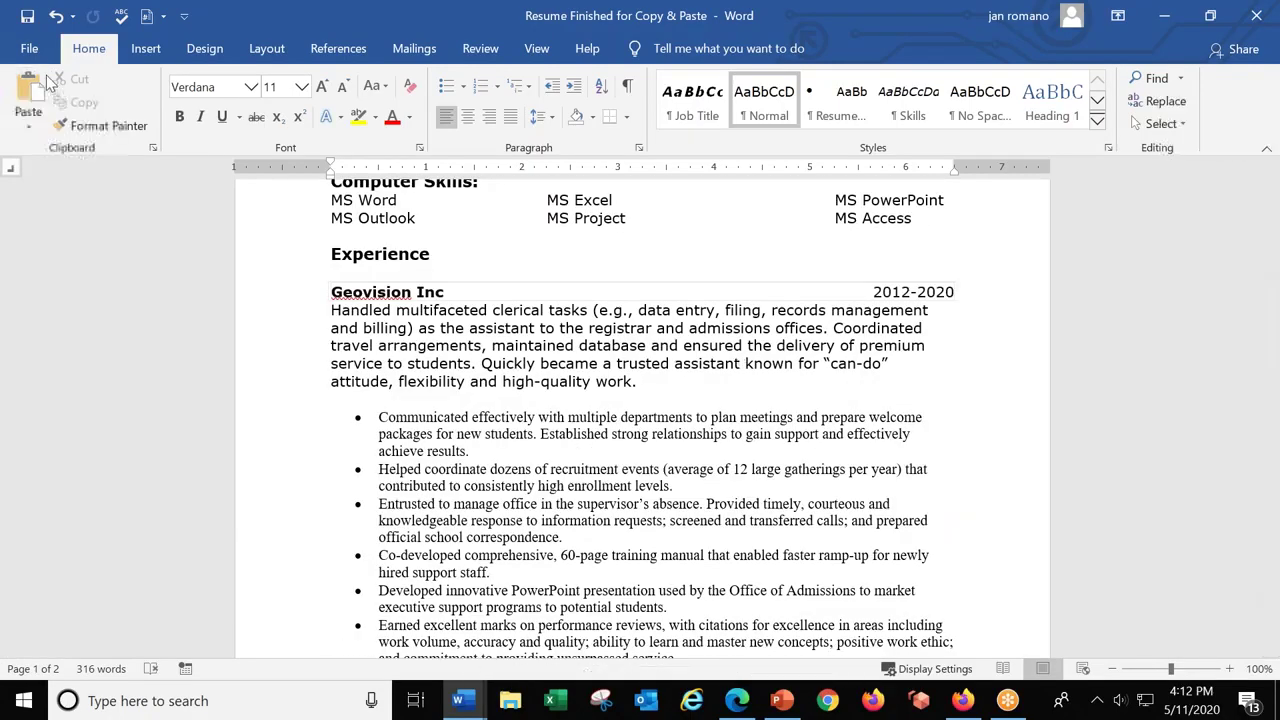
pyautogui.scroll(1, 273, 218)
pyautogui.scroll(-3, 273, 218)
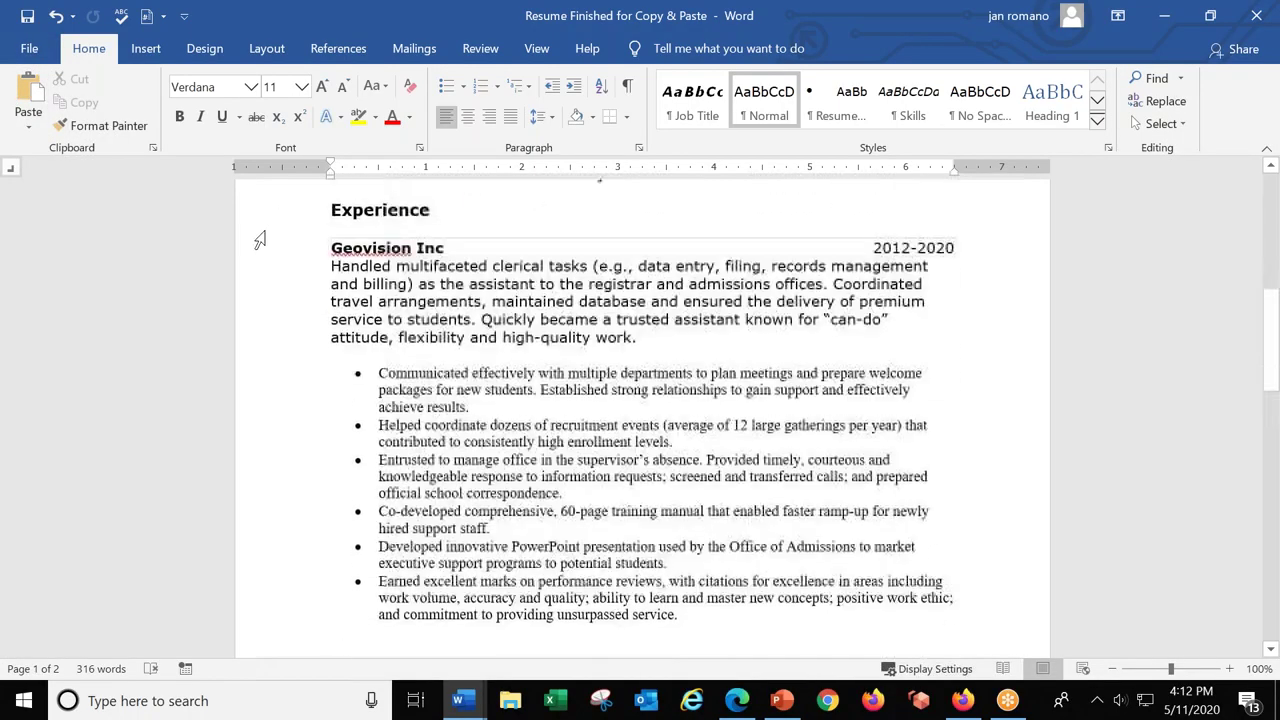
# Select and copy the Geovision Inc job description paragraph.
pyautogui.click(271, 284)
pyautogui.doubleClick(271, 288)
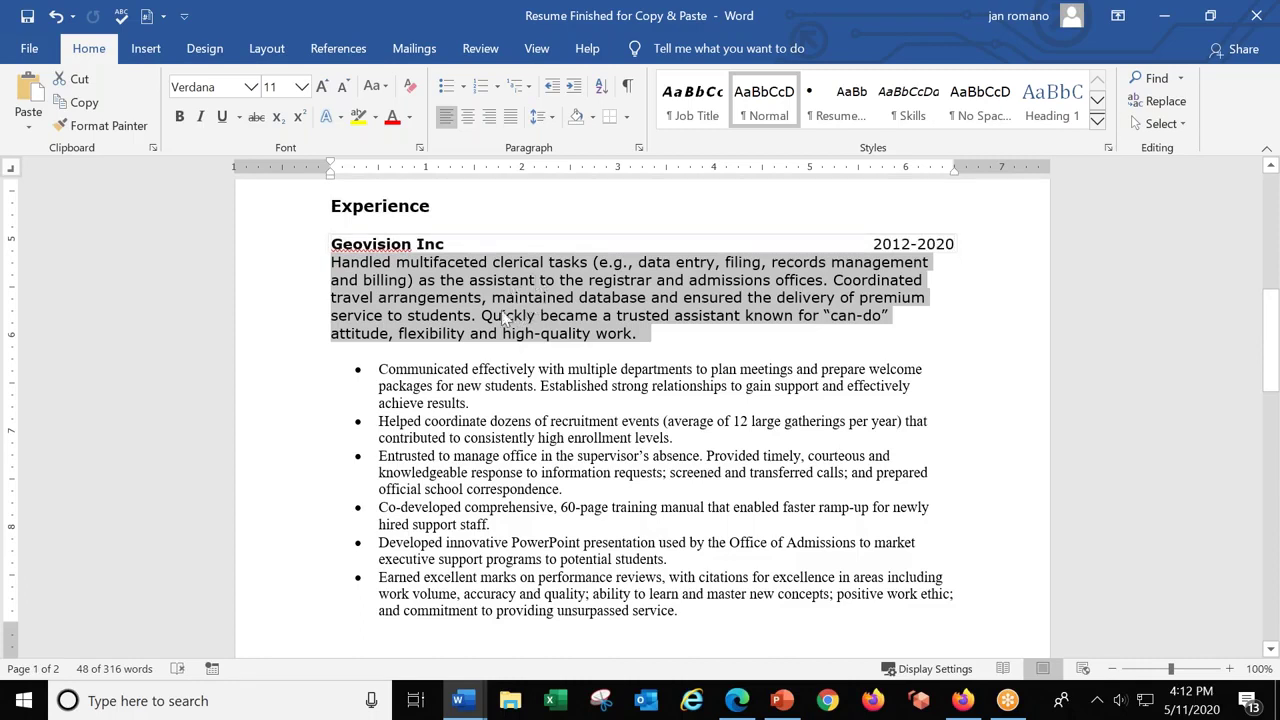
pyautogui.click(95, 103)
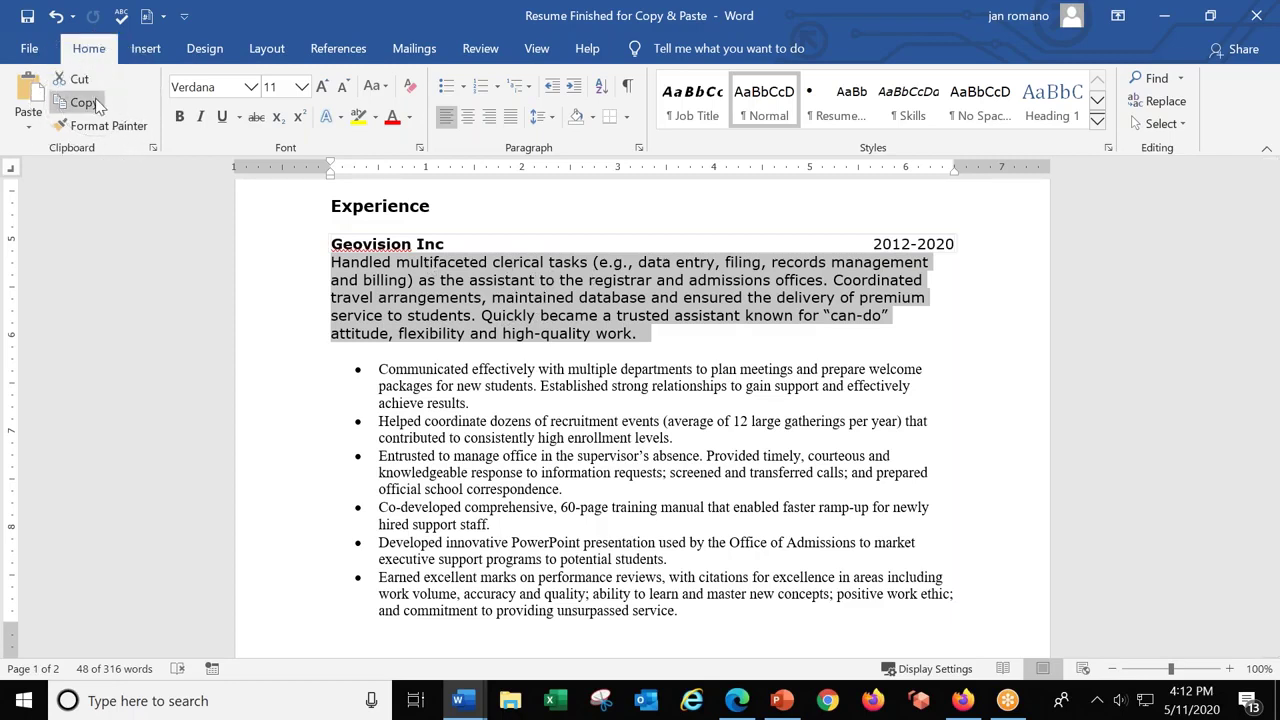
pyautogui.press('ctrl')
pyautogui.rightClick(496, 296)
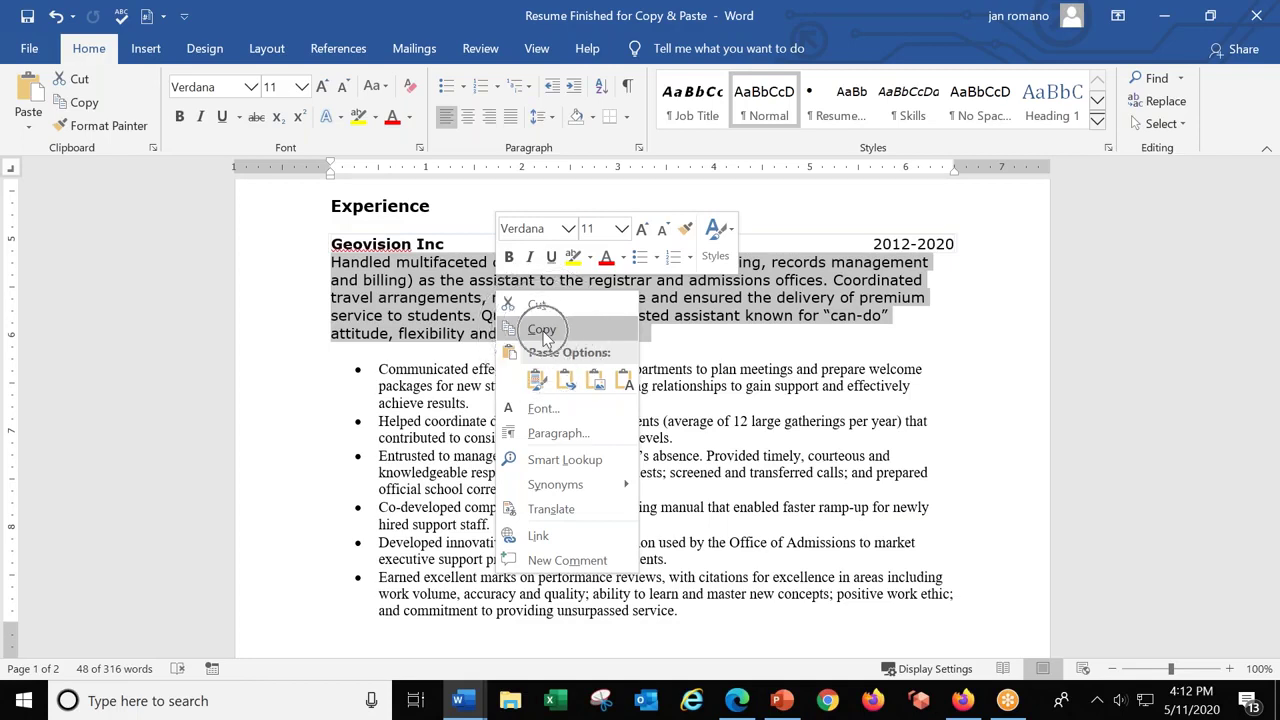
pyautogui.click(543, 332)
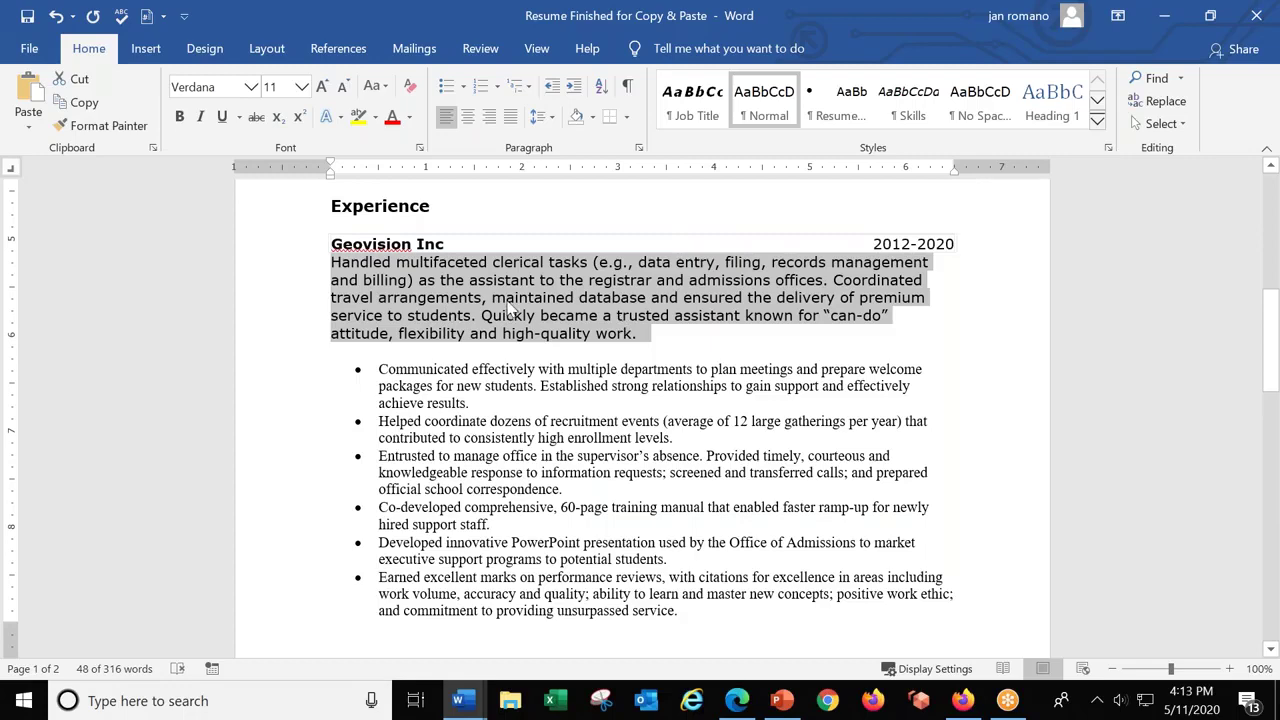
pyautogui.click(508, 310)
pyautogui.scroll(5, 508, 310)
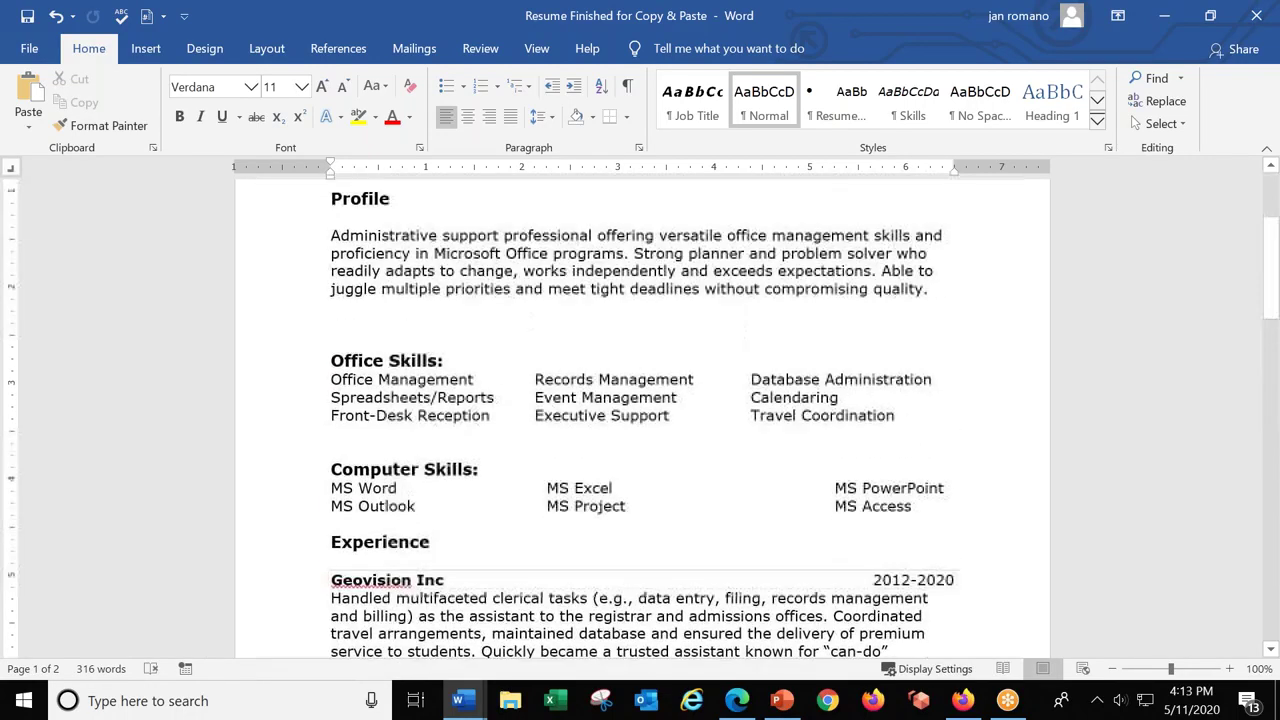
pyautogui.scroll(3, 508, 297)
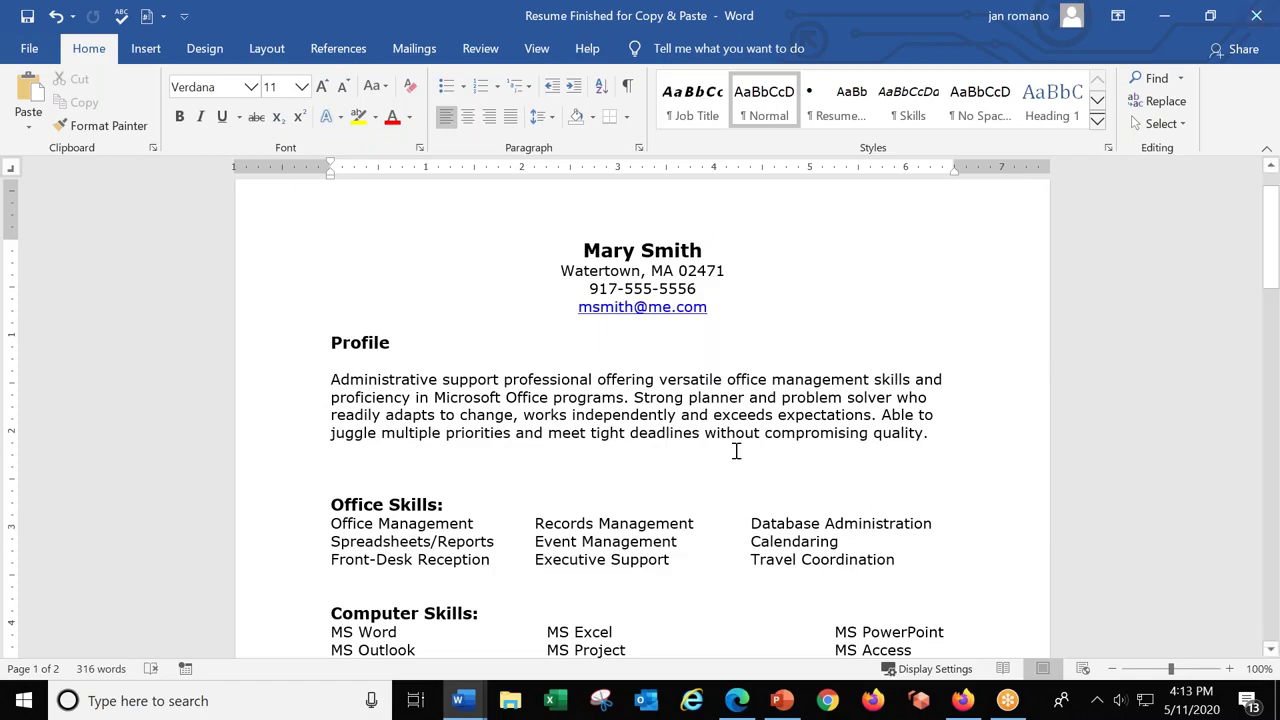
# Create a new blank document from File > New.
pyautogui.moveTo(458, 700)
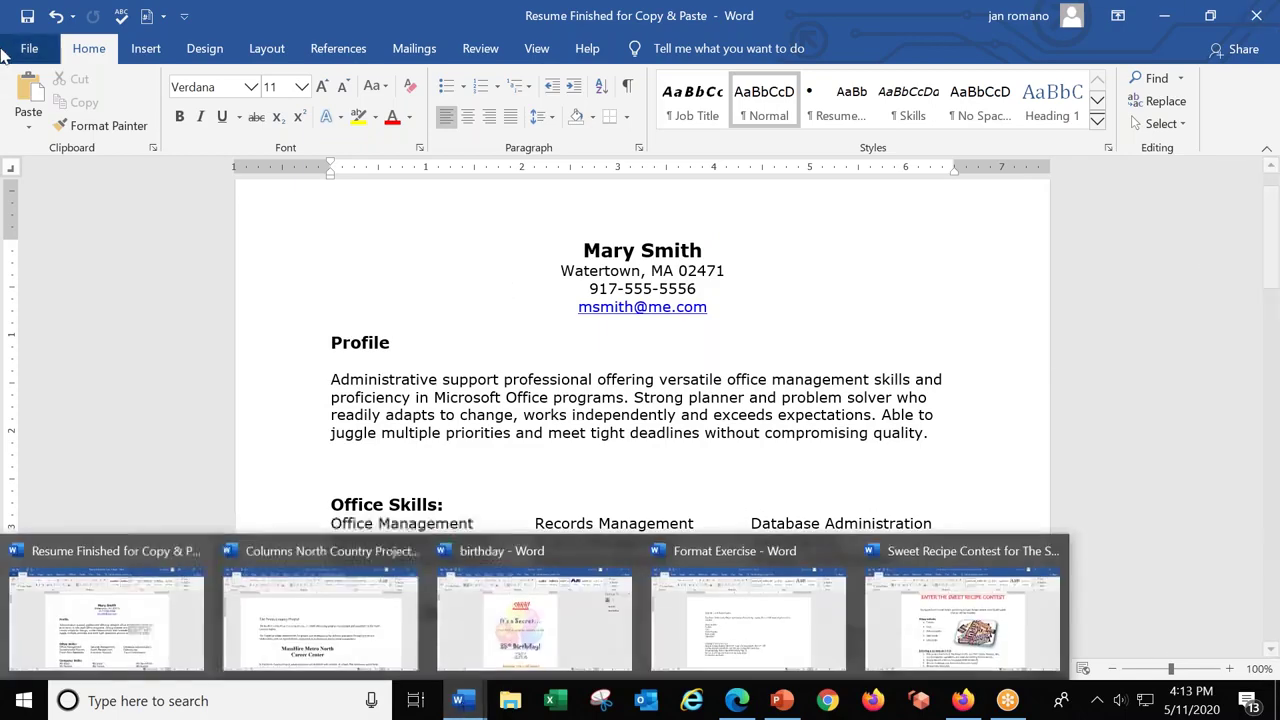
pyautogui.click(23, 49)
pyautogui.click(63, 147)
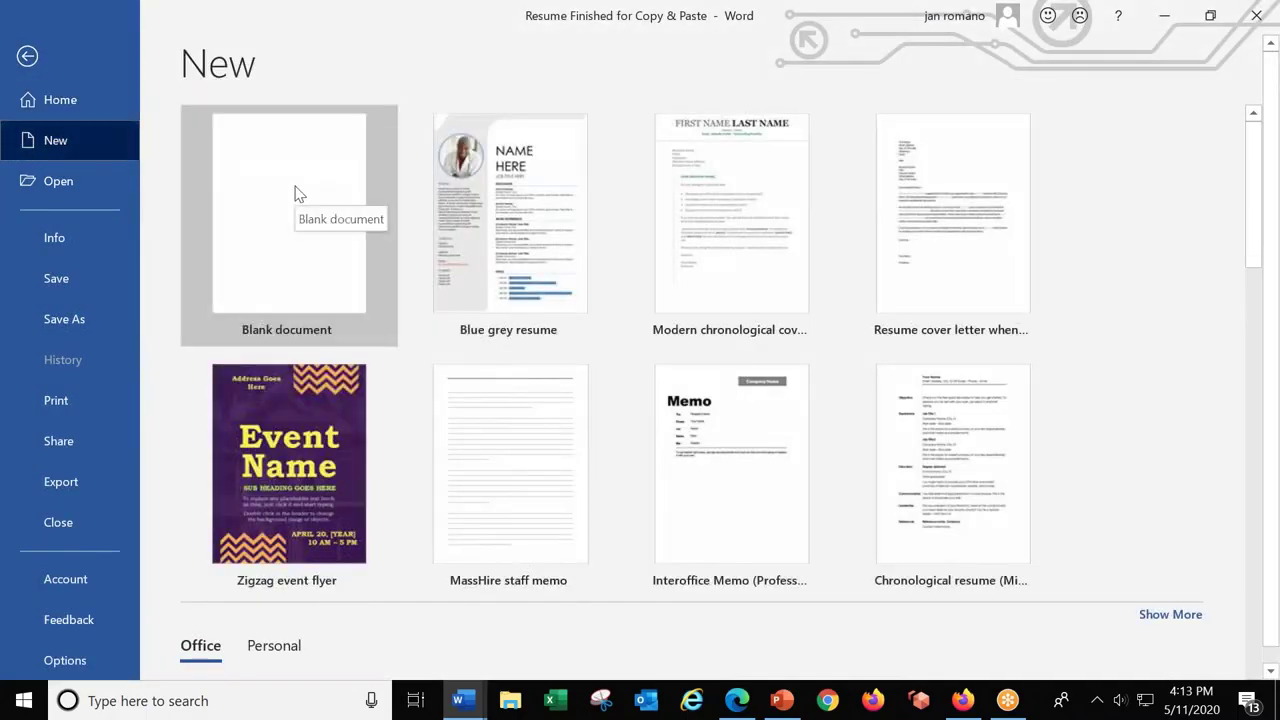
pyautogui.click(297, 194)
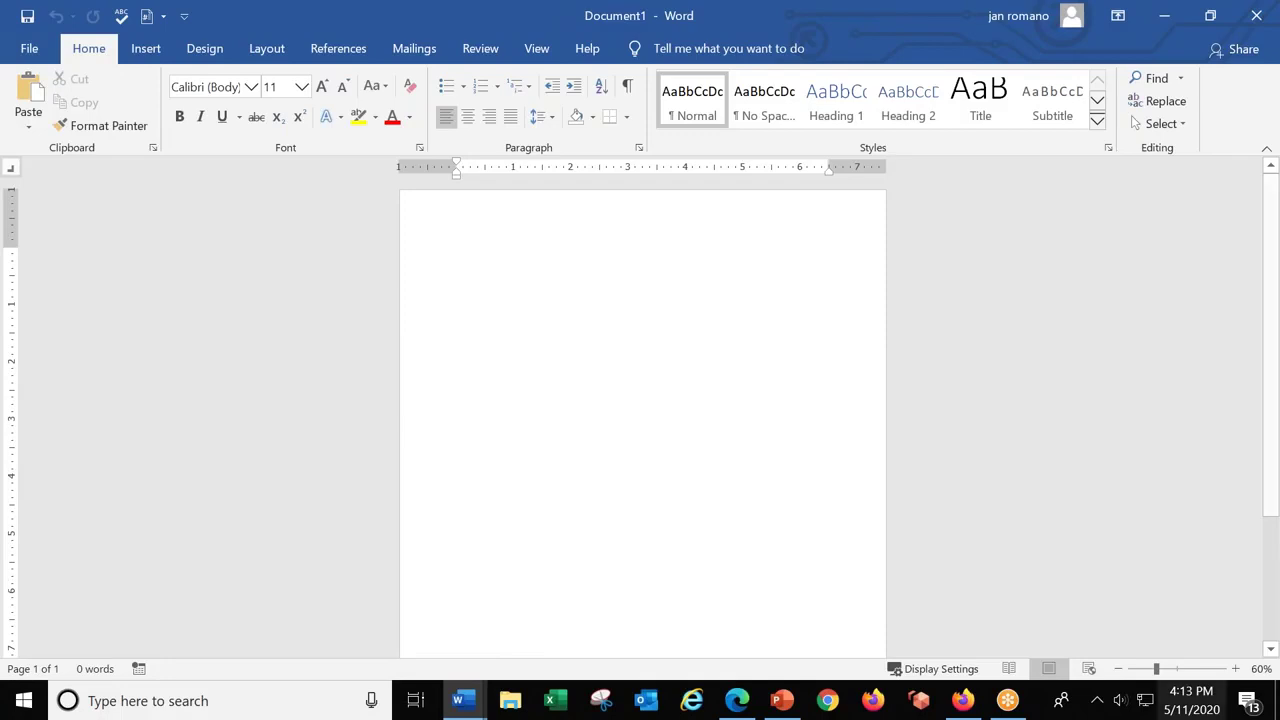
# Paste the Geovision paragraph into Document1 using Use Destination Theme.
pyautogui.click(1235, 668)
pyautogui.click(1235, 668)
pyautogui.click(1235, 668)
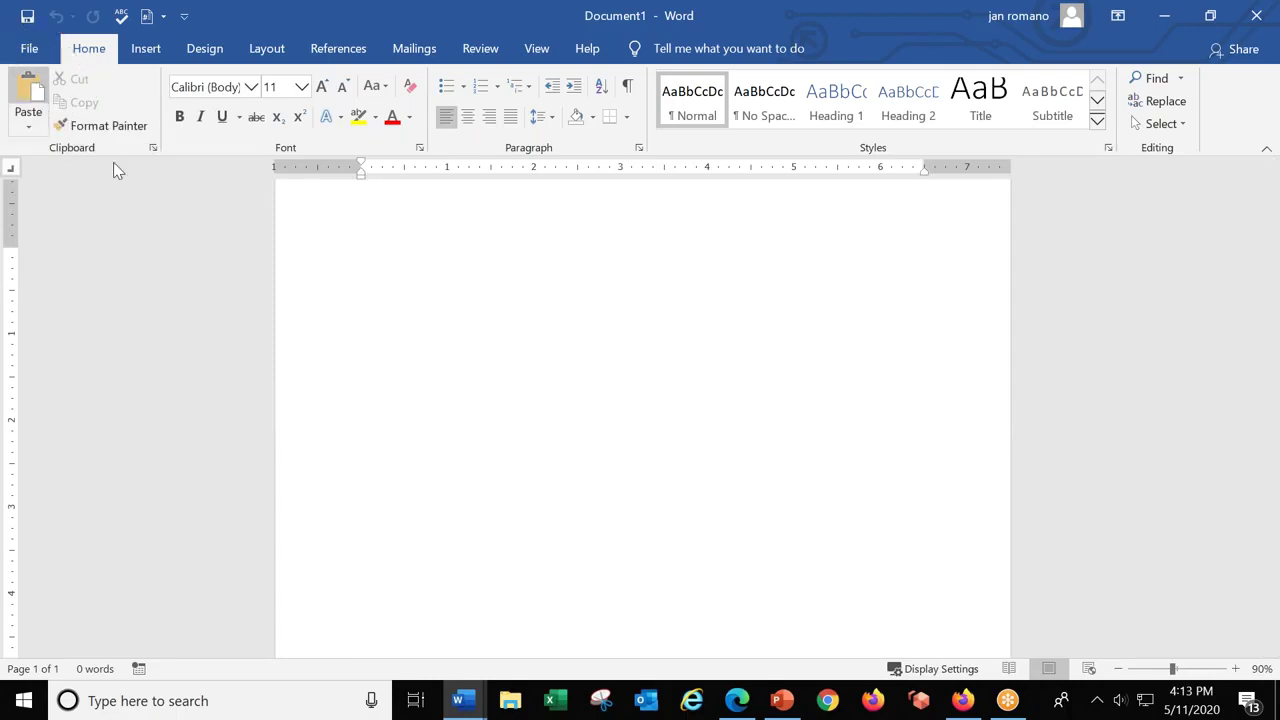
pyautogui.rightClick(366, 270)
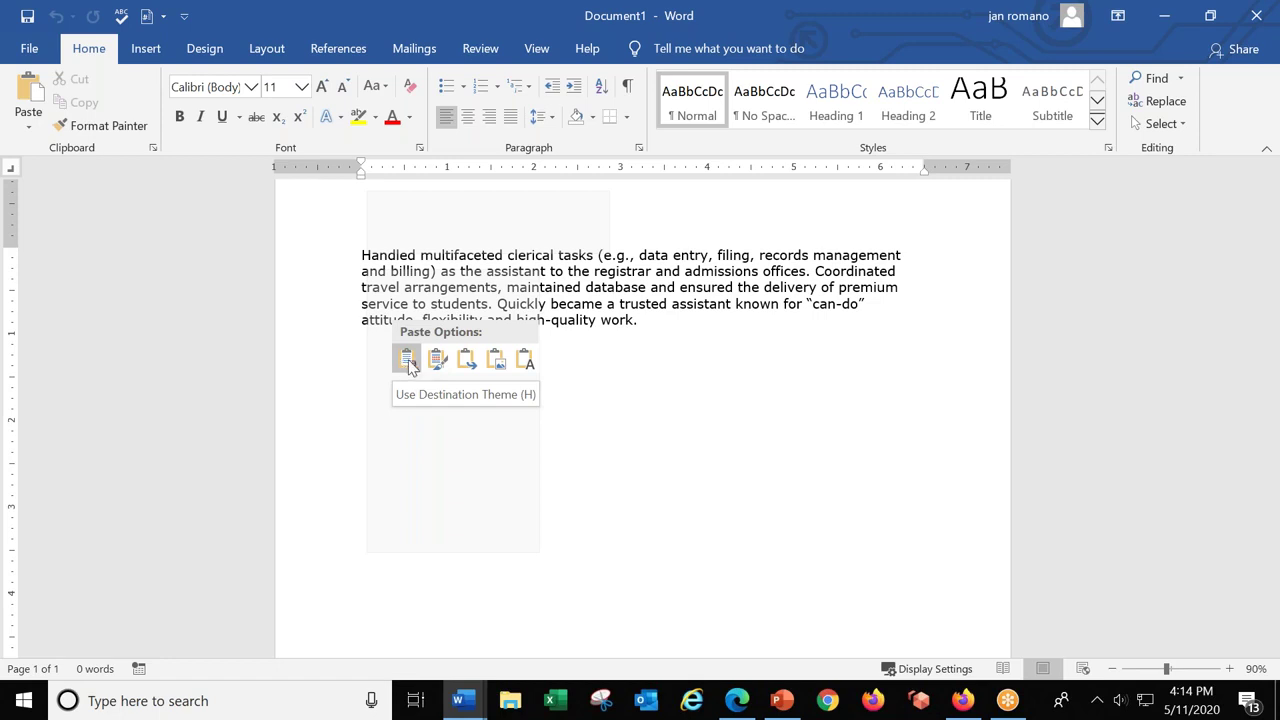
pyautogui.click(408, 362)
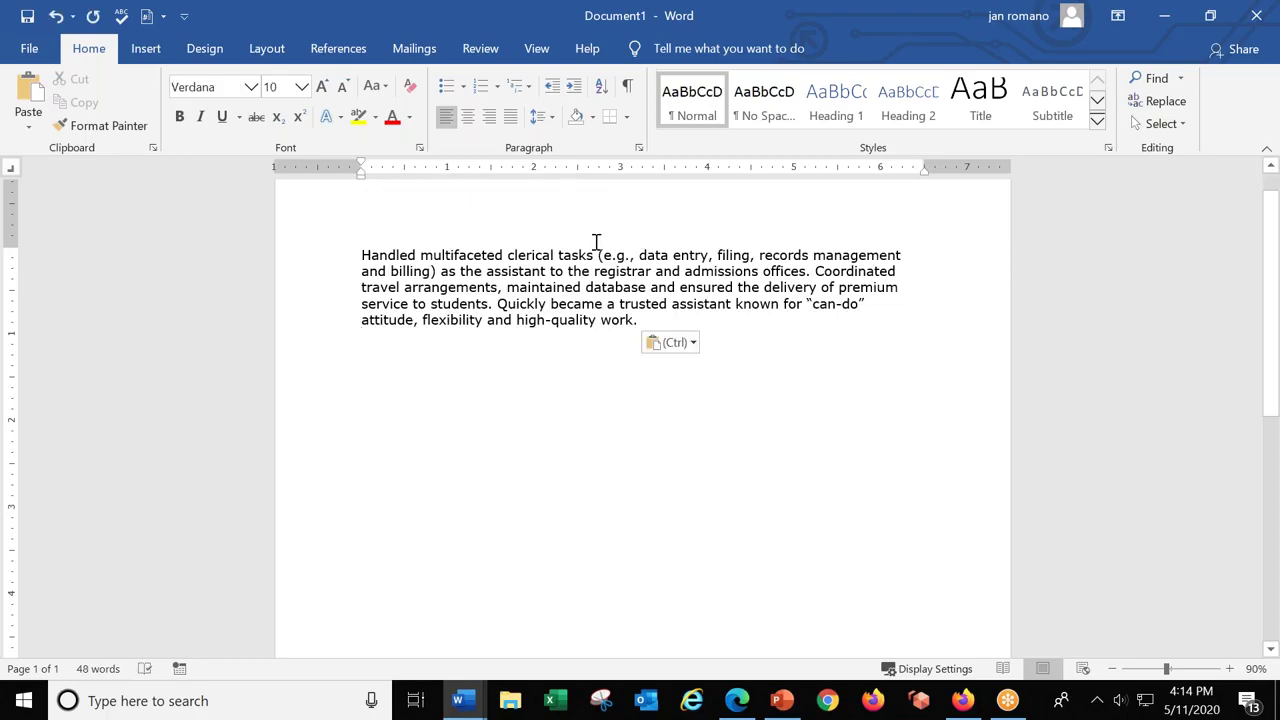
# Look over the Resume Finished for Copy & Paste document, then return to the PowerPoint slide show.
pyautogui.moveTo(470, 708)
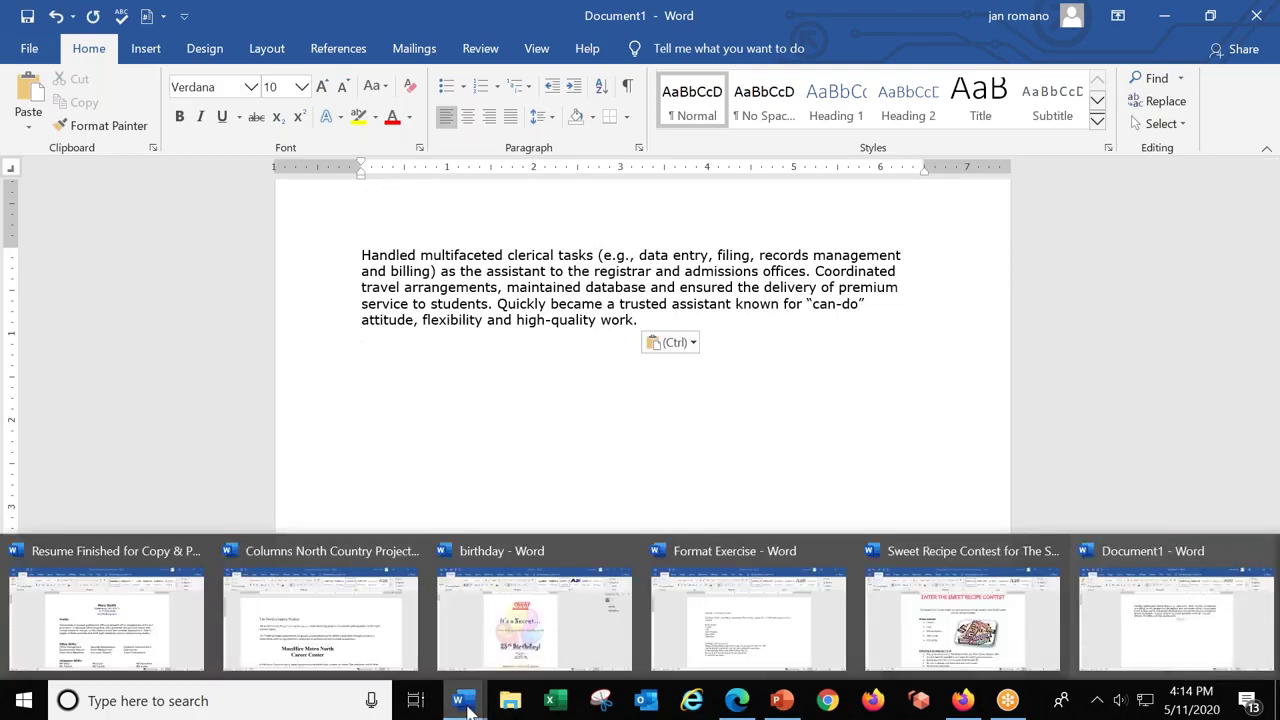
pyautogui.click(137, 614)
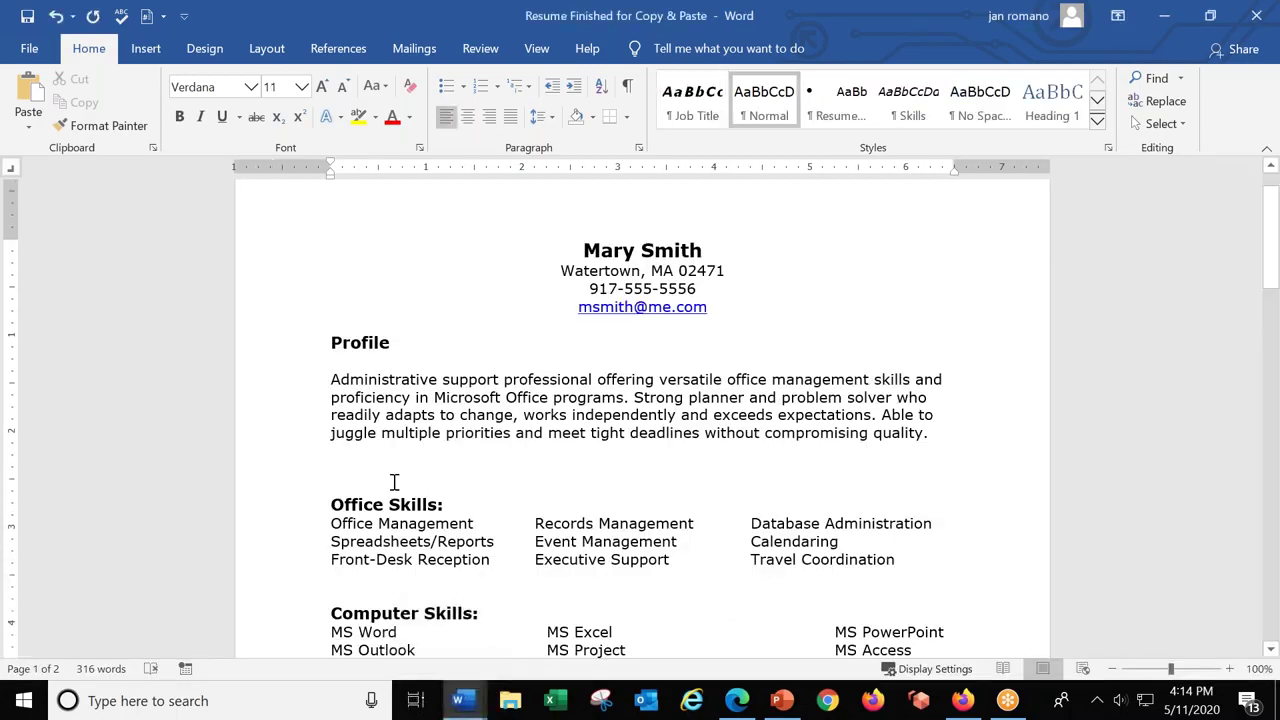
pyautogui.scroll(-7, 408, 455)
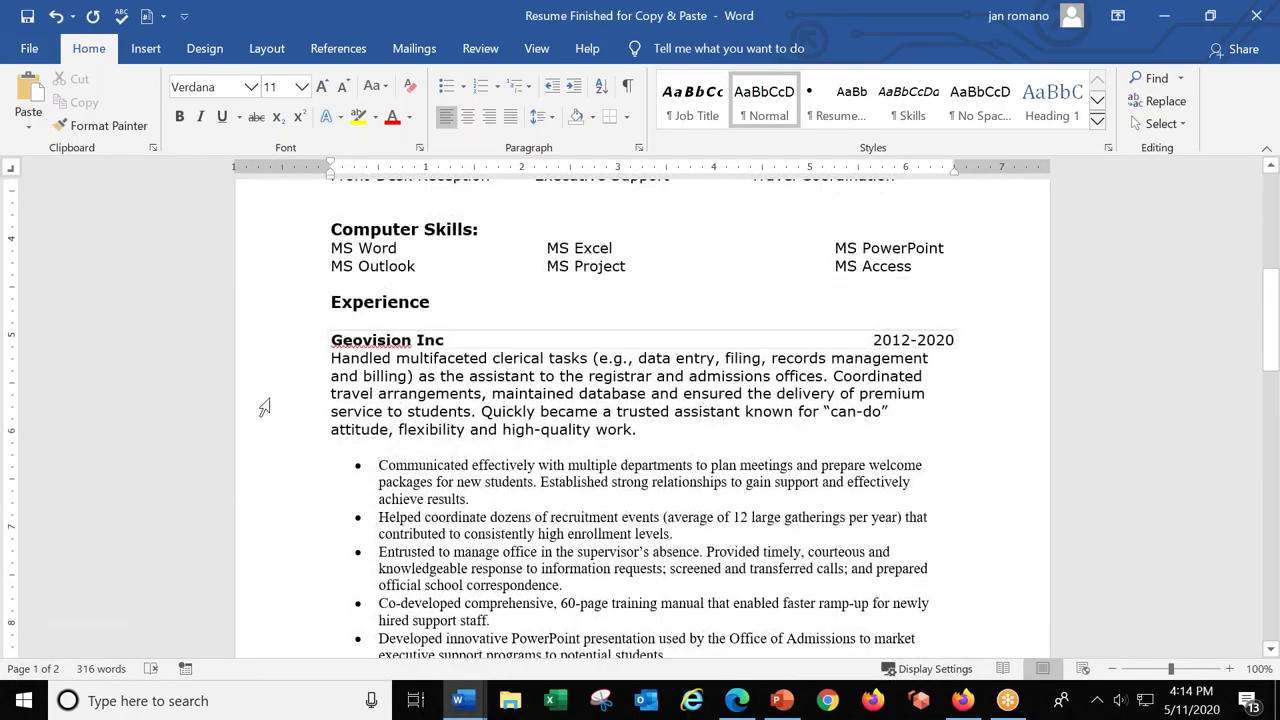
pyautogui.scroll(7, 267, 418)
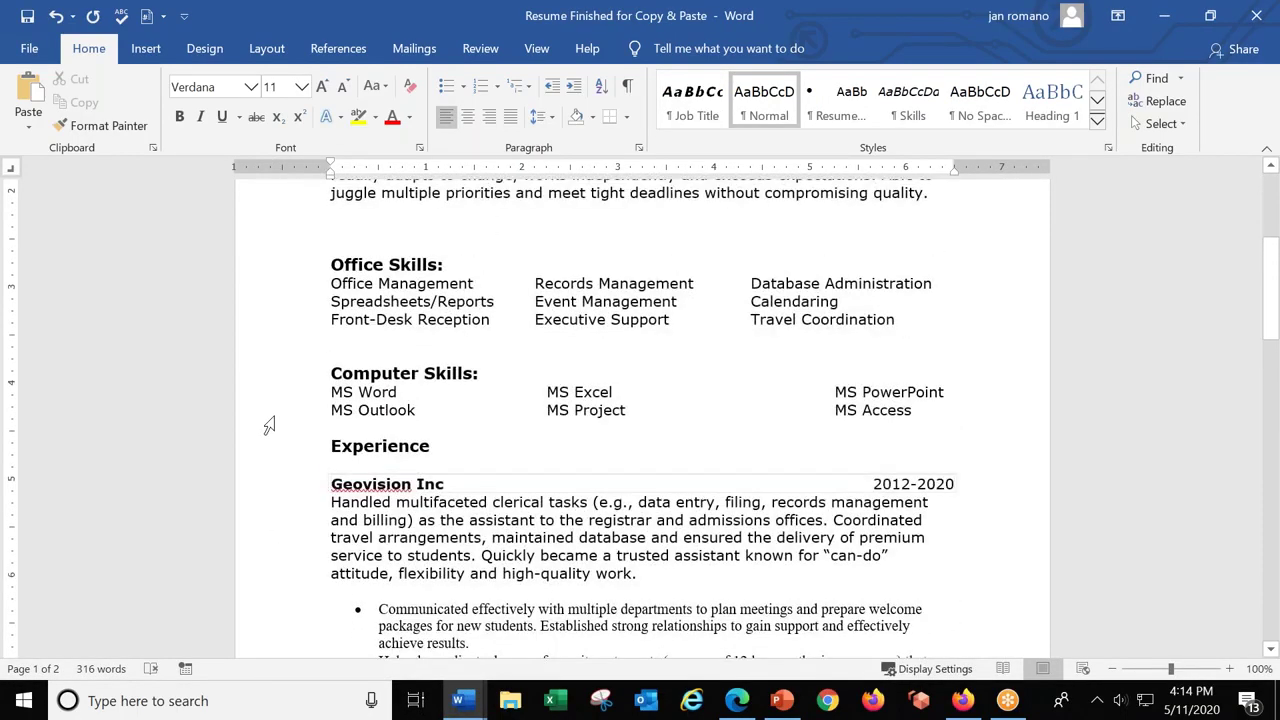
pyautogui.scroll(1, 267, 425)
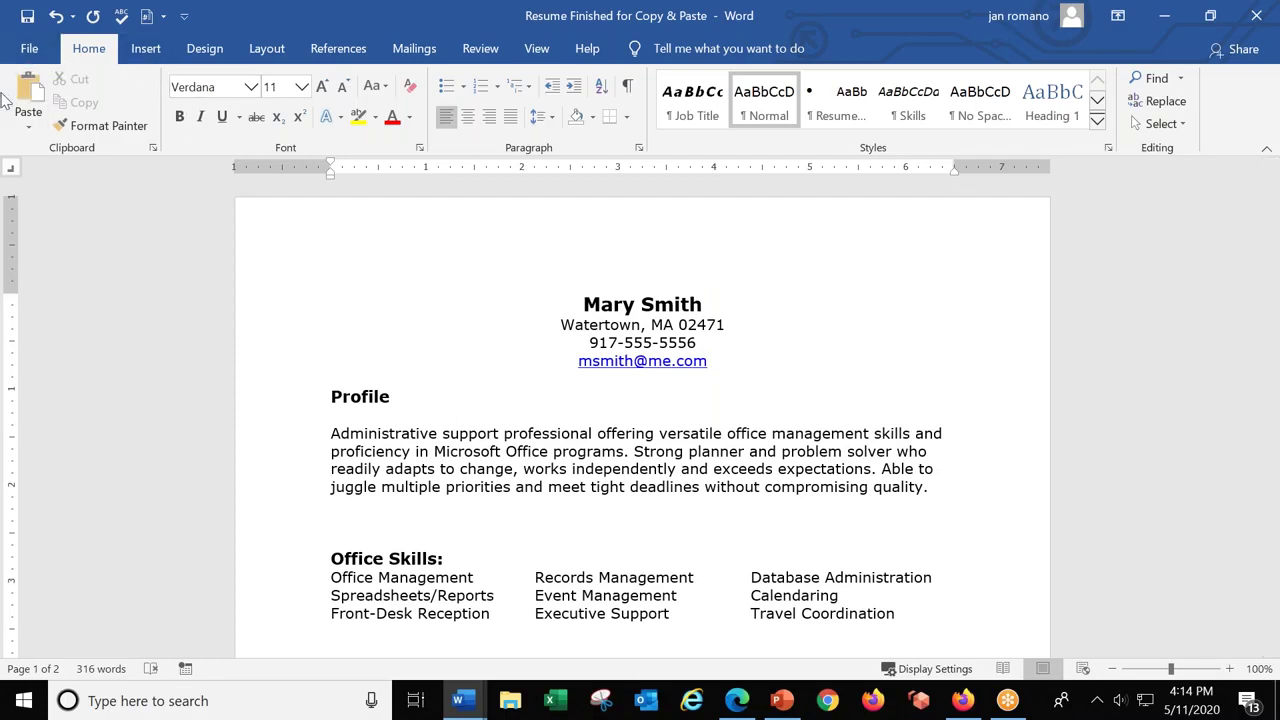
pyautogui.press('ctrl')
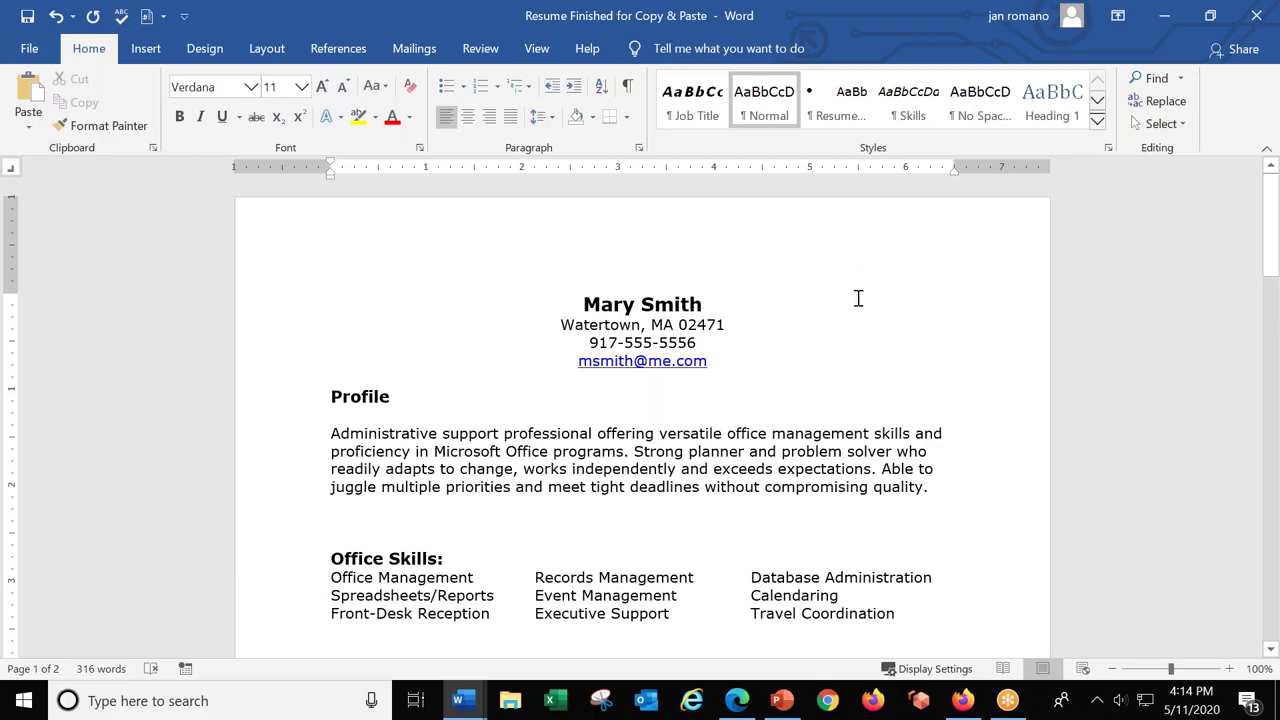
pyautogui.click(781, 703)
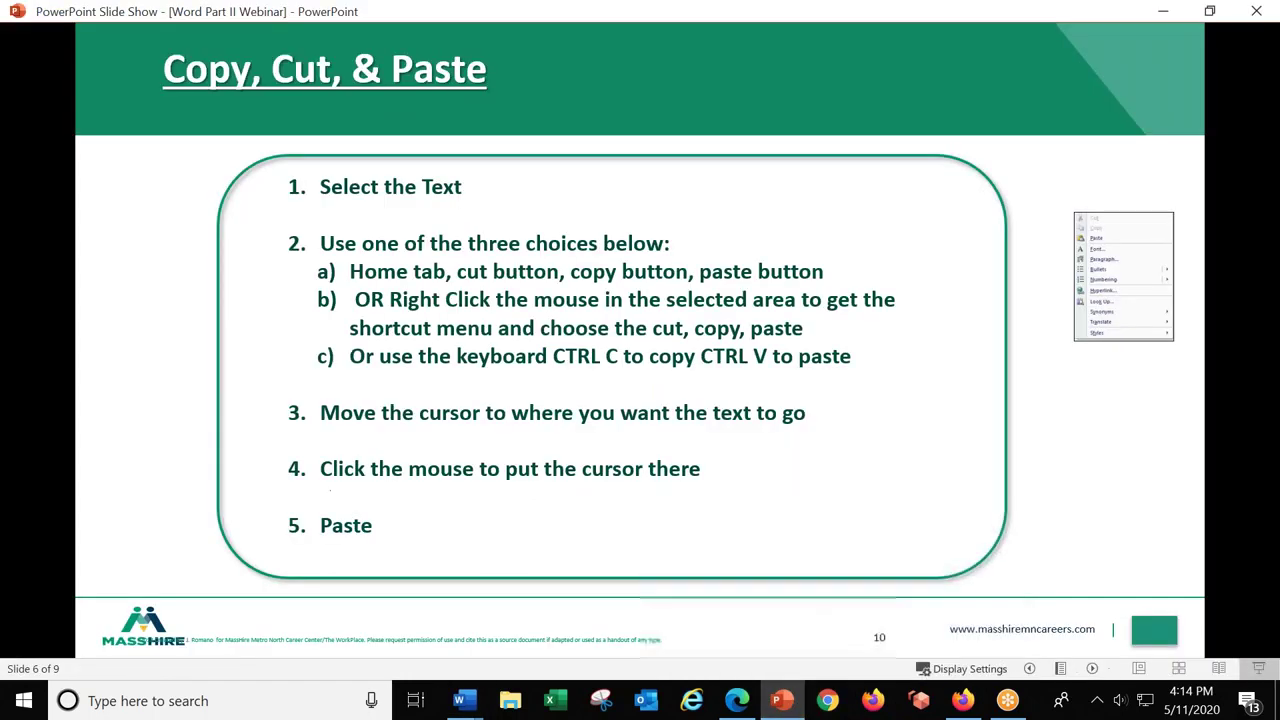
# Advance the slide show to the Headers & Footers slide, slide 7 of 9.
pyautogui.click(700, 370)
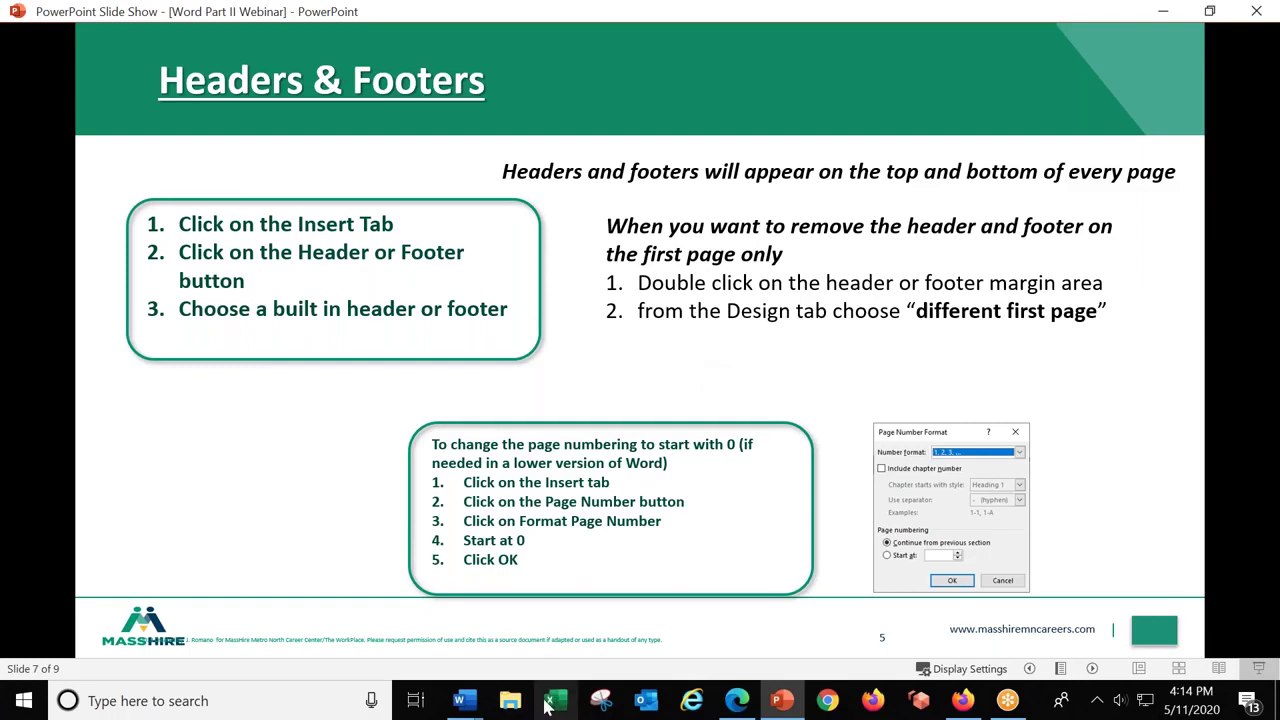
pyautogui.moveTo(470, 706)
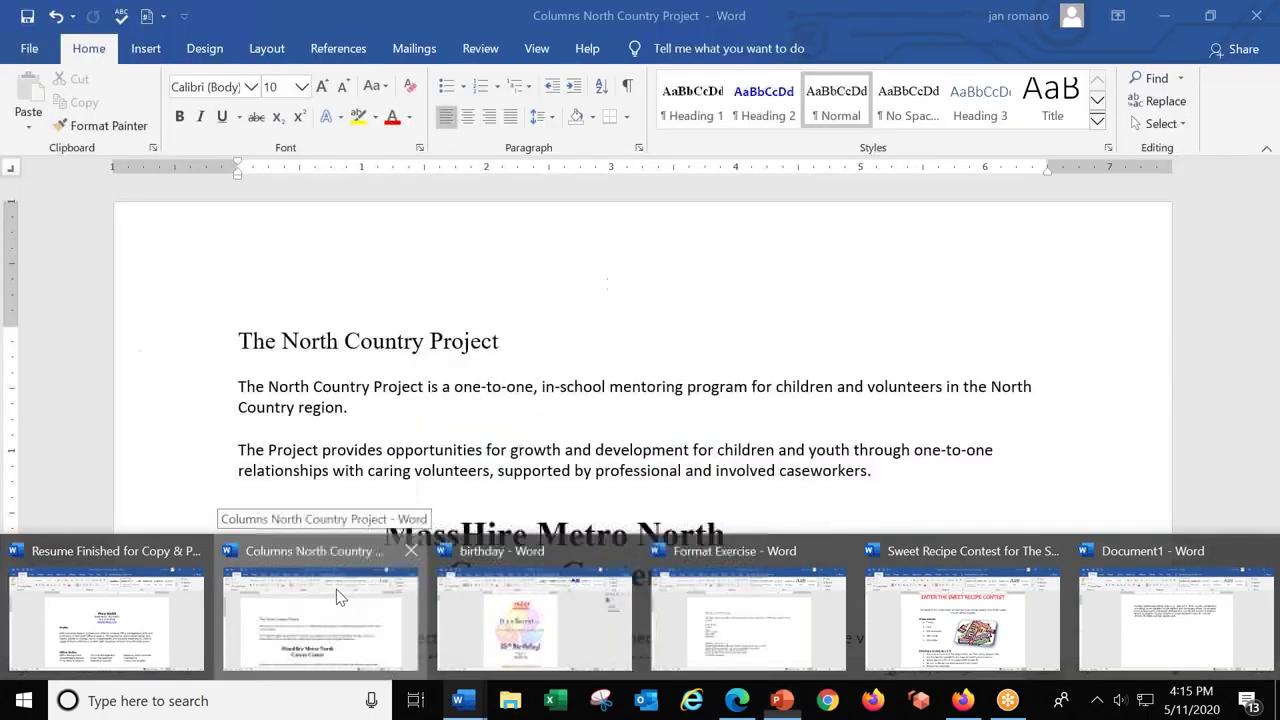
# Review the Columns North Country Project pages and place the cursor before the title.
pyautogui.click(337, 590)
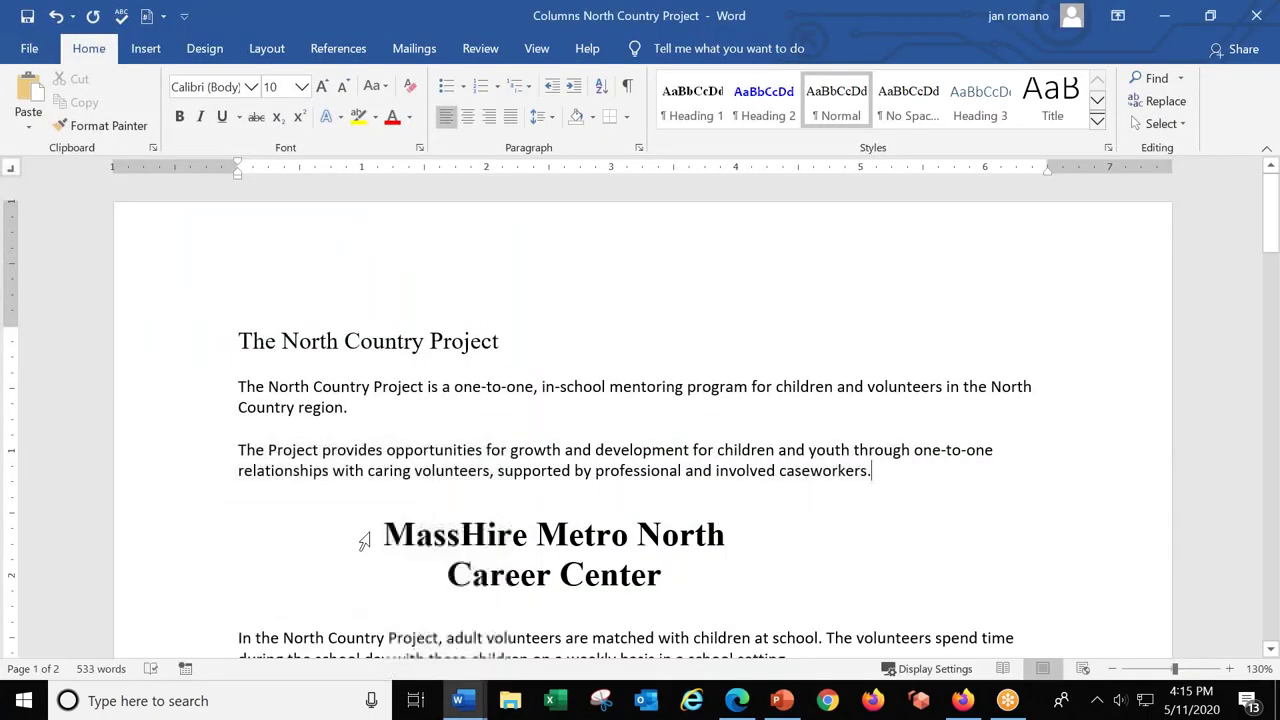
pyautogui.click(491, 532)
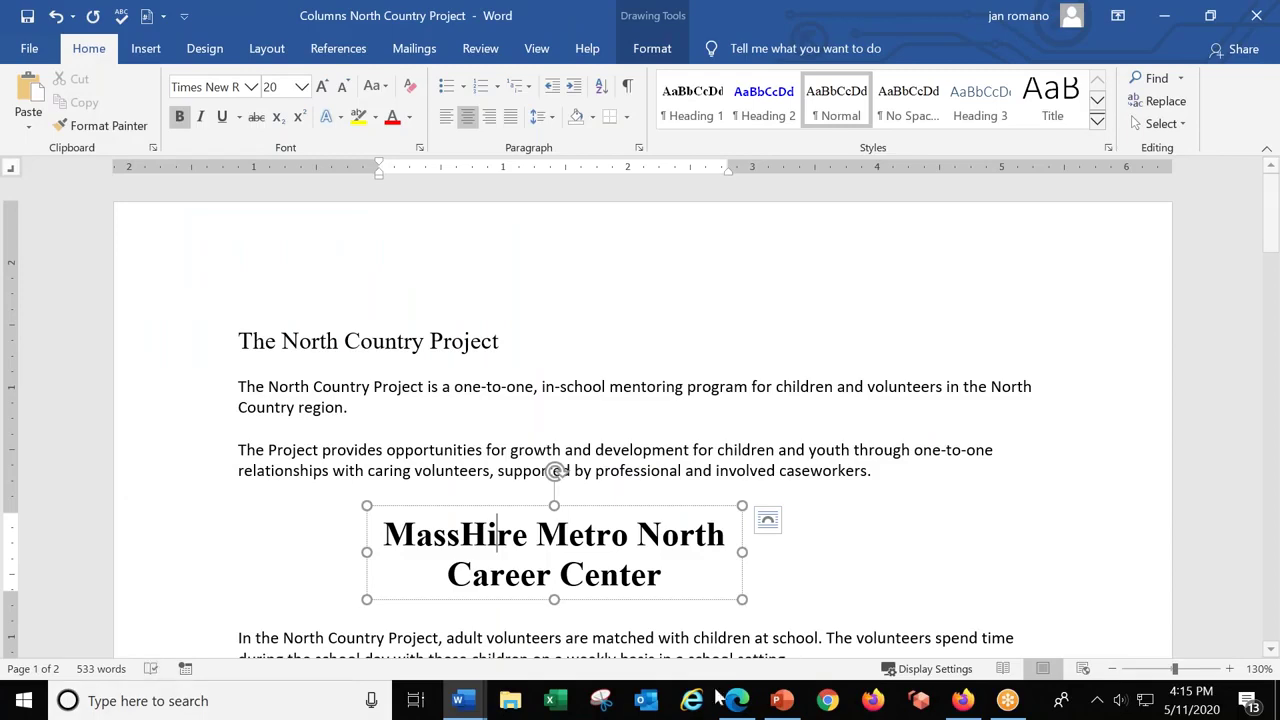
pyautogui.scroll(-2, 689, 508)
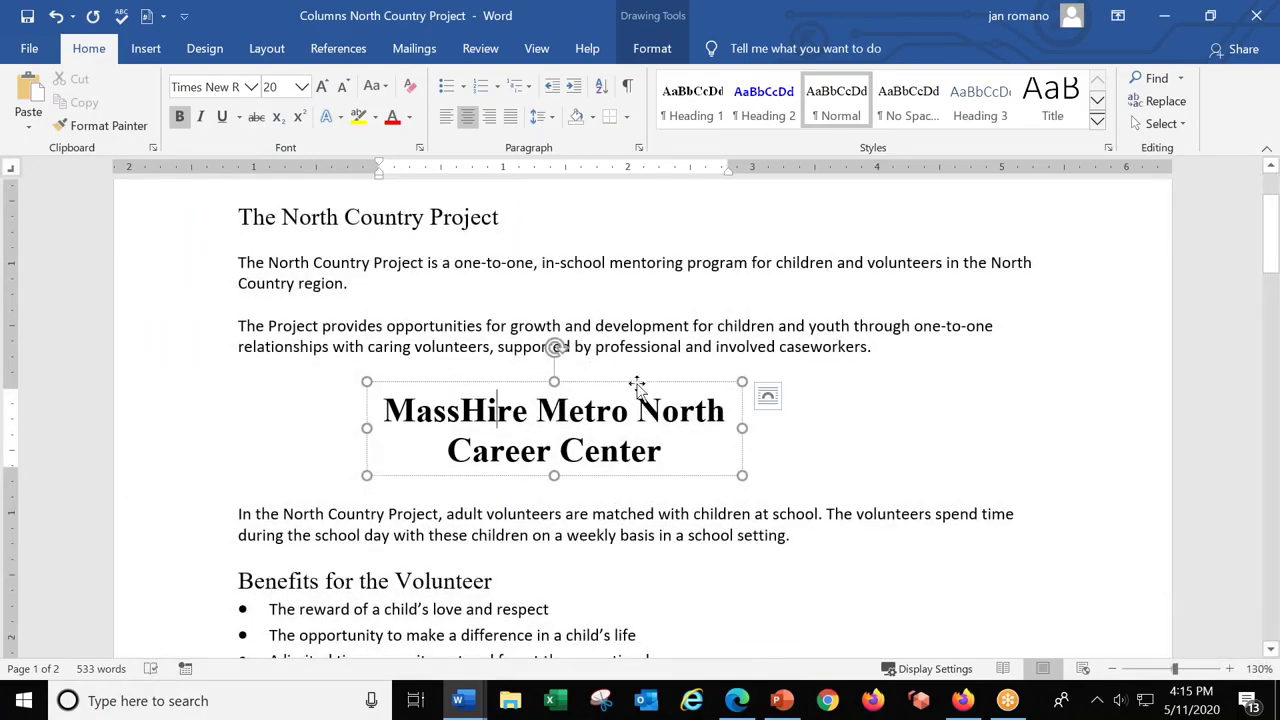
pyautogui.click(634, 384)
pyautogui.scroll(2, 737, 466)
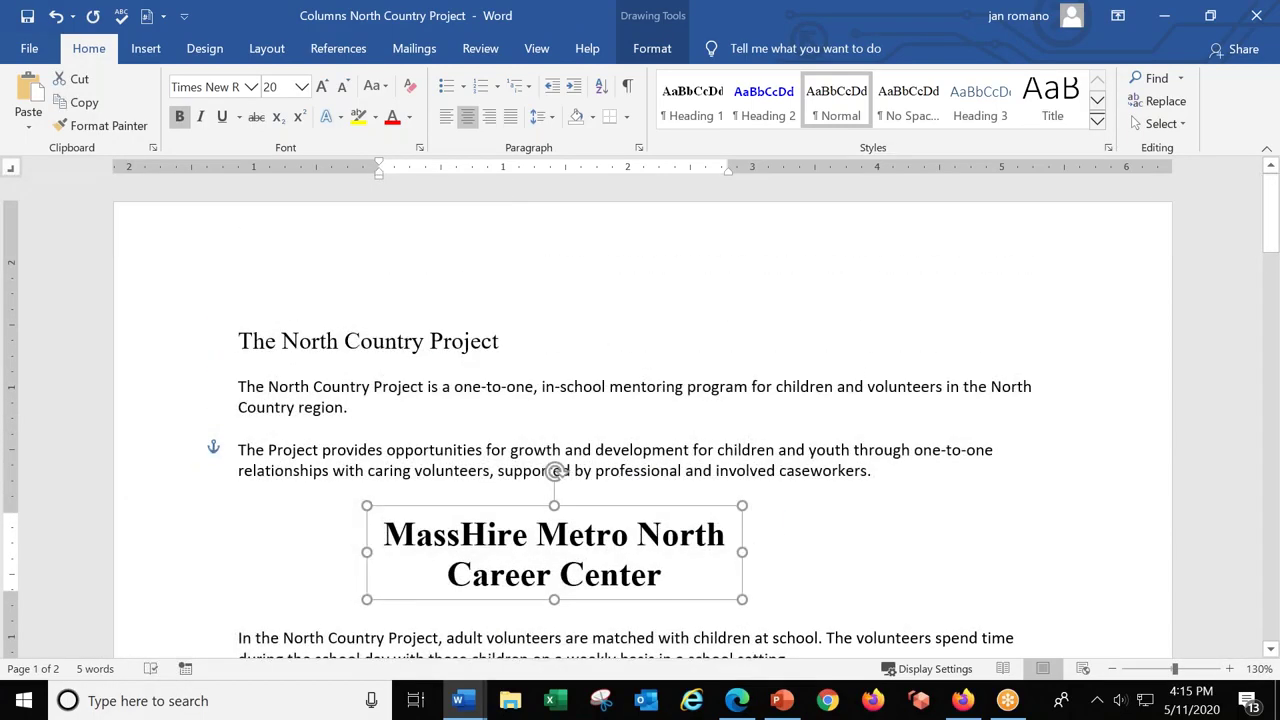
pyautogui.scroll(-10, 730, 482)
pyautogui.scroll(-15, 730, 482)
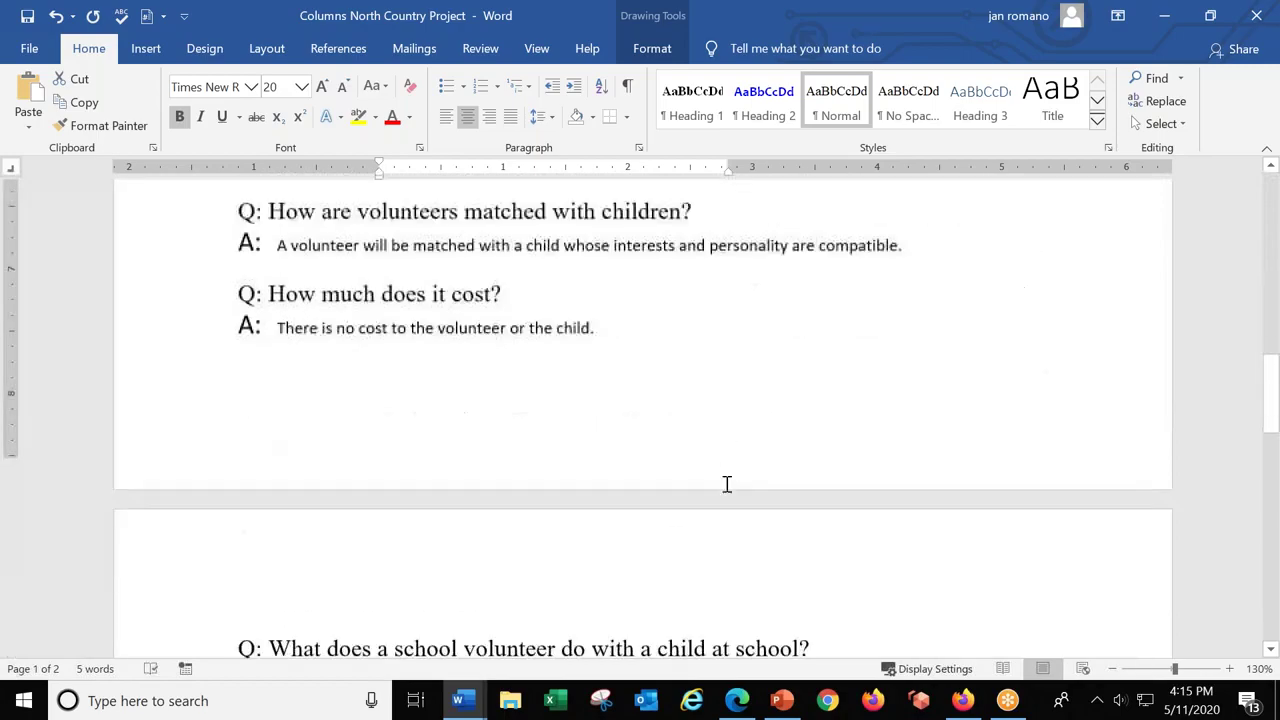
pyautogui.scroll(-5, 719, 494)
pyautogui.scroll(15, 719, 494)
pyautogui.scroll(12, 719, 494)
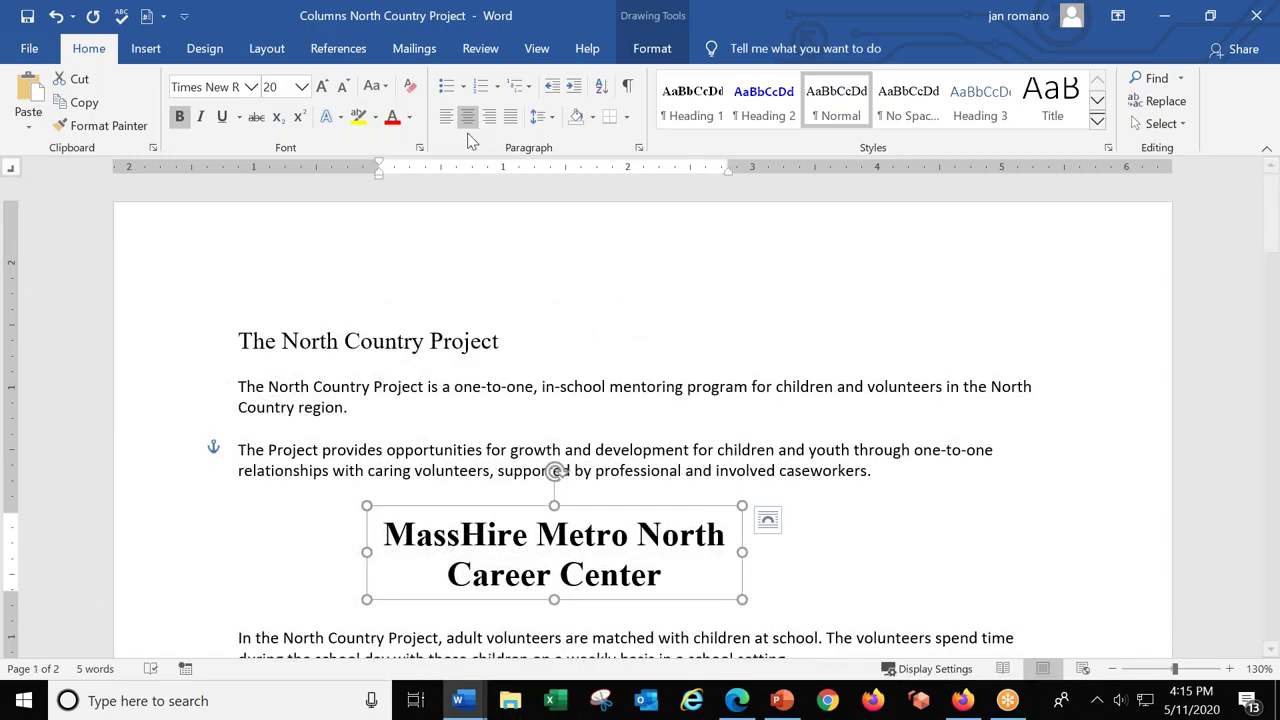
pyautogui.click(241, 338)
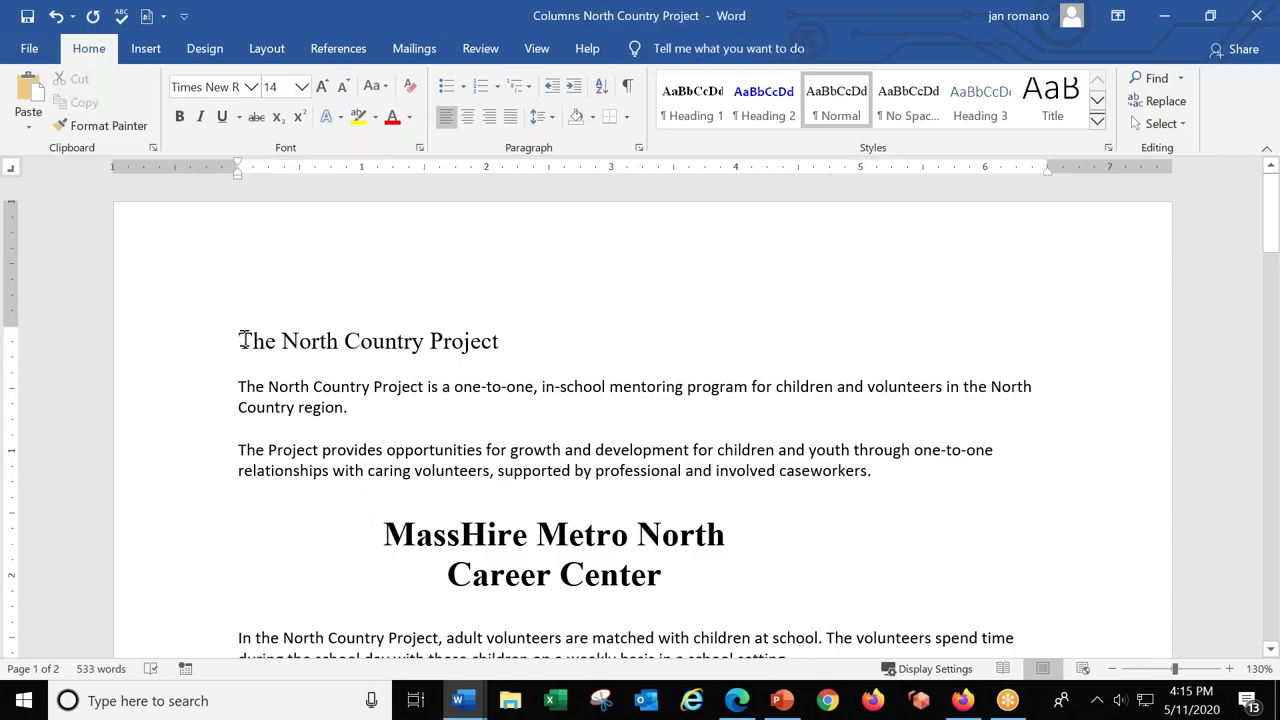
# Insert the Slice (Dark) cover page from the Insert tab's Cover Page gallery.
pyautogui.click(148, 52)
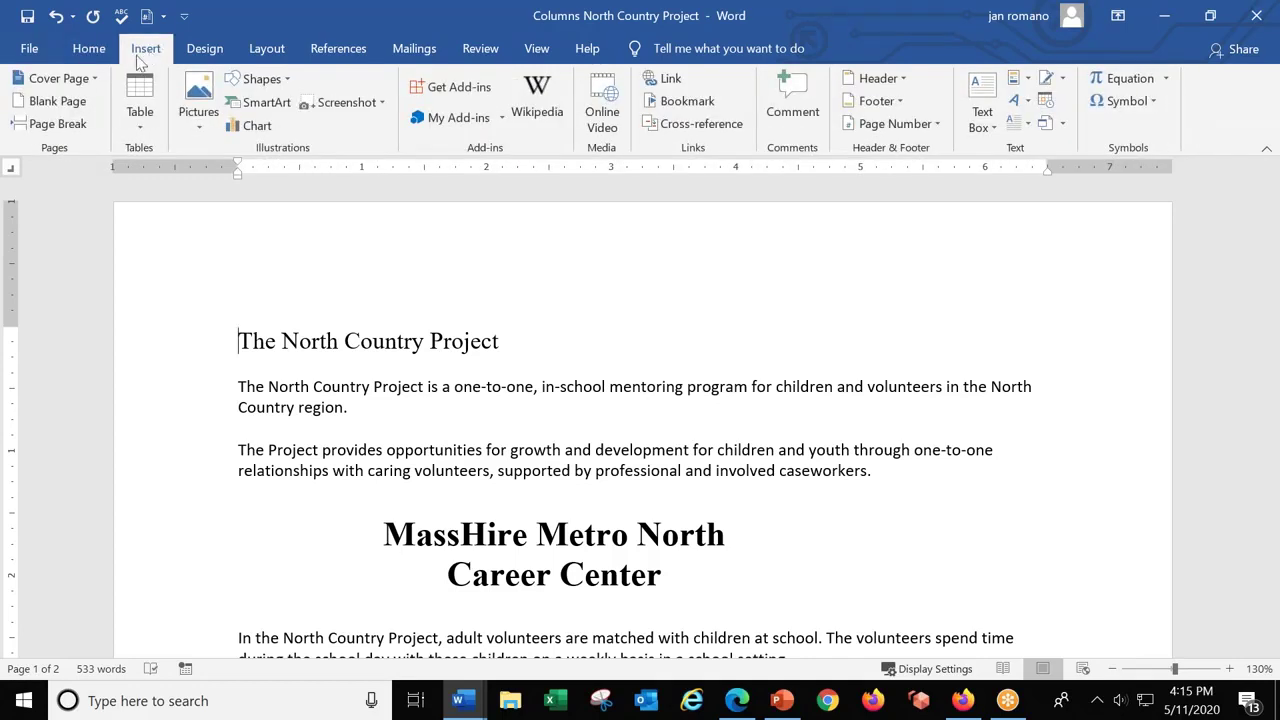
pyautogui.click(62, 78)
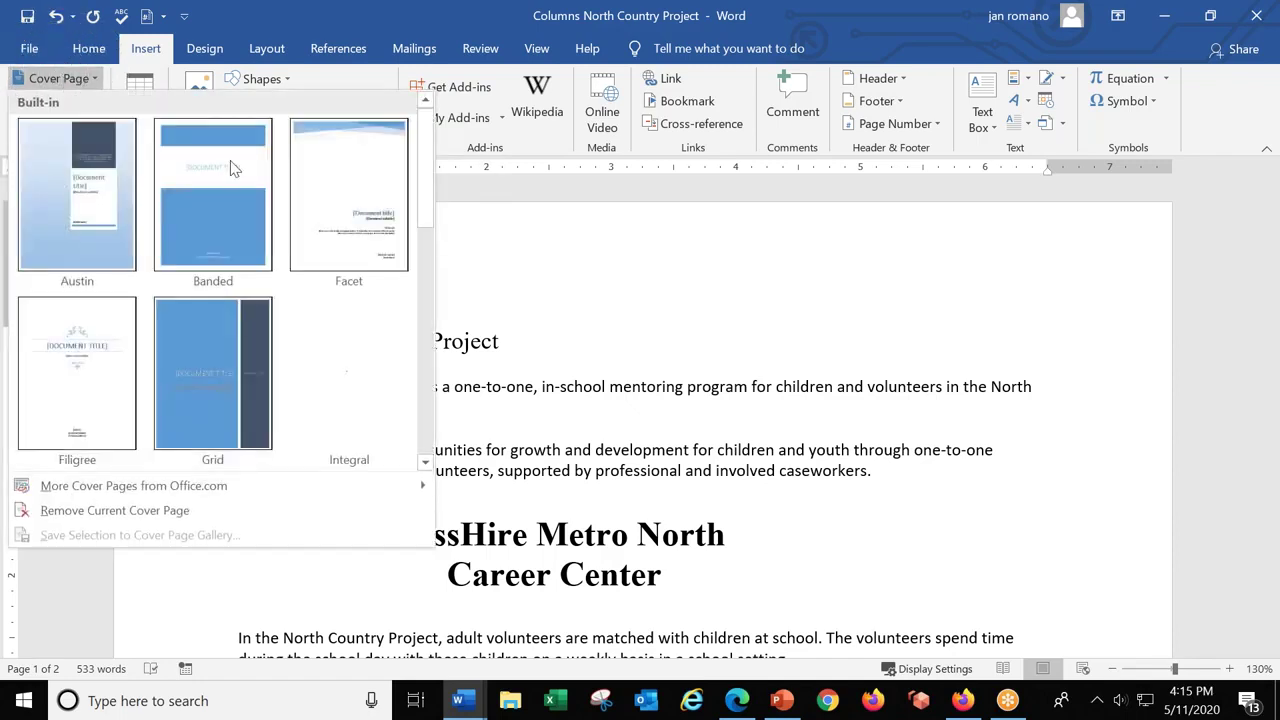
pyautogui.scroll(-5, 333, 170)
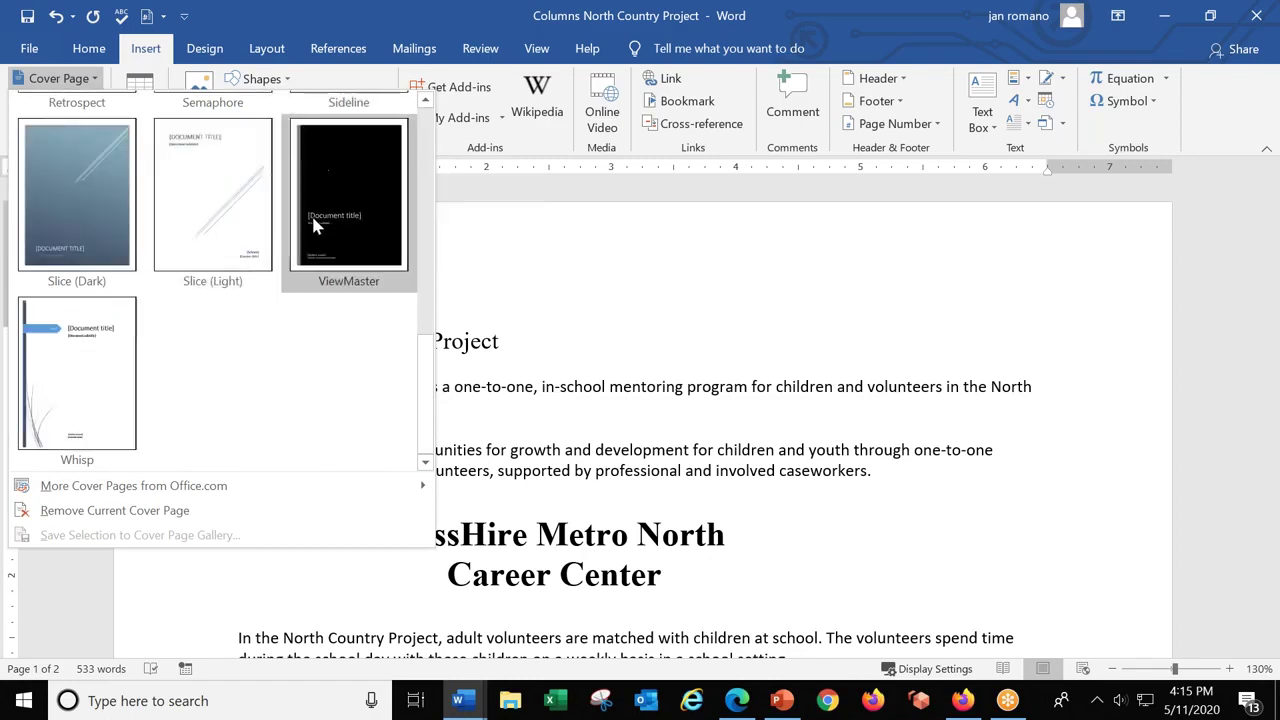
pyautogui.scroll(5, 265, 340)
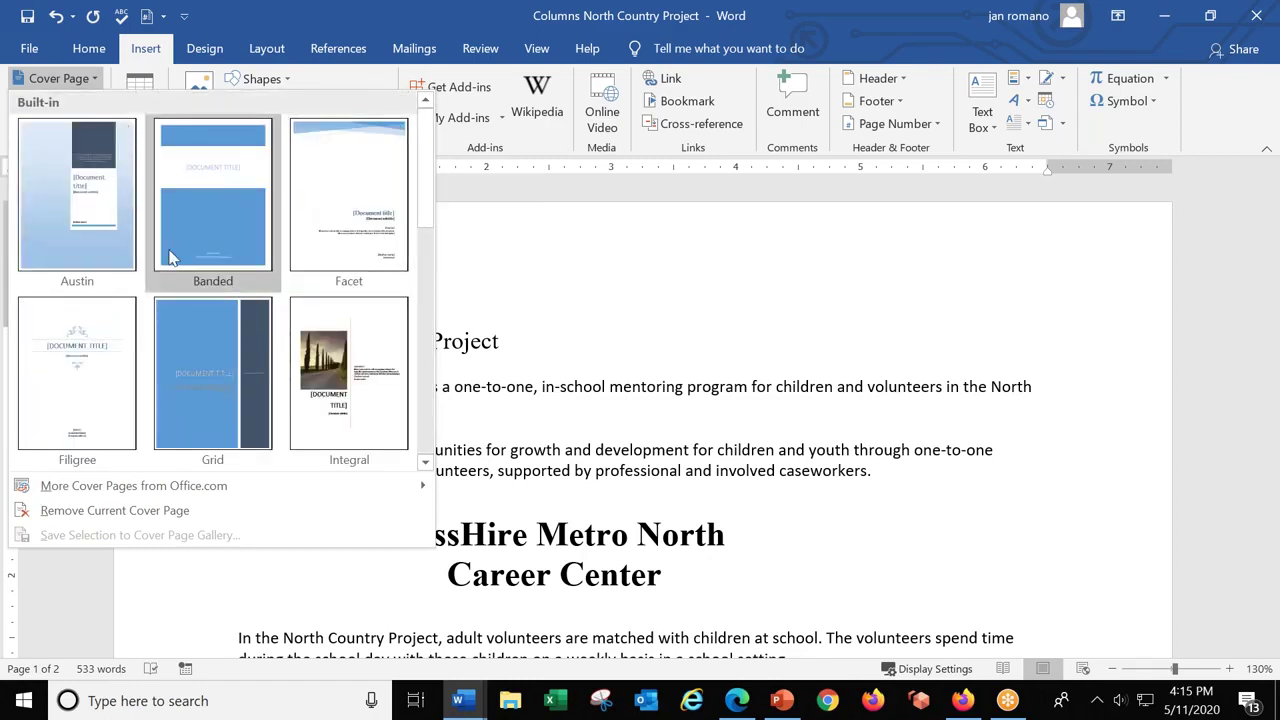
pyautogui.scroll(-3, 168, 274)
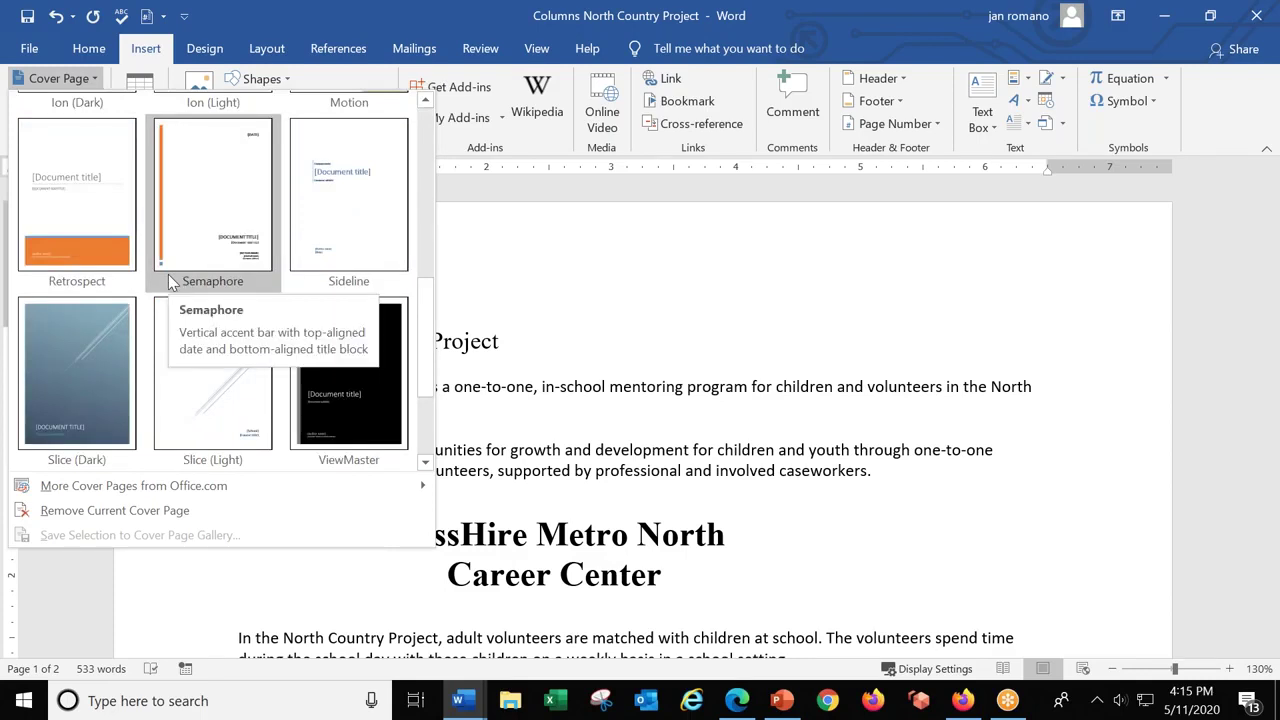
pyautogui.click(73, 347)
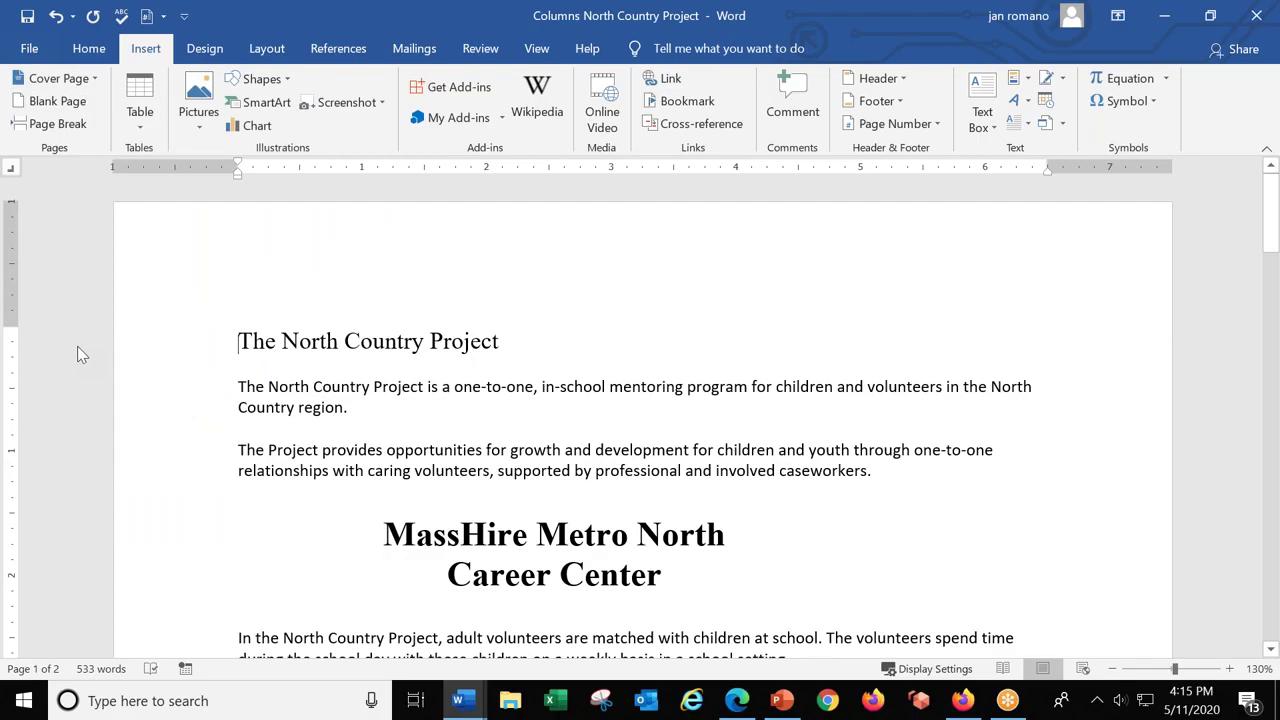
pyautogui.scroll(-10, 607, 323)
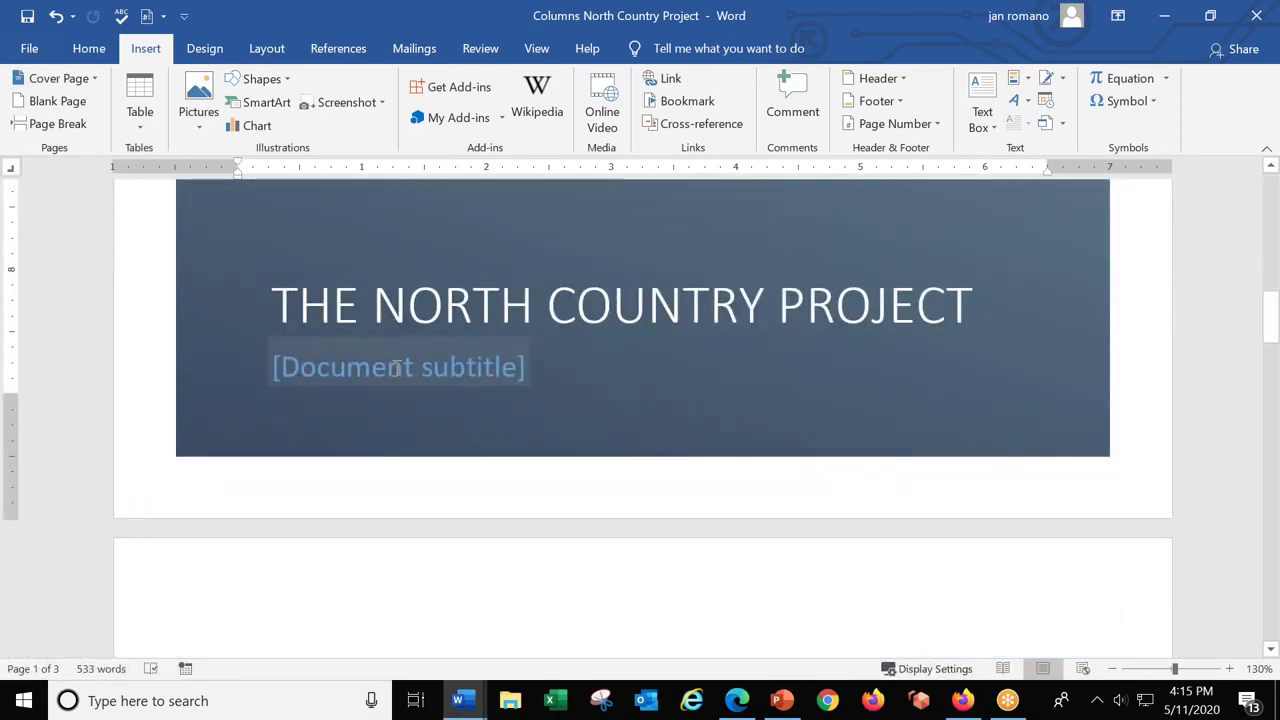
pyautogui.click(460, 360)
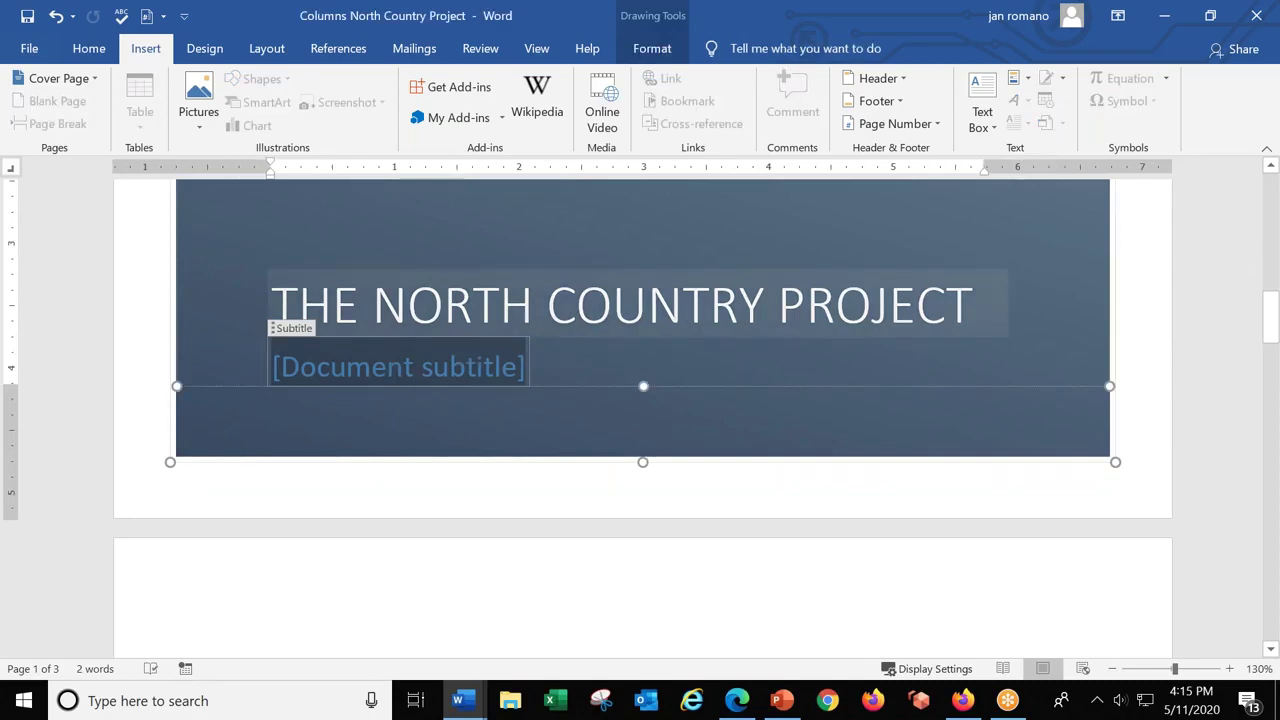
pyautogui.write('MassHire')
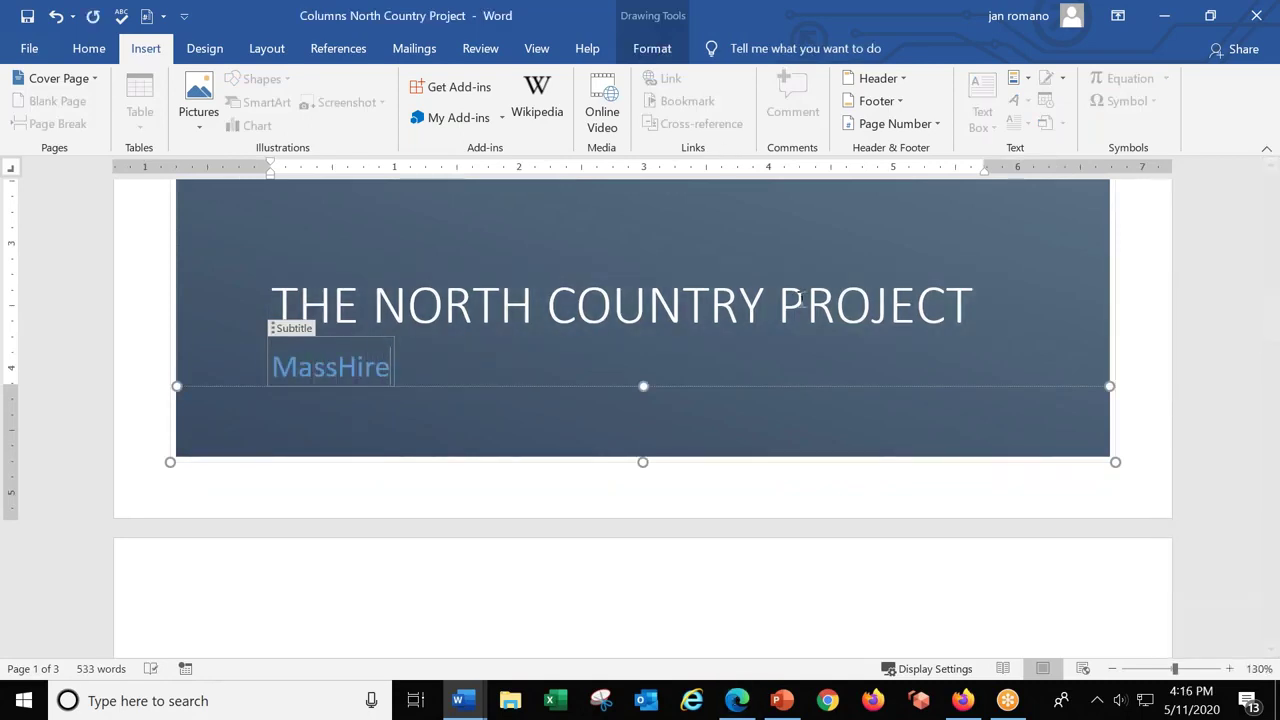
pyautogui.scroll(3, 809, 314)
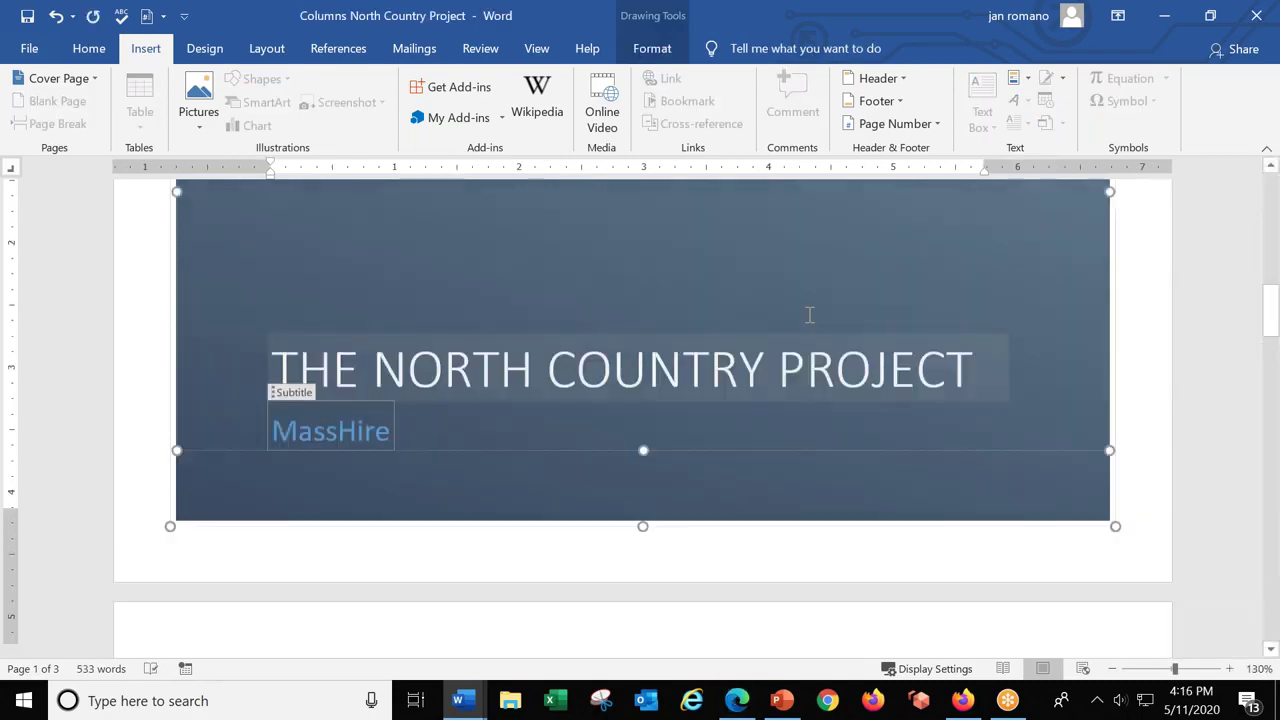
pyautogui.scroll(3, 809, 314)
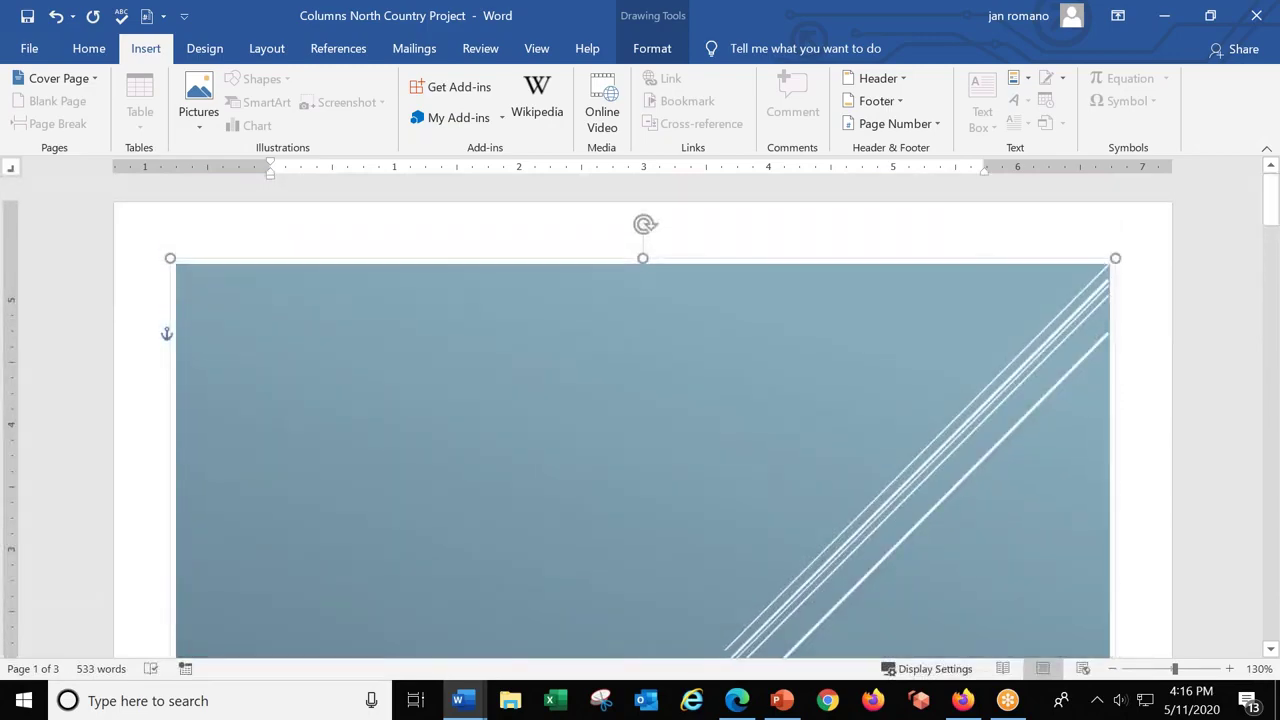
pyautogui.scroll(-4, 800, 270)
pyautogui.scroll(-10, 799, 262)
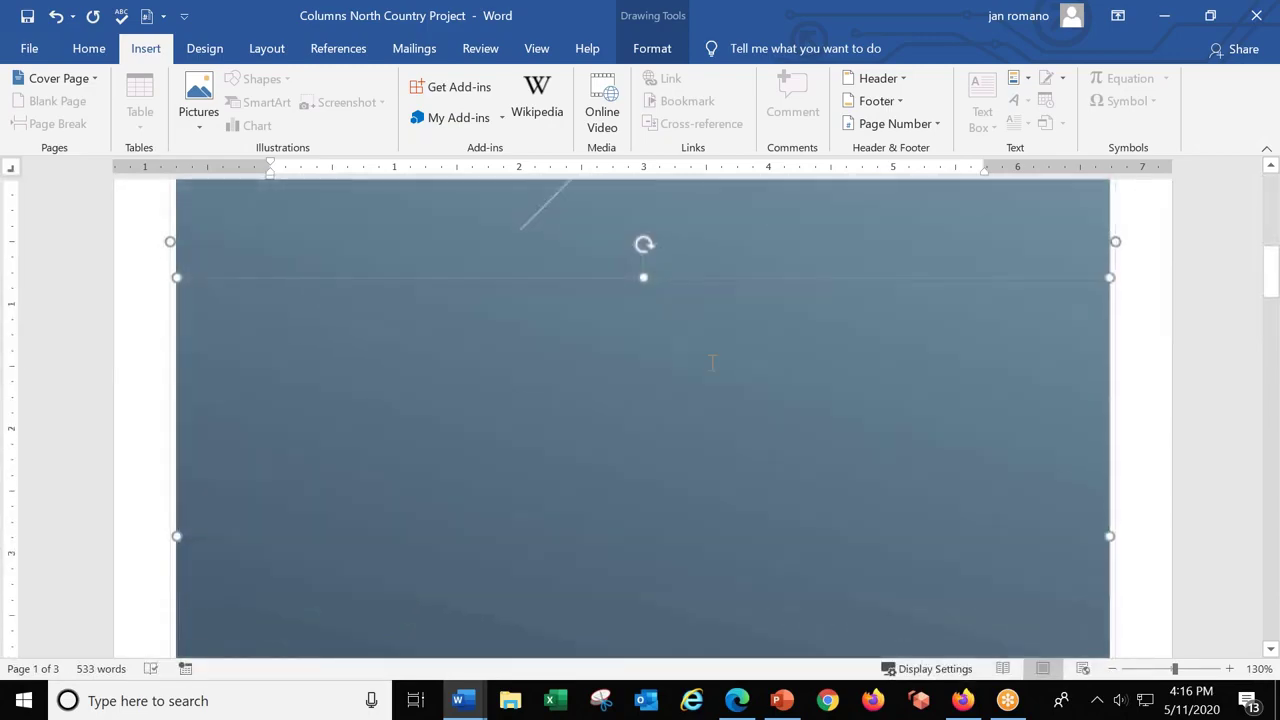
pyautogui.scroll(-8, 684, 374)
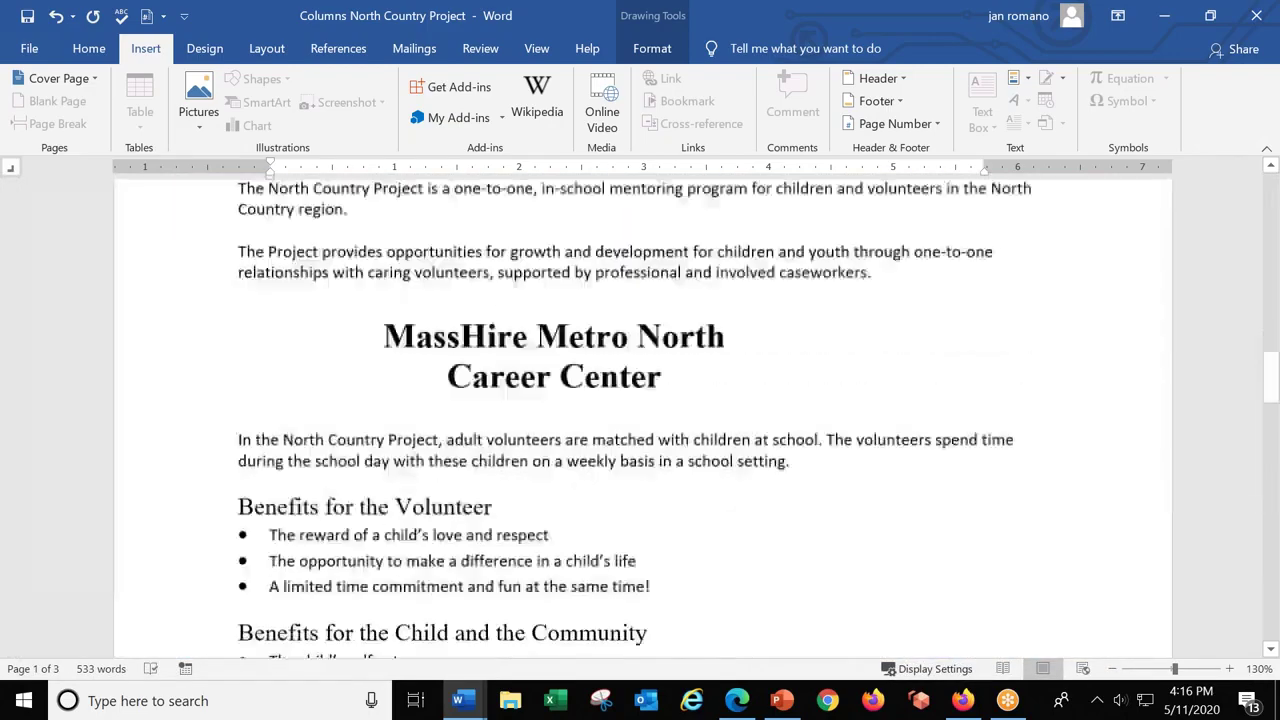
pyautogui.scroll(-8, 680, 375)
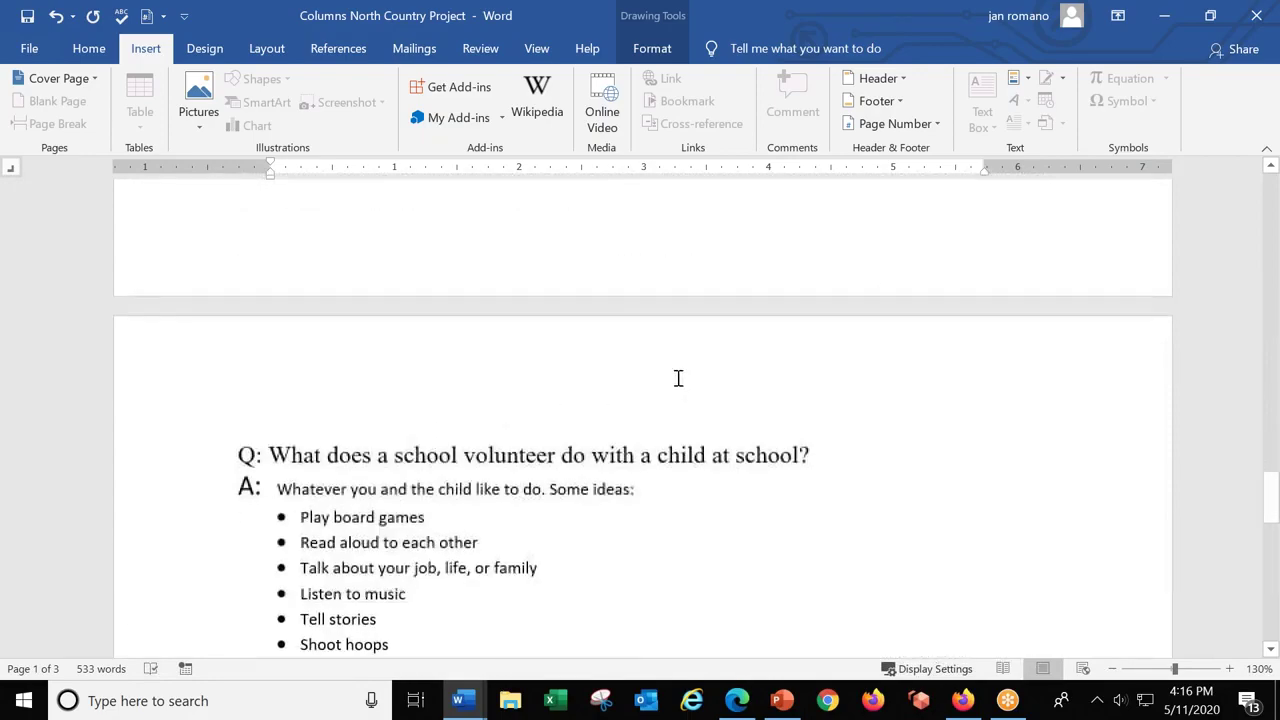
pyautogui.scroll(6, 677, 377)
pyautogui.scroll(9, 674, 380)
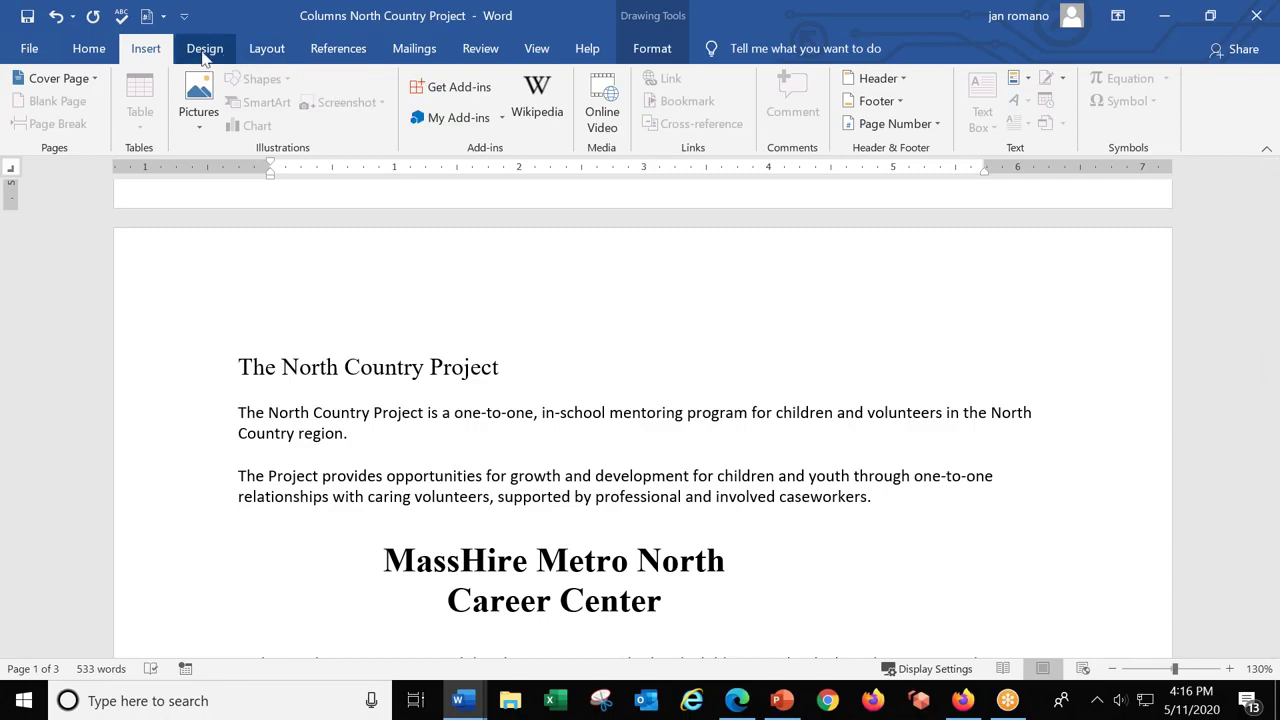
# Start editing the page footer via Insert > Footer > Edit Footer.
pyautogui.click(145, 55)
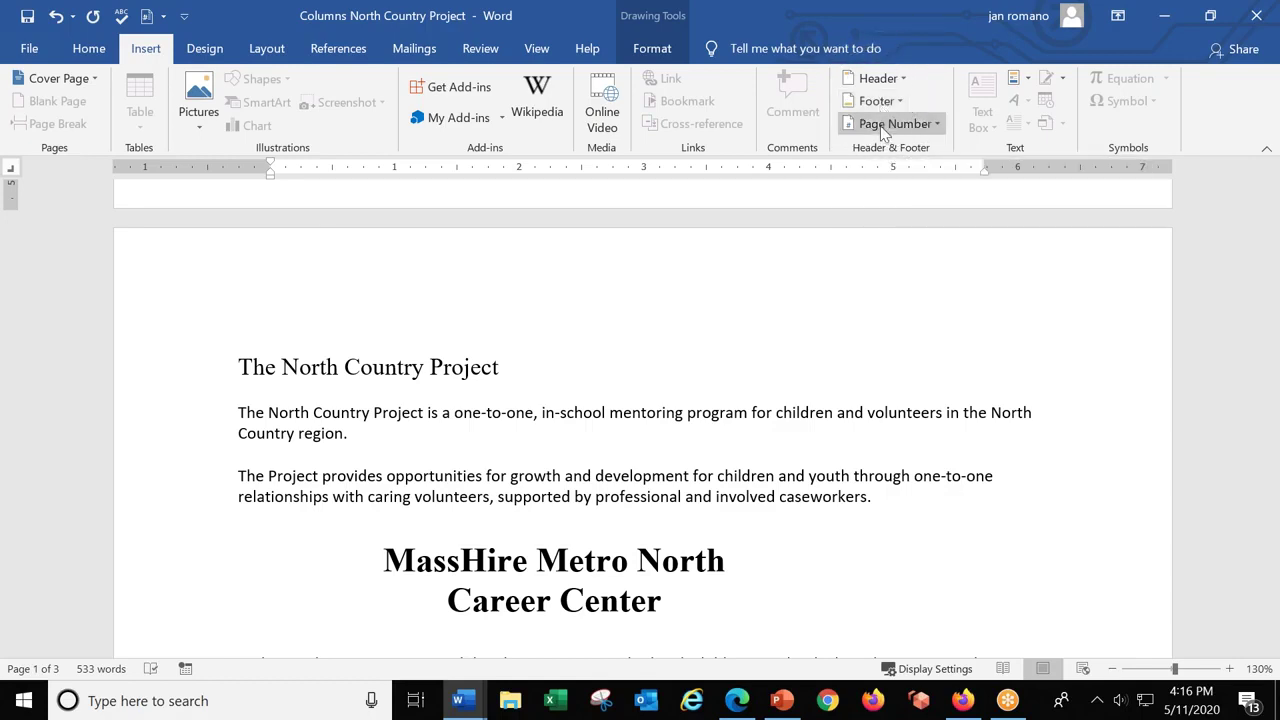
pyautogui.click(880, 104)
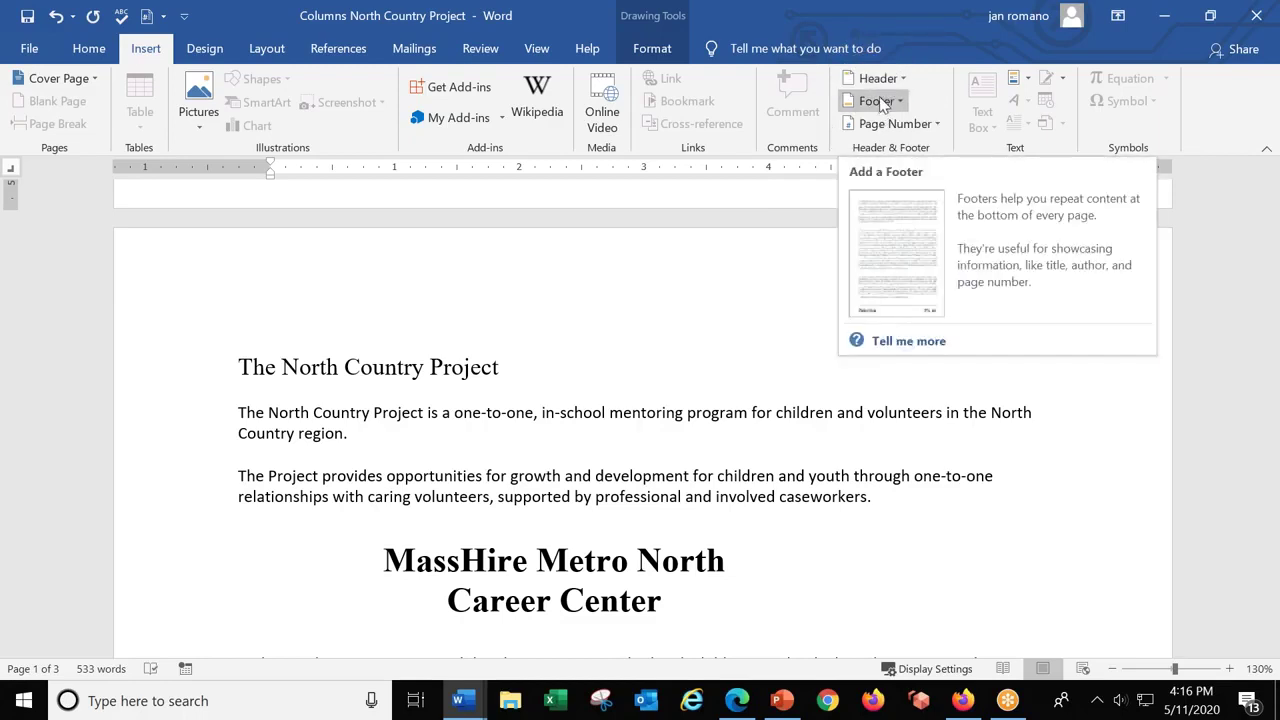
pyautogui.click(878, 102)
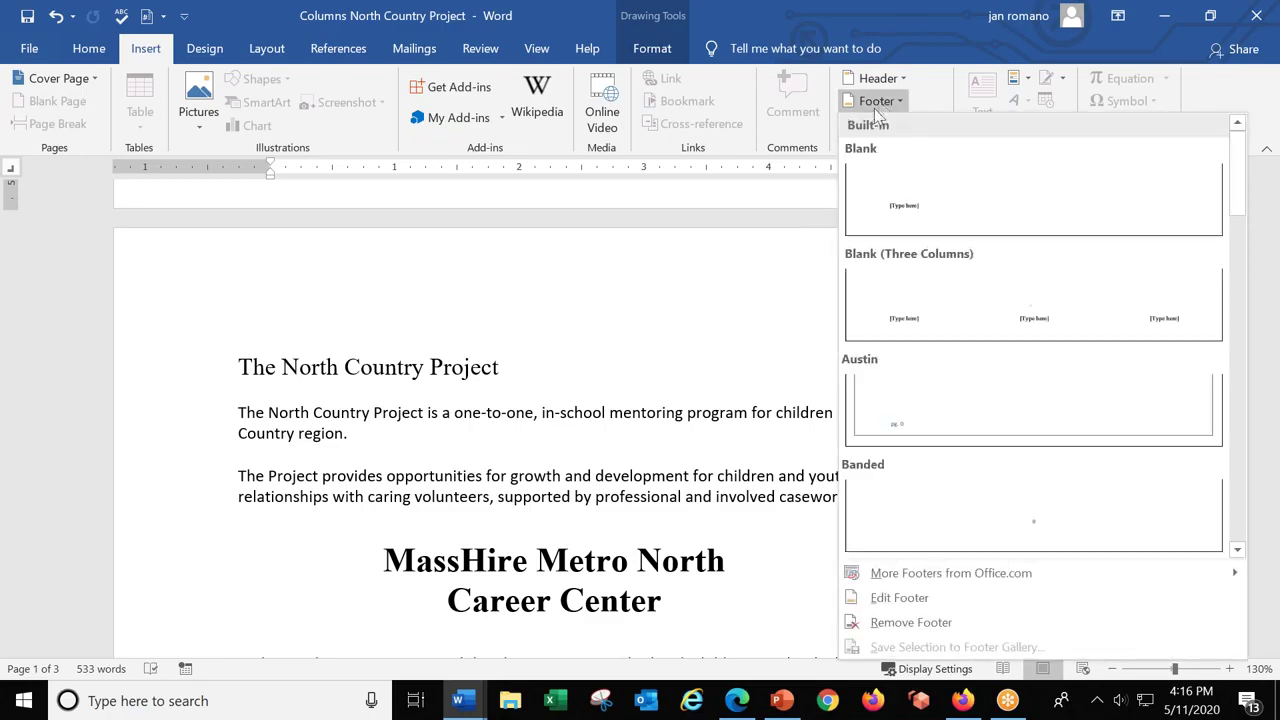
pyautogui.click(895, 422)
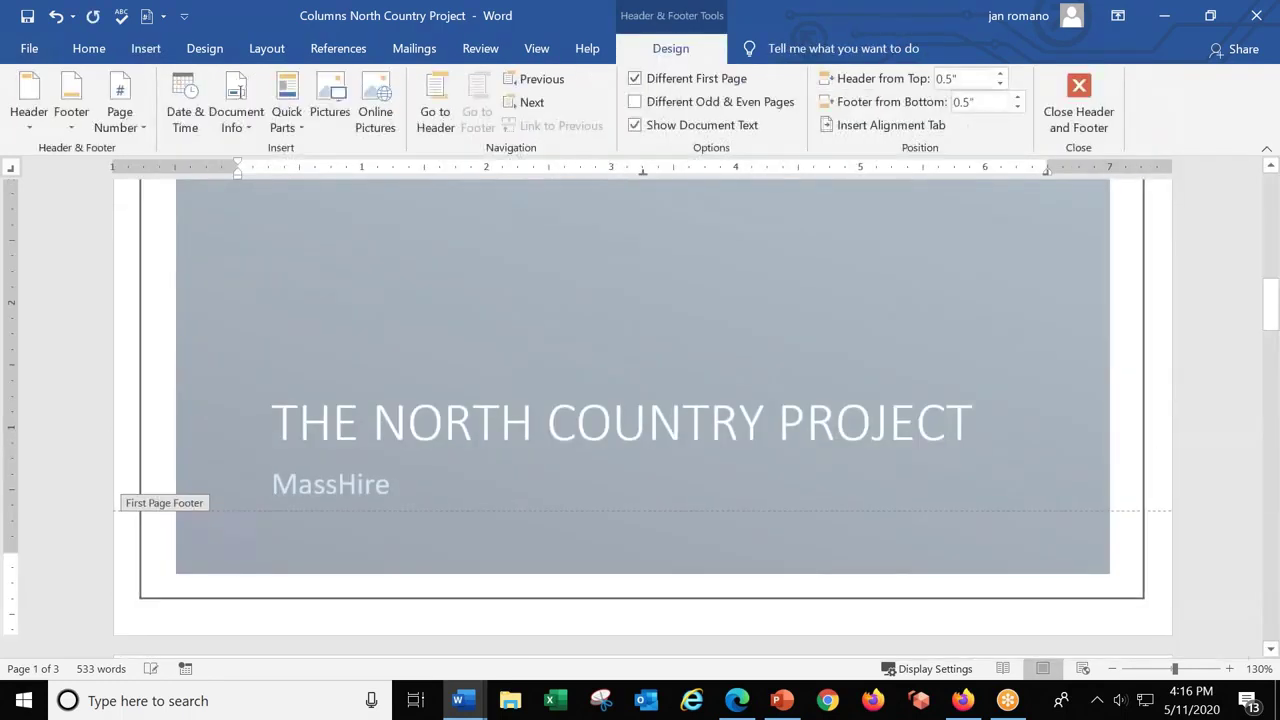
# Type the author's name into the page 2 footer.
pyautogui.scroll(-10, 681, 398)
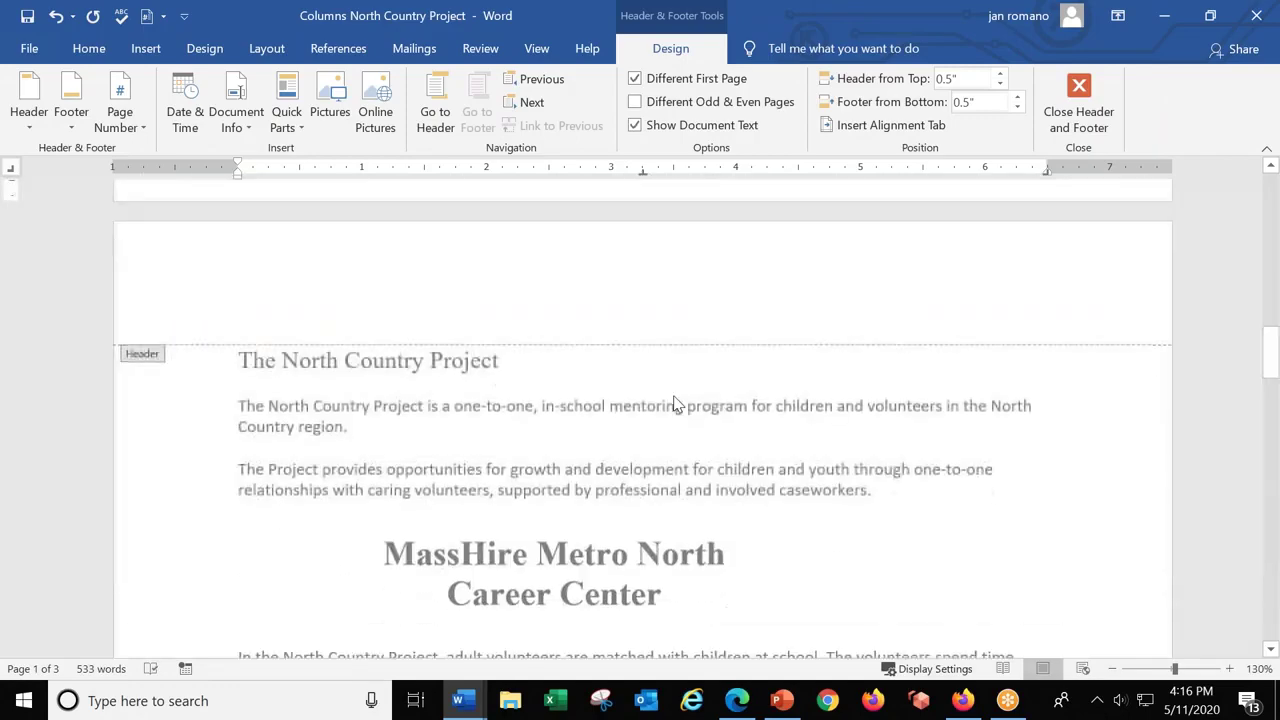
pyautogui.scroll(-10, 675, 403)
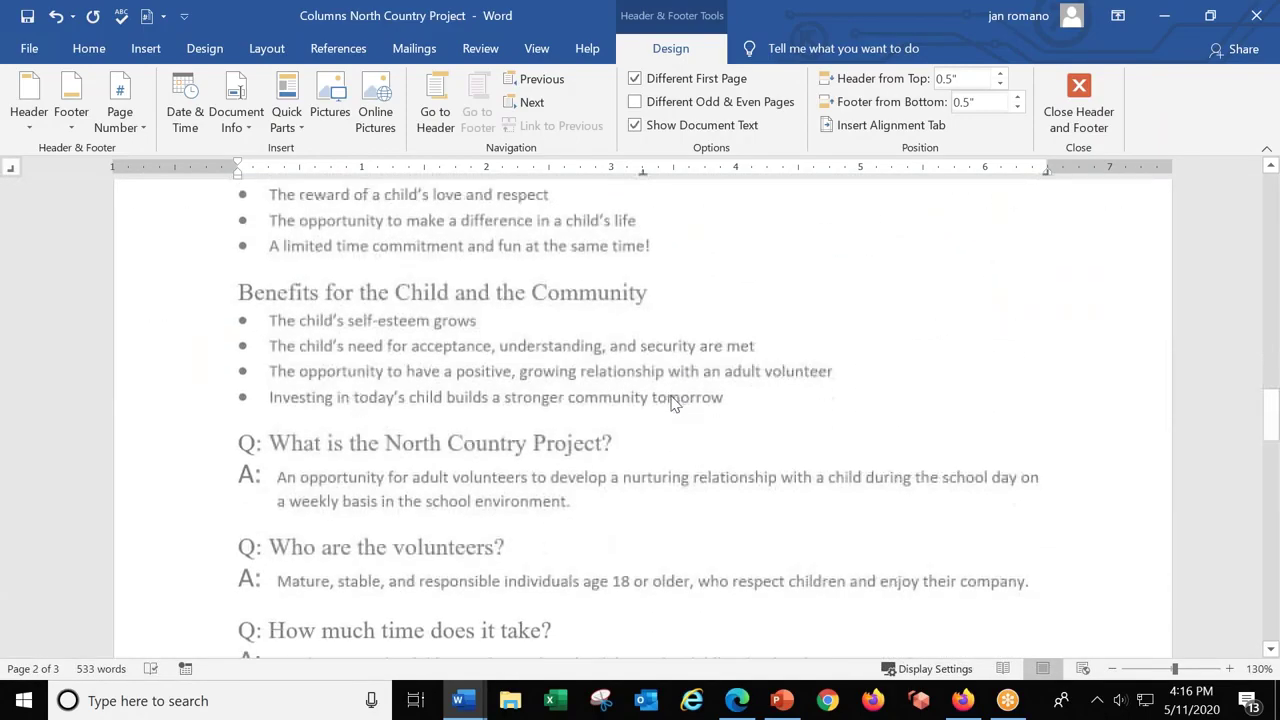
pyautogui.scroll(-3, 675, 403)
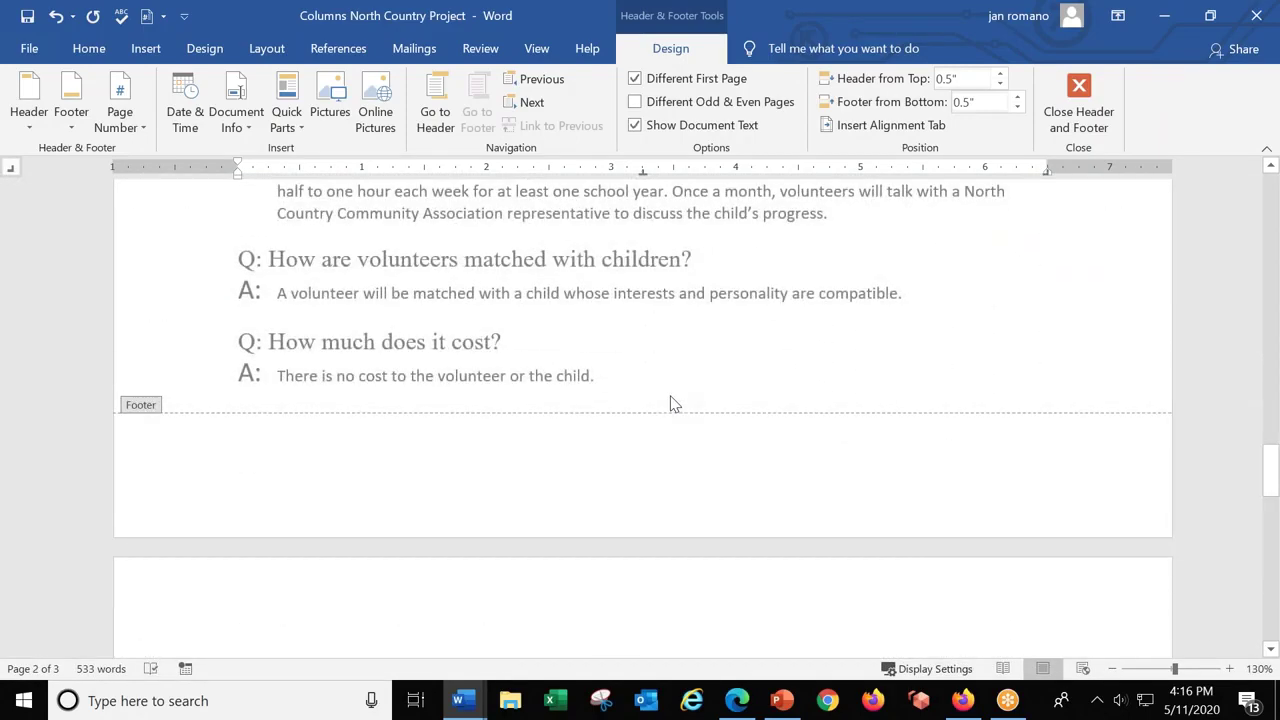
pyautogui.scroll(4, 672, 403)
pyautogui.scroll(-4, 670, 403)
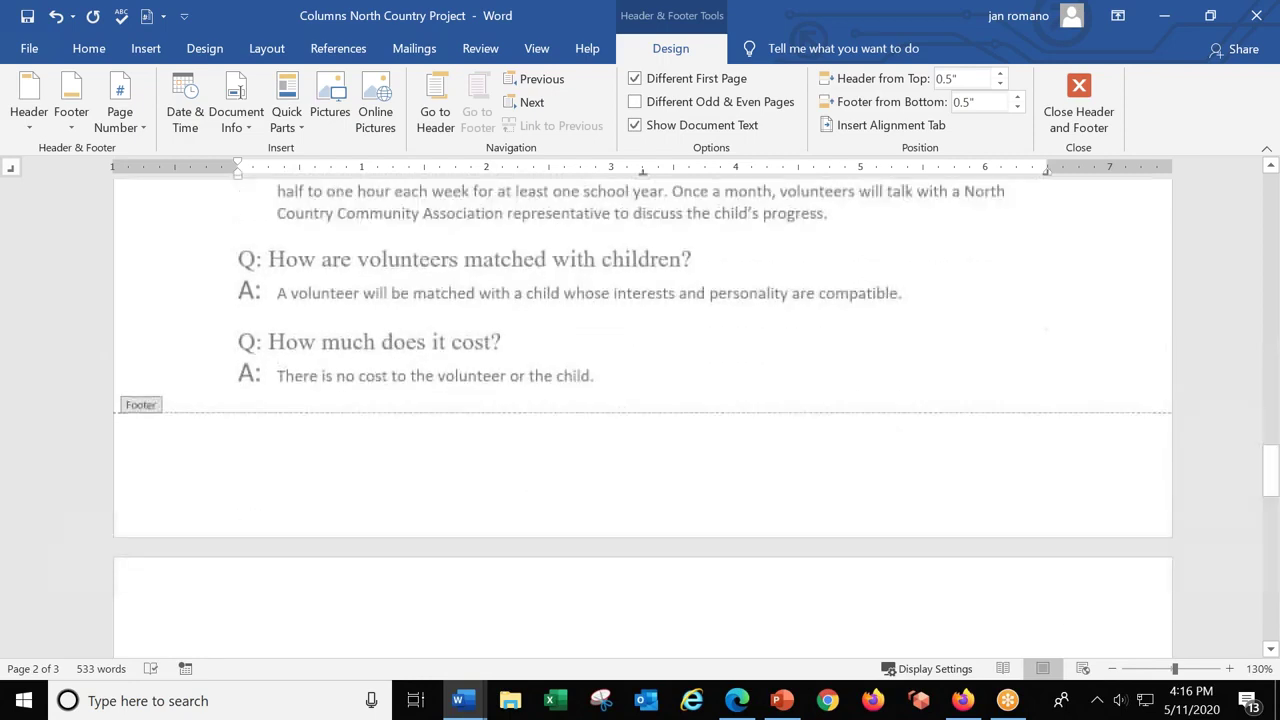
pyautogui.click(261, 477)
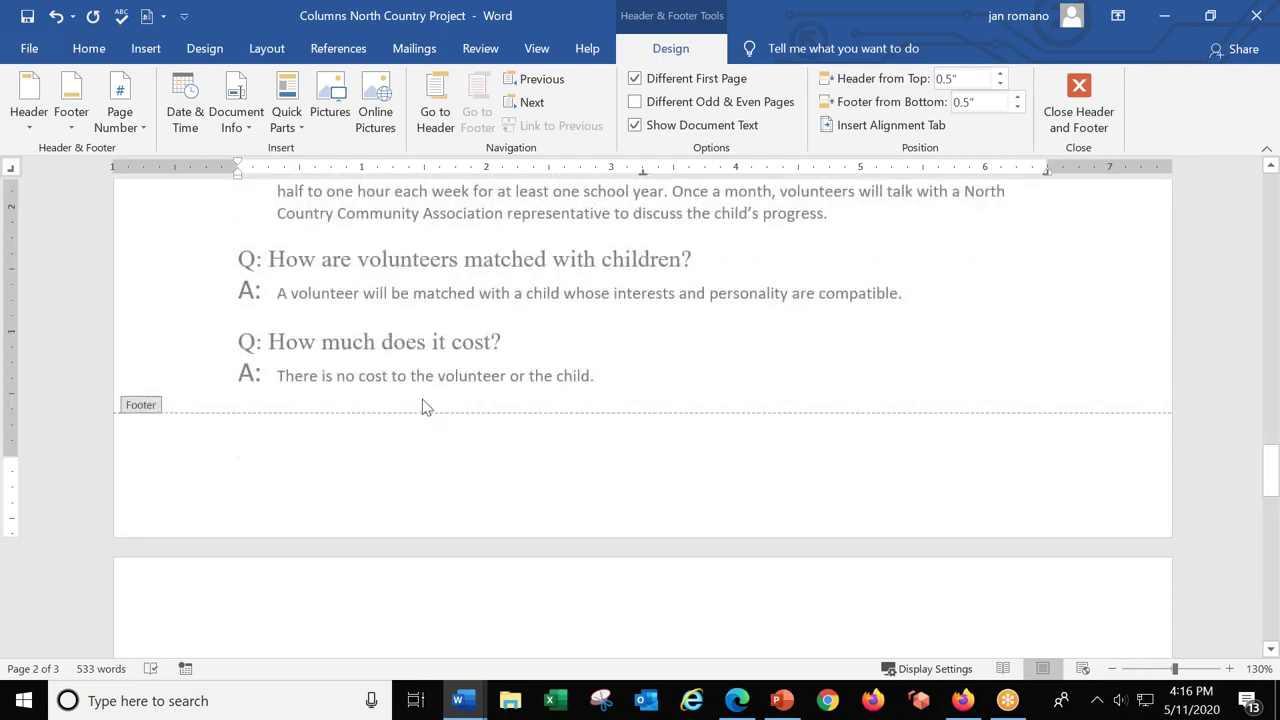
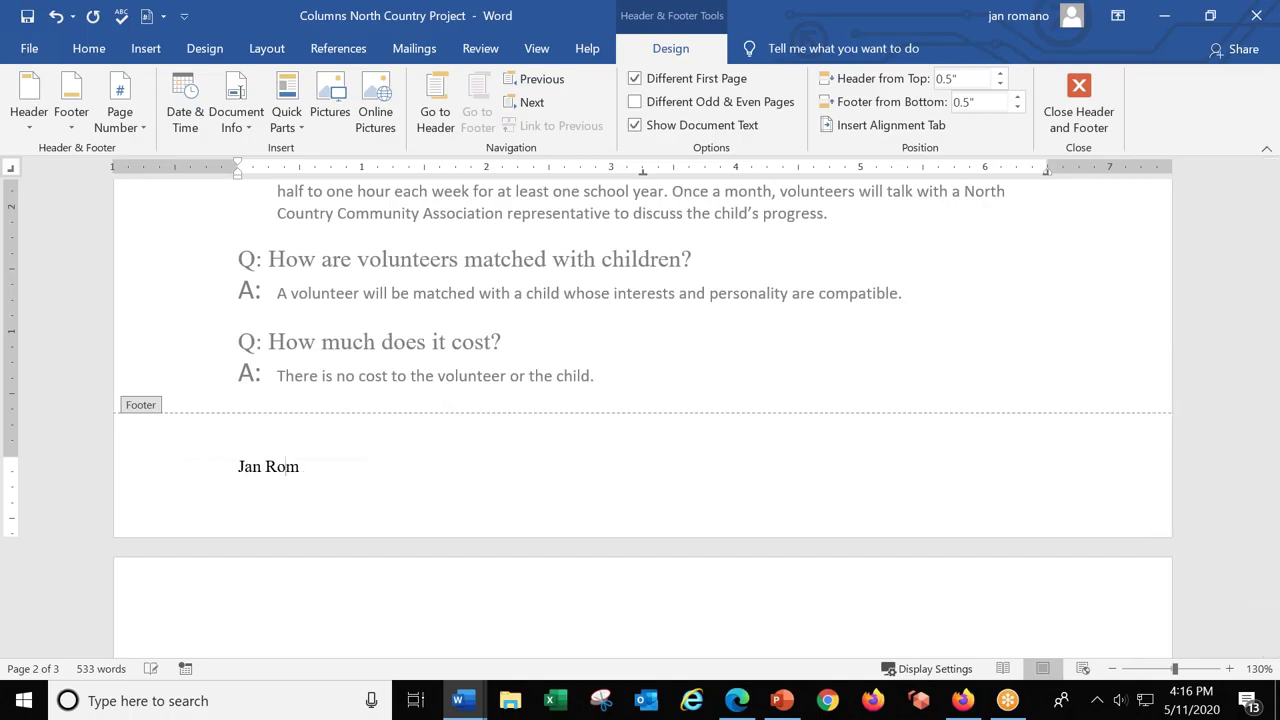
# Close footer editing and scroll through the pages to check the footer.
pyautogui.click(1073, 115)
pyautogui.scroll(-8, 663, 398)
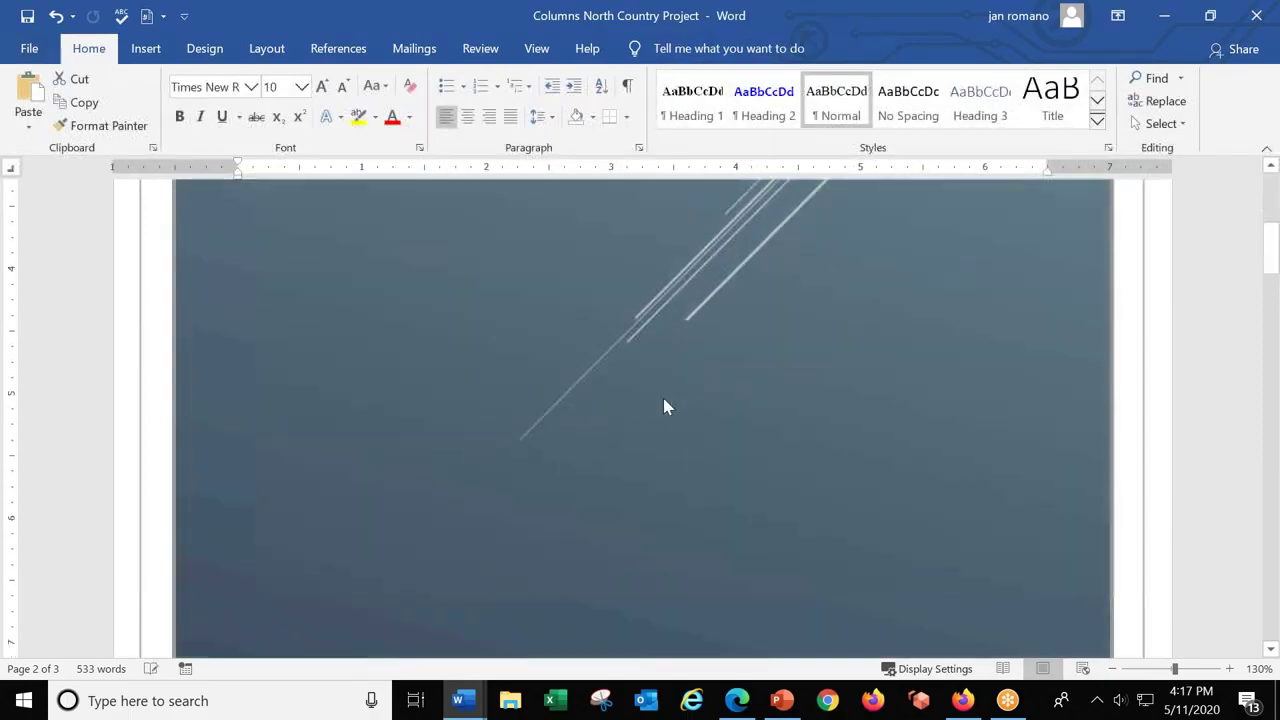
pyautogui.scroll(-10, 659, 395)
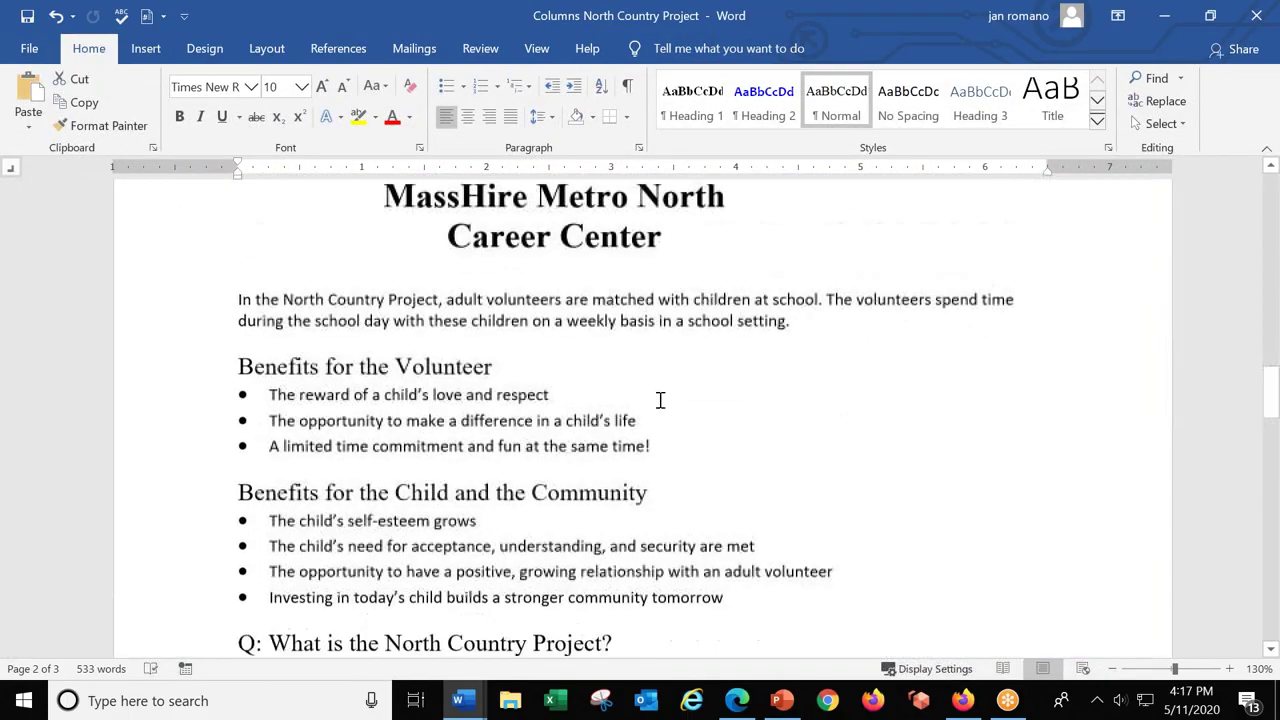
pyautogui.scroll(-10, 653, 403)
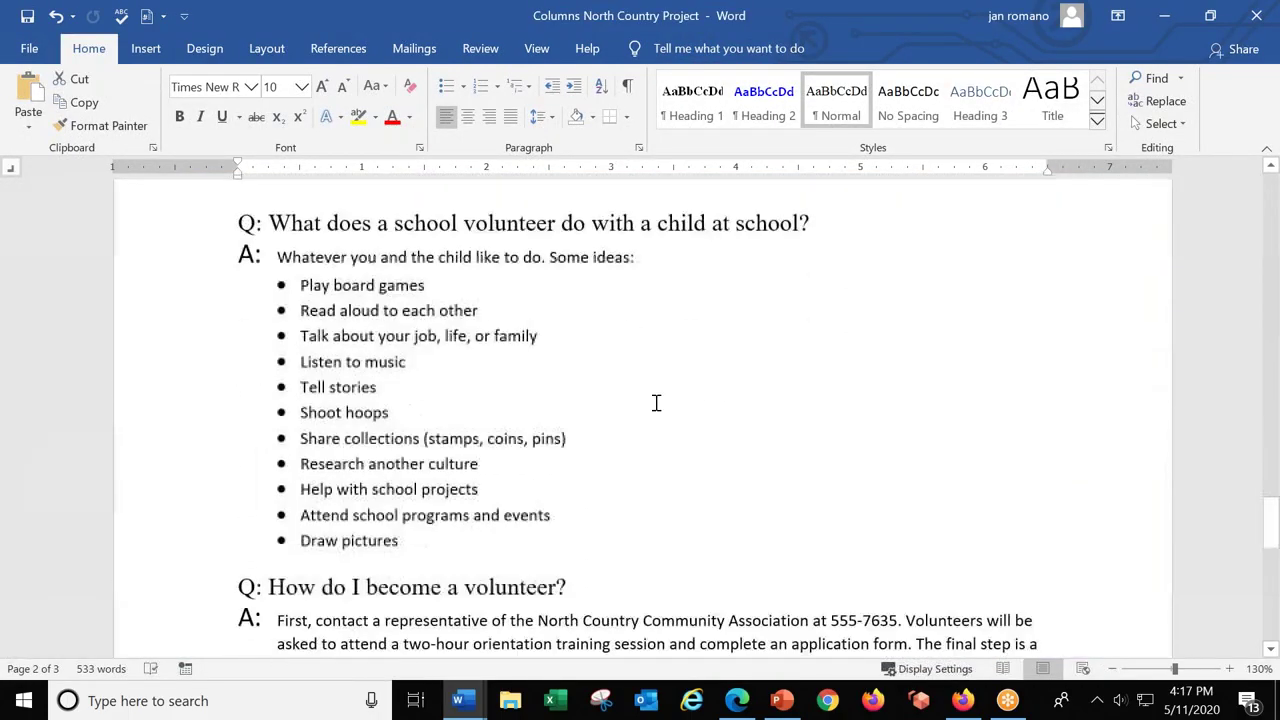
pyautogui.scroll(-1, 653, 403)
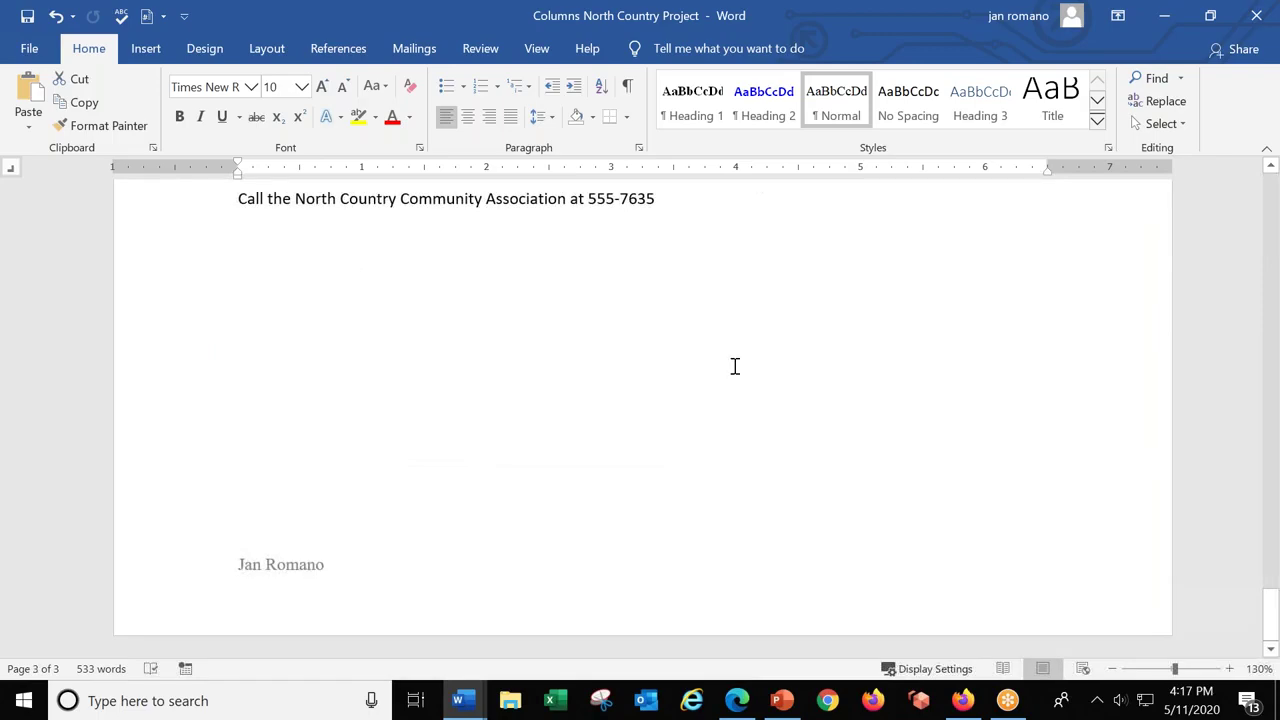
pyautogui.scroll(10, 700, 294)
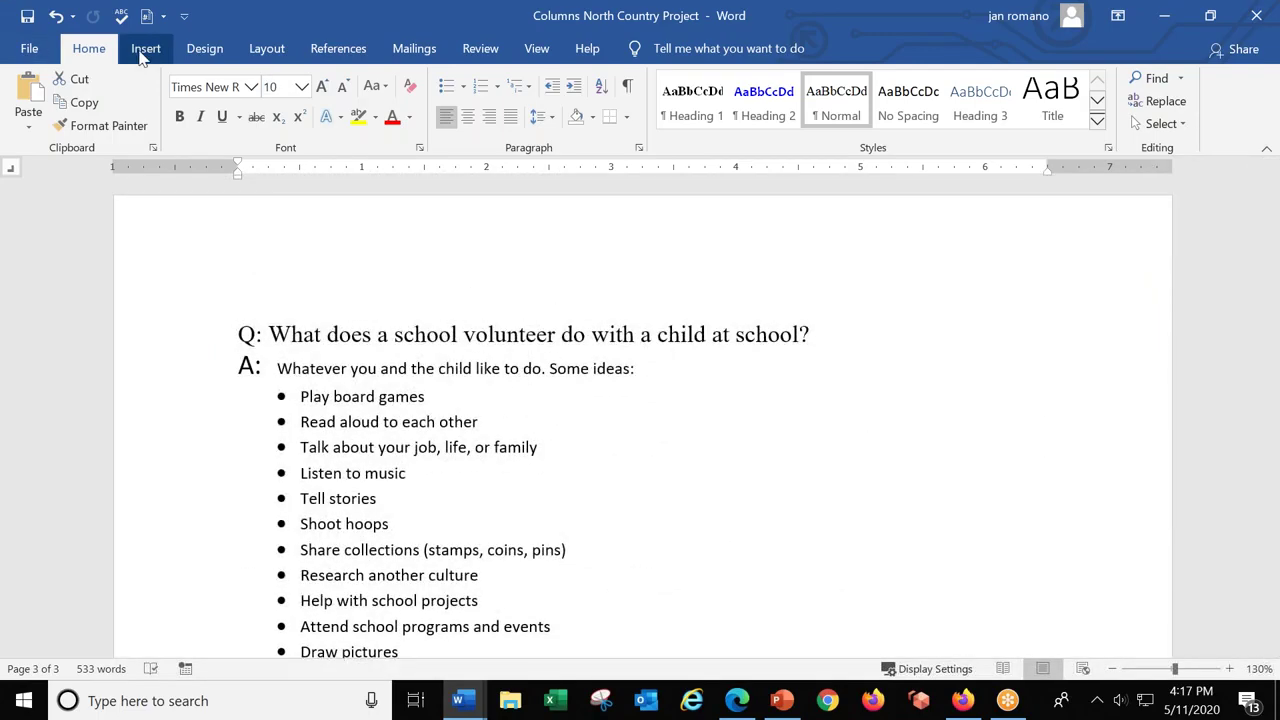
# Add Plain Number 2 page numbers centred at the page bottom, then close the footer.
pyautogui.click(141, 54)
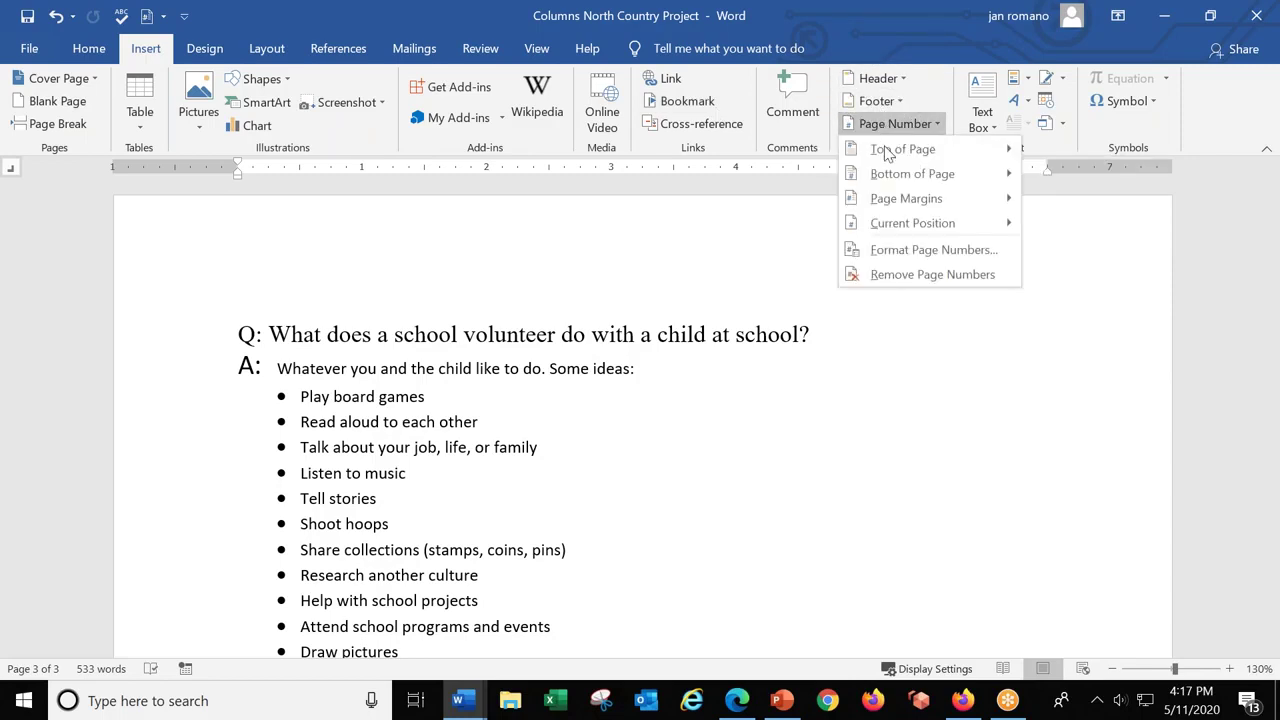
pyautogui.moveTo(893, 180)
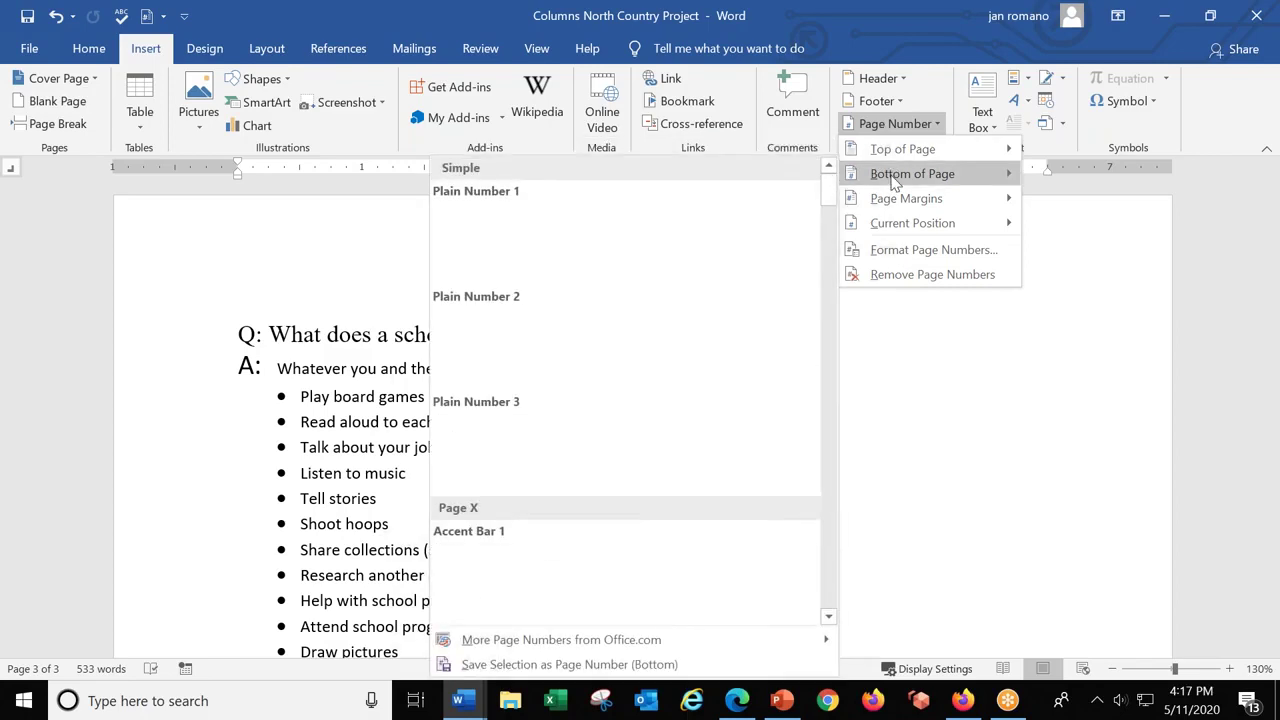
pyautogui.click(637, 370)
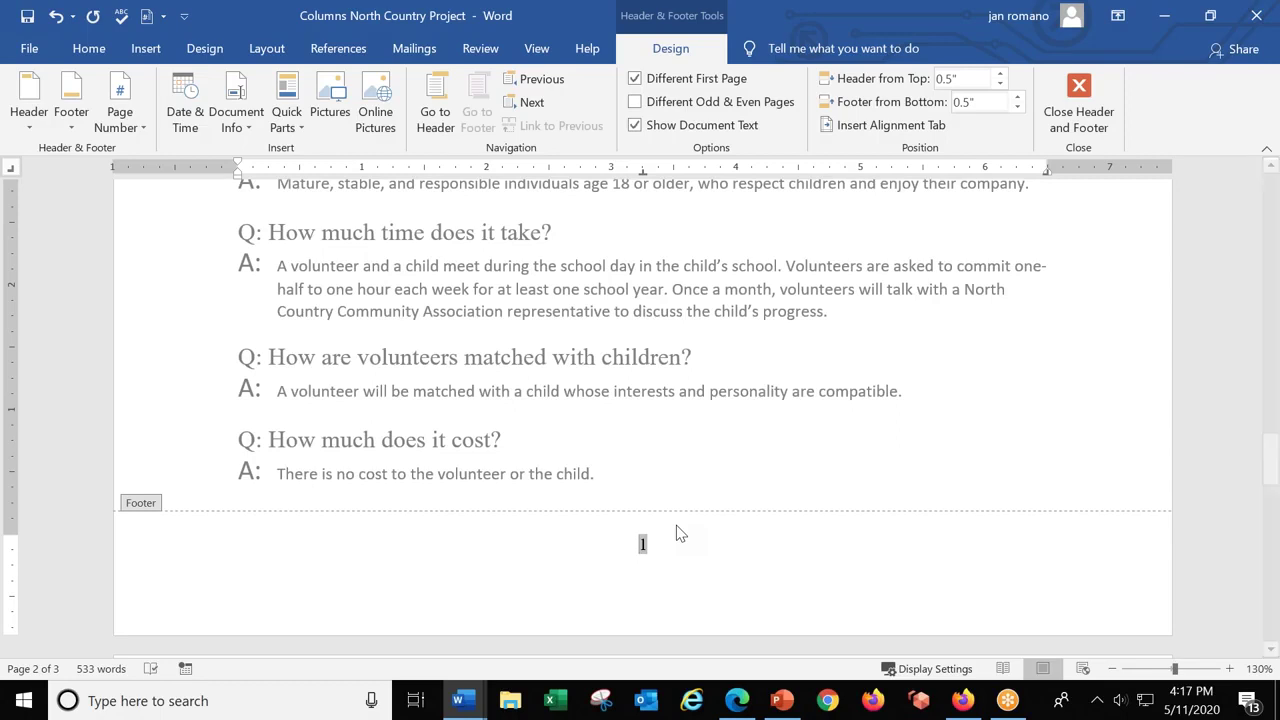
pyautogui.click(1087, 108)
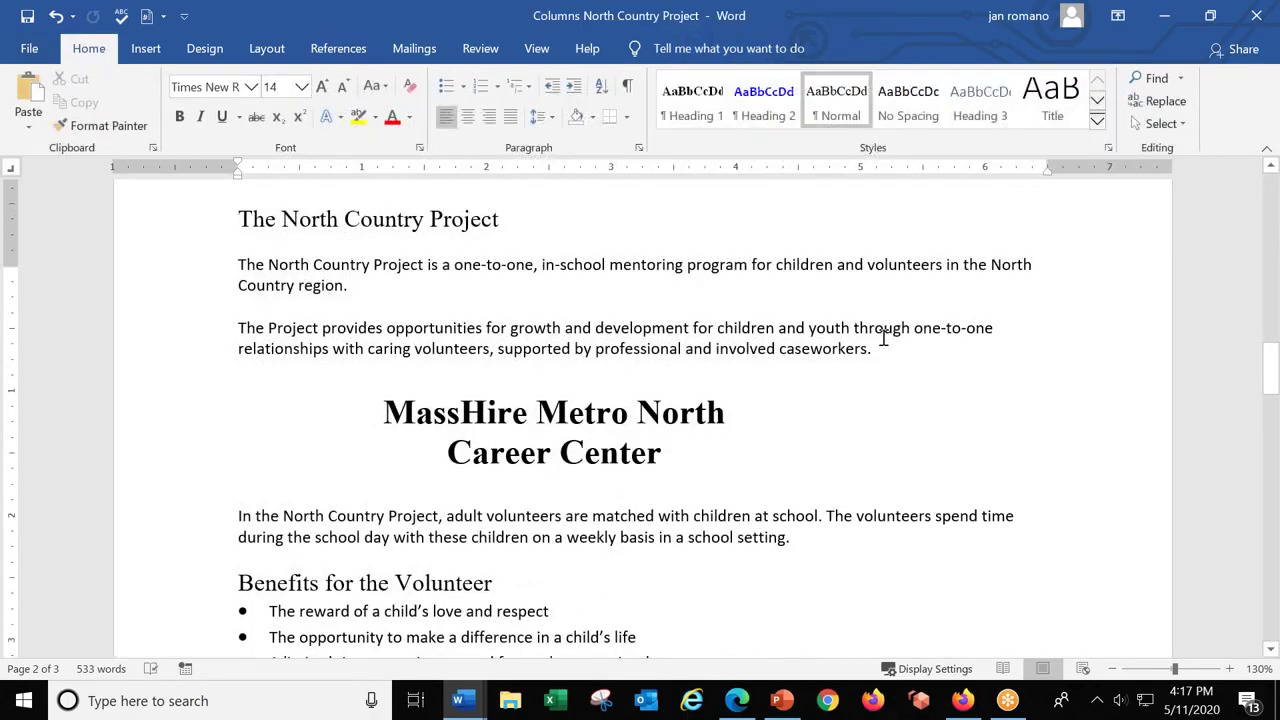
pyautogui.scroll(4, 884, 338)
pyautogui.scroll(-6, 884, 338)
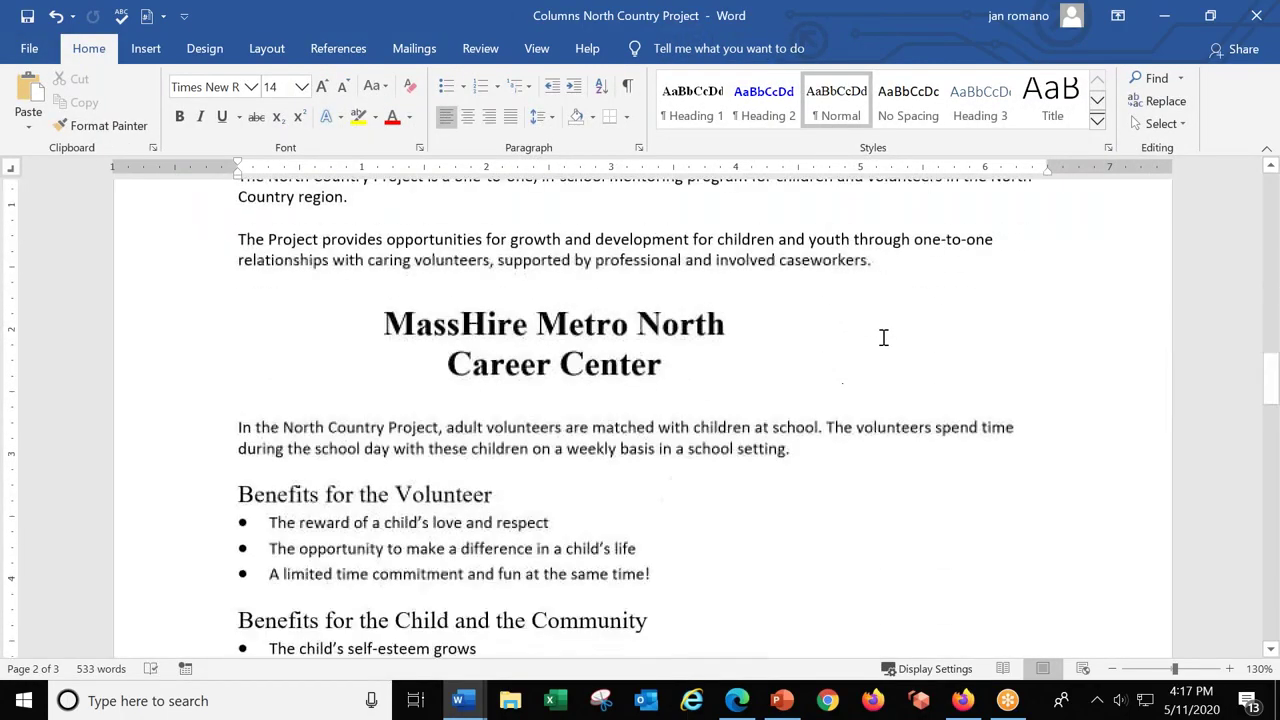
pyautogui.scroll(-7, 868, 343)
pyautogui.click(644, 370)
pyautogui.scroll(-7, 650, 371)
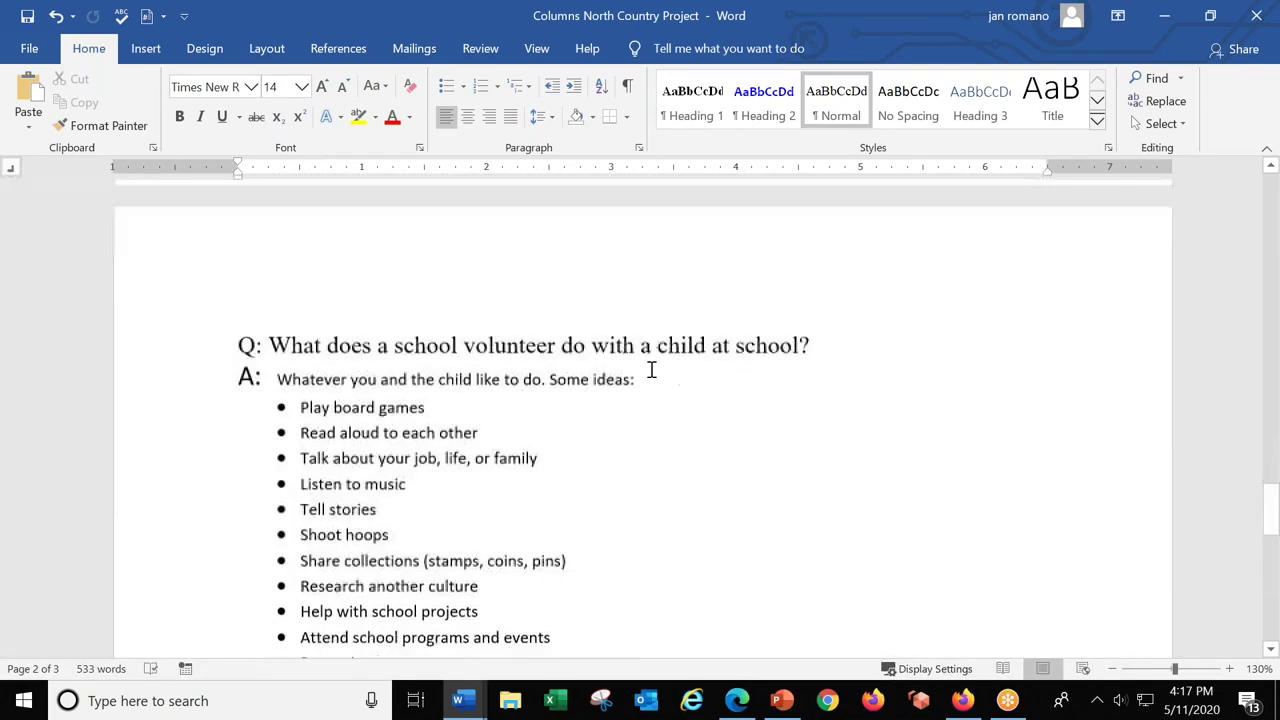
pyautogui.scroll(-6, 650, 371)
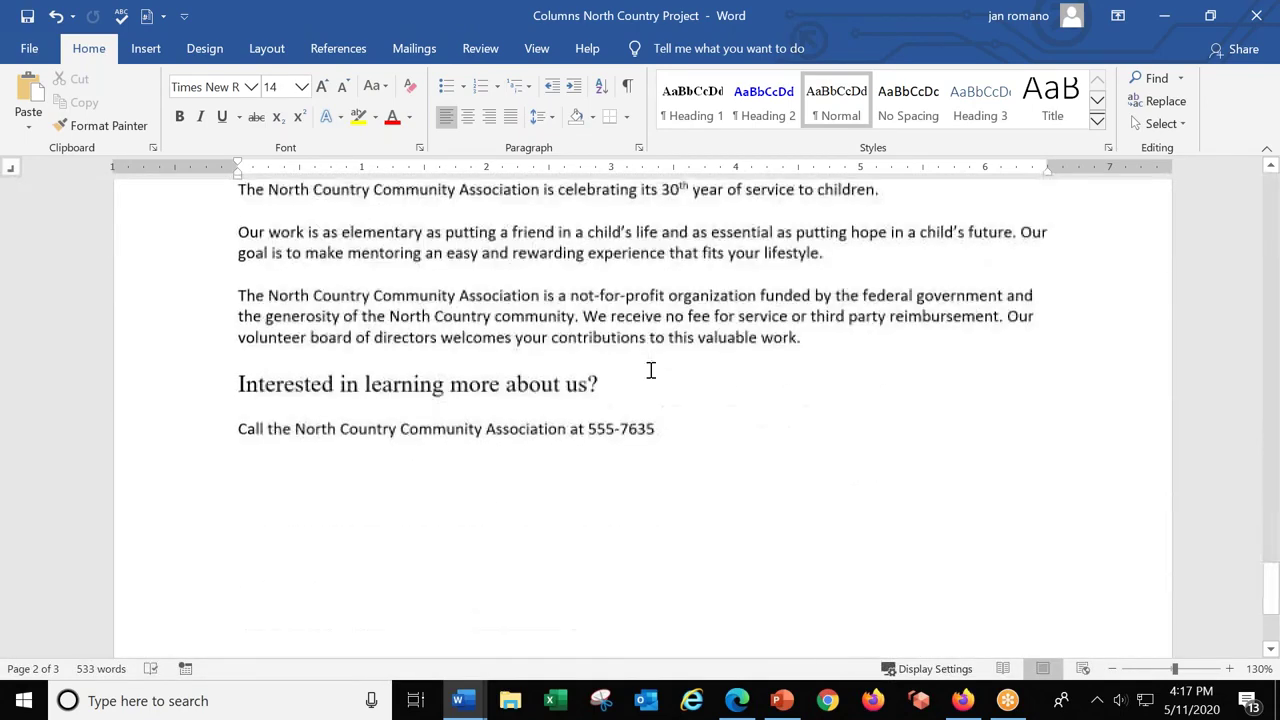
pyautogui.click(643, 555)
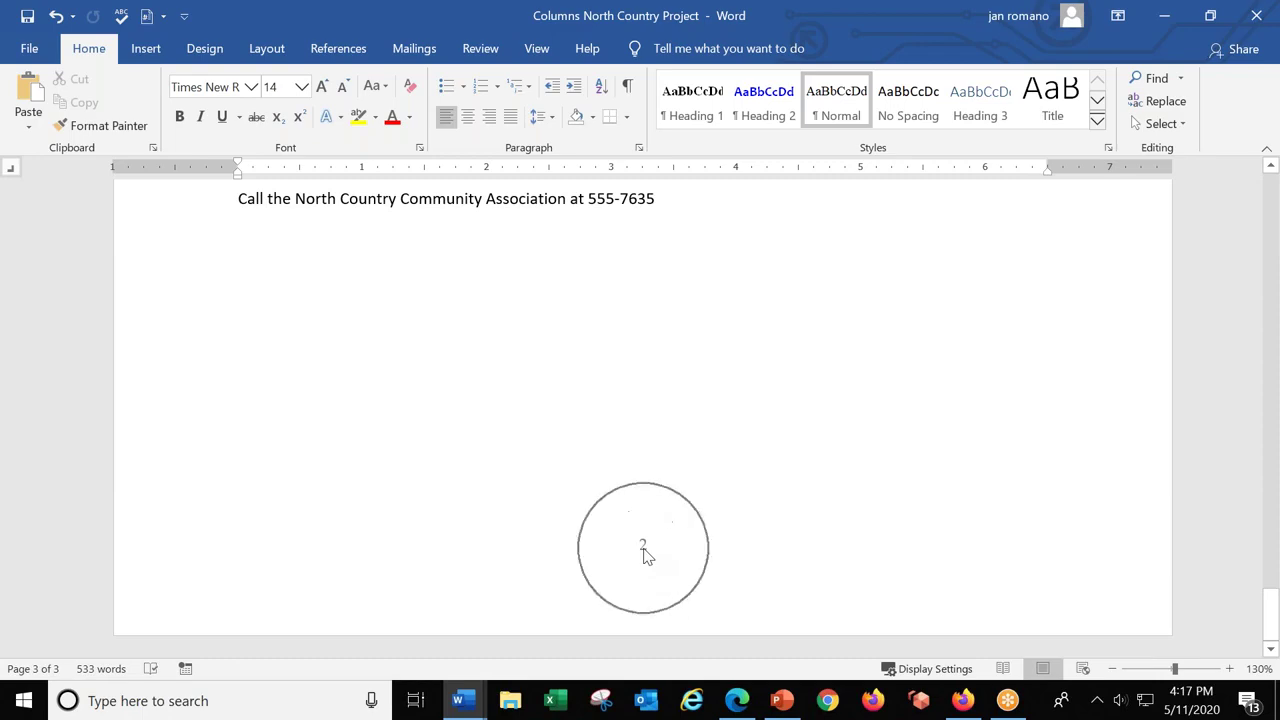
pyautogui.scroll(15, 697, 501)
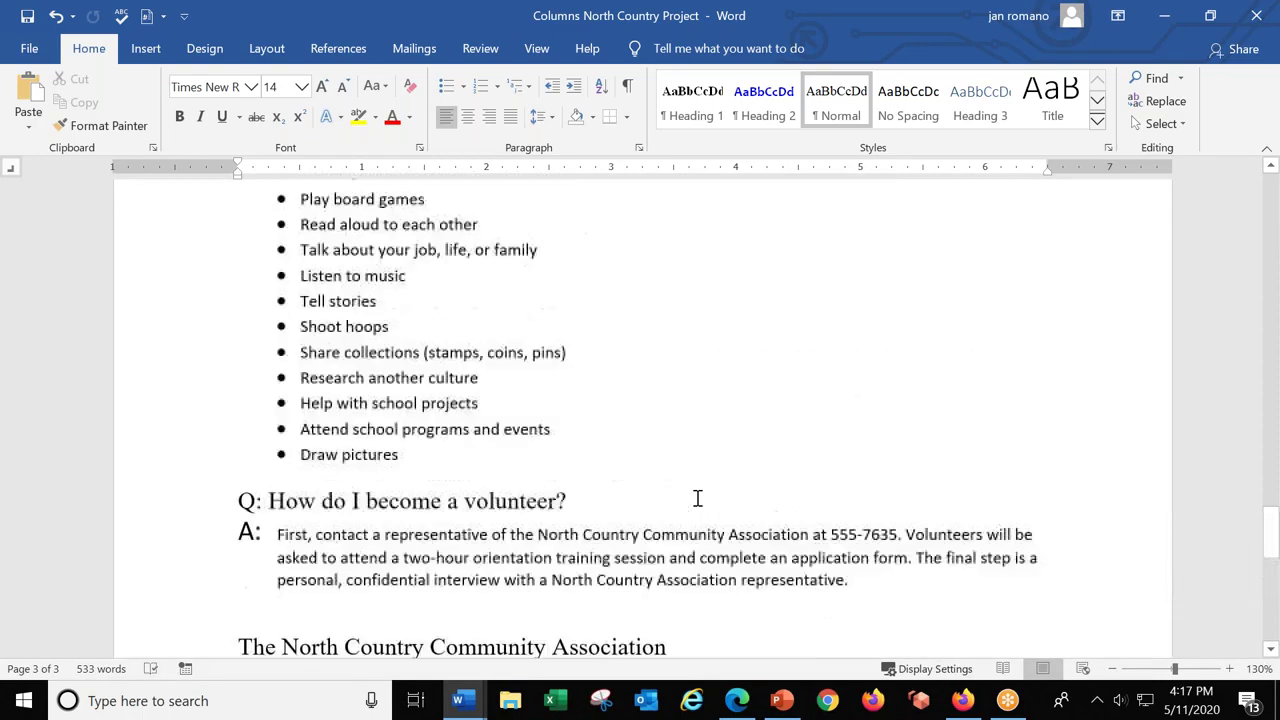
pyautogui.scroll(15, 643, 410)
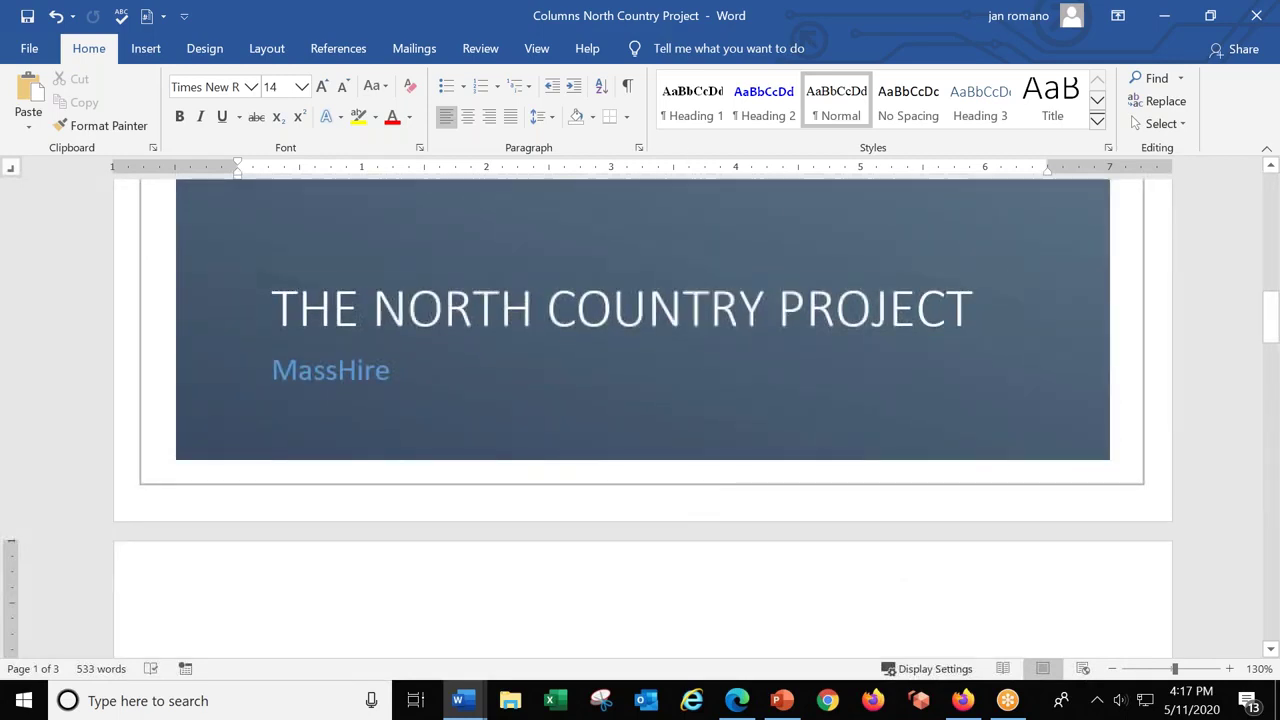
pyautogui.scroll(3, 652, 424)
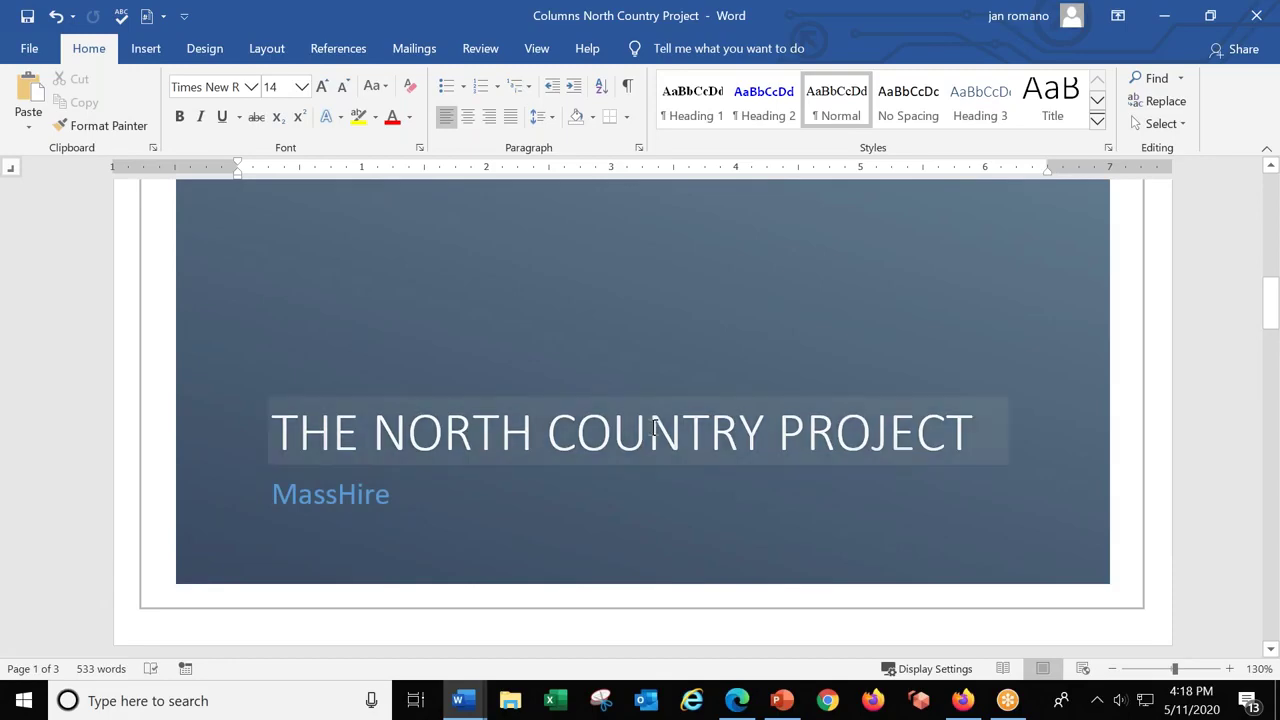
pyautogui.scroll(-20, 654, 427)
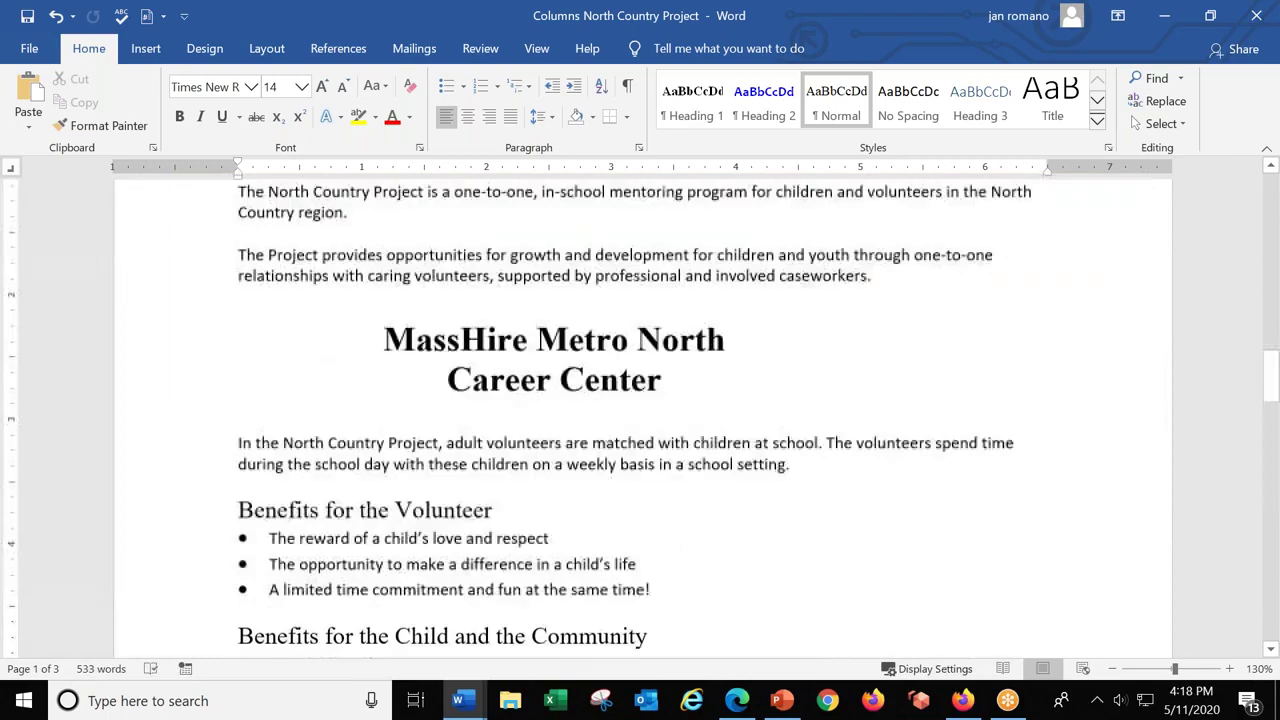
pyautogui.scroll(-8, 654, 406)
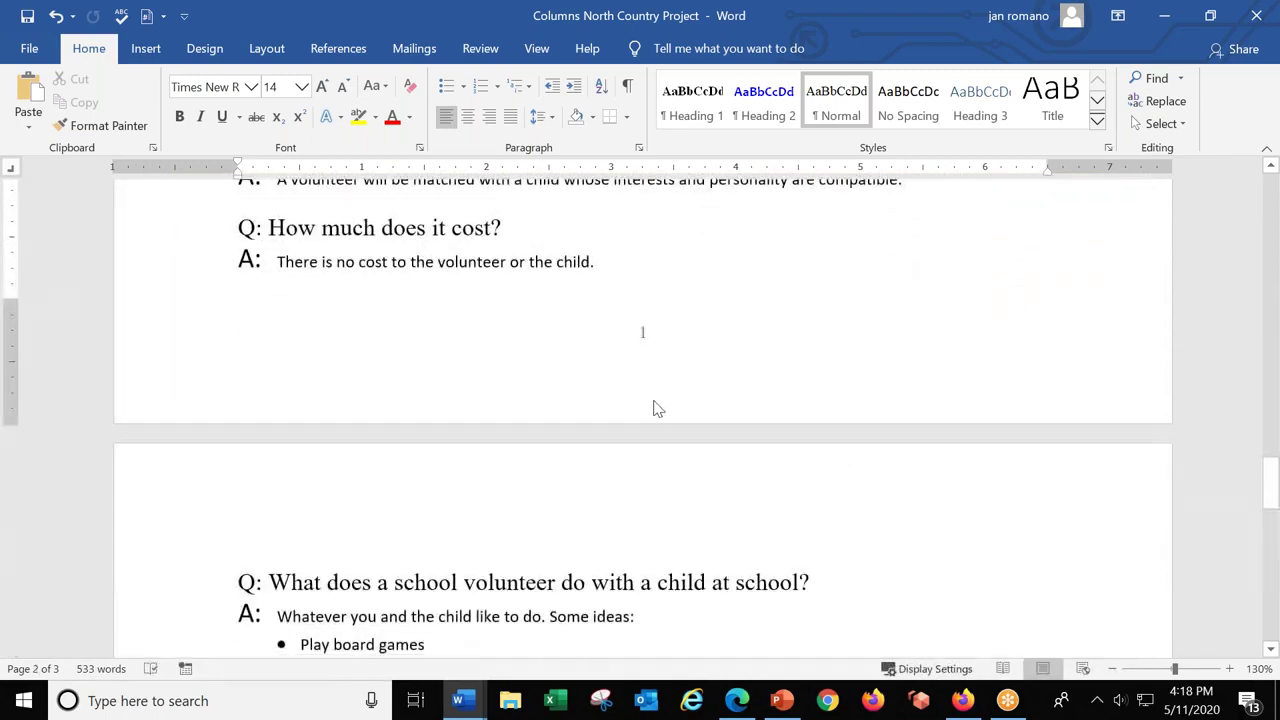
pyautogui.scroll(-15, 641, 467)
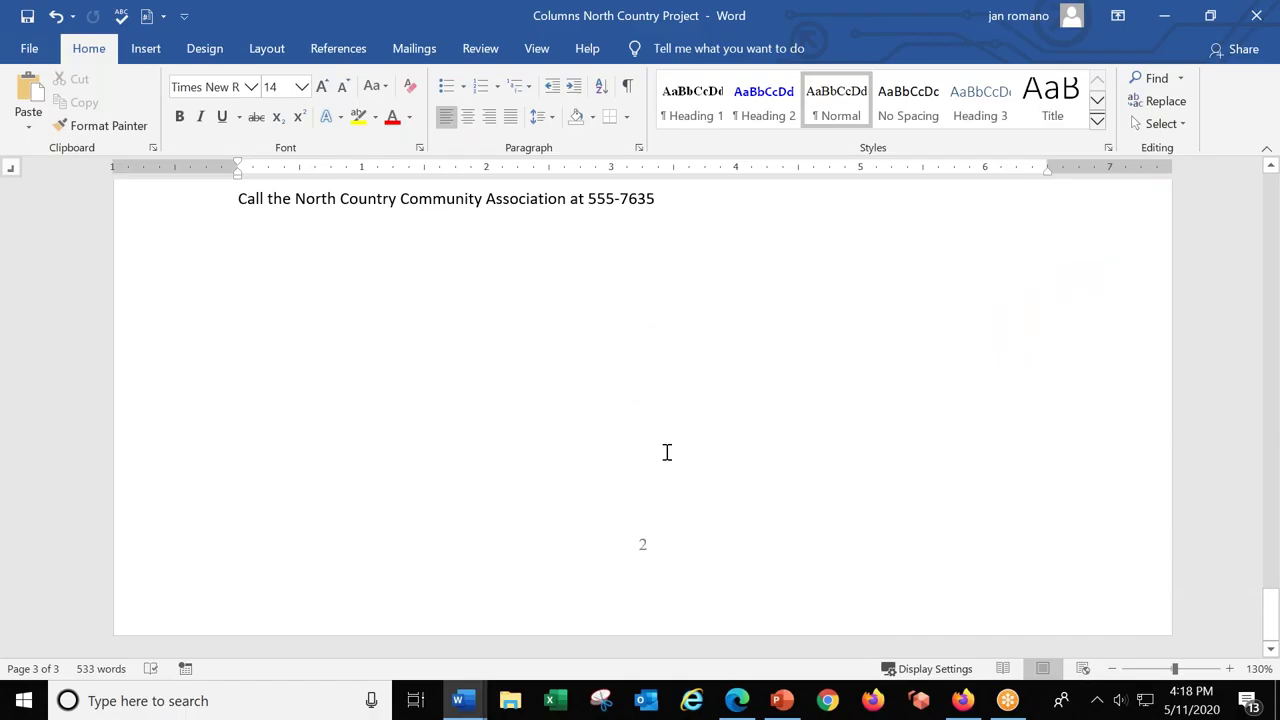
pyautogui.scroll(15, 667, 452)
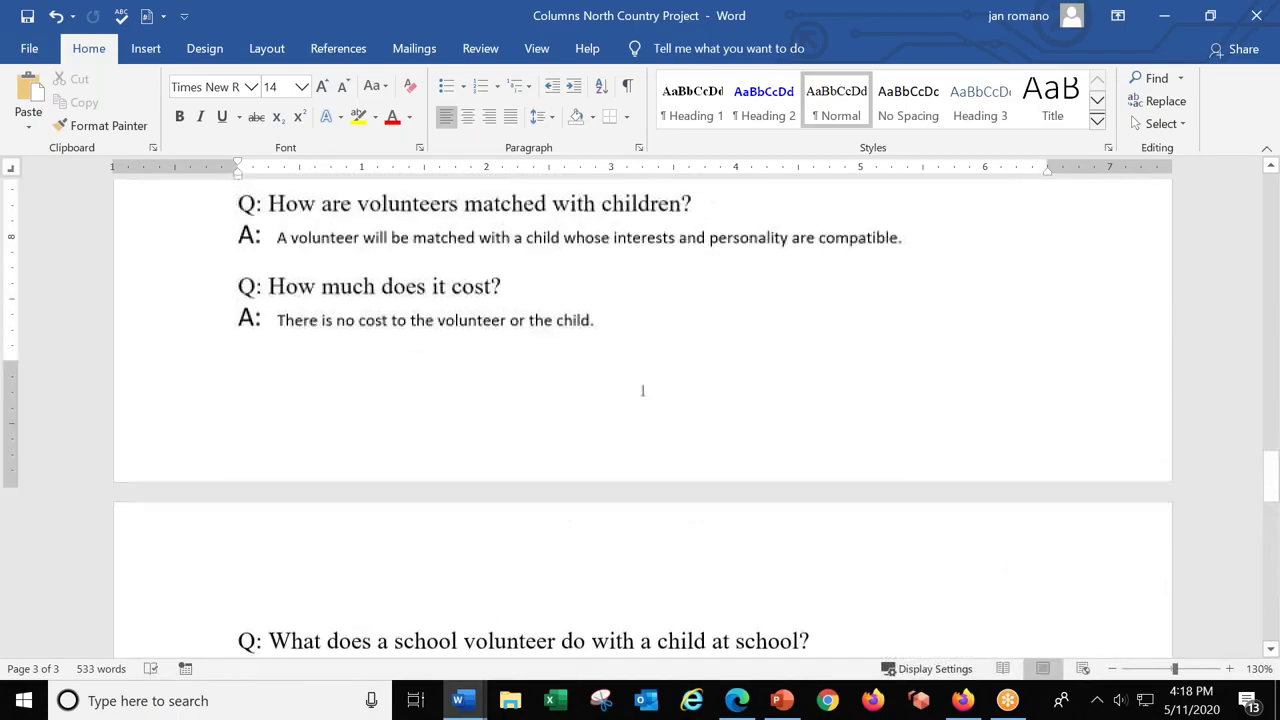
pyautogui.scroll(15, 642, 390)
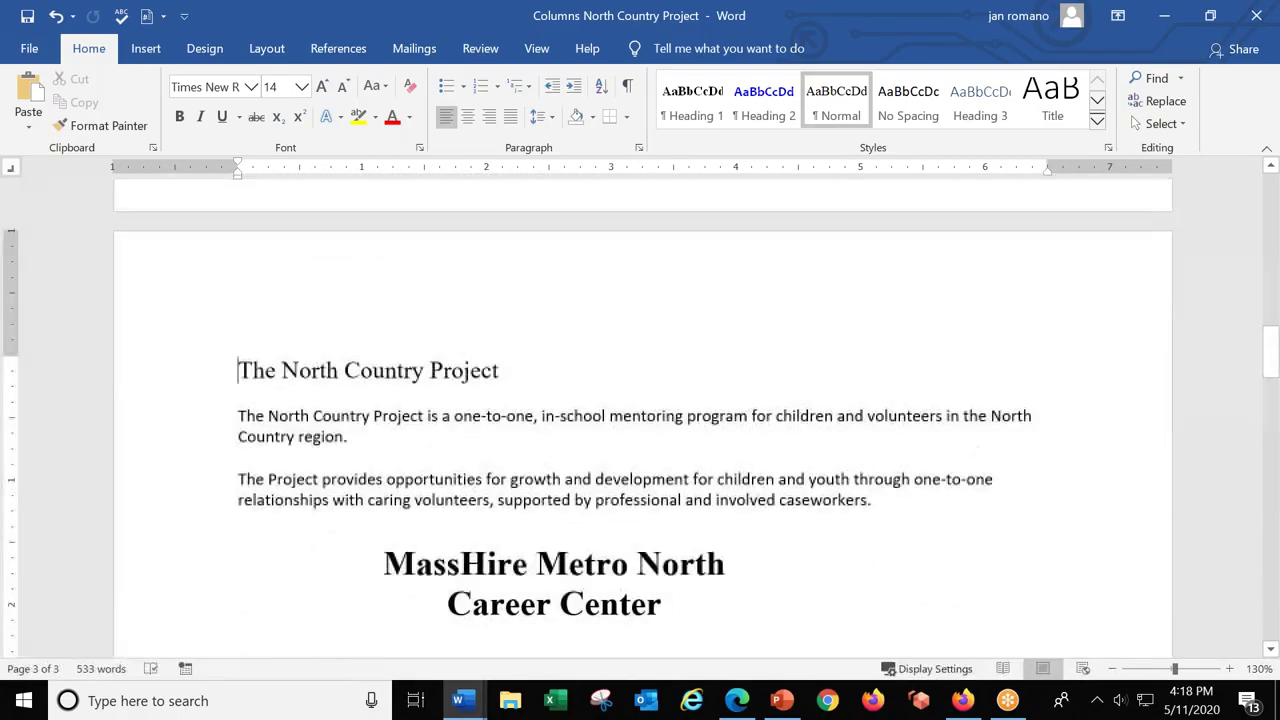
pyautogui.scroll(5, 643, 420)
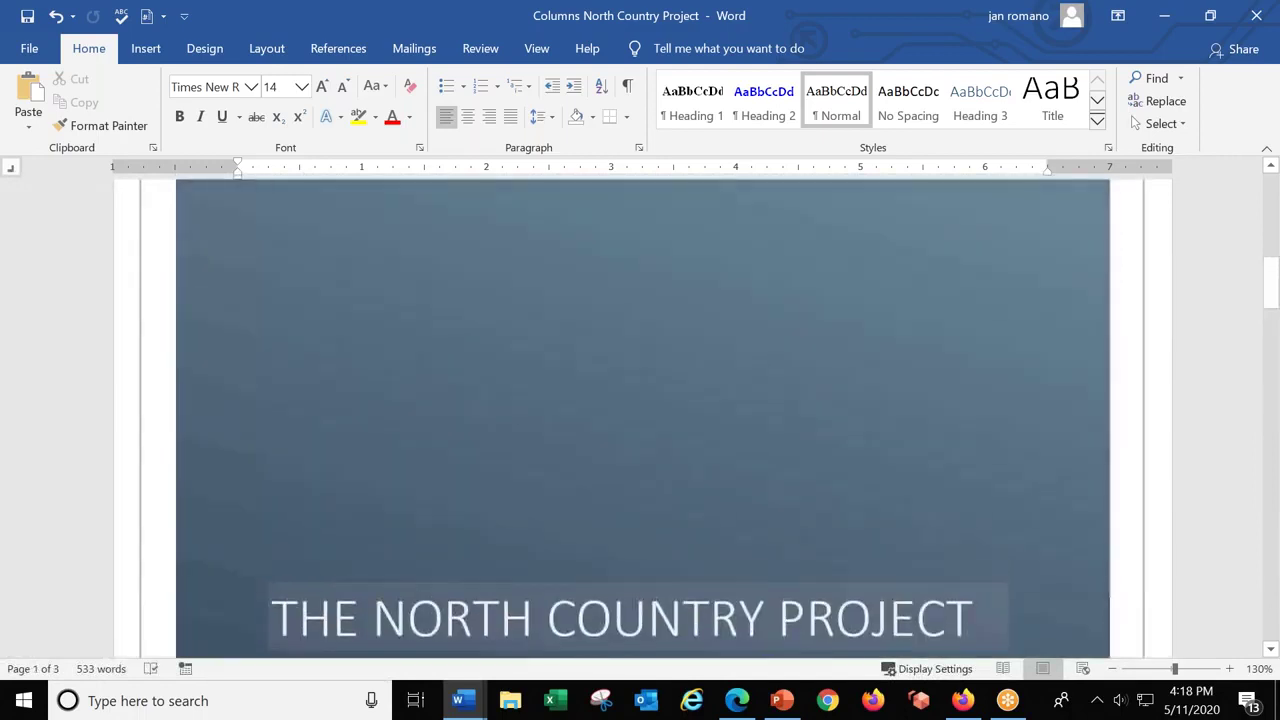
pyautogui.scroll(-5, 633, 352)
pyautogui.click(240, 432)
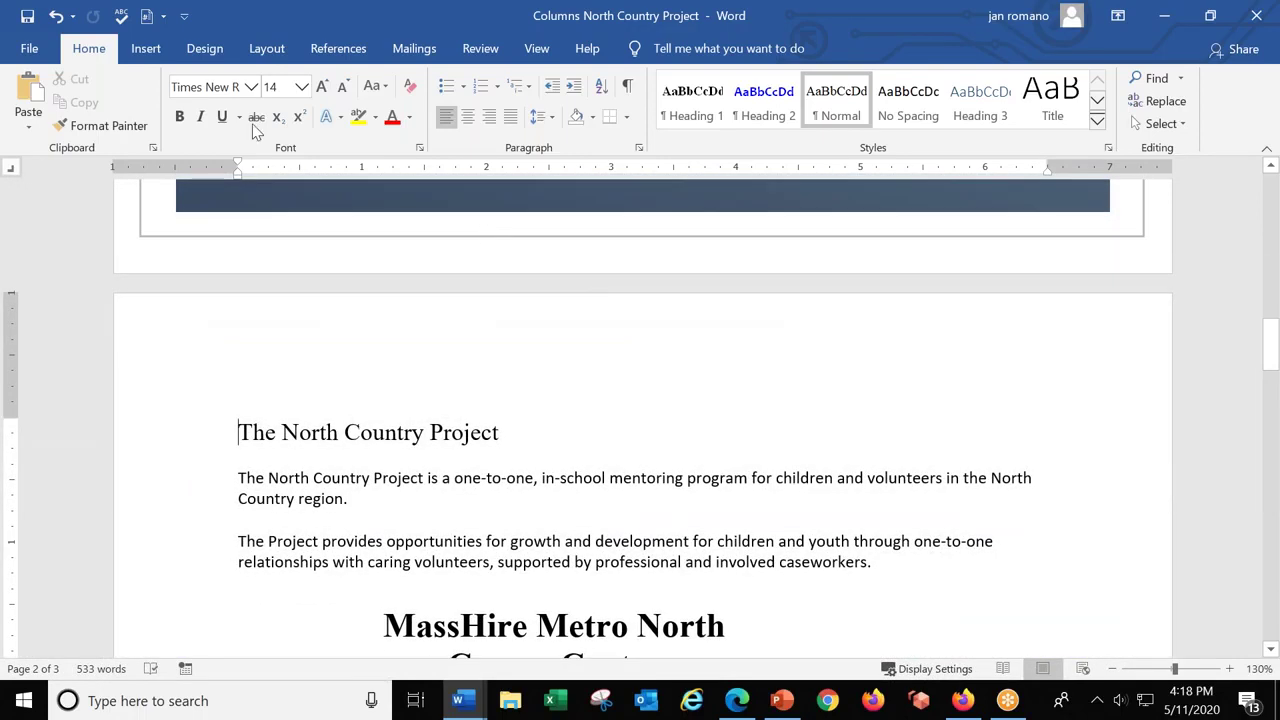
# Insert a Blank header with the author's name typed in, then close header editing.
pyautogui.click(147, 55)
pyautogui.click(870, 79)
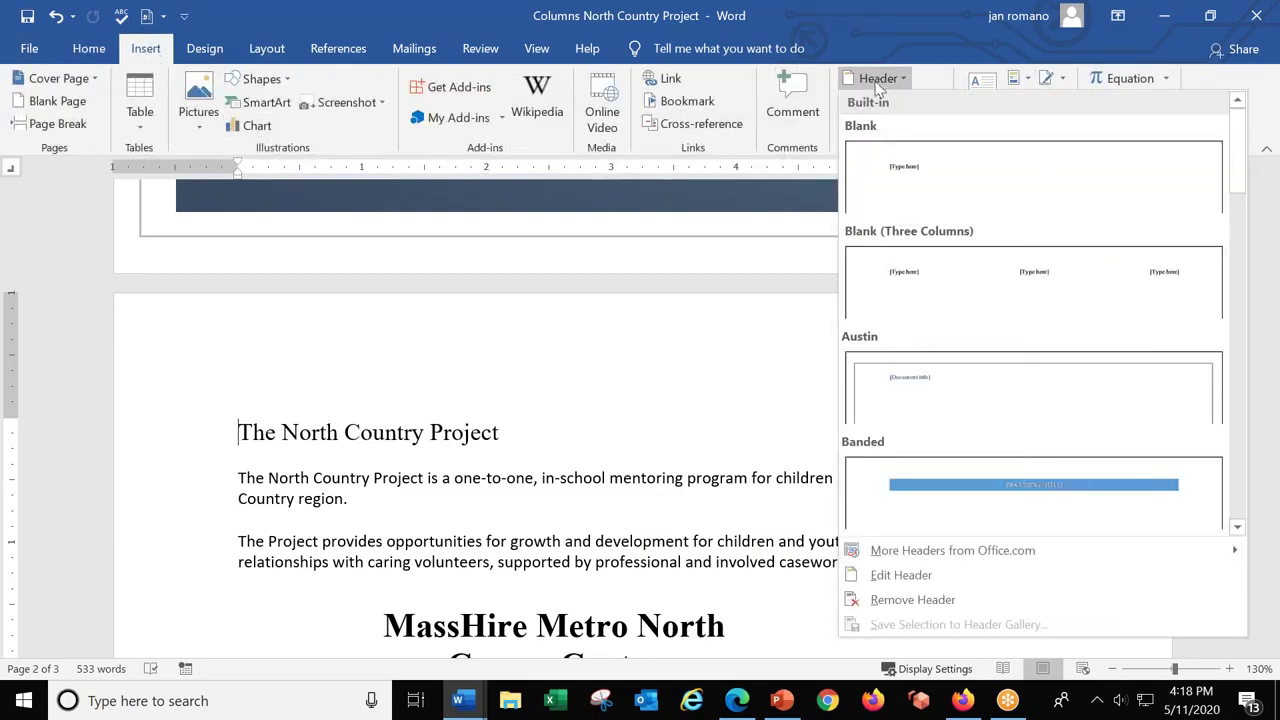
pyautogui.click(907, 178)
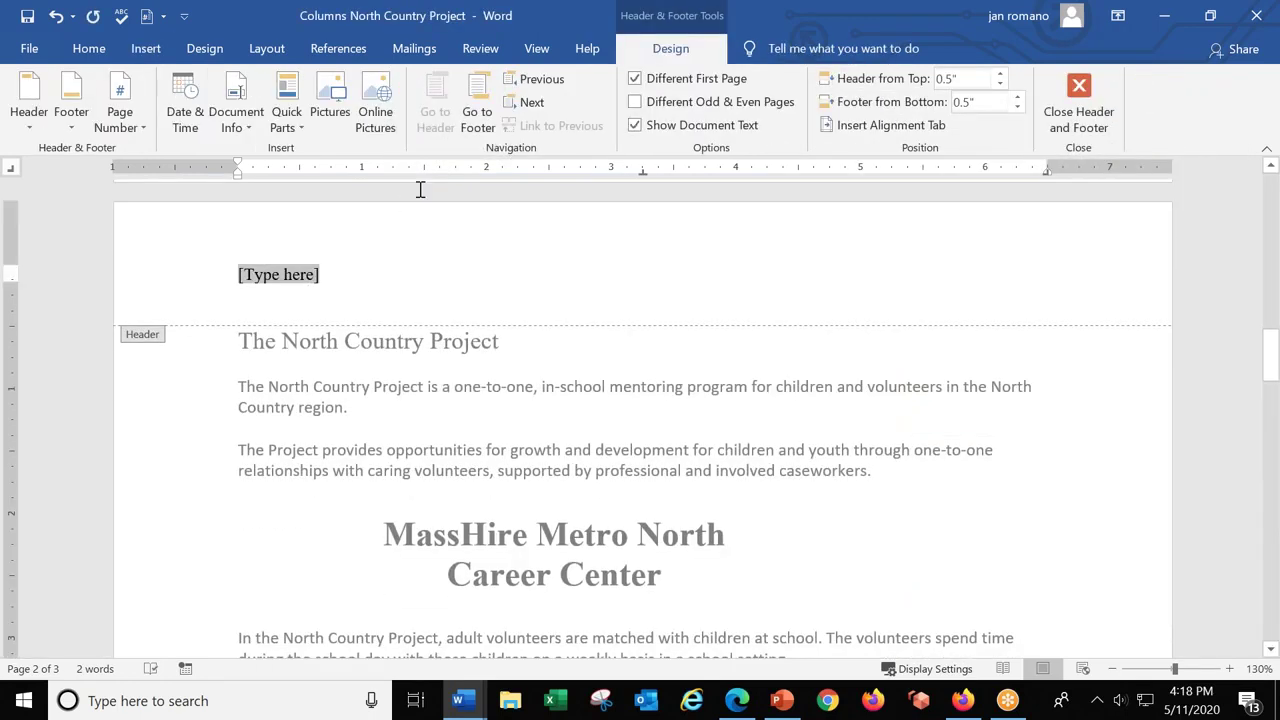
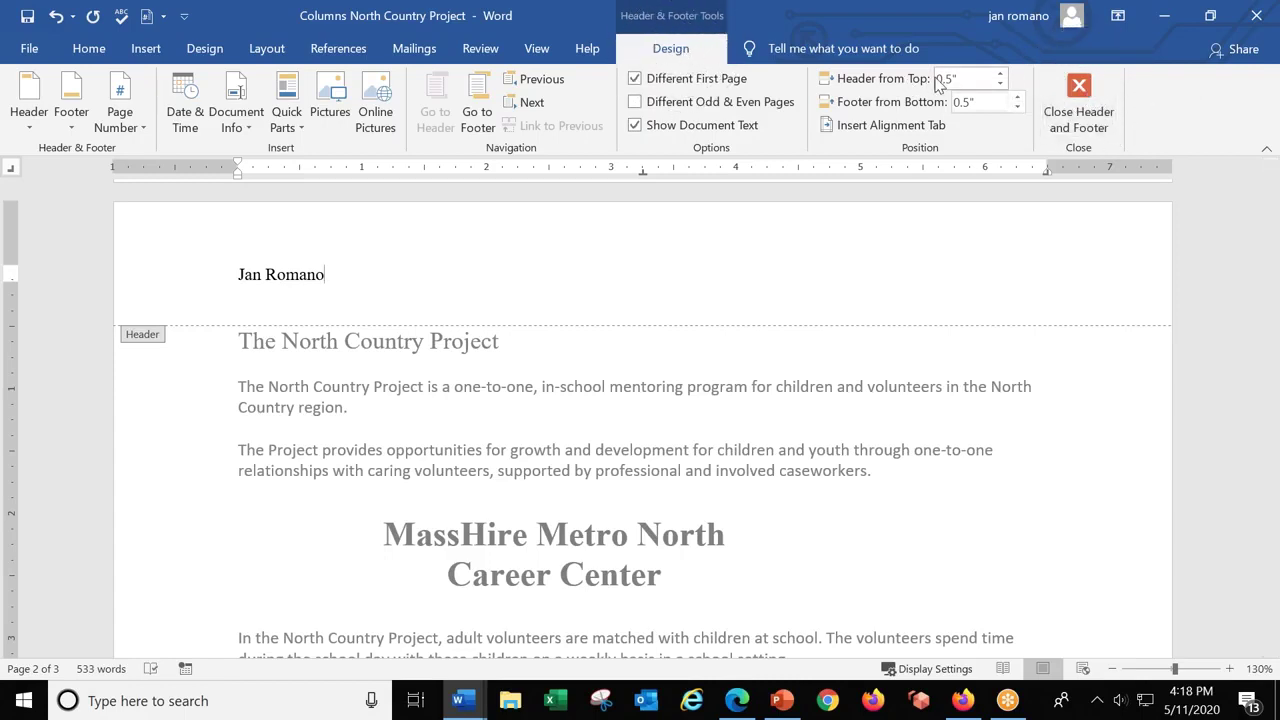
pyautogui.click(1089, 98)
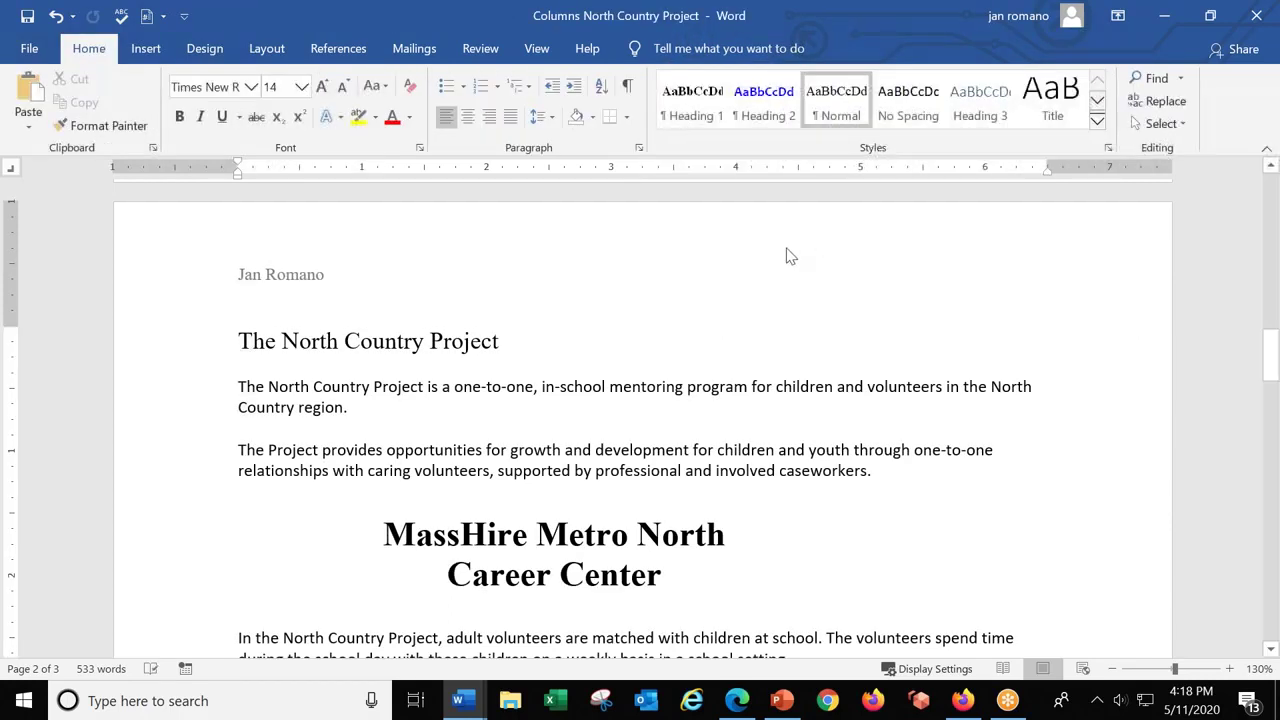
# Scroll through the pages to check the name header and page numbers, reopening and closing the footer.
pyautogui.scroll(-12, 786, 256)
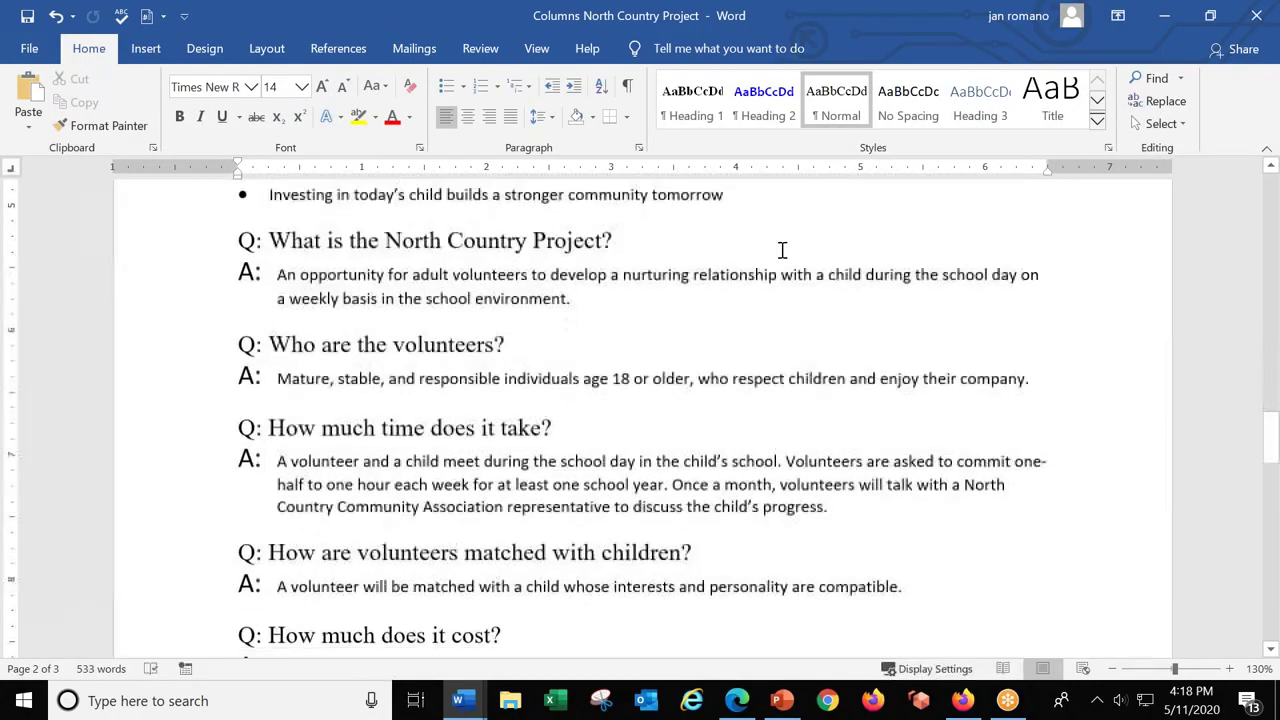
pyautogui.scroll(-3, 780, 250)
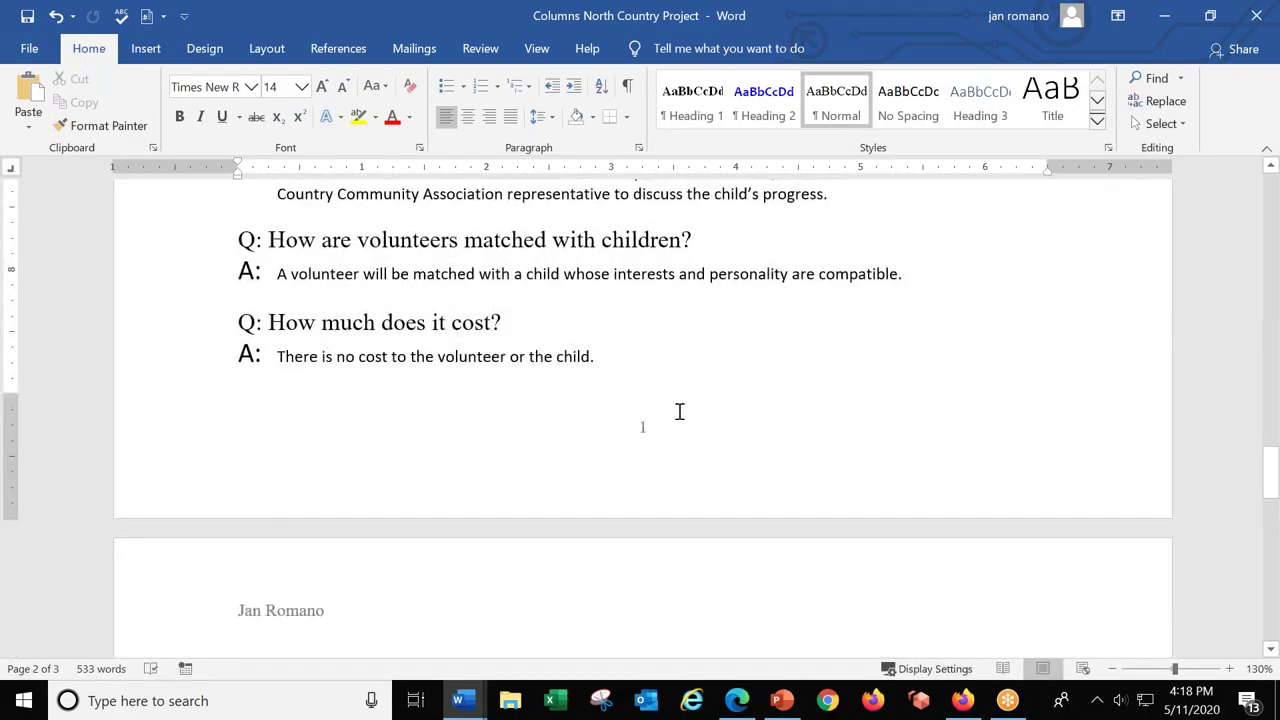
pyautogui.scroll(-20, 679, 411)
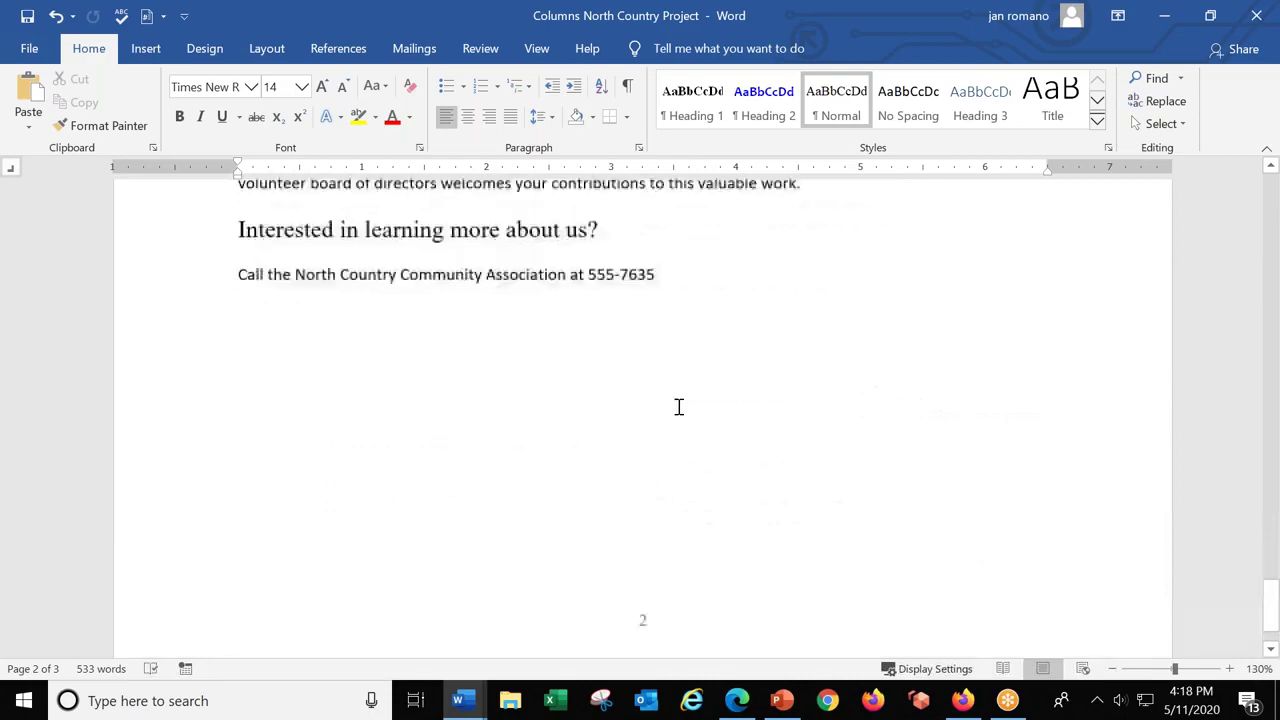
pyautogui.scroll(-2, 679, 407)
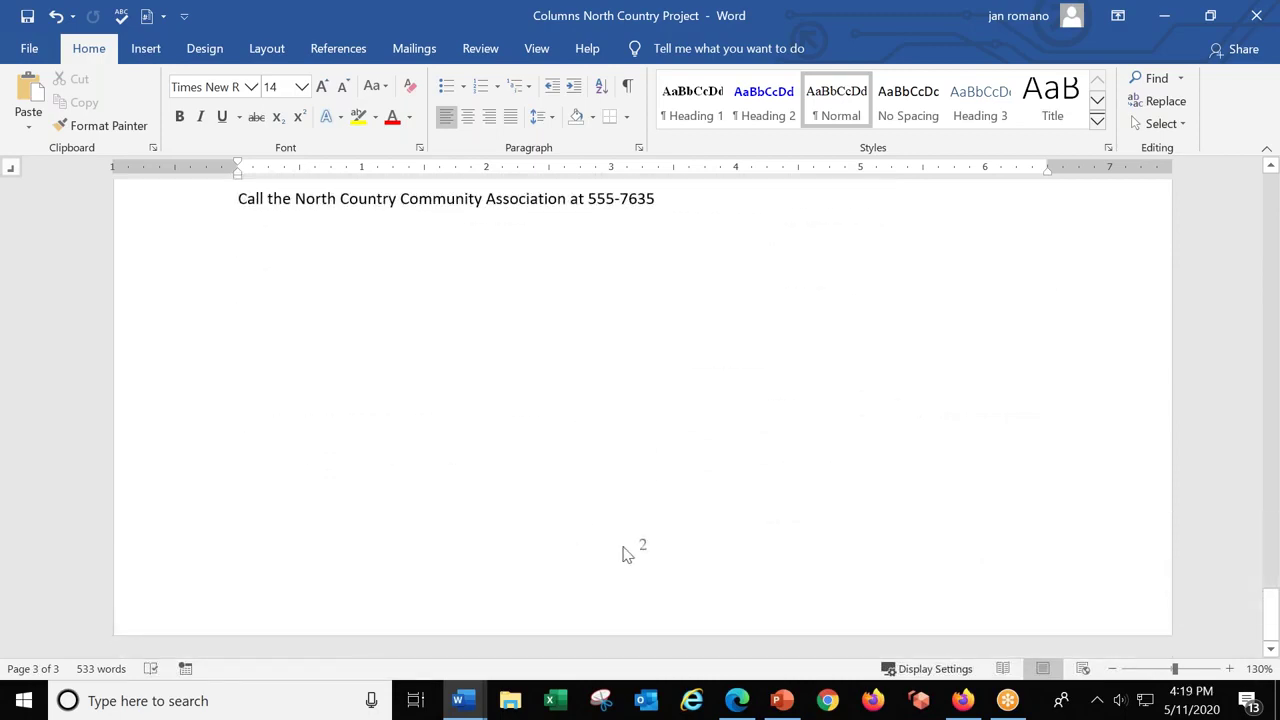
pyautogui.scroll(20, 661, 485)
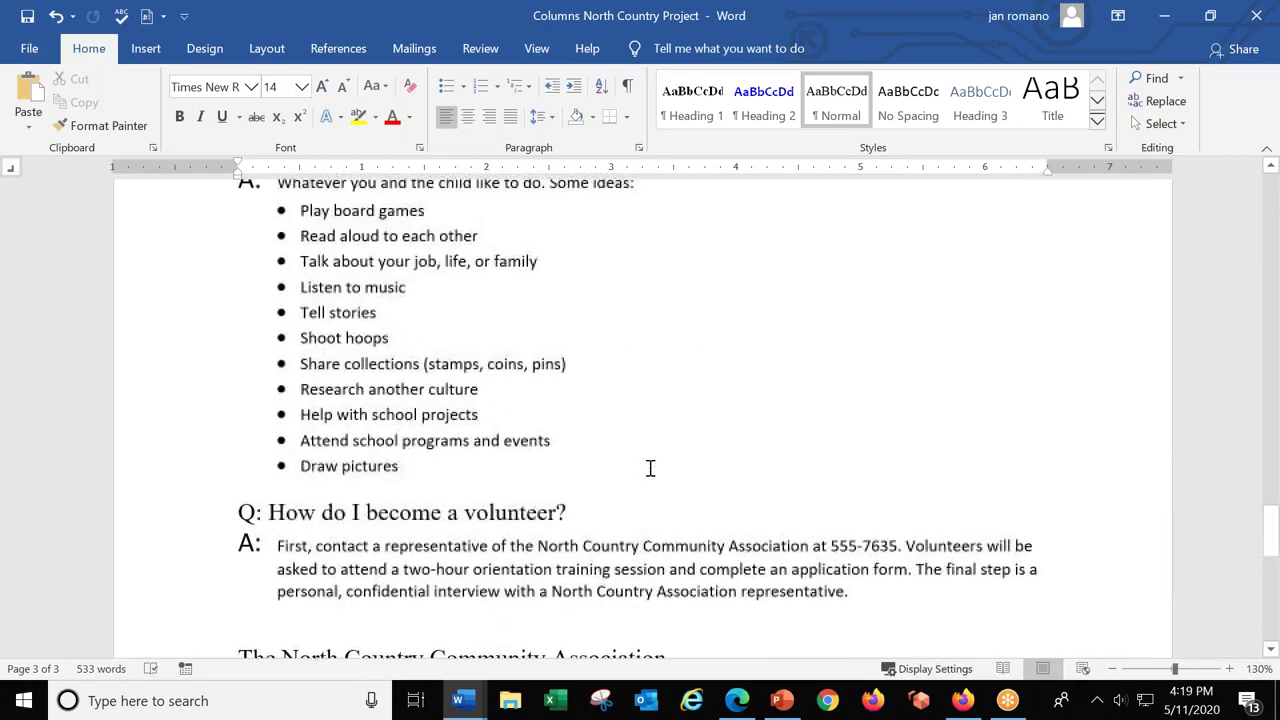
pyautogui.scroll(3, 650, 468)
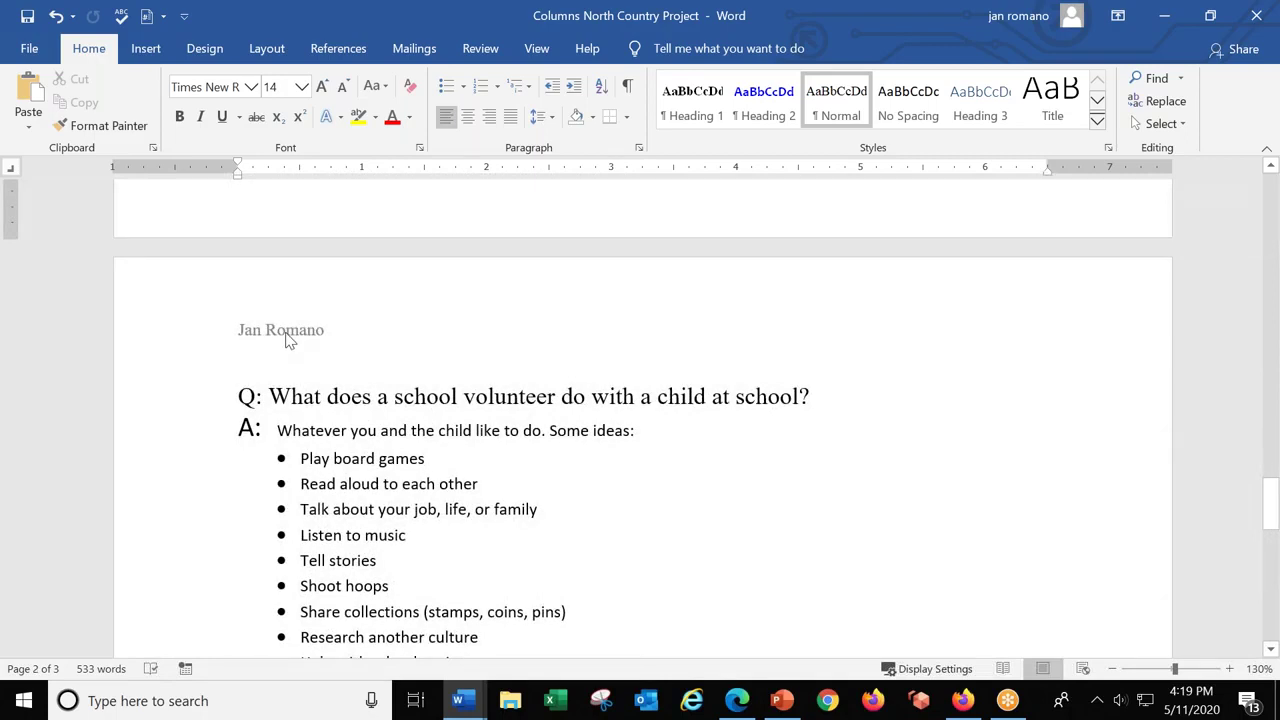
pyautogui.scroll(8, 643, 456)
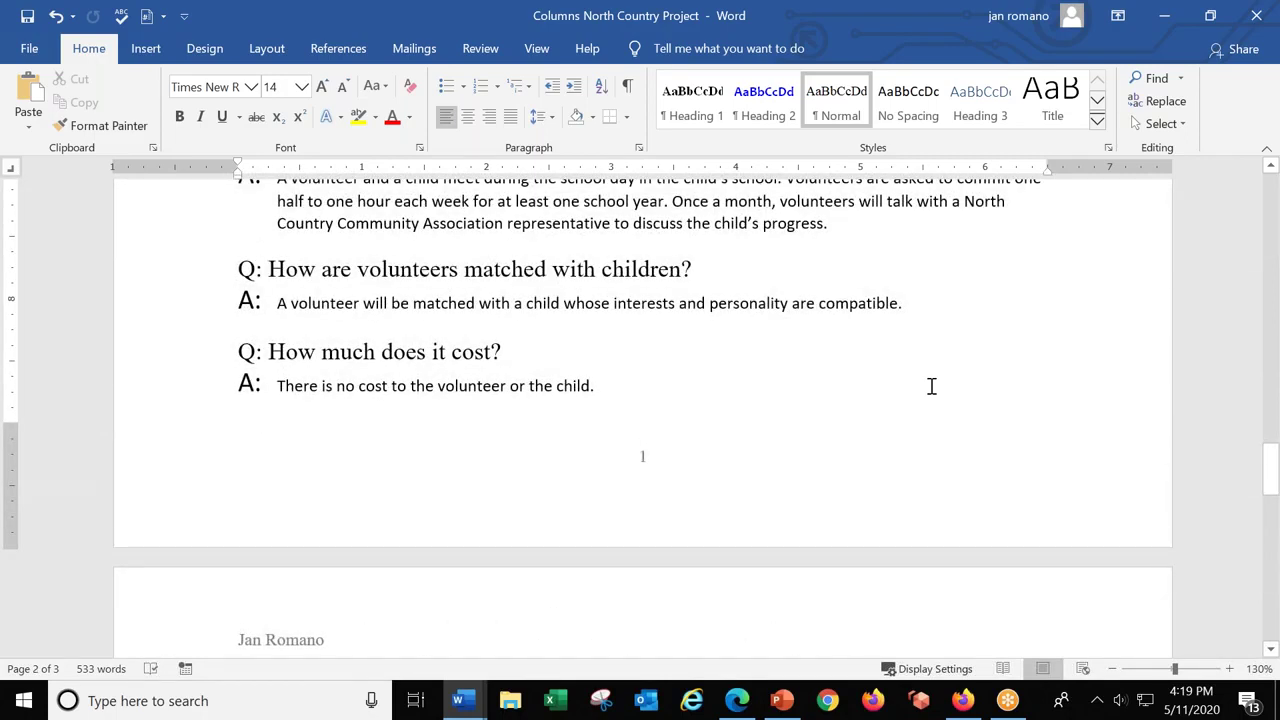
pyautogui.doubleClick(643, 463)
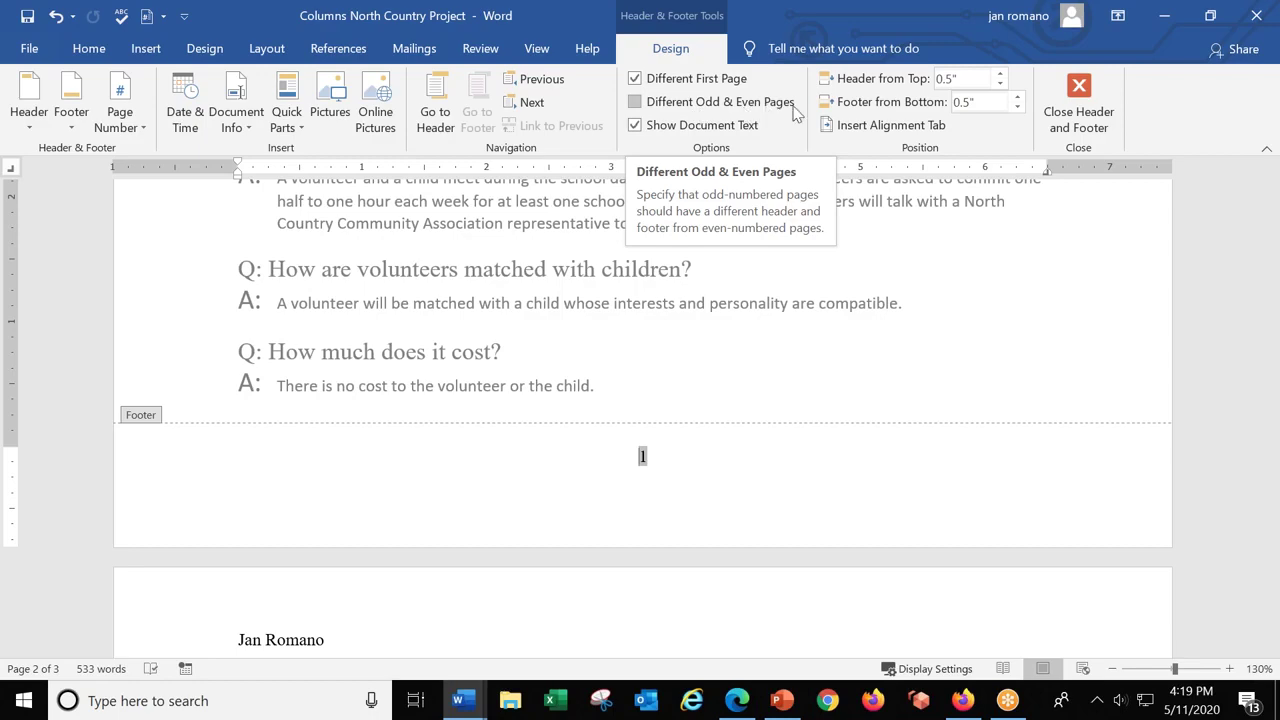
pyautogui.click(1078, 100)
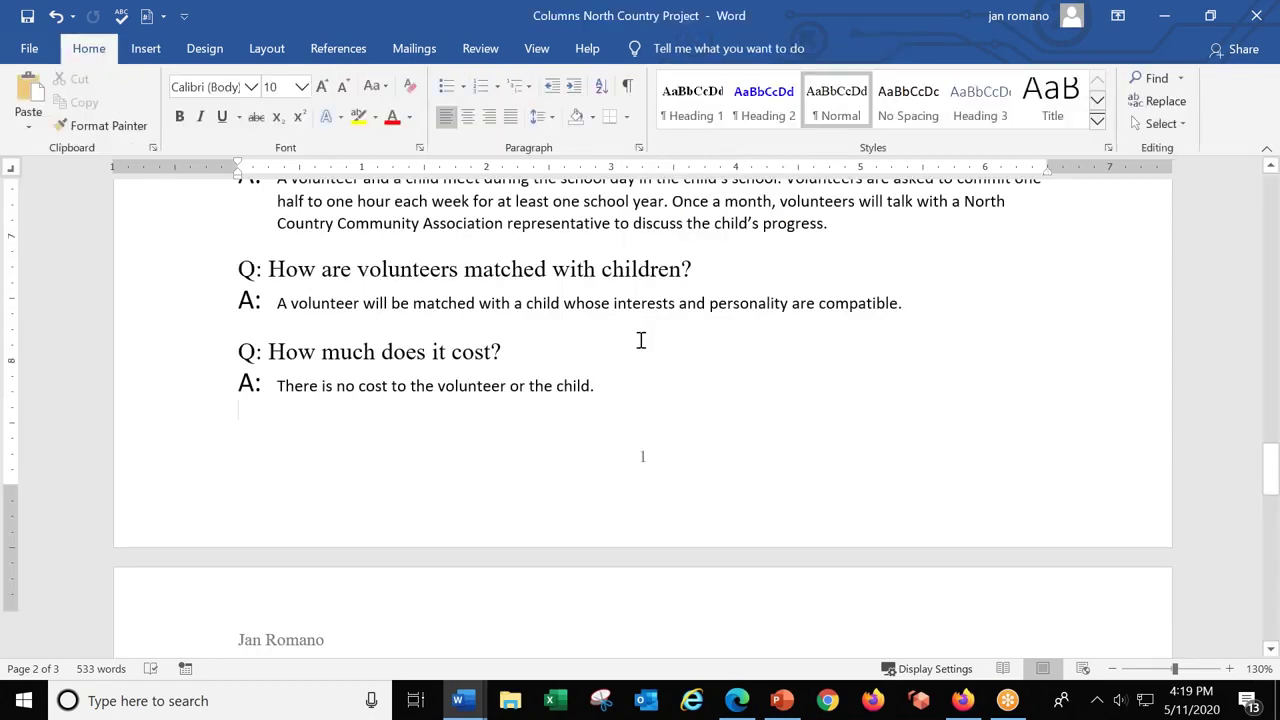
# Return to the PowerPoint slide show and go back to slide 2, Word Topics.
pyautogui.scroll(5, 690, 330)
pyautogui.scroll(15, 702, 320)
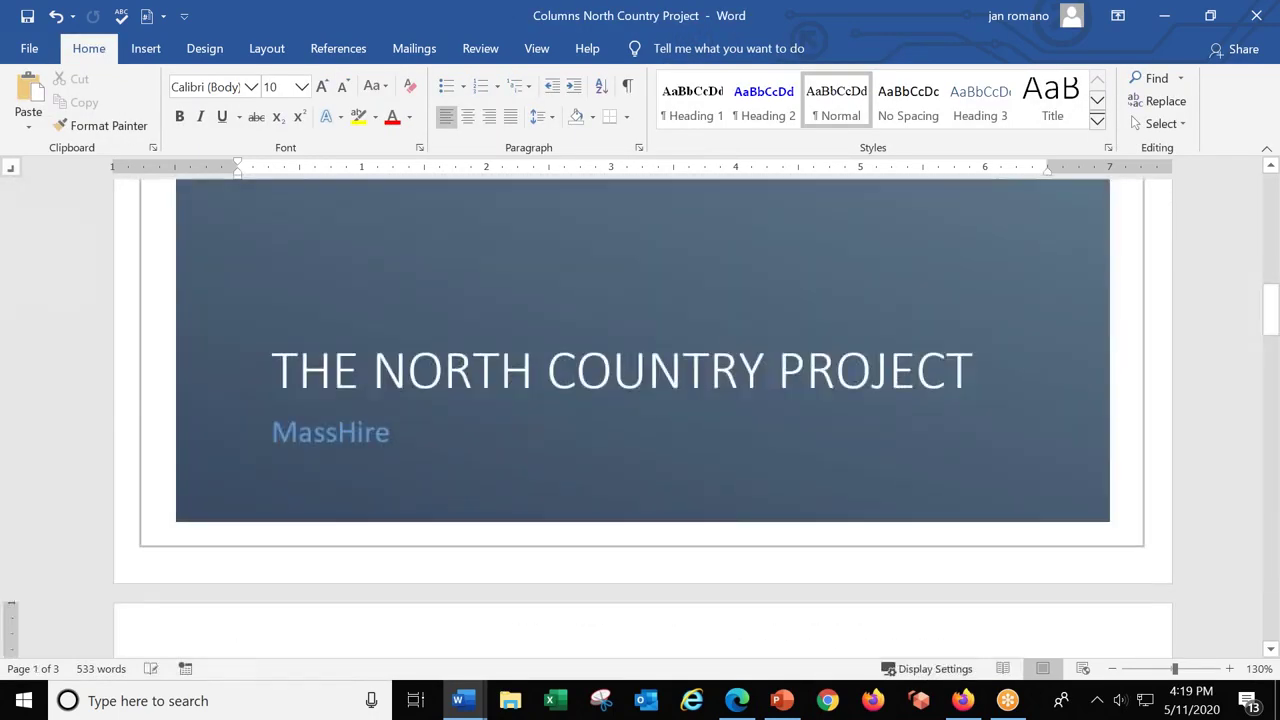
pyautogui.scroll(4, 643, 420)
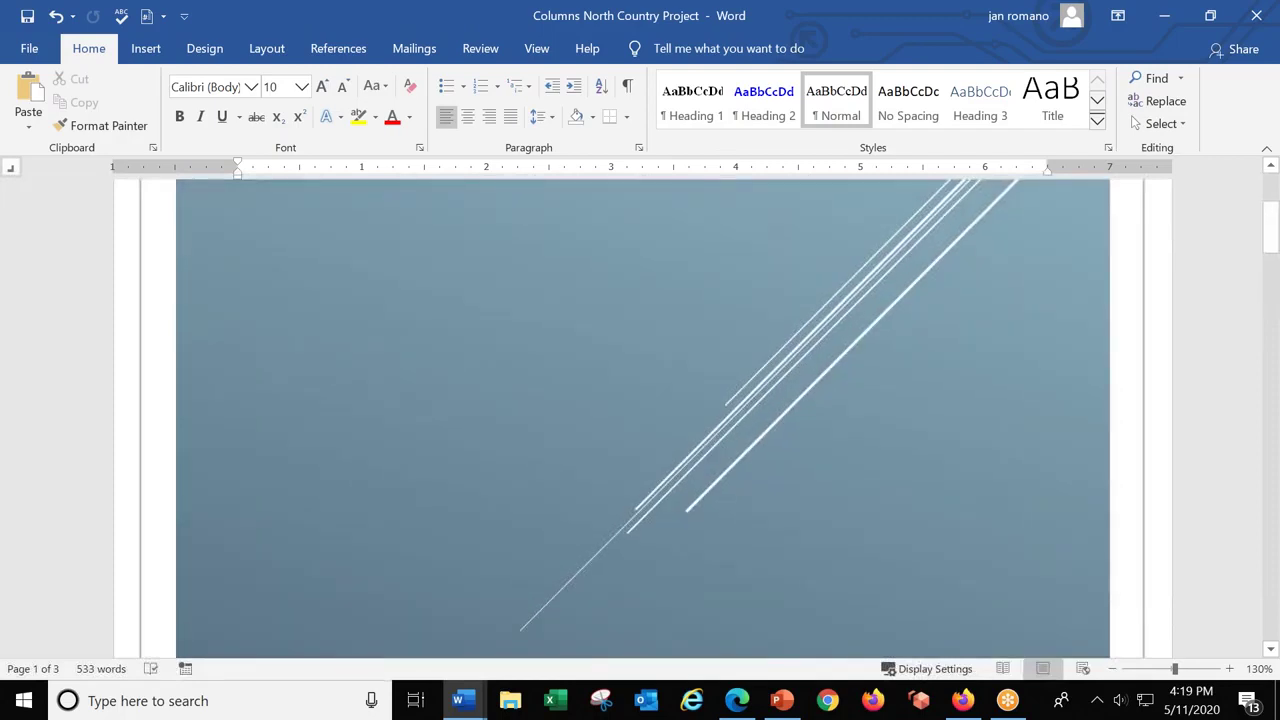
pyautogui.scroll(-10, 643, 420)
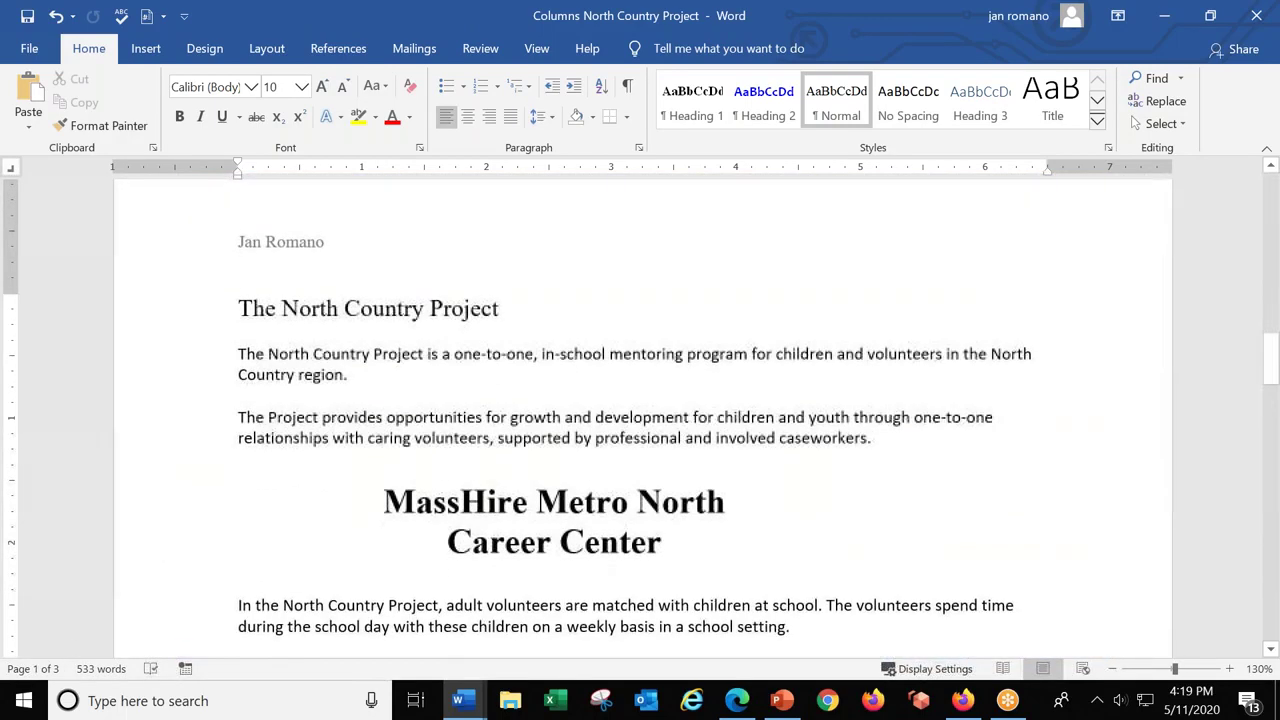
pyautogui.moveTo(778, 700)
pyautogui.click(780, 600)
pyautogui.click(1168, 642)
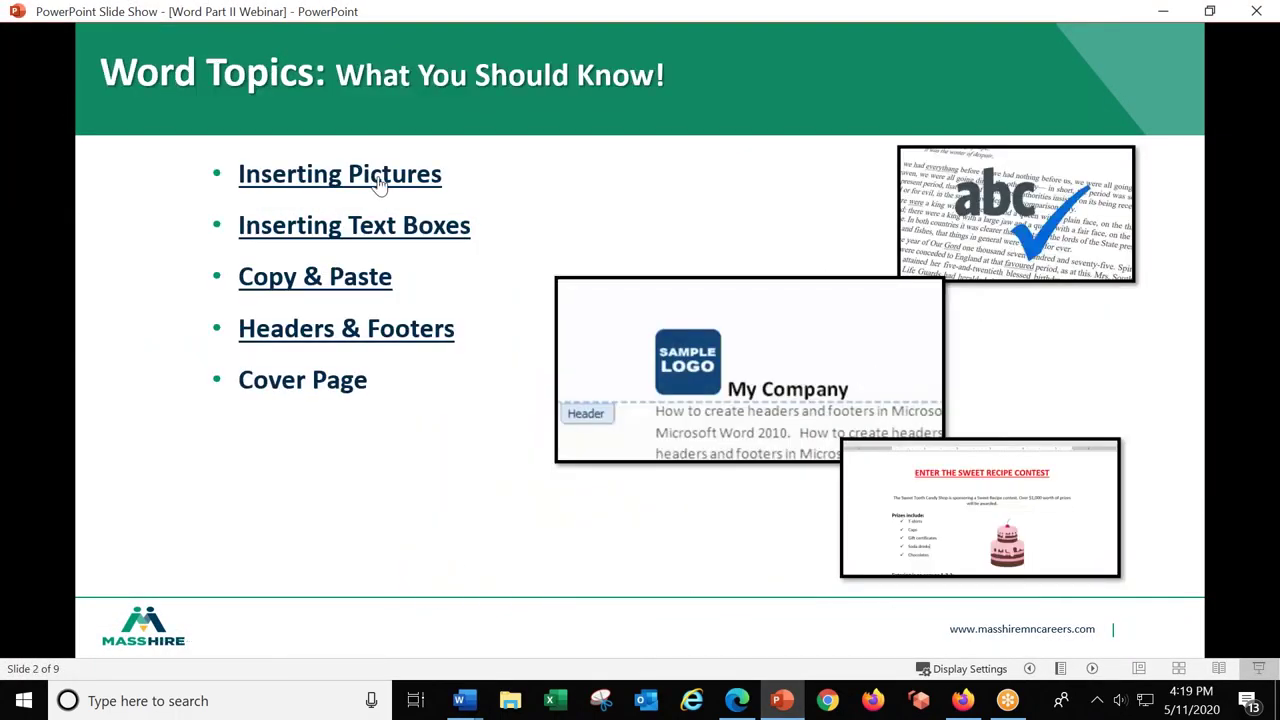